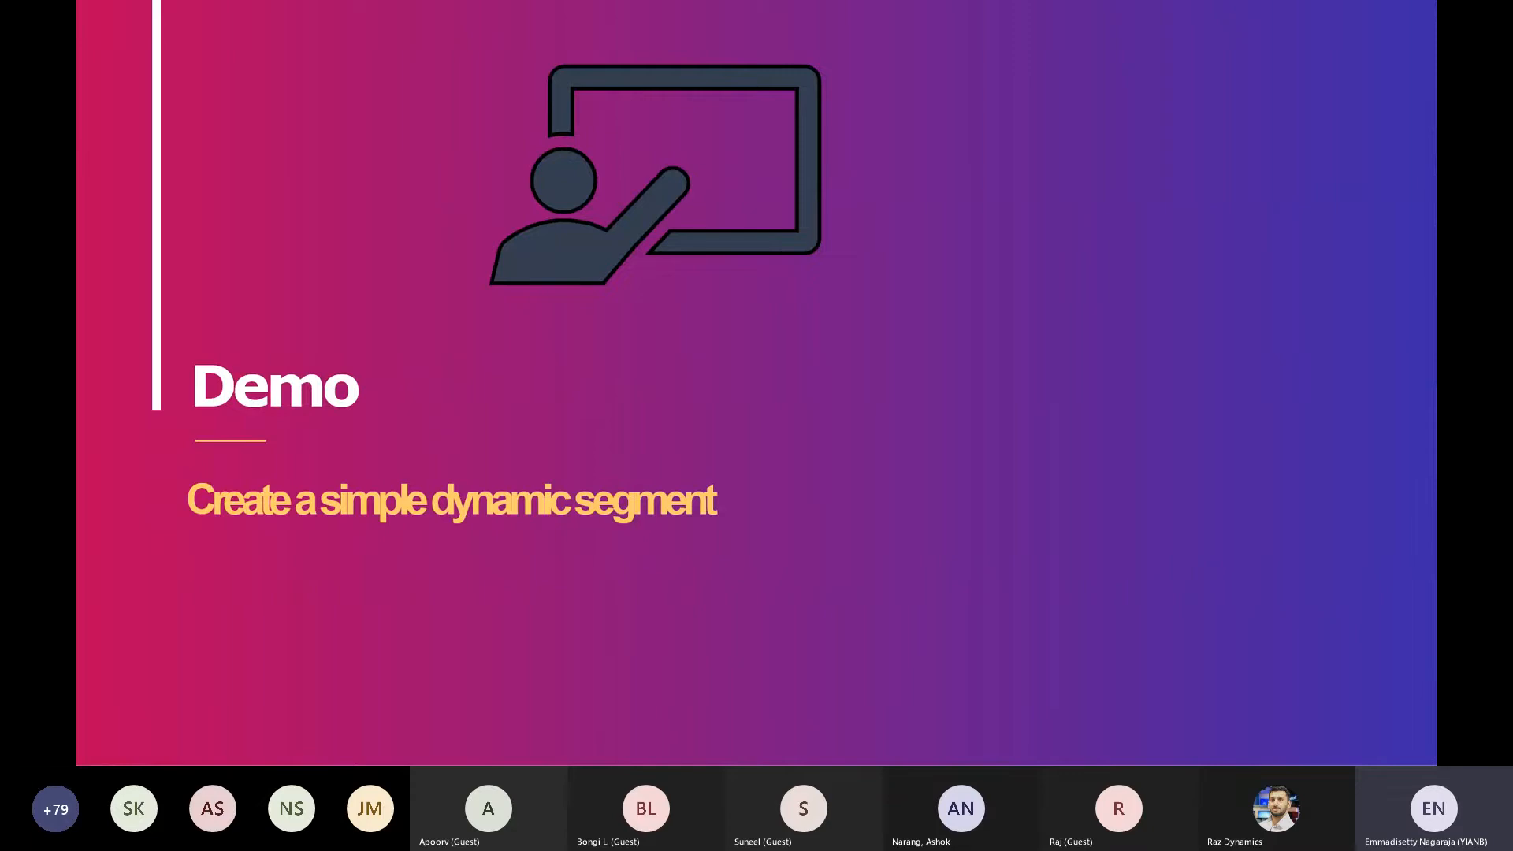
Leave the slideshow for Dynamics 365 Marketing in Chrome and open the Segments list, discarding the unsaved segment changes
key("Escape")
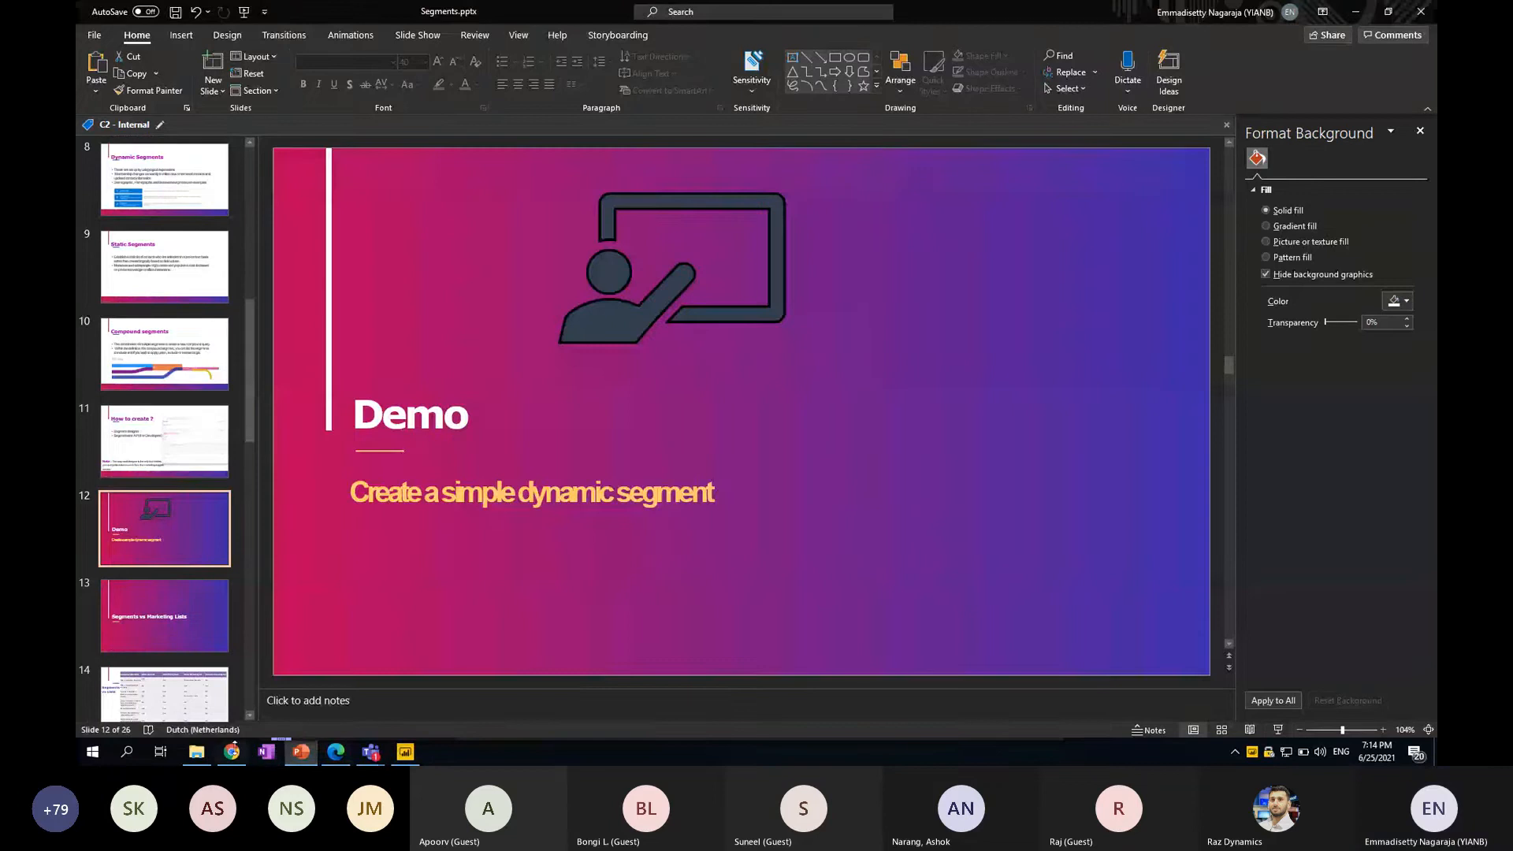
left_click(232, 754)
left_click(146, 12)
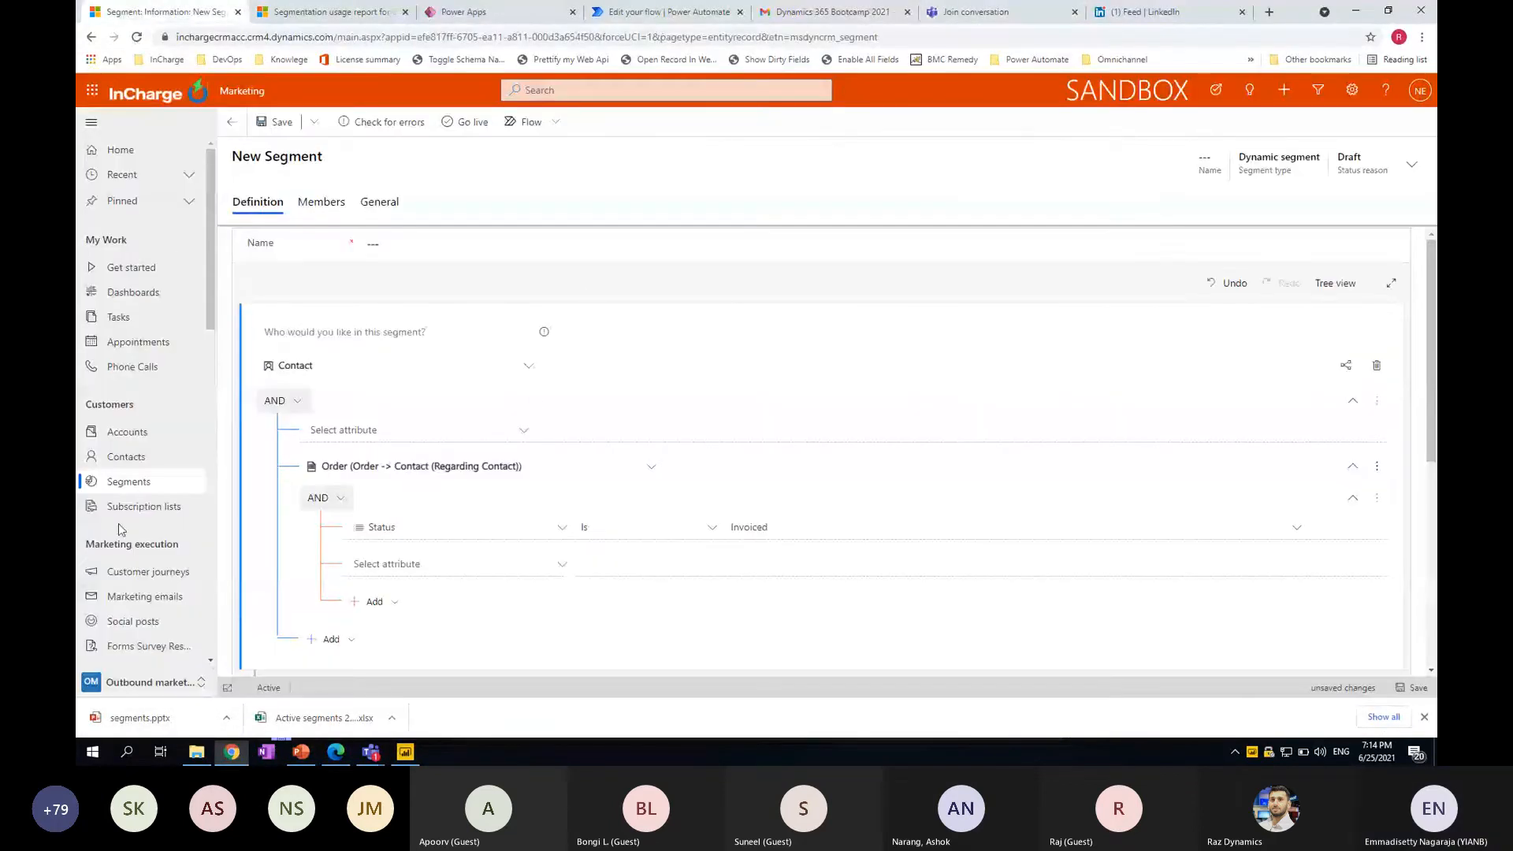
left_click(130, 482)
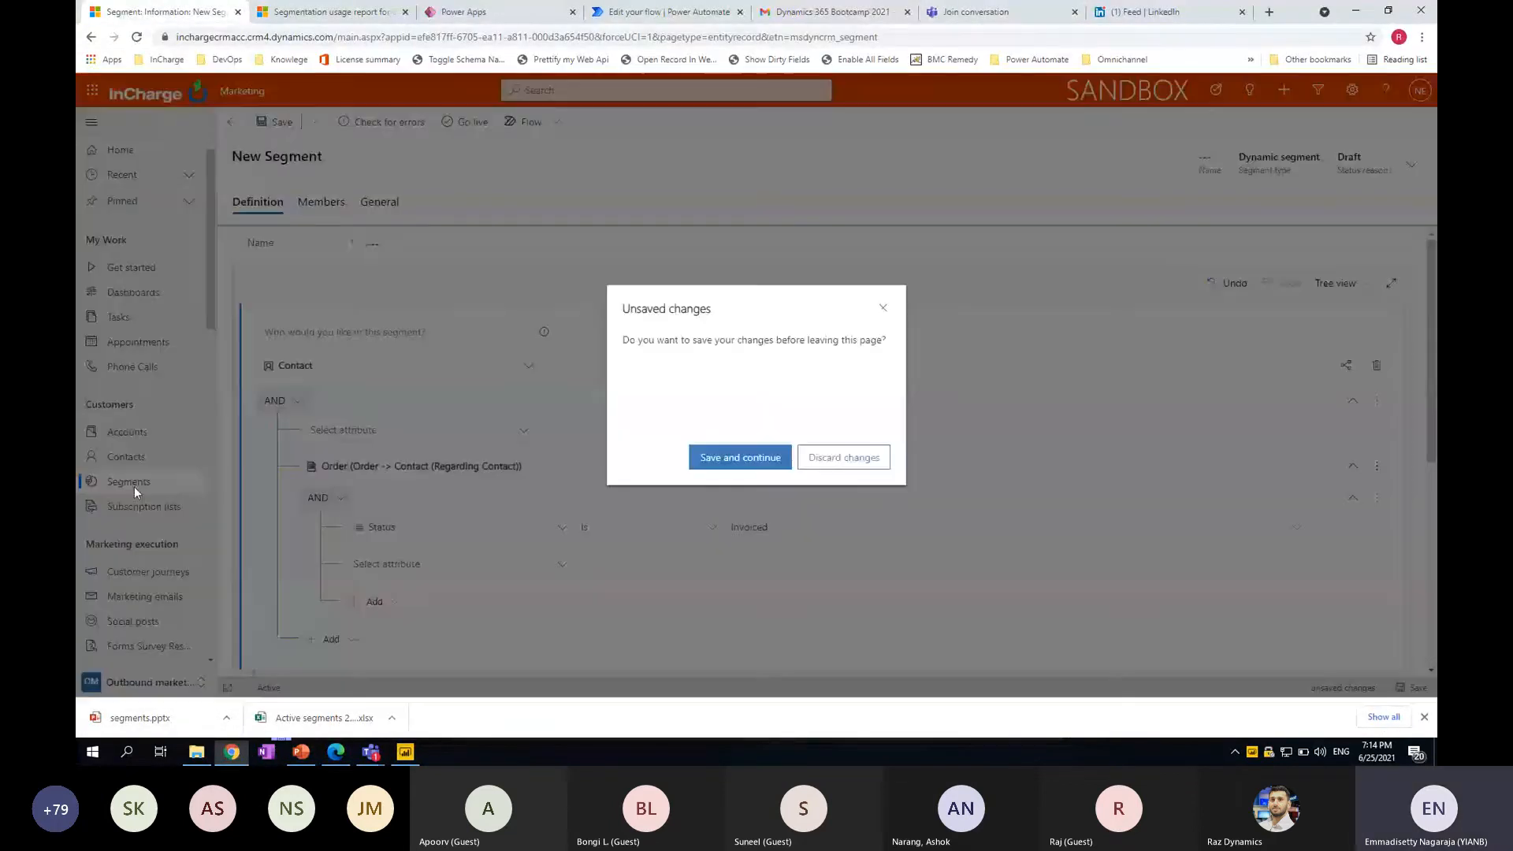
left_click(841, 457)
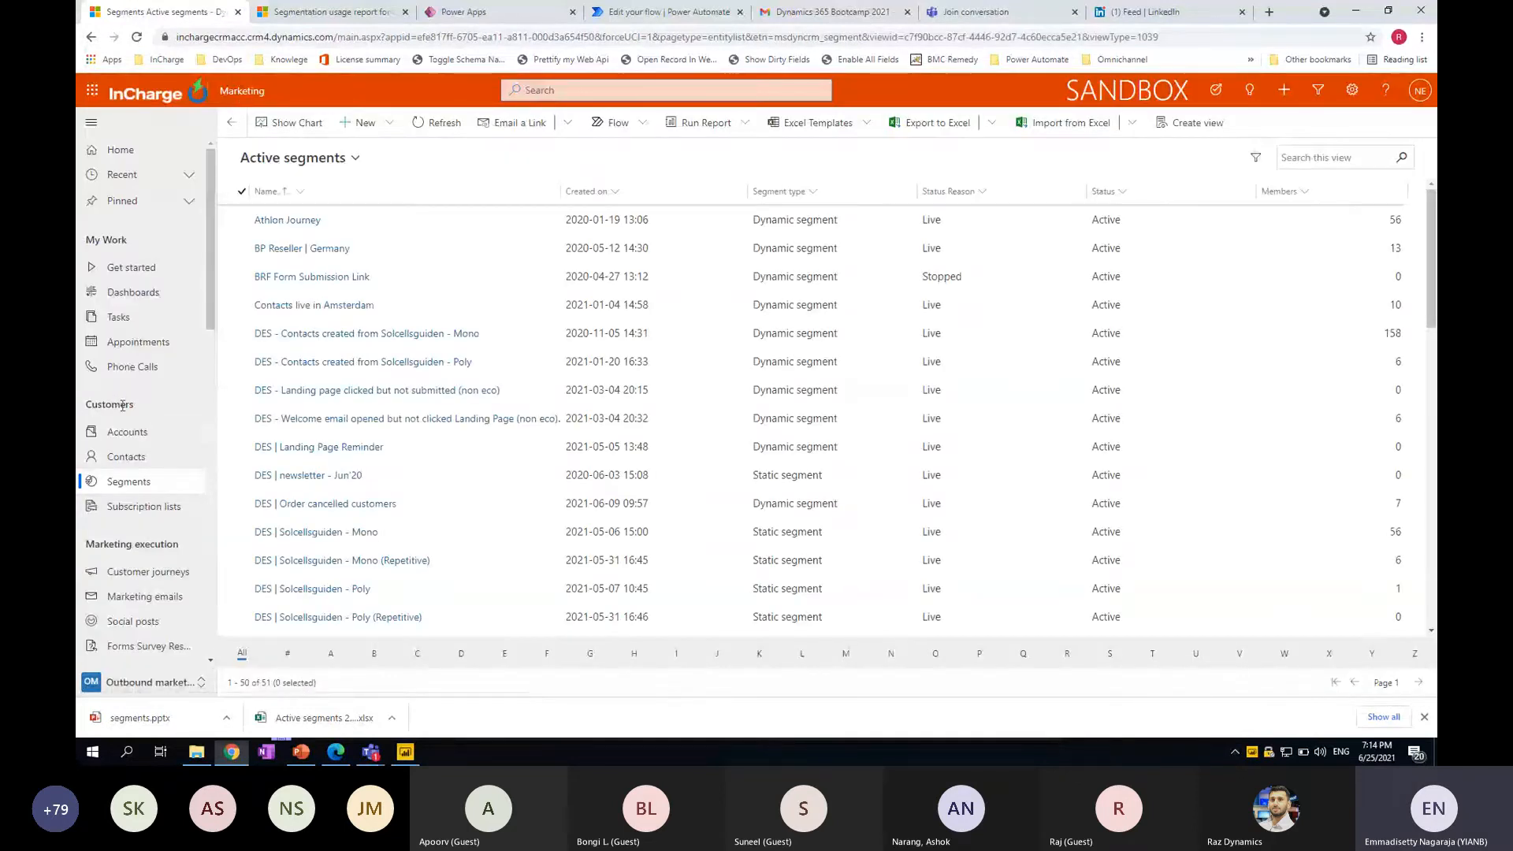
left_click(139, 485)
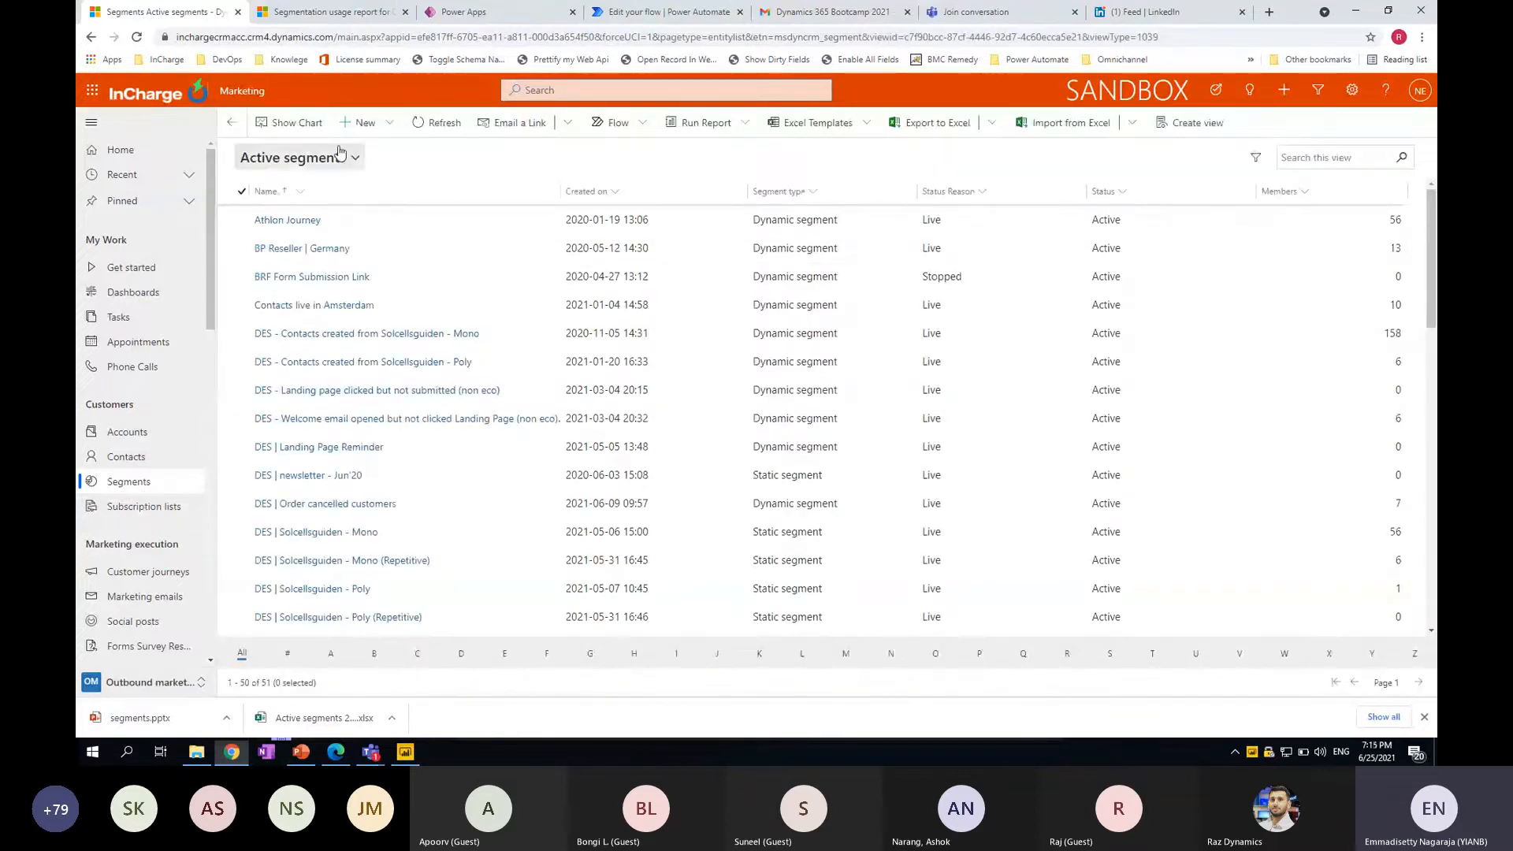
left_click(362, 122)
left_click(402, 162)
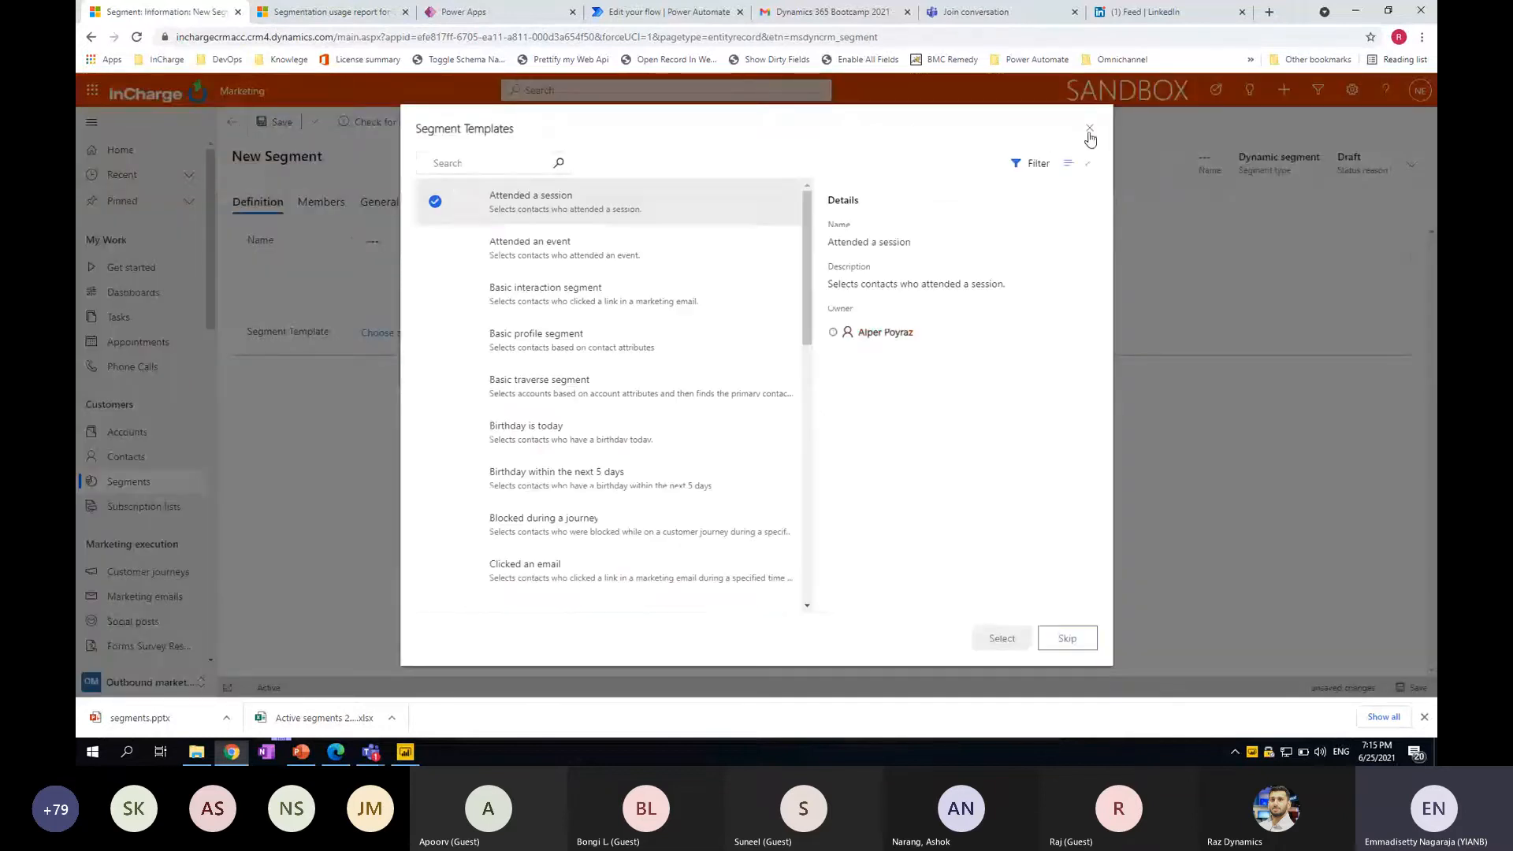
left_click(1089, 128)
left_click(231, 124)
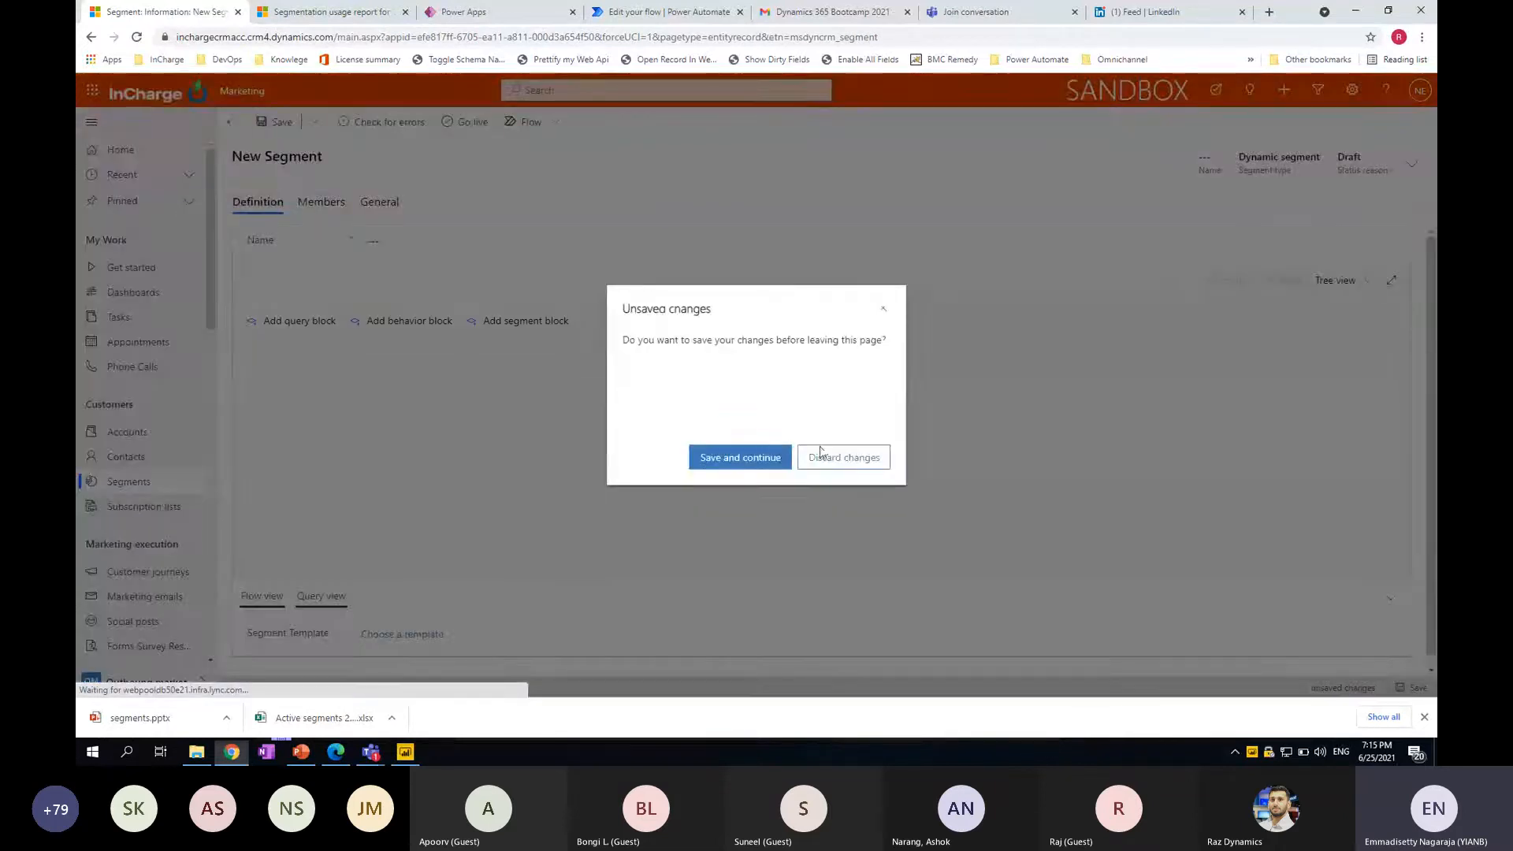
left_click(851, 462)
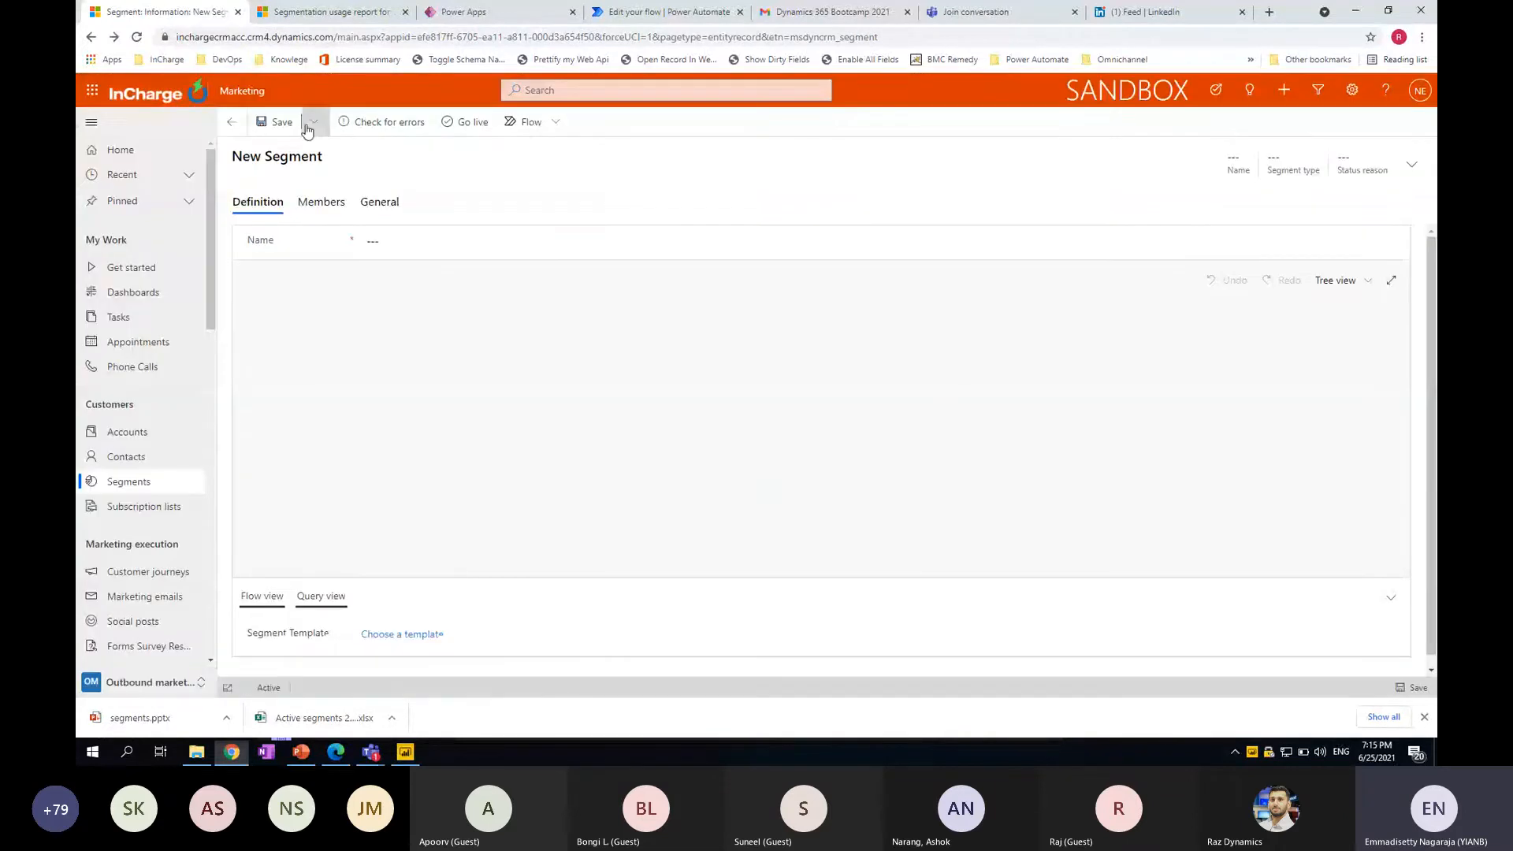
left_click(231, 125)
Create a new dynamic segment, look through the segment templates and skip choosing one
left_click(363, 122)
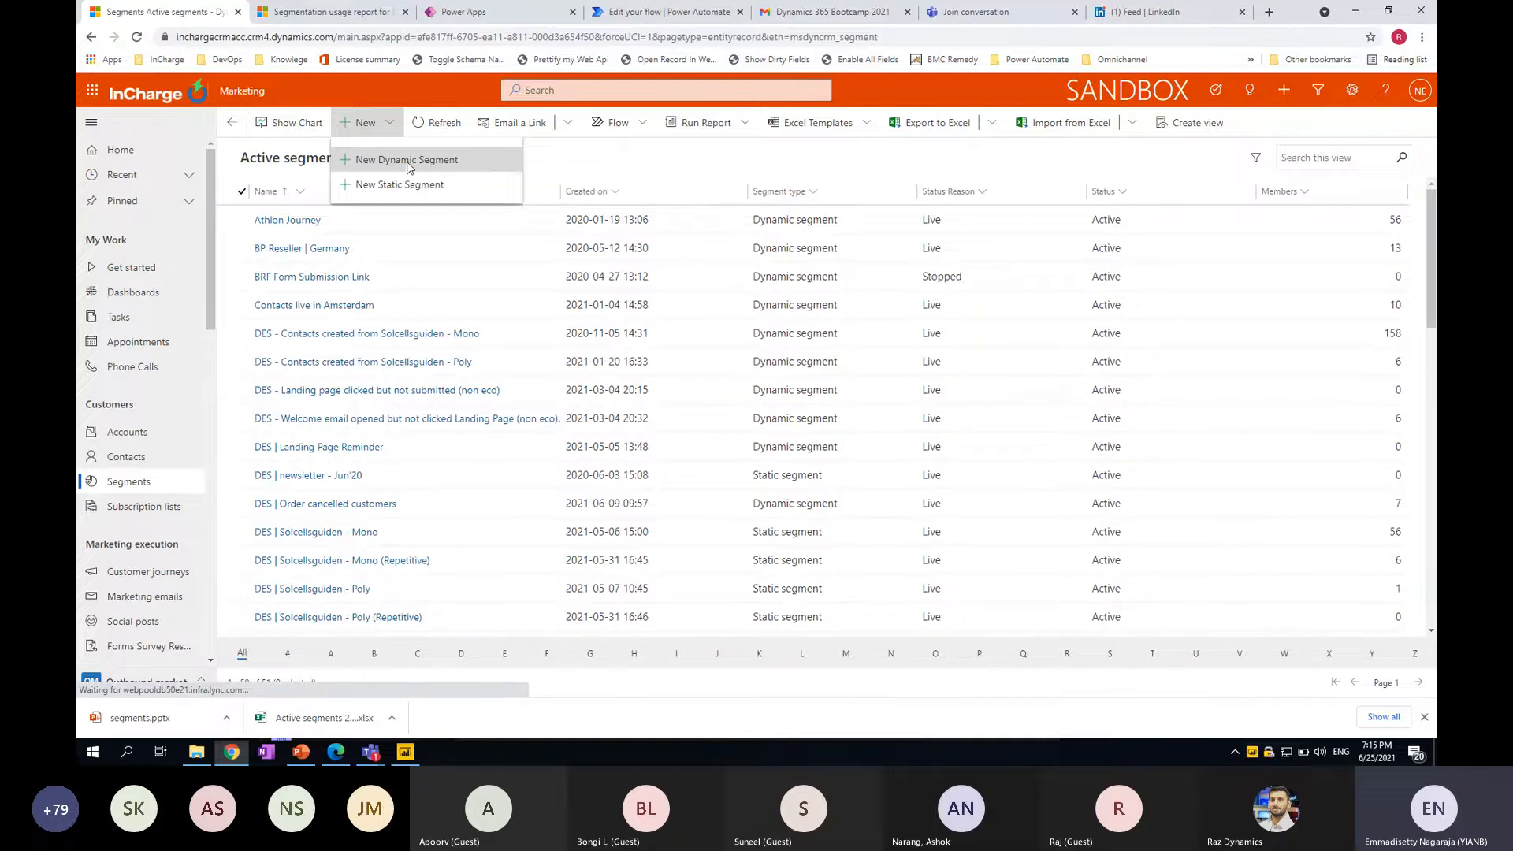
left_click(408, 161)
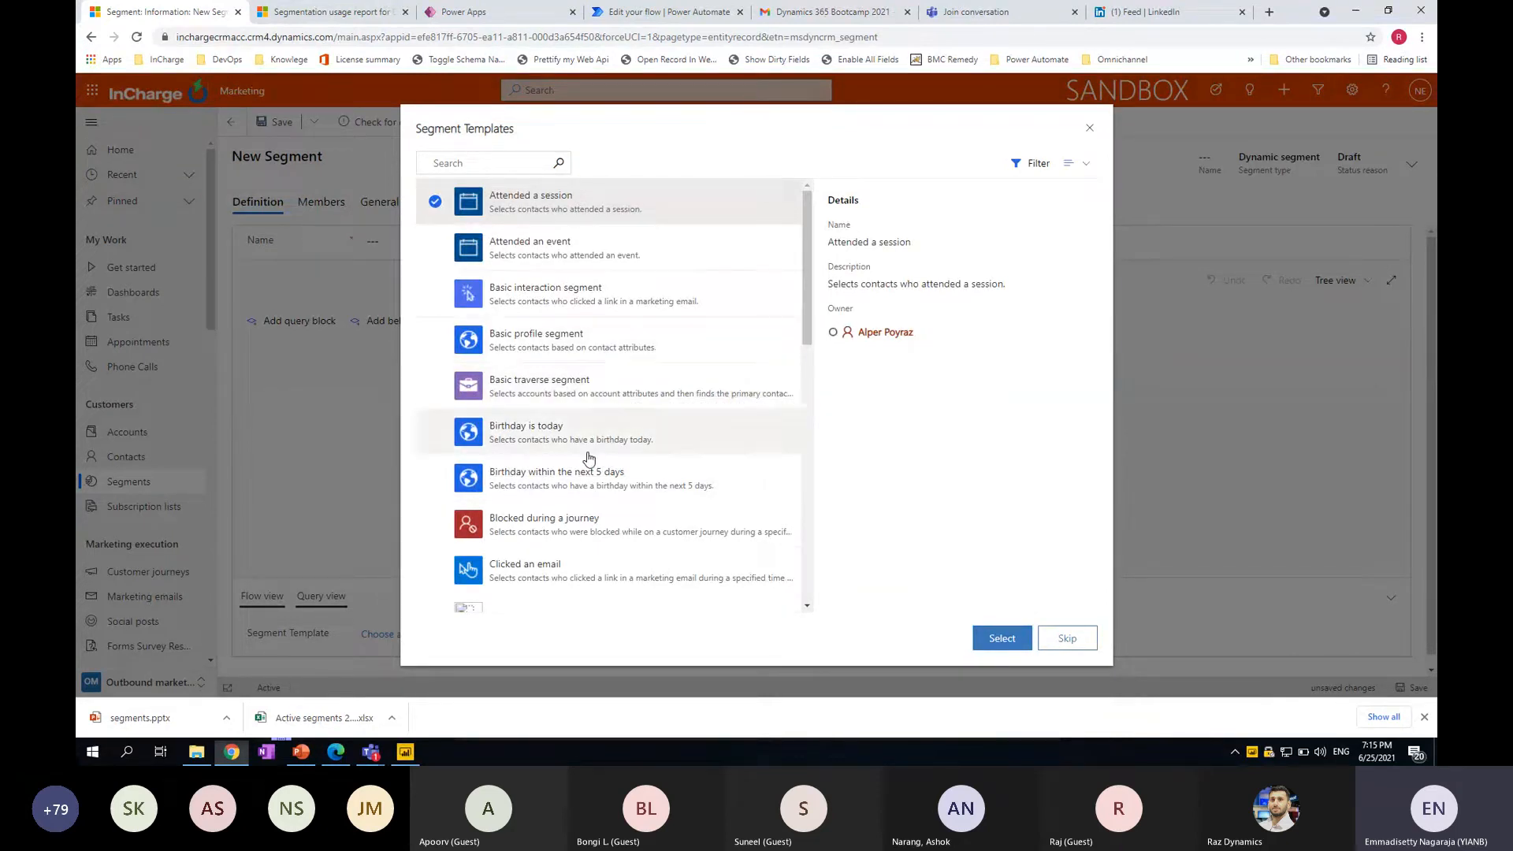
scroll(651, 429, "down", 15)
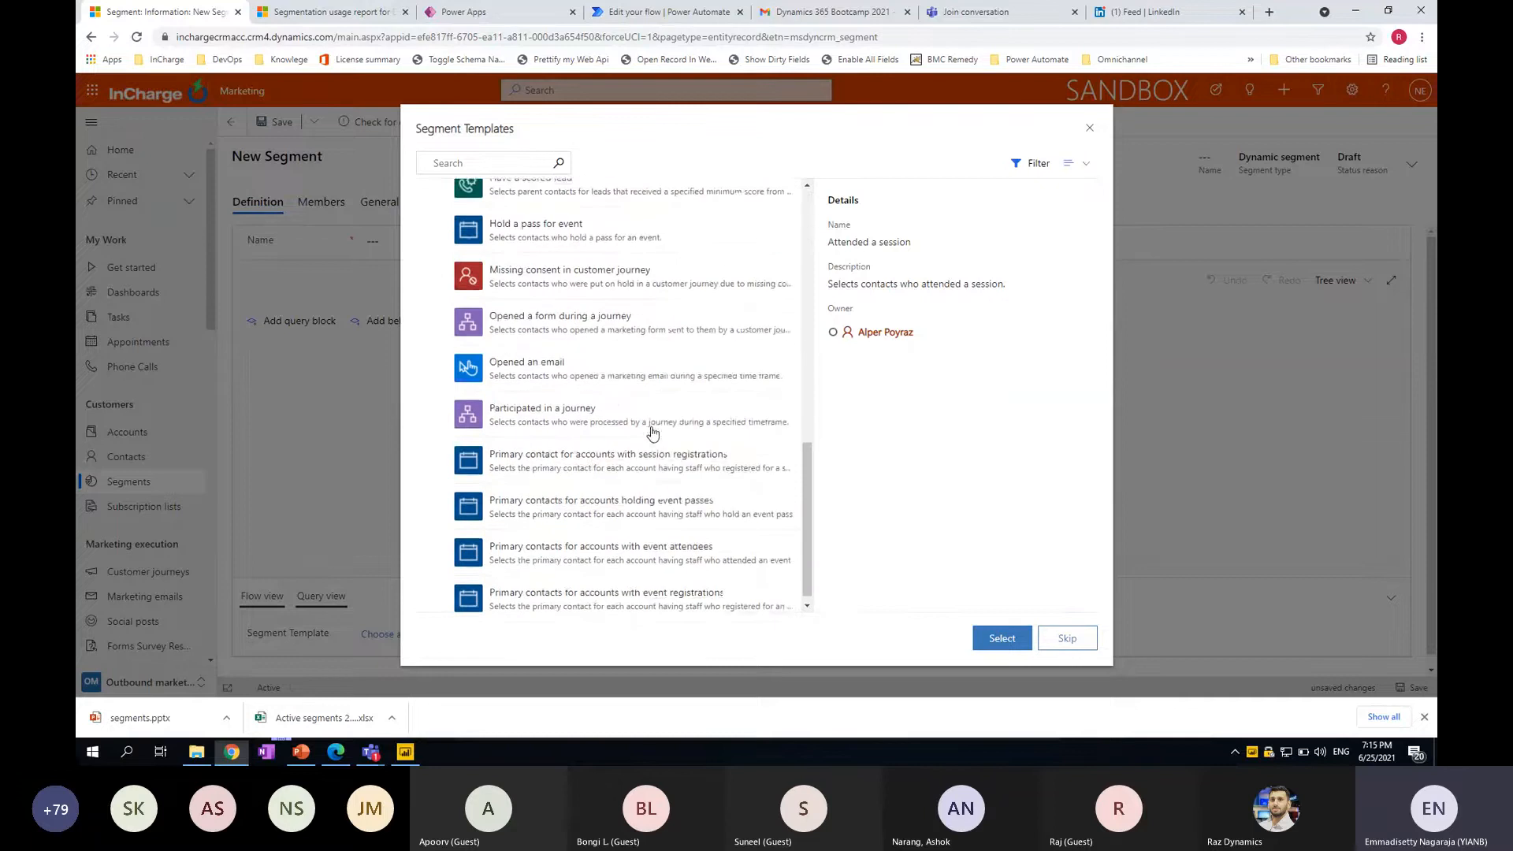
scroll(652, 484, "up", 15)
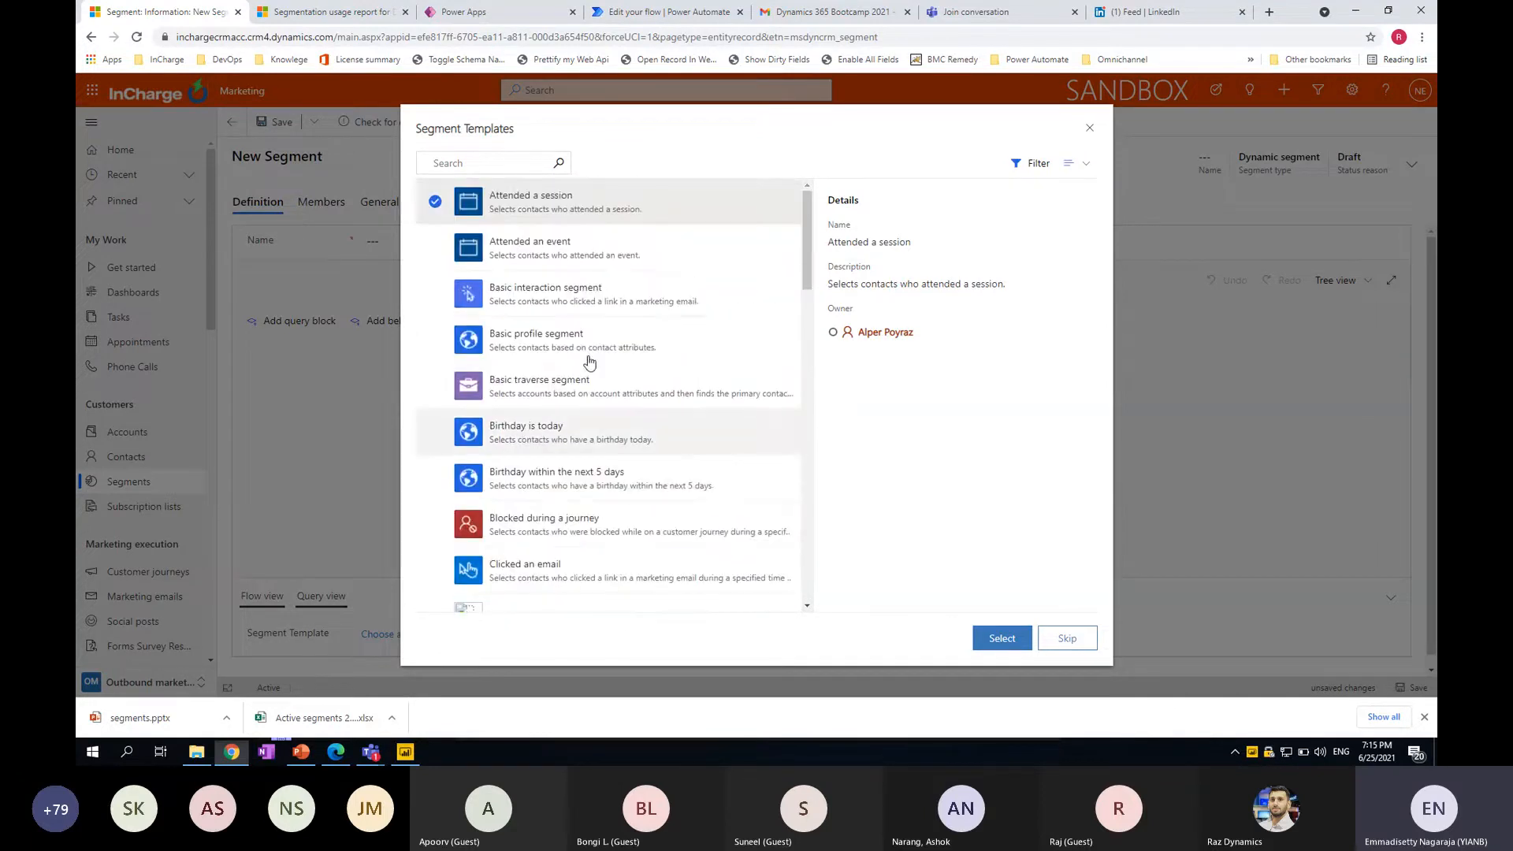
left_click_drag(812, 268, 811, 237)
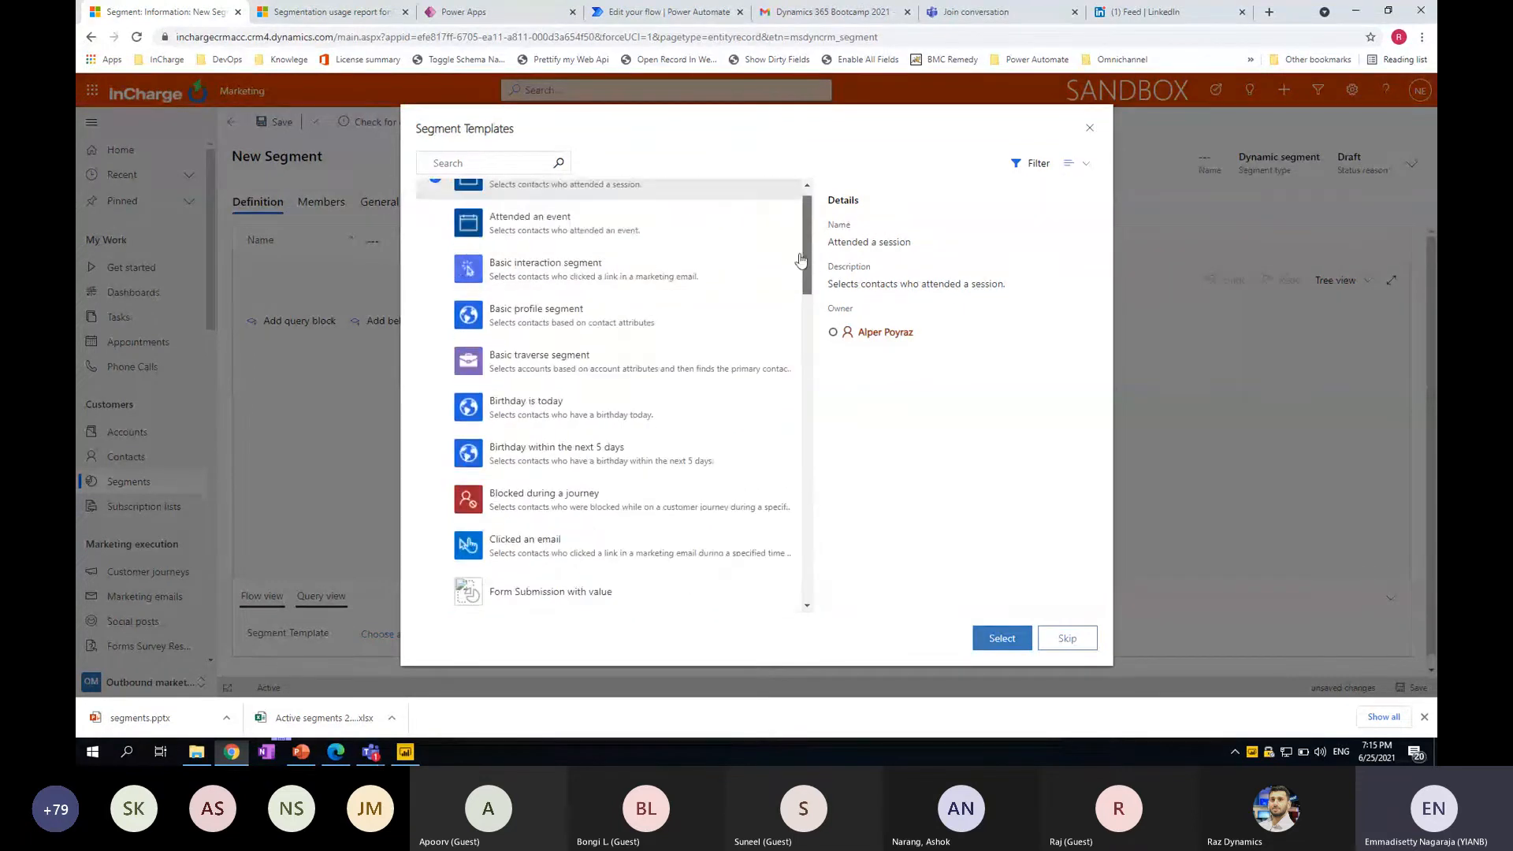
scroll(597, 320, "up", 1)
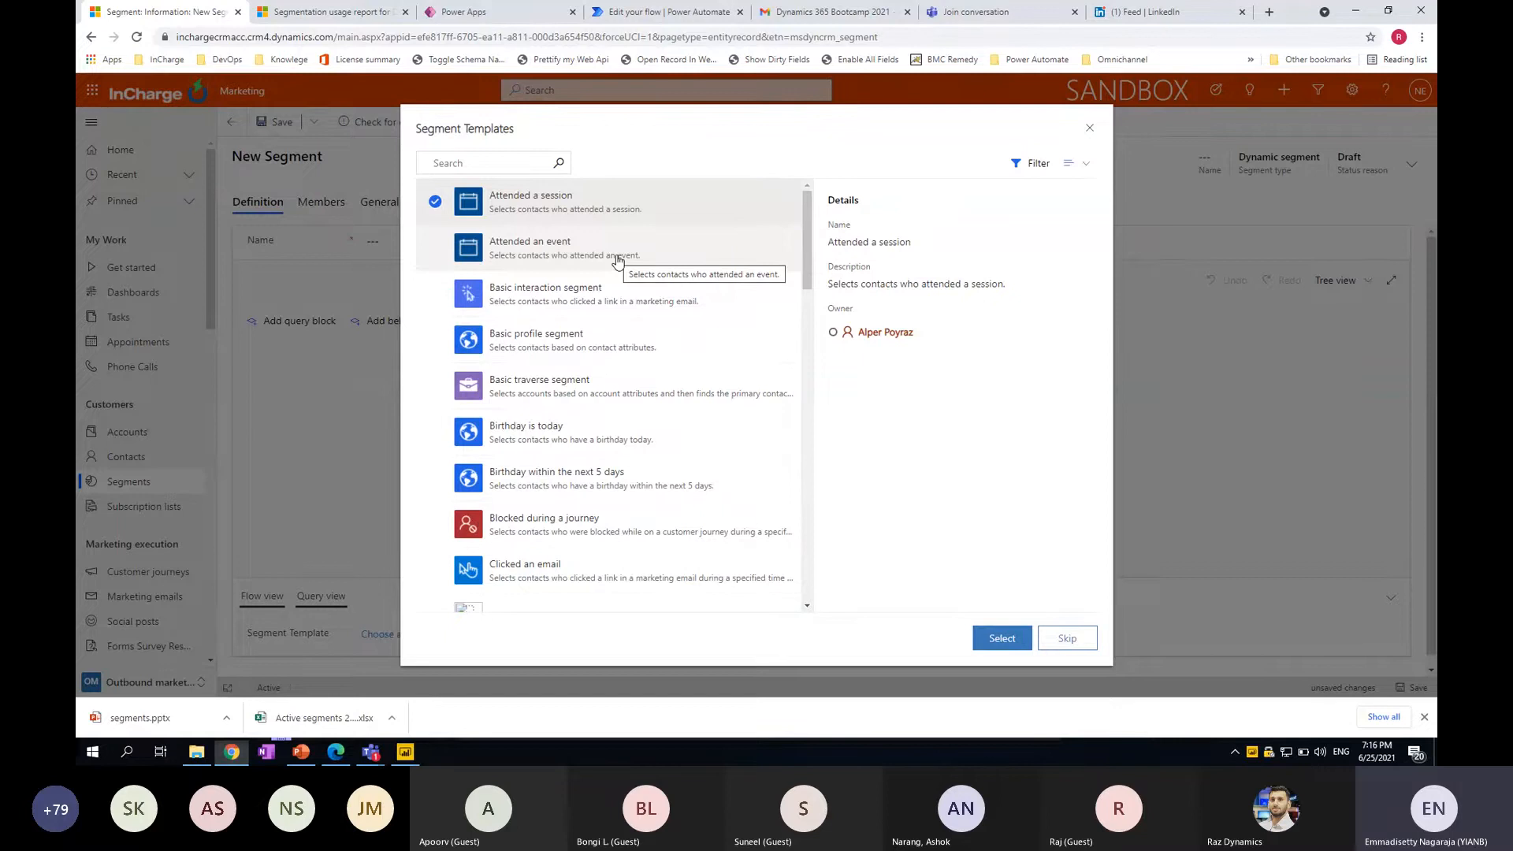
left_click(1072, 643)
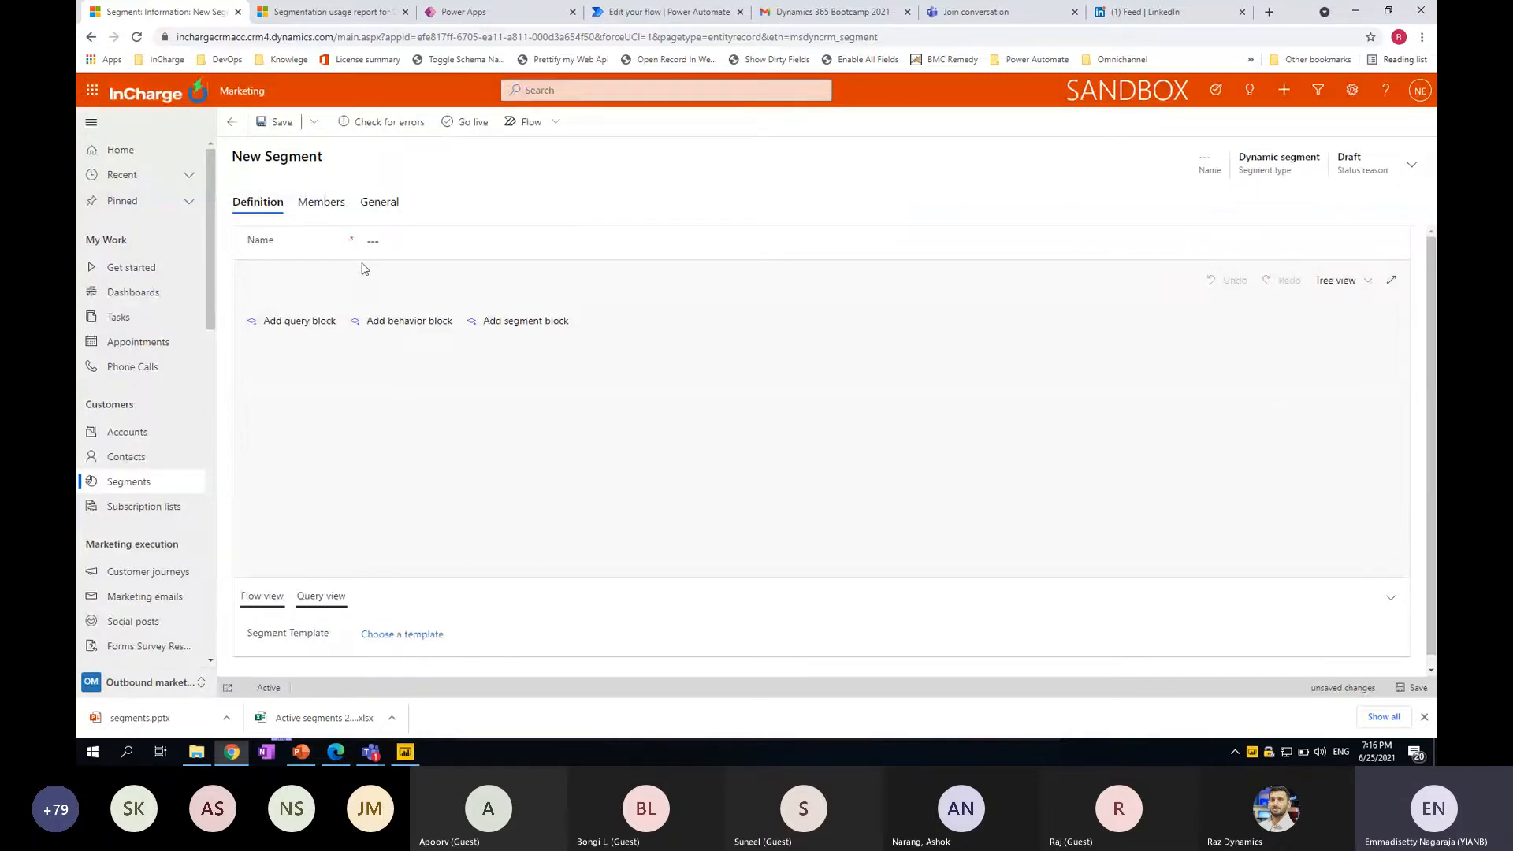
Name the segment "Contacts that have qualified leads in the last week"
left_click(412, 243)
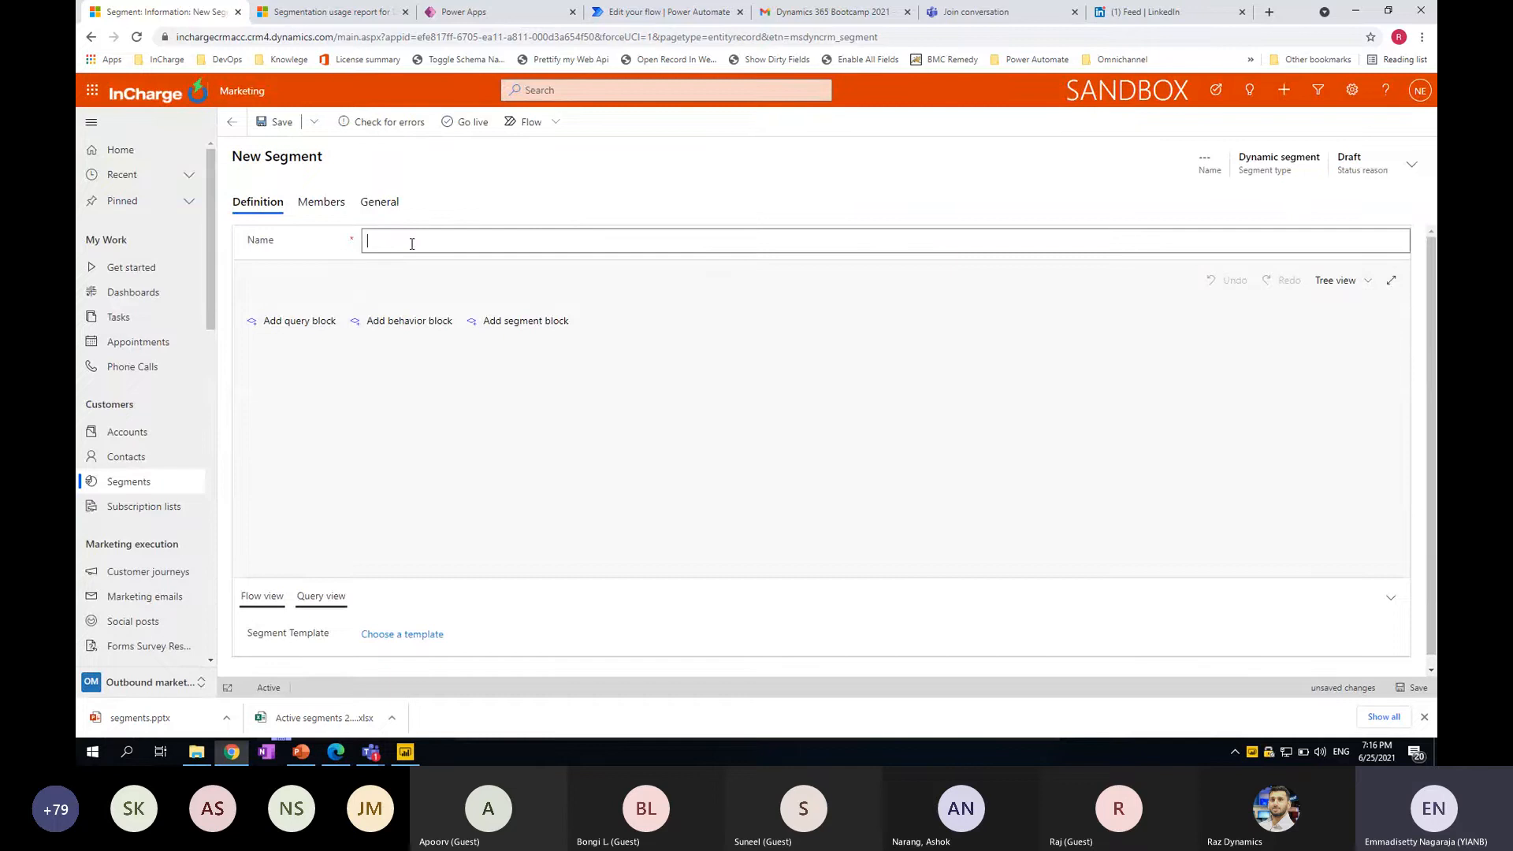
type("Contacts th")
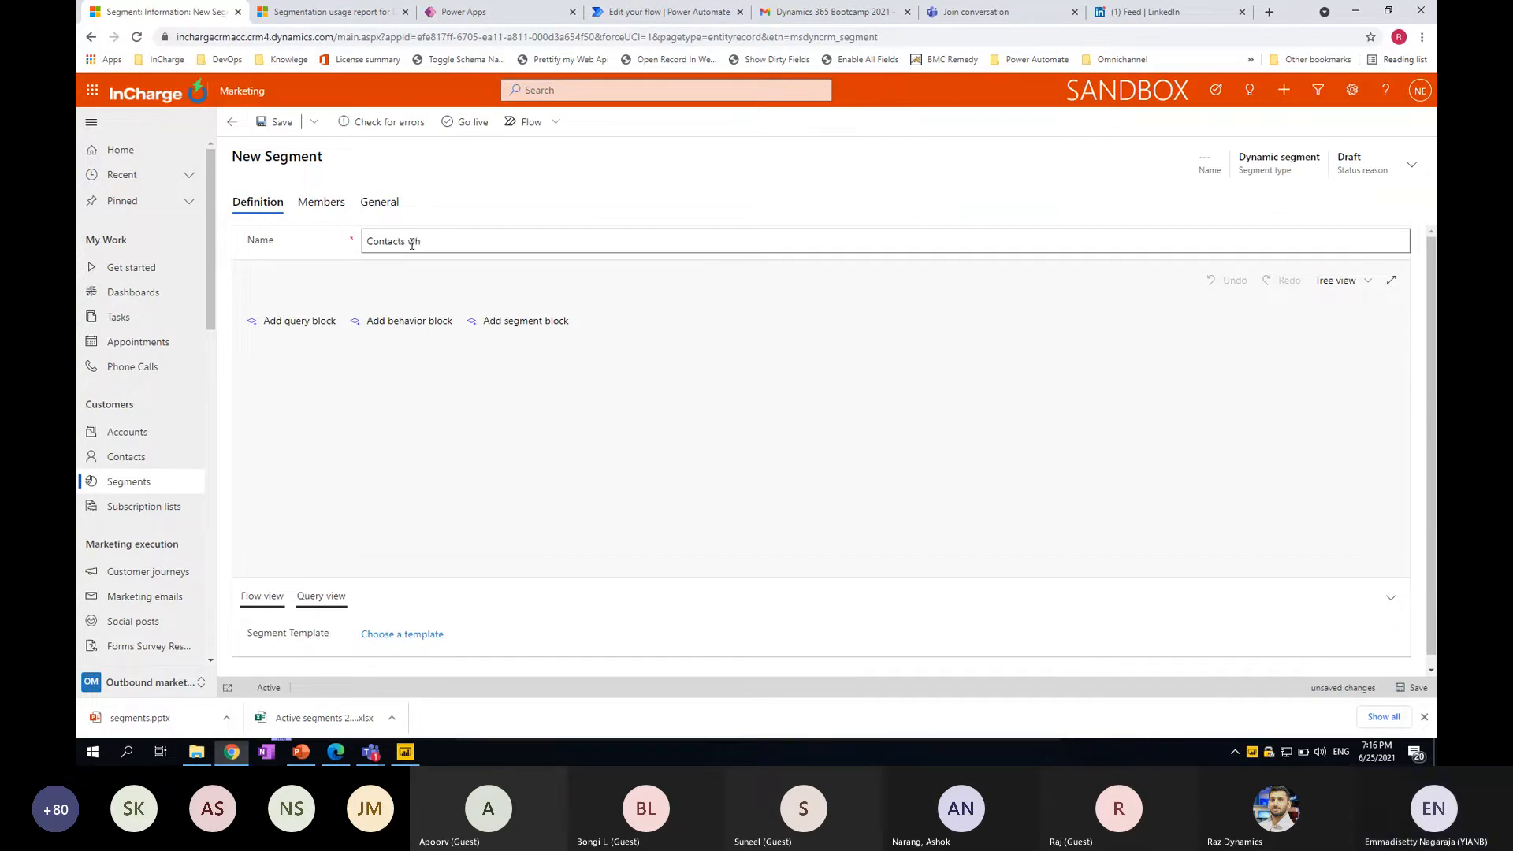
type("at ha")
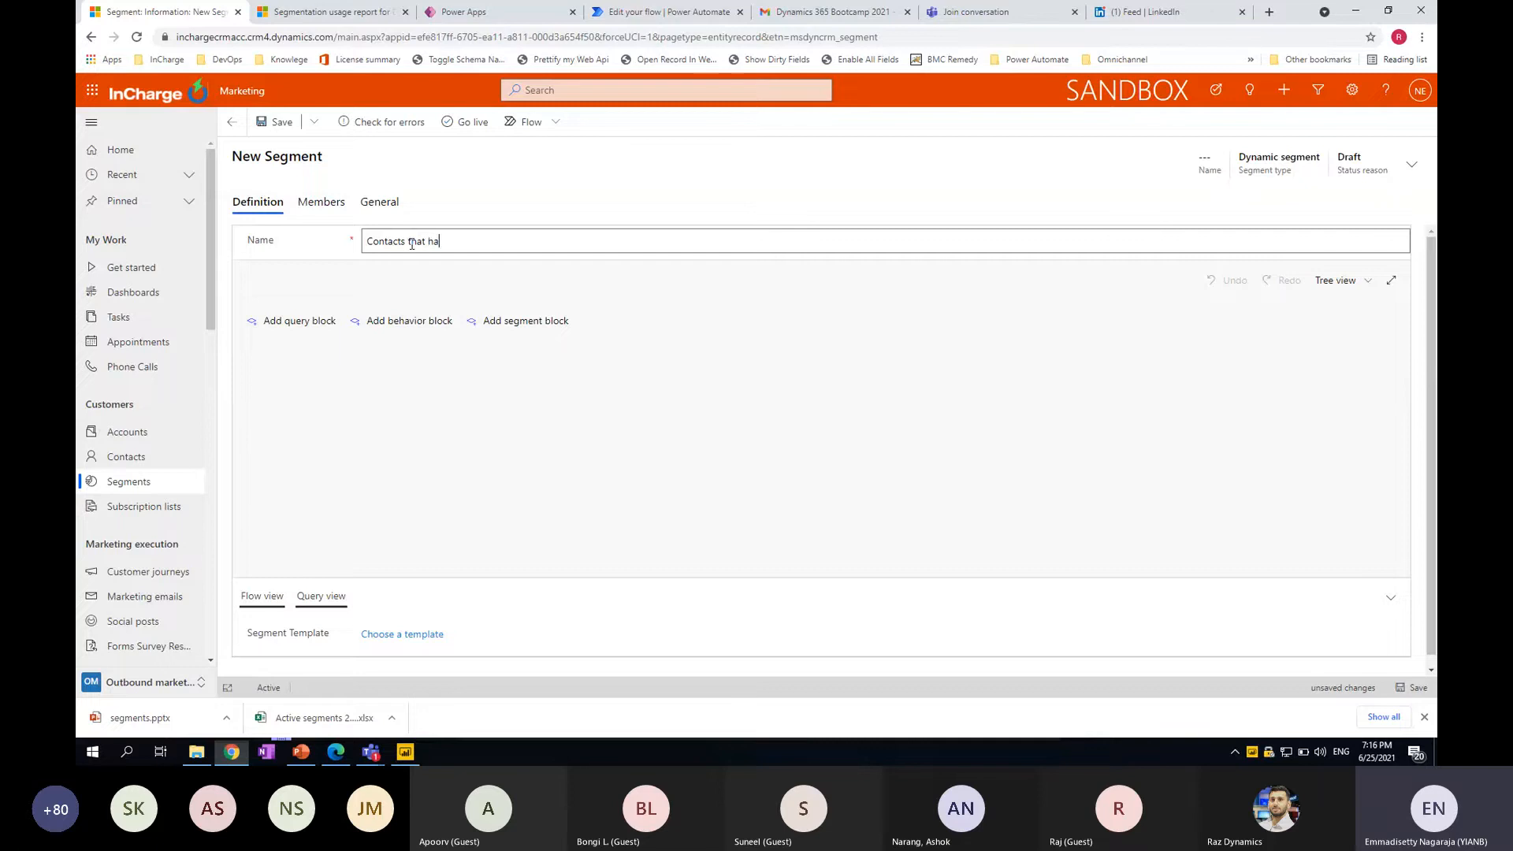
type("ve qualified le")
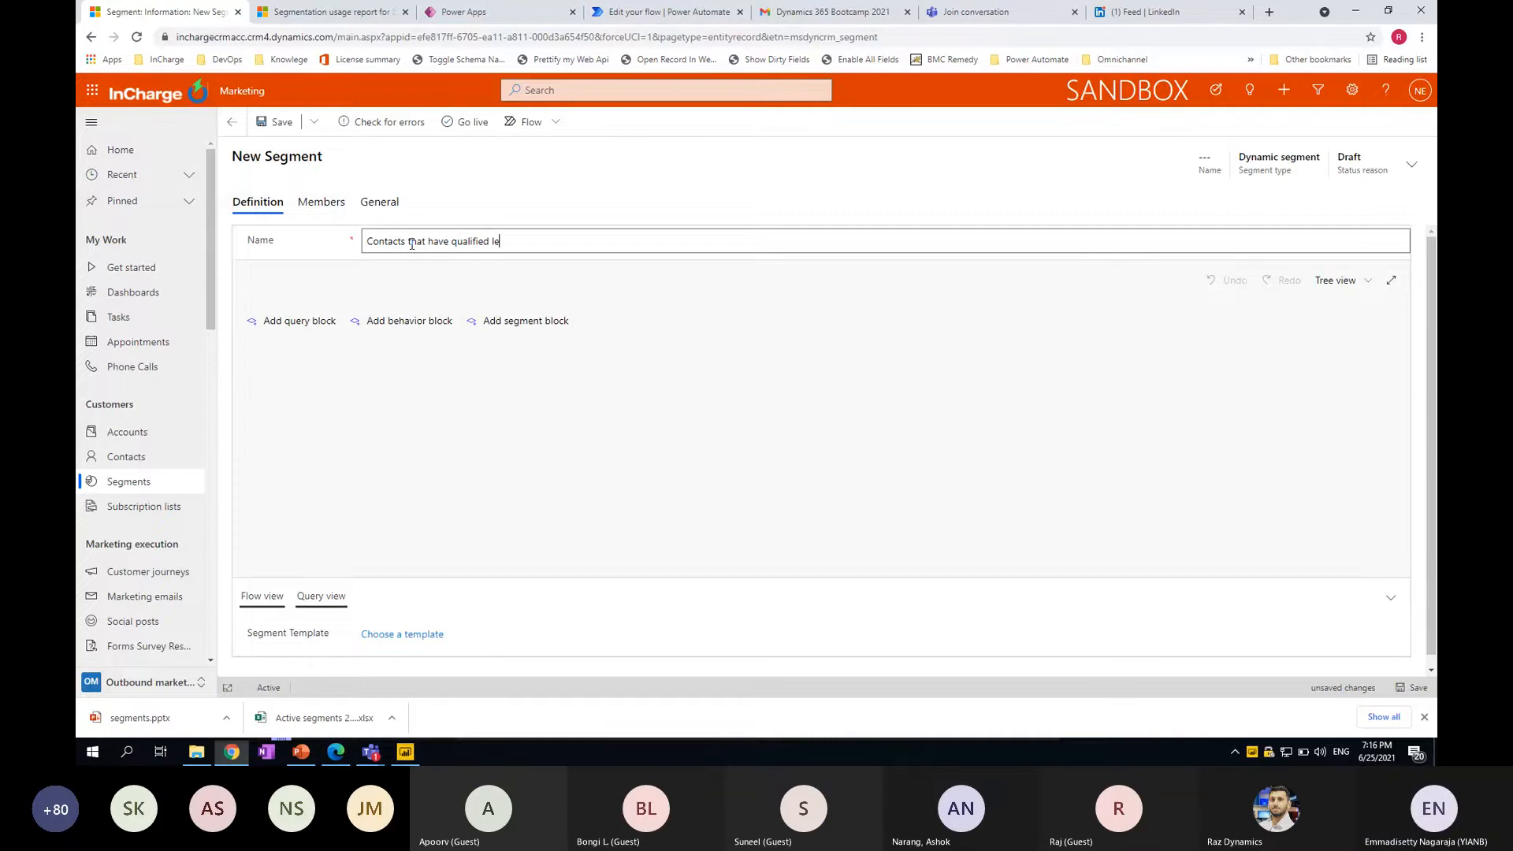
type("ads in the last ")
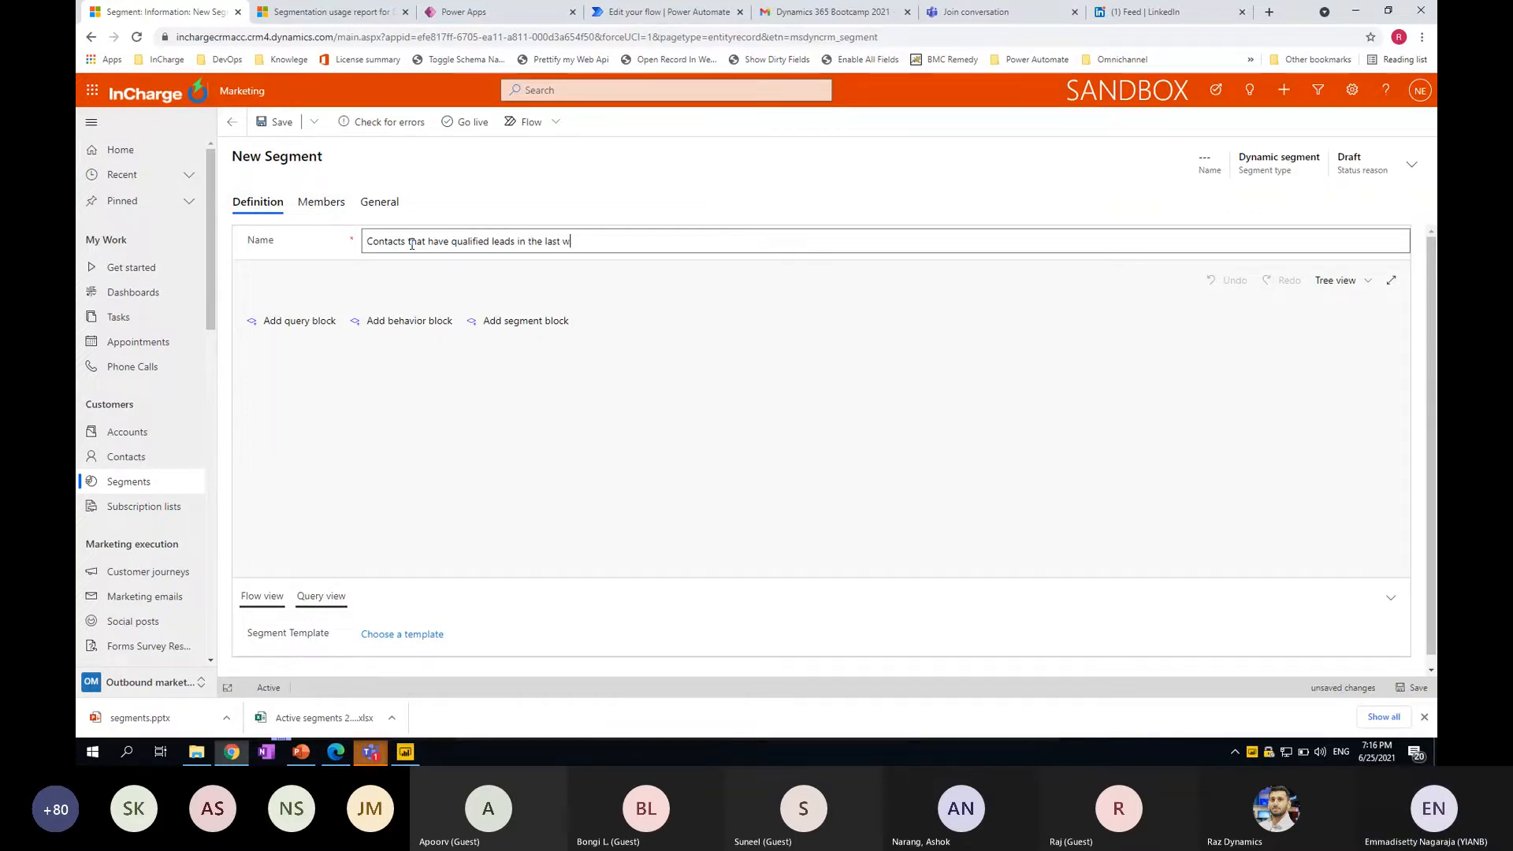
type("week")
Add a query block to the segment definition
left_click(296, 325)
left_click(748, 375)
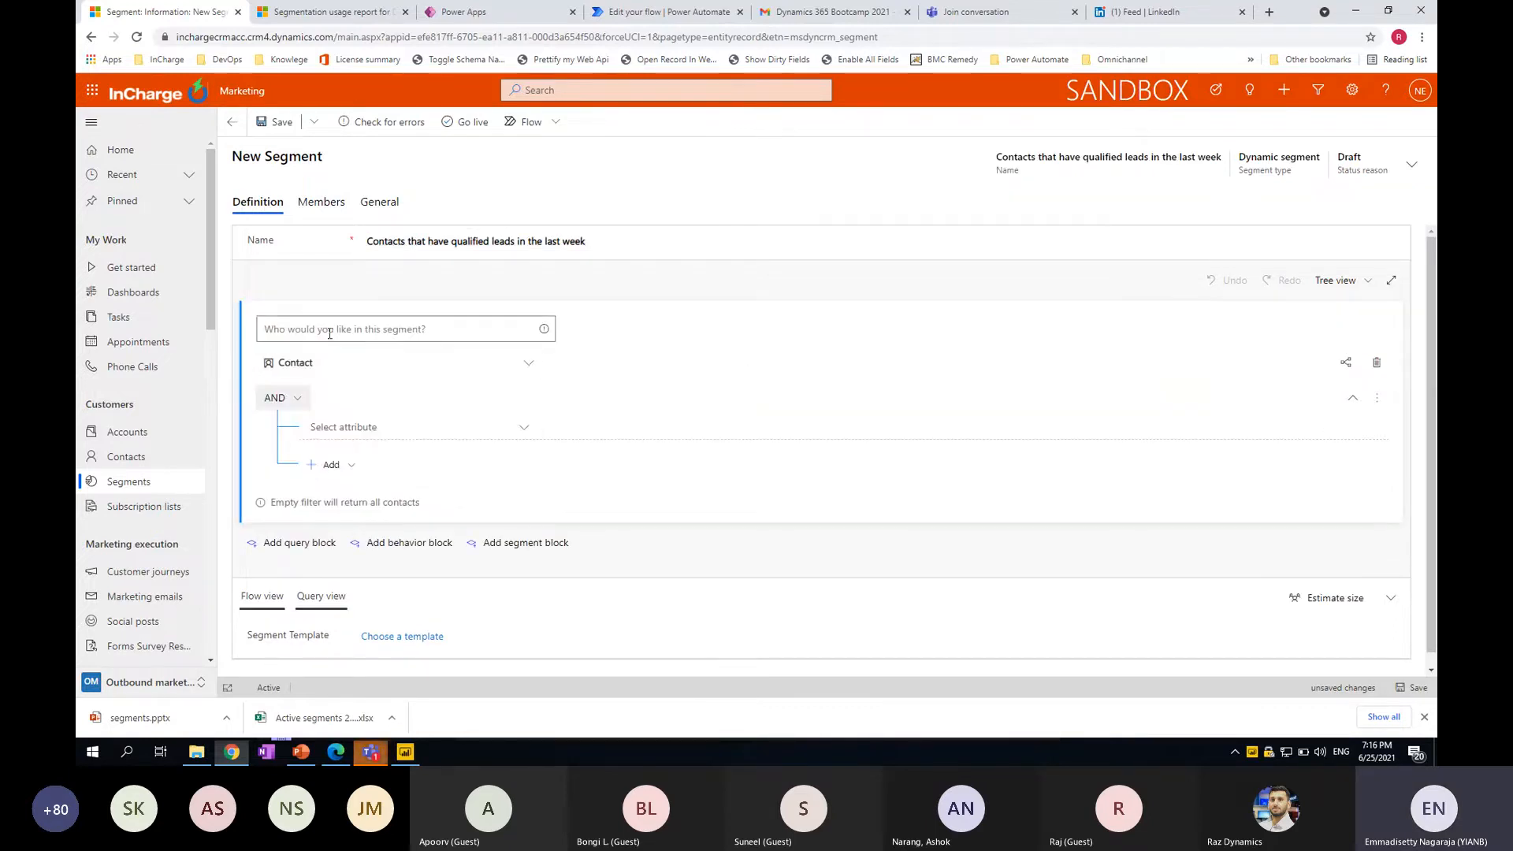
left_click(328, 331)
left_click(684, 369)
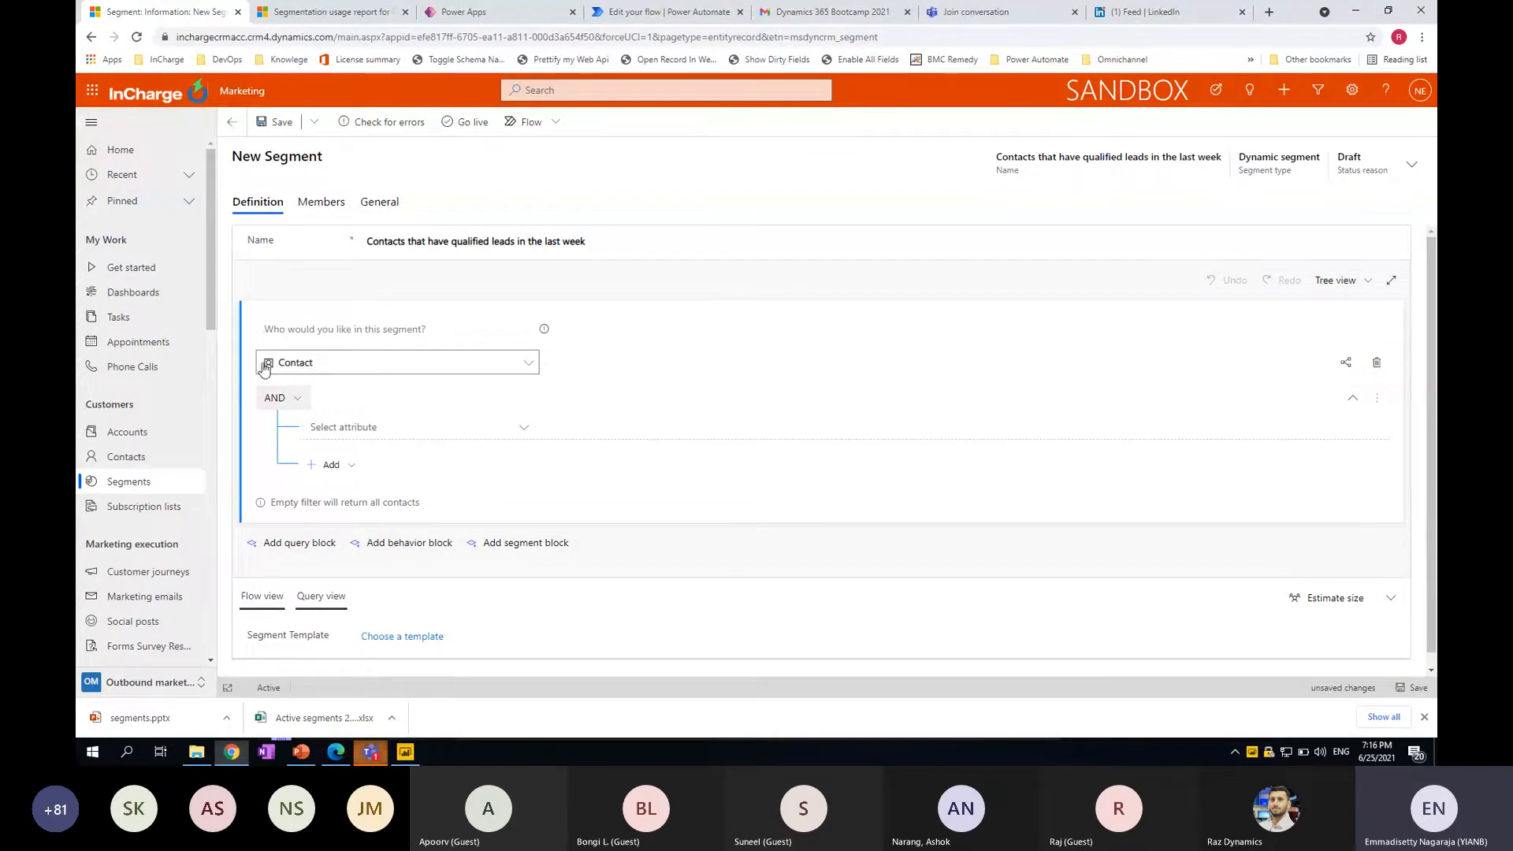
Review the available entities, try Account as the query block's entity, and set it back to Contact
left_click(394, 372)
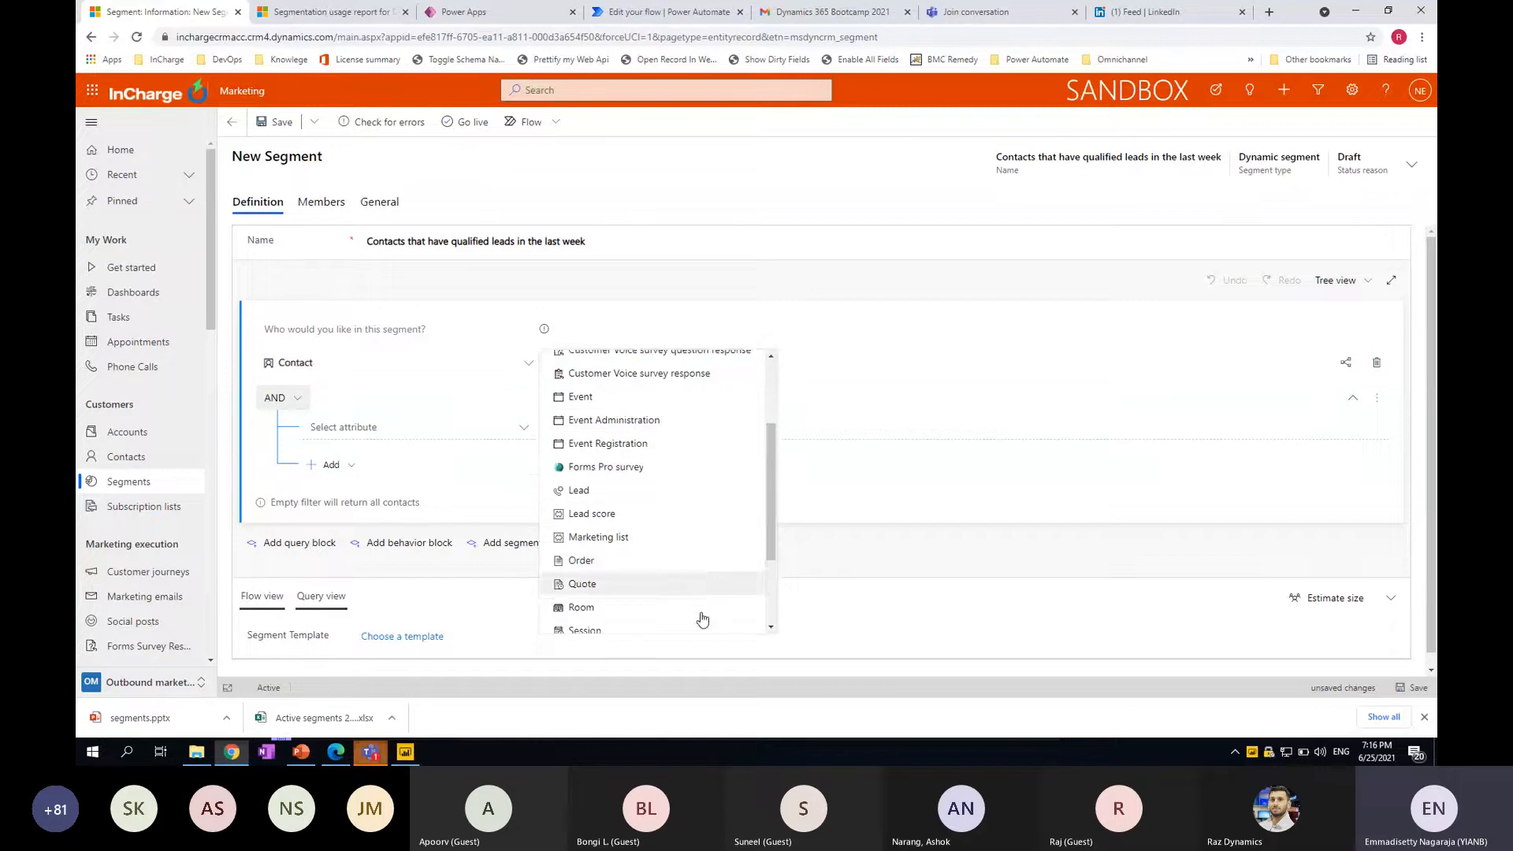
scroll(698, 611, "down", 1)
scroll(642, 512, "down", 2)
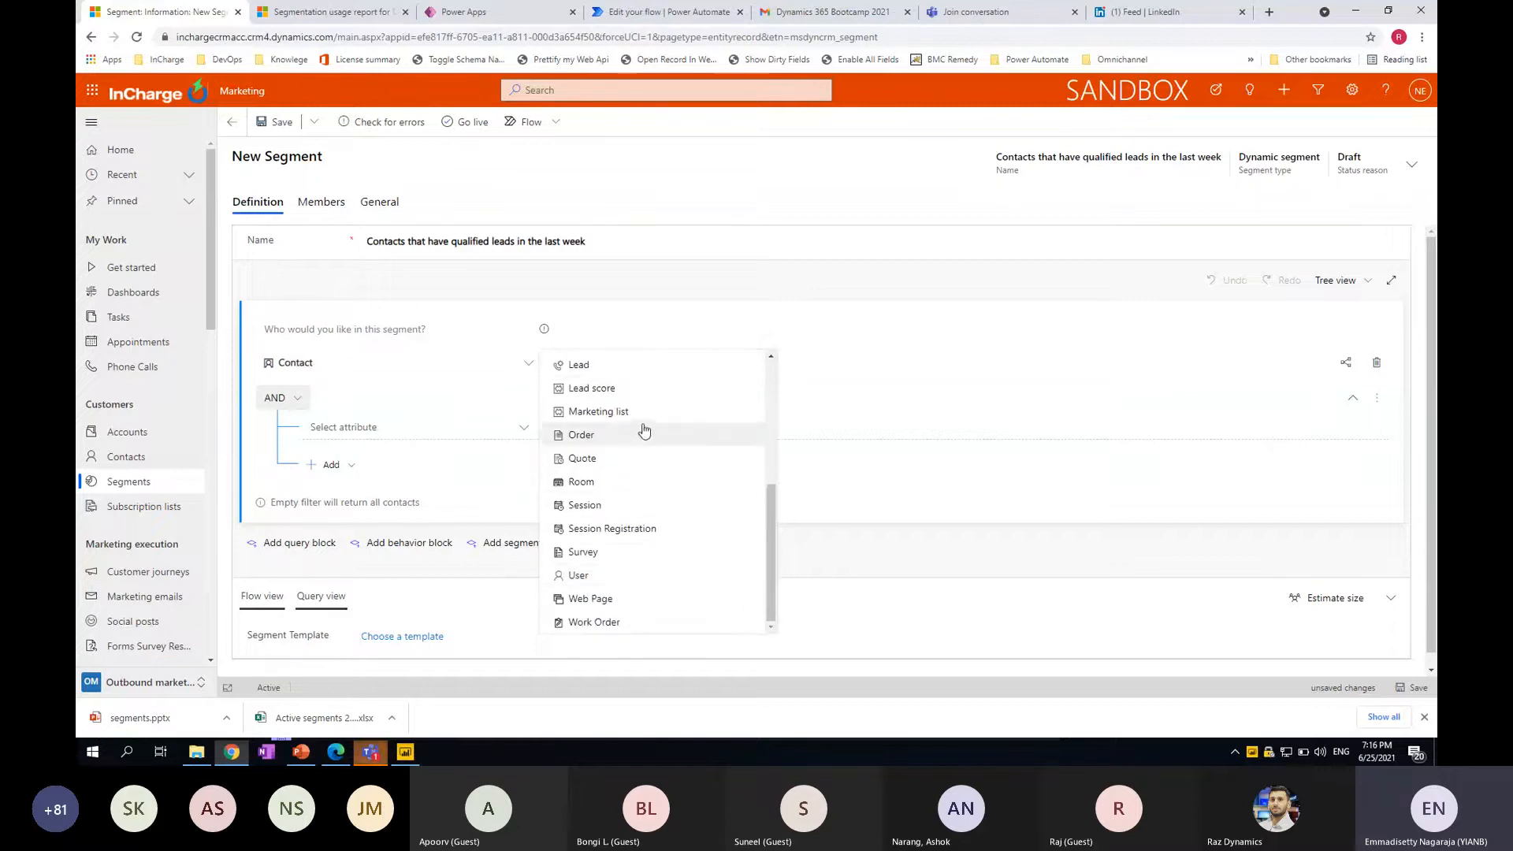
scroll(643, 587, "up", 3)
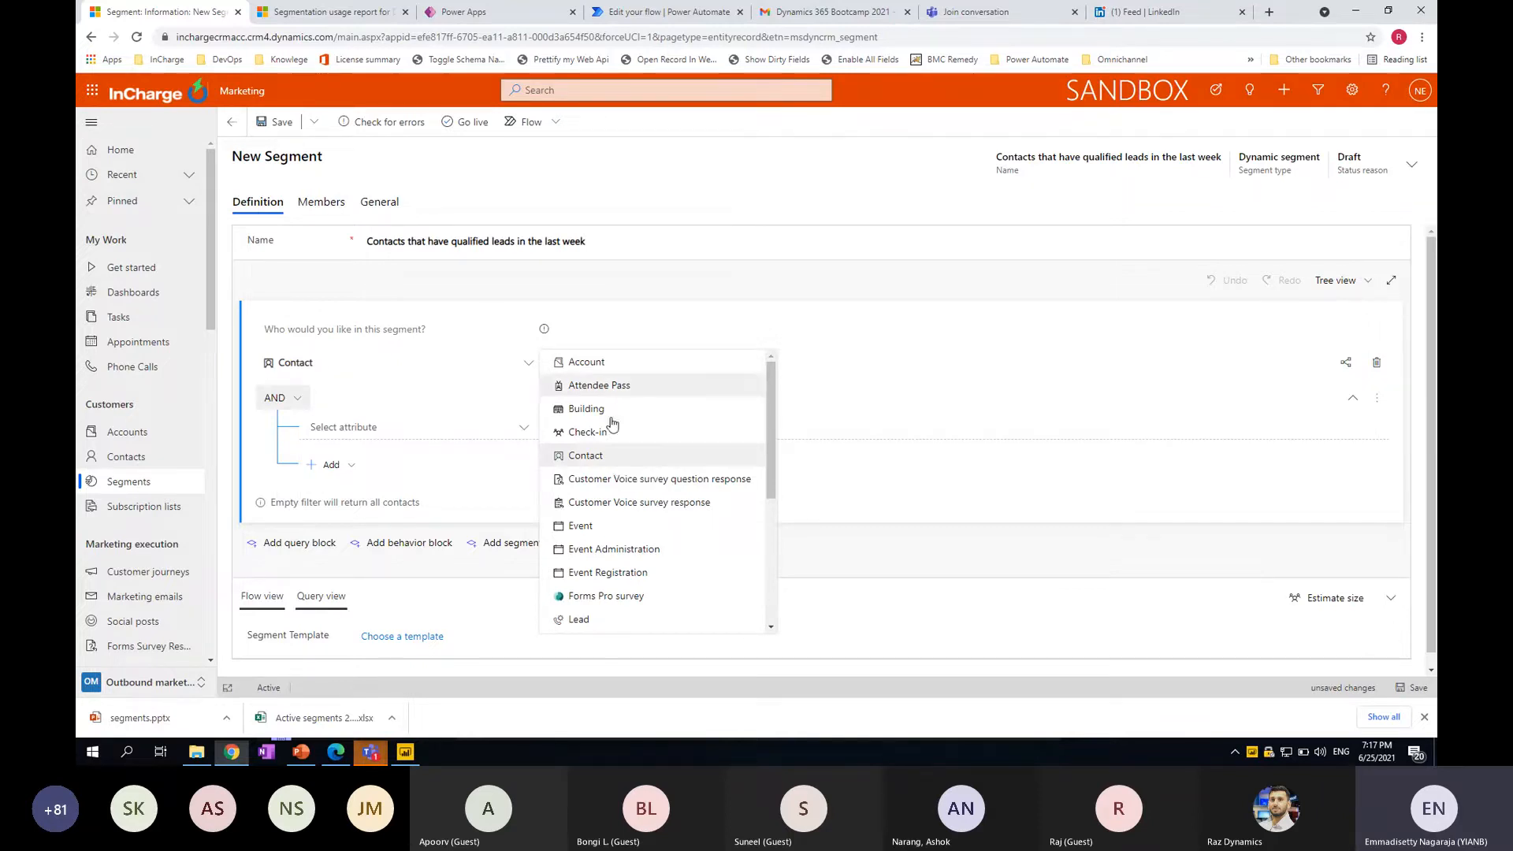
scroll(640, 568, "down", 3)
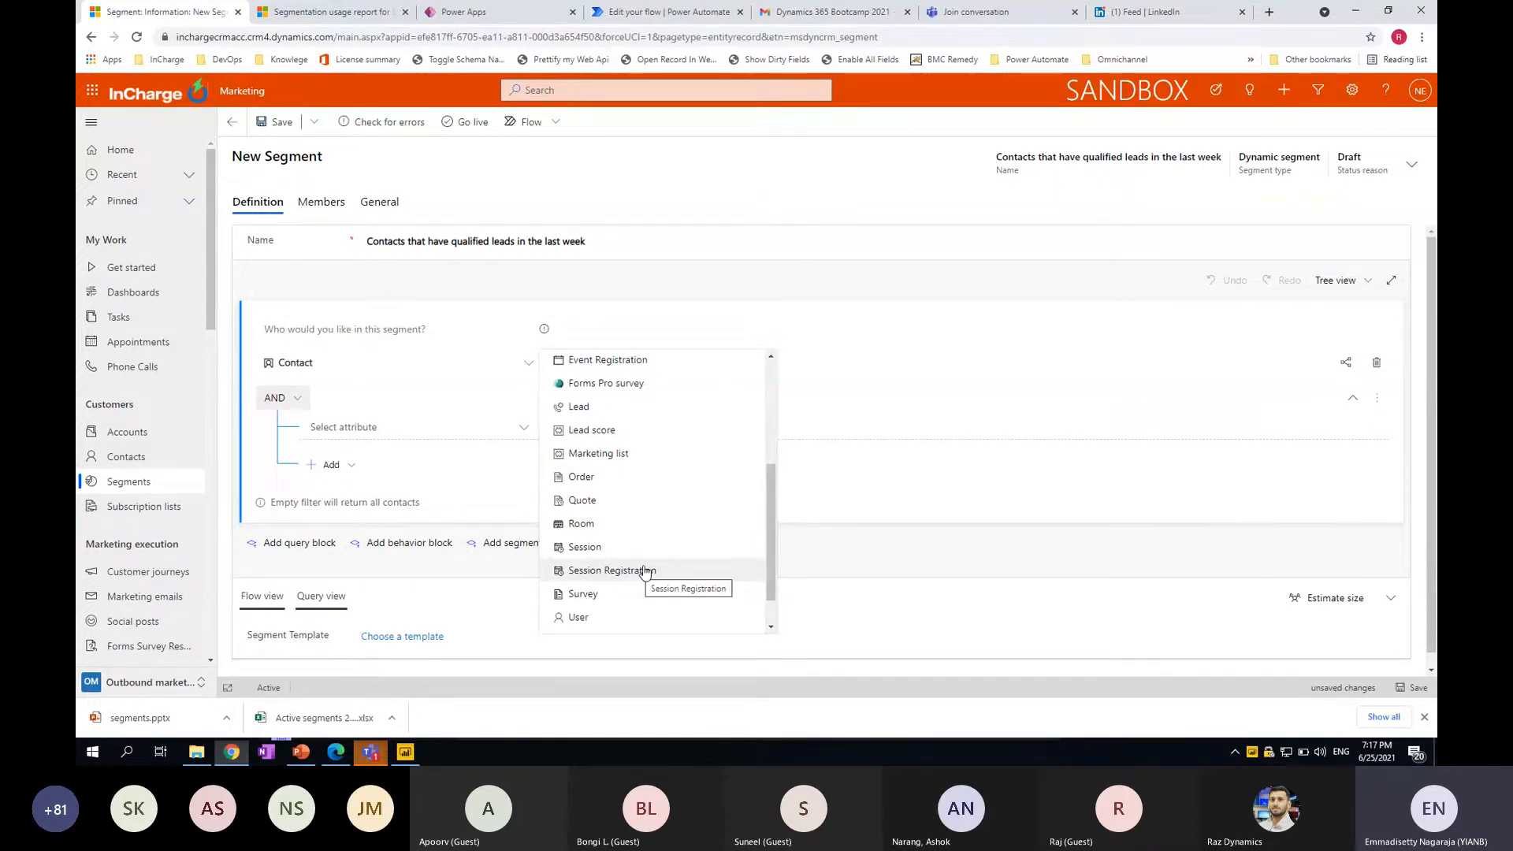
scroll(642, 544, "up", 3)
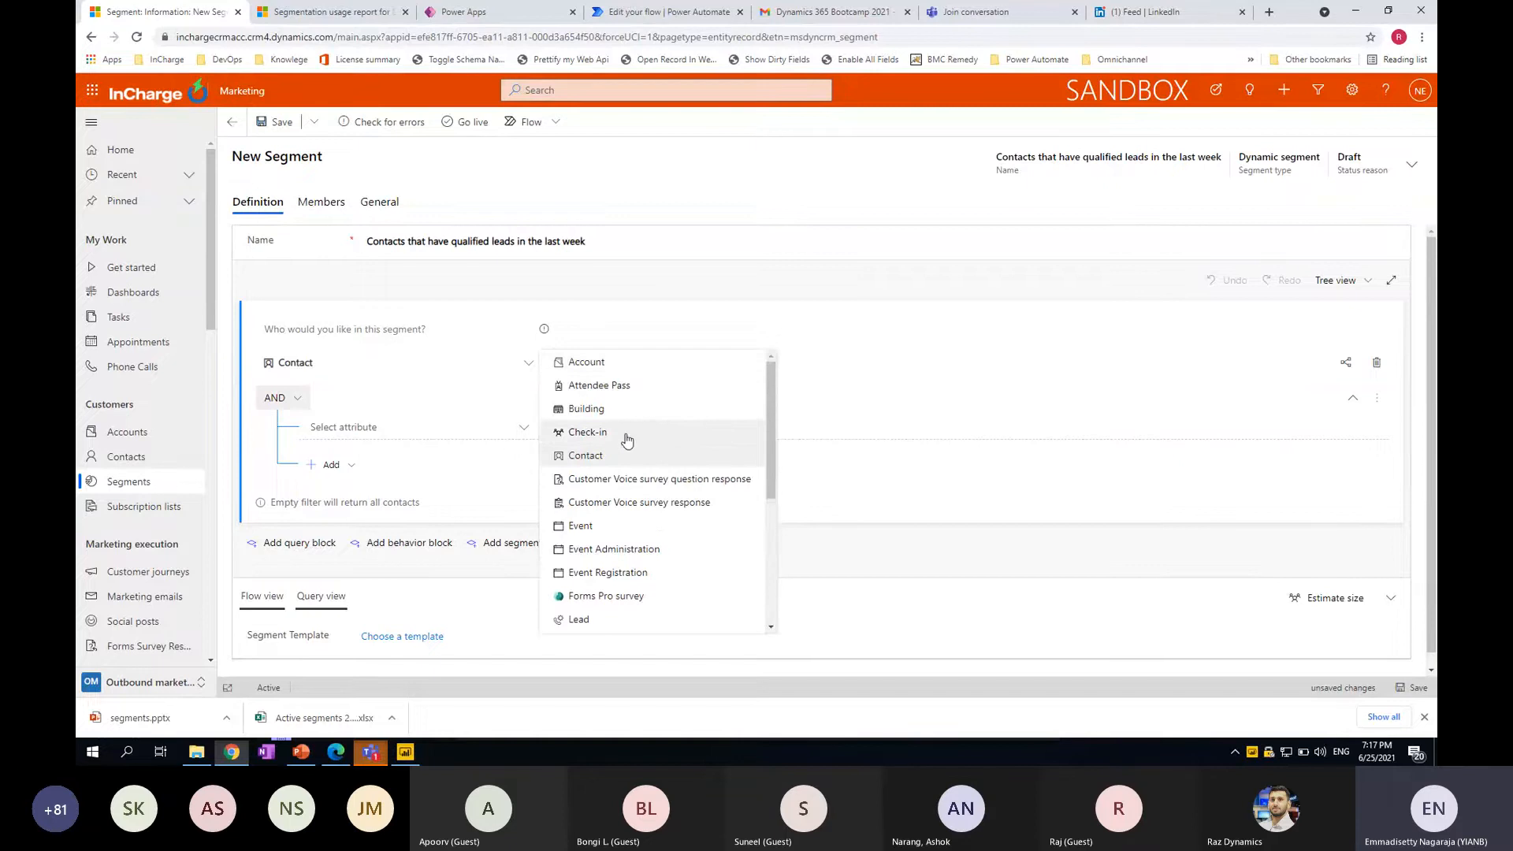
left_click(606, 364)
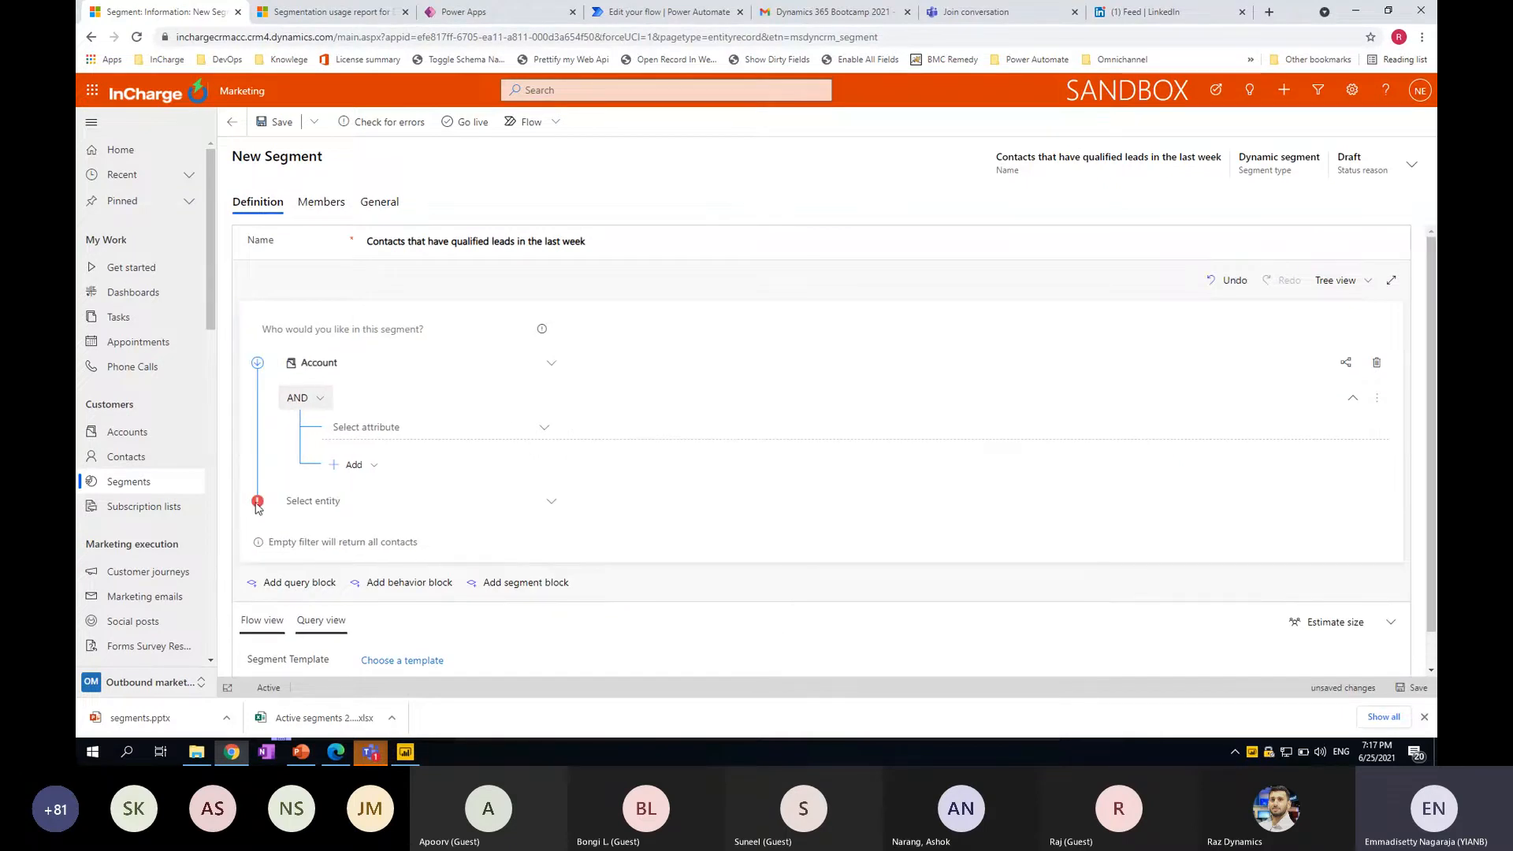
mouse_move(257, 506)
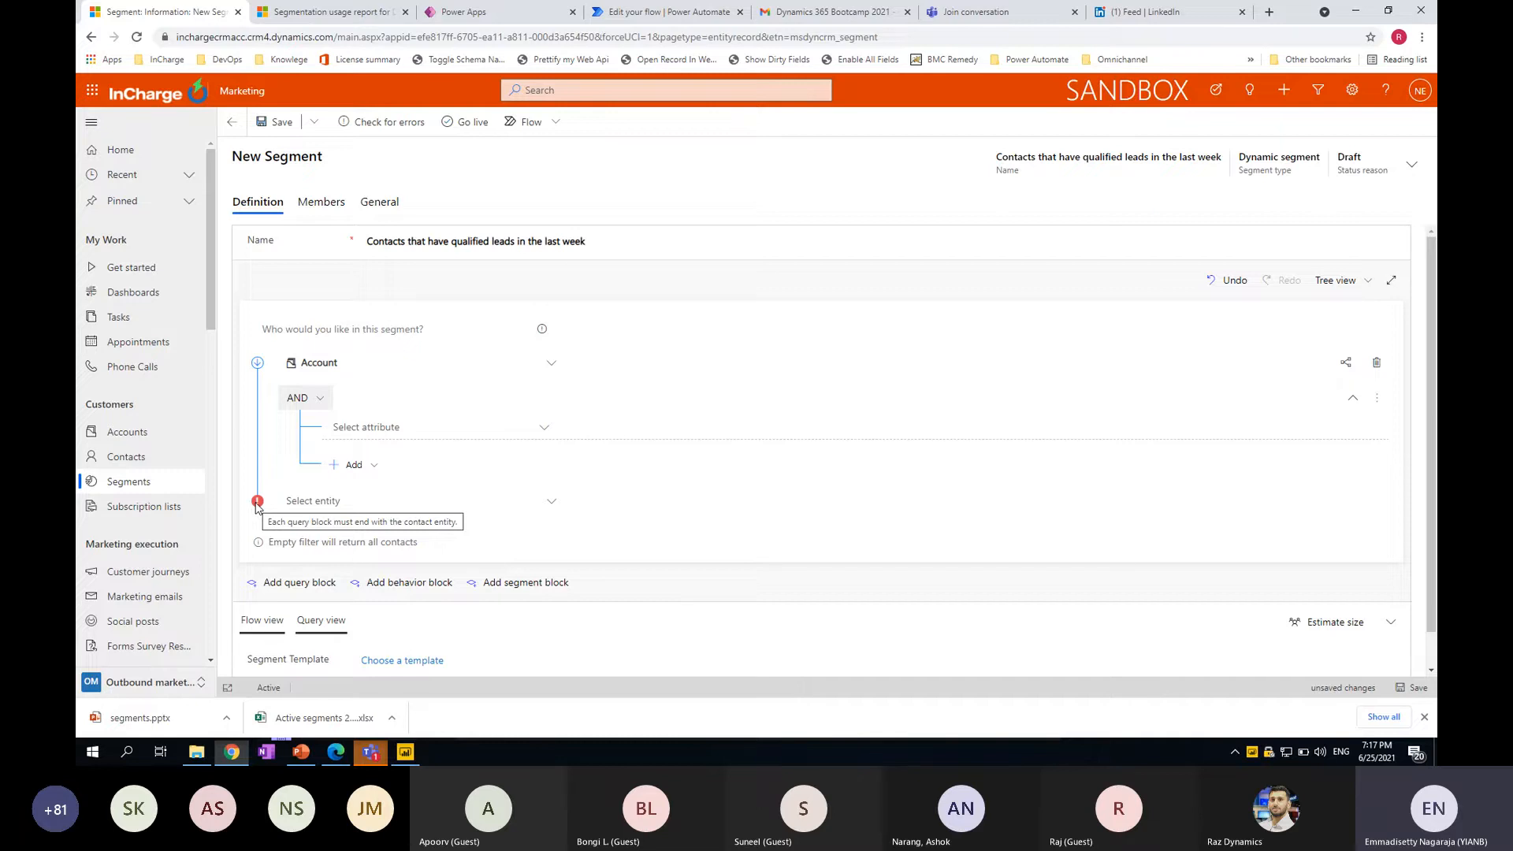
left_click(344, 365)
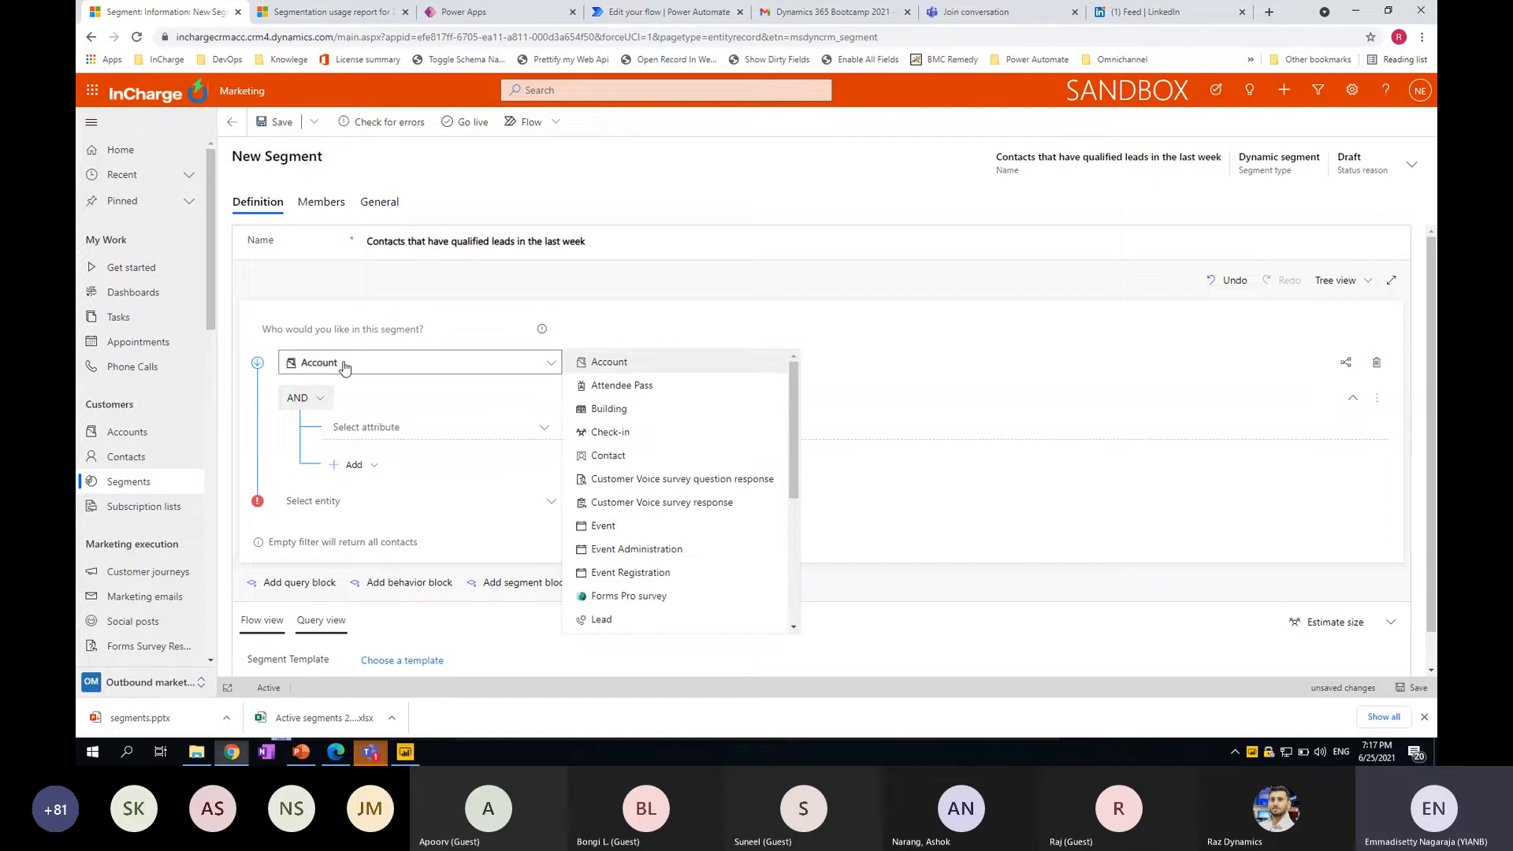
left_click(649, 457)
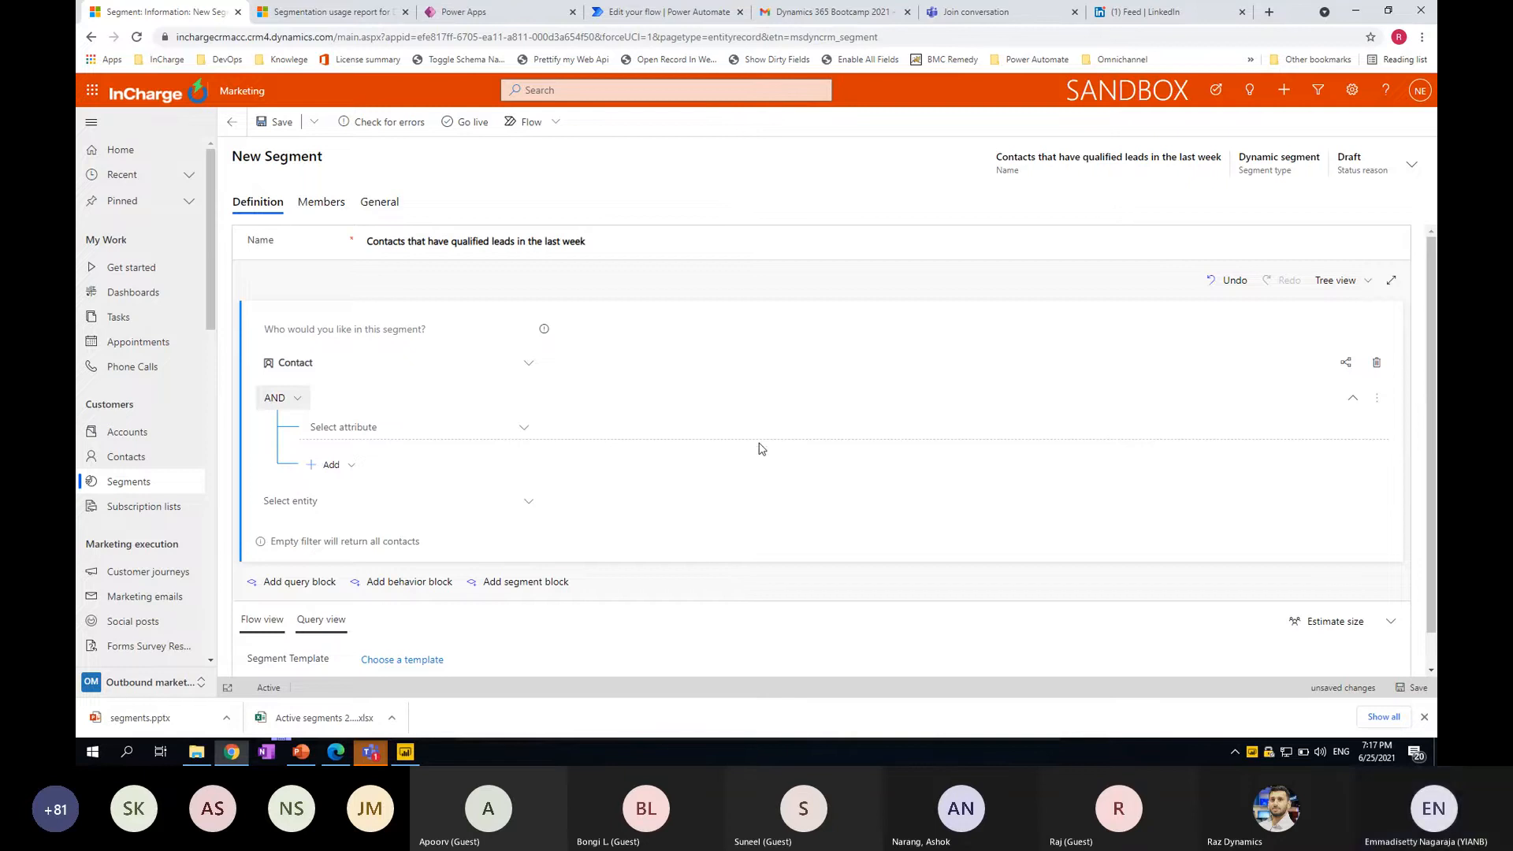
Set the Contact condition to Address 1: City is Amsterdam
left_click(405, 429)
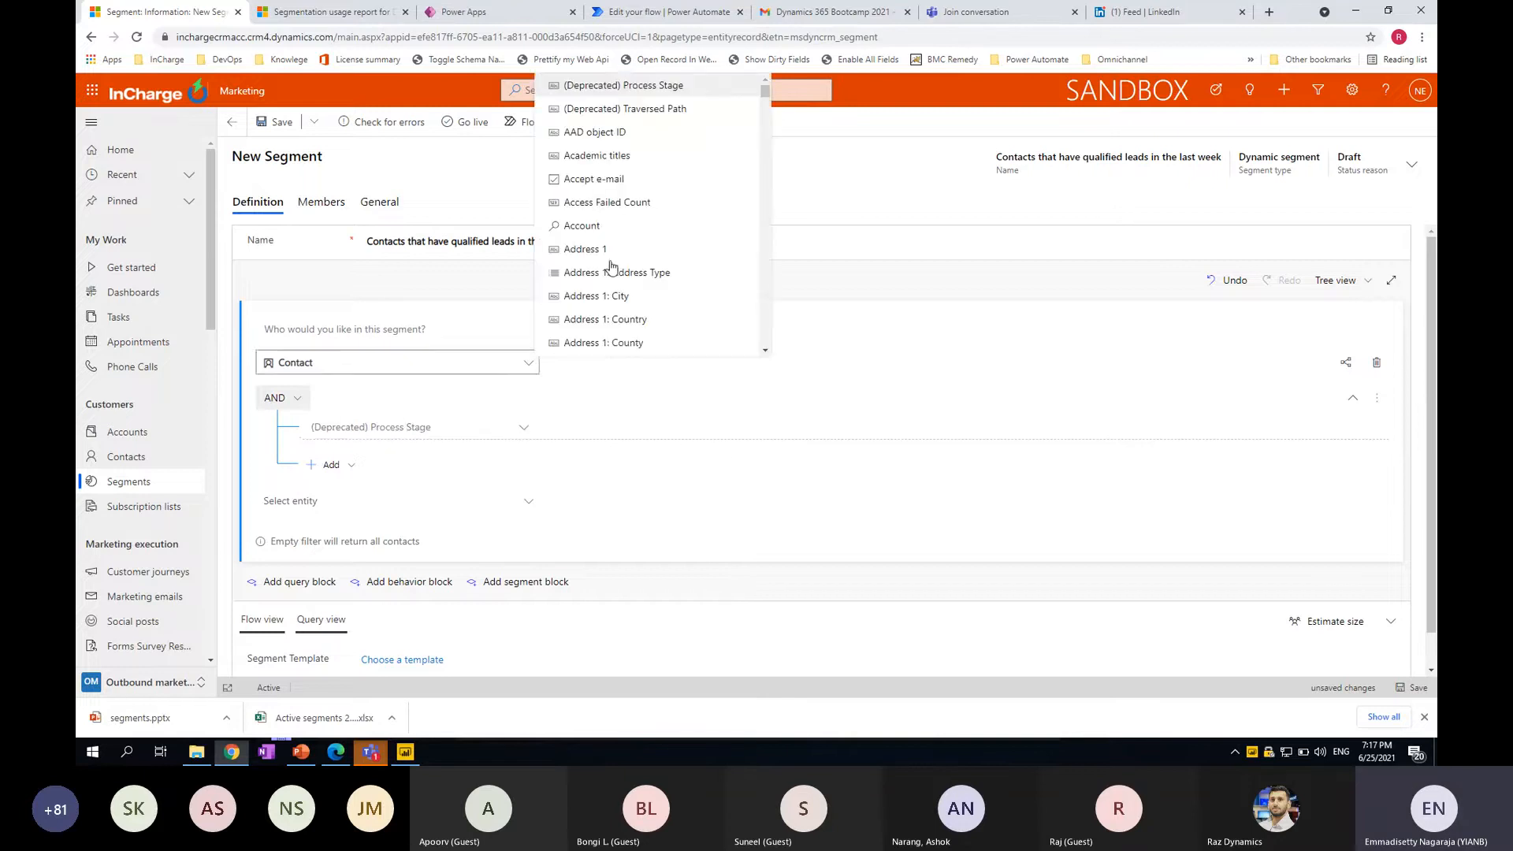
scroll(643, 268, "down", 5)
scroll(644, 307, "down", 2)
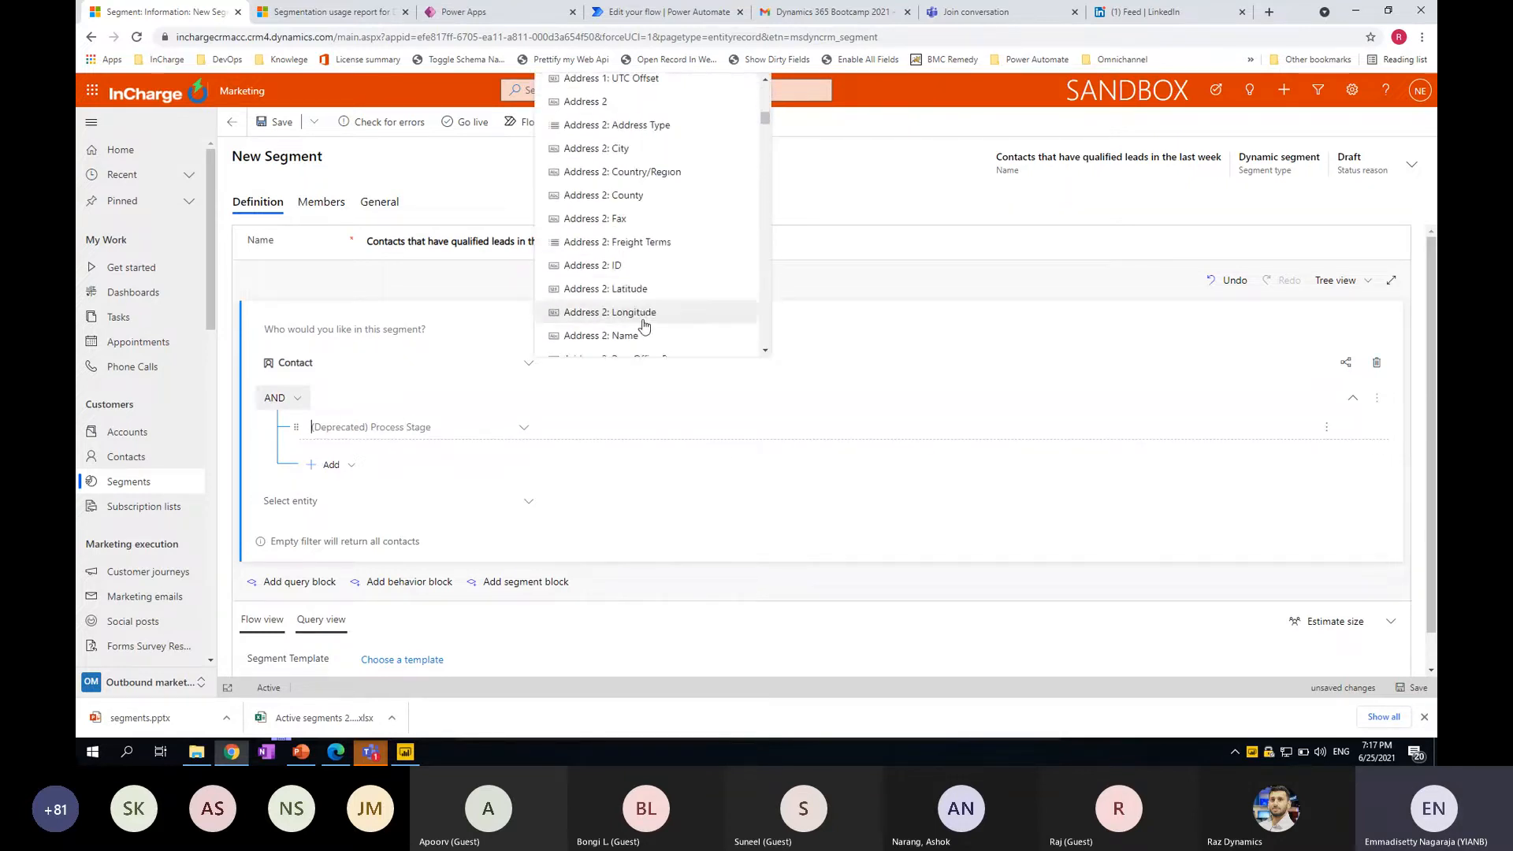
scroll(642, 315, "up", 10)
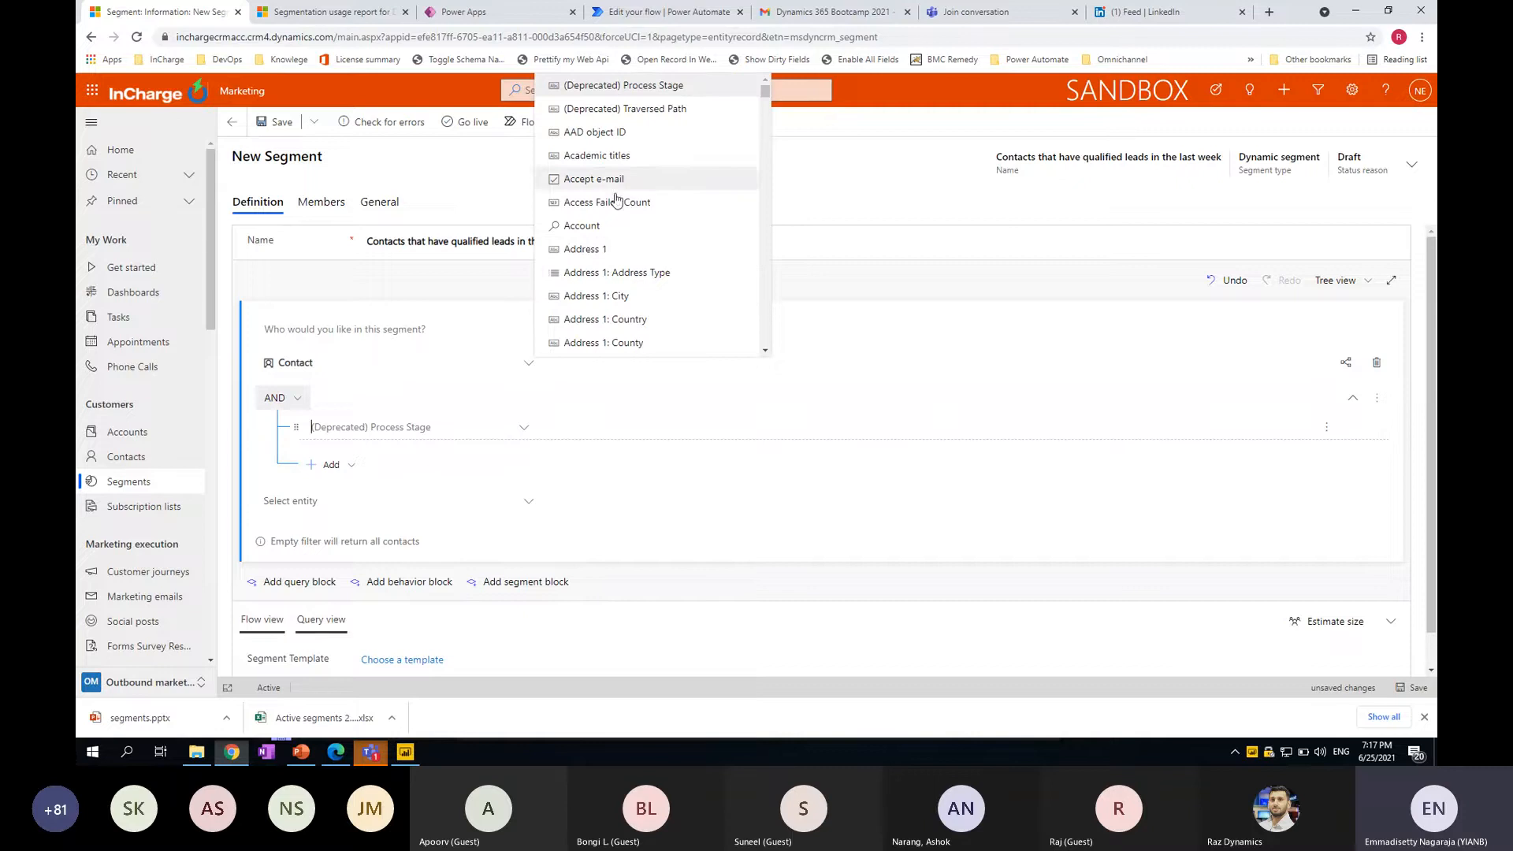
left_click(693, 296)
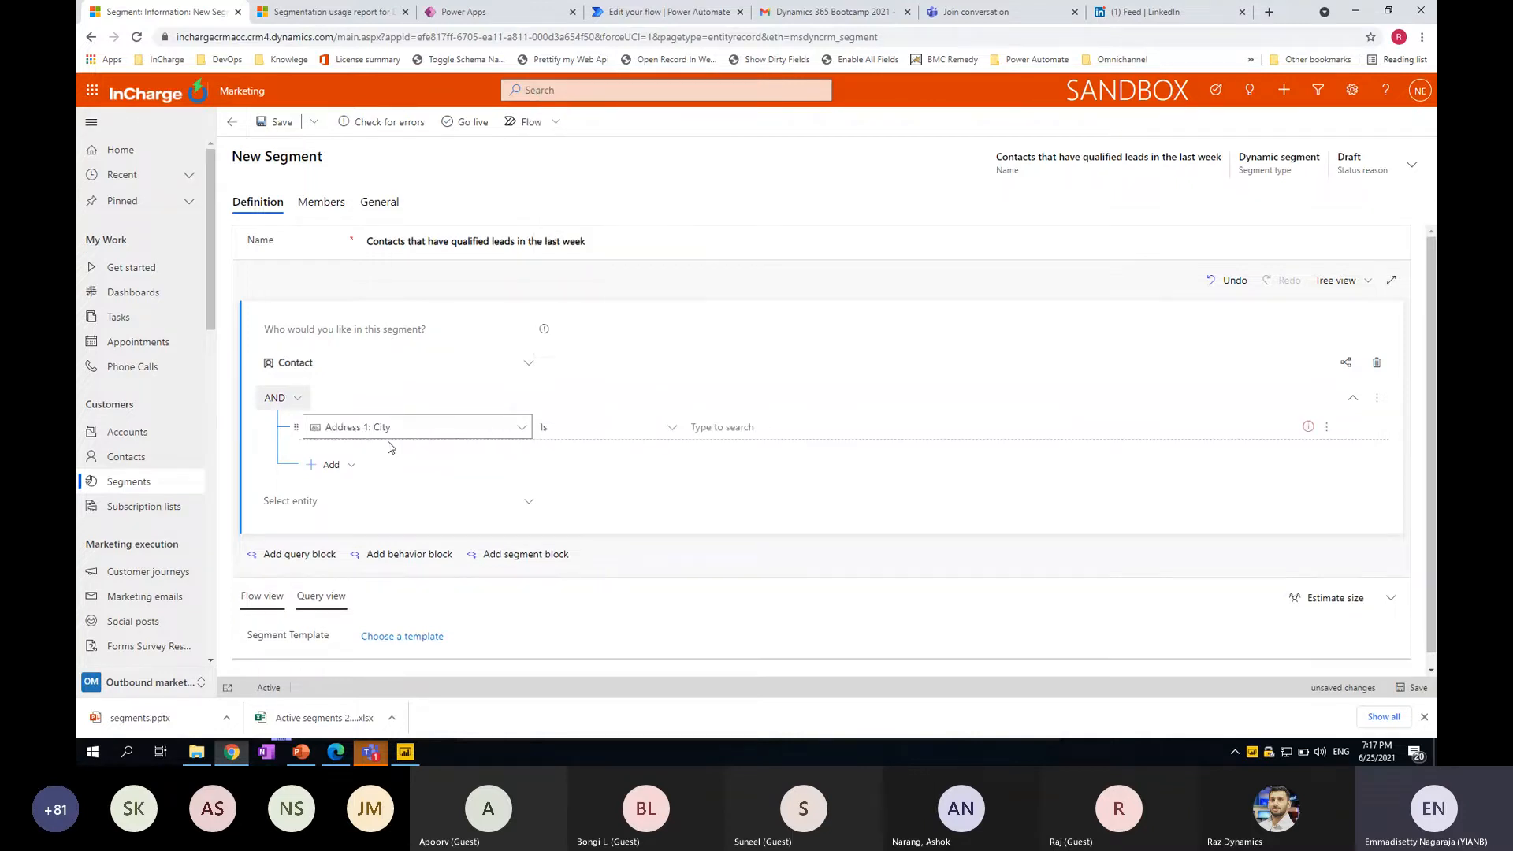
left_click(824, 433)
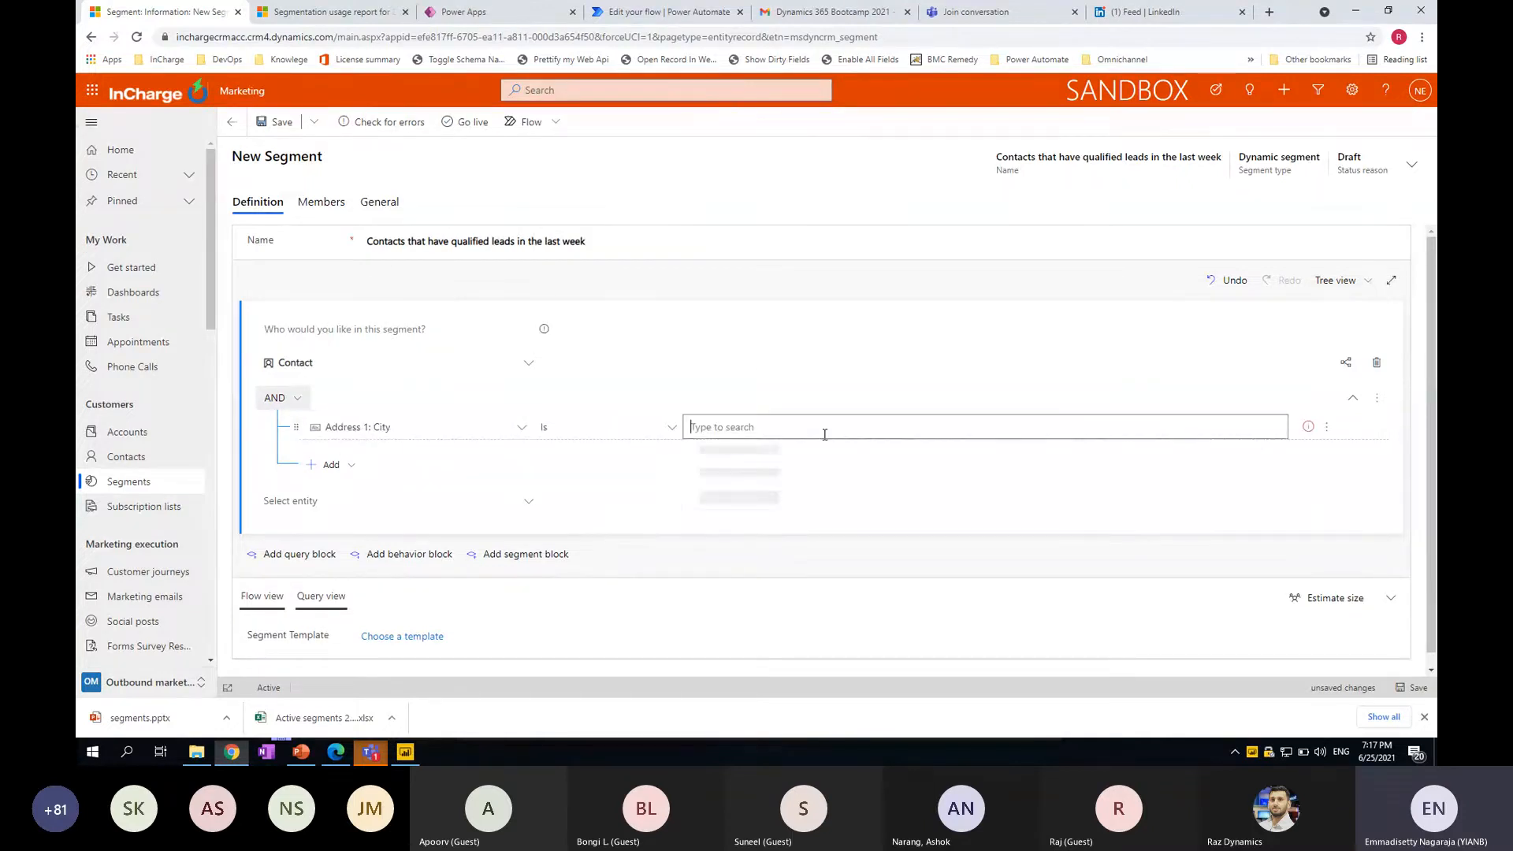
type("Ams")
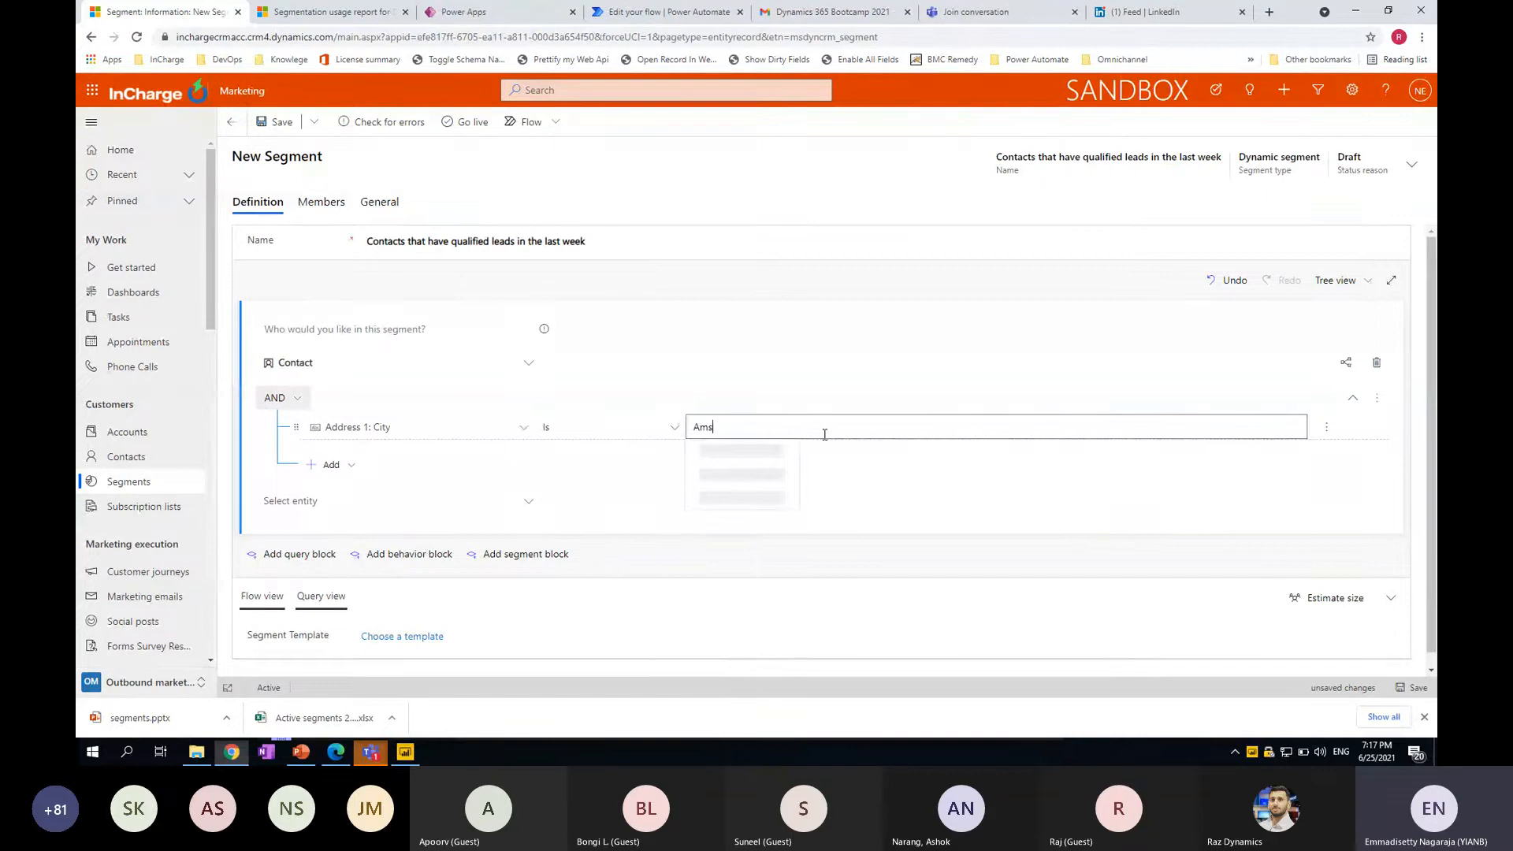
type("terdam")
left_click(987, 505)
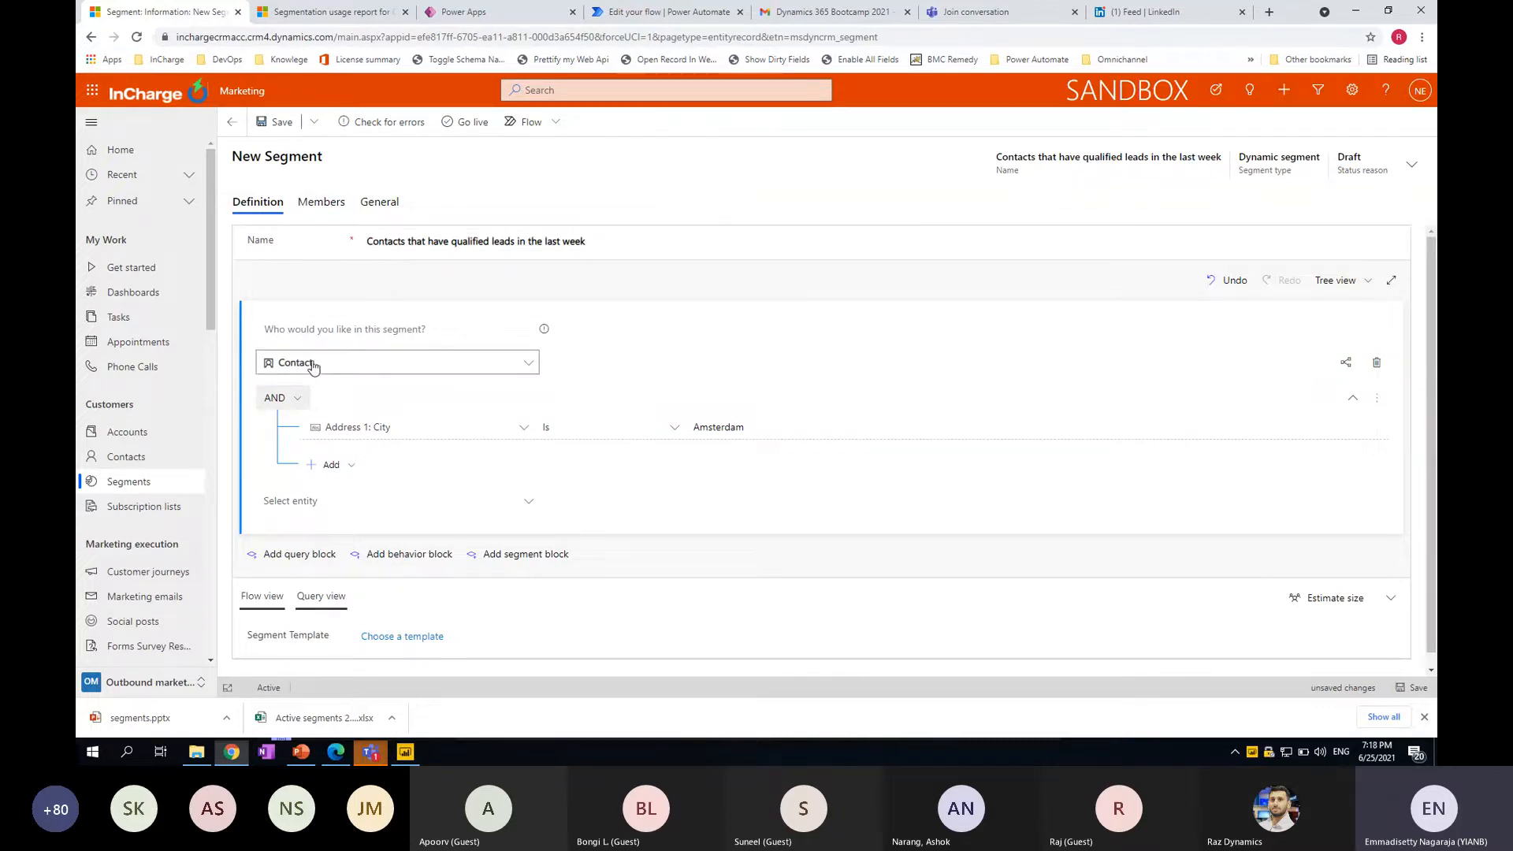
Explore the diagram of entities related to Contact, including how Lead connects to it, and close it
left_click(1345, 362)
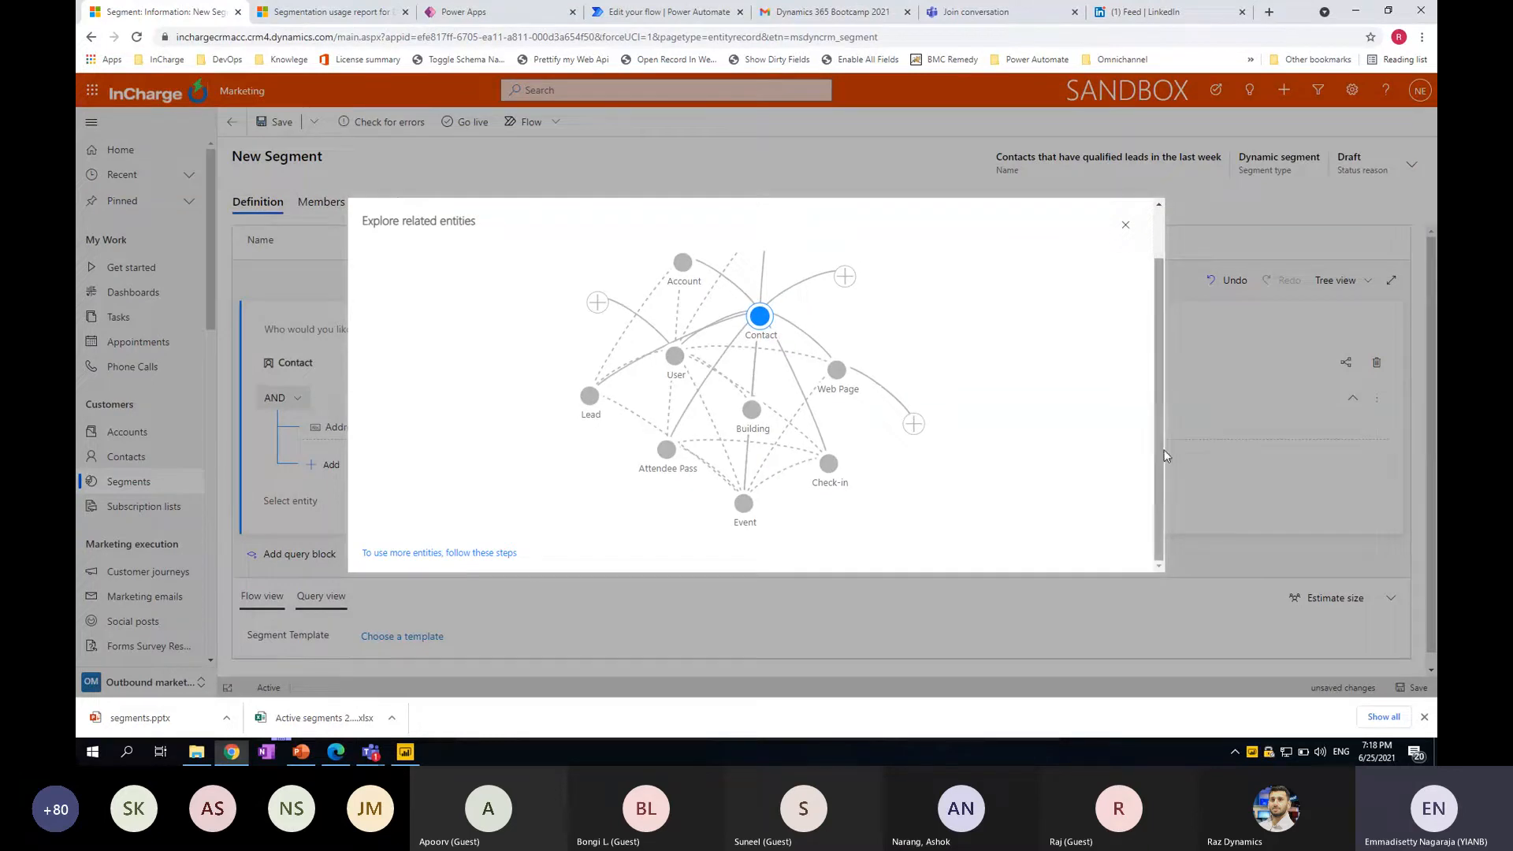
mouse_move(1160, 452)
left_mouse_down()
mouse_move(1156, 410)
mouse_move(1155, 452)
left_mouse_up()
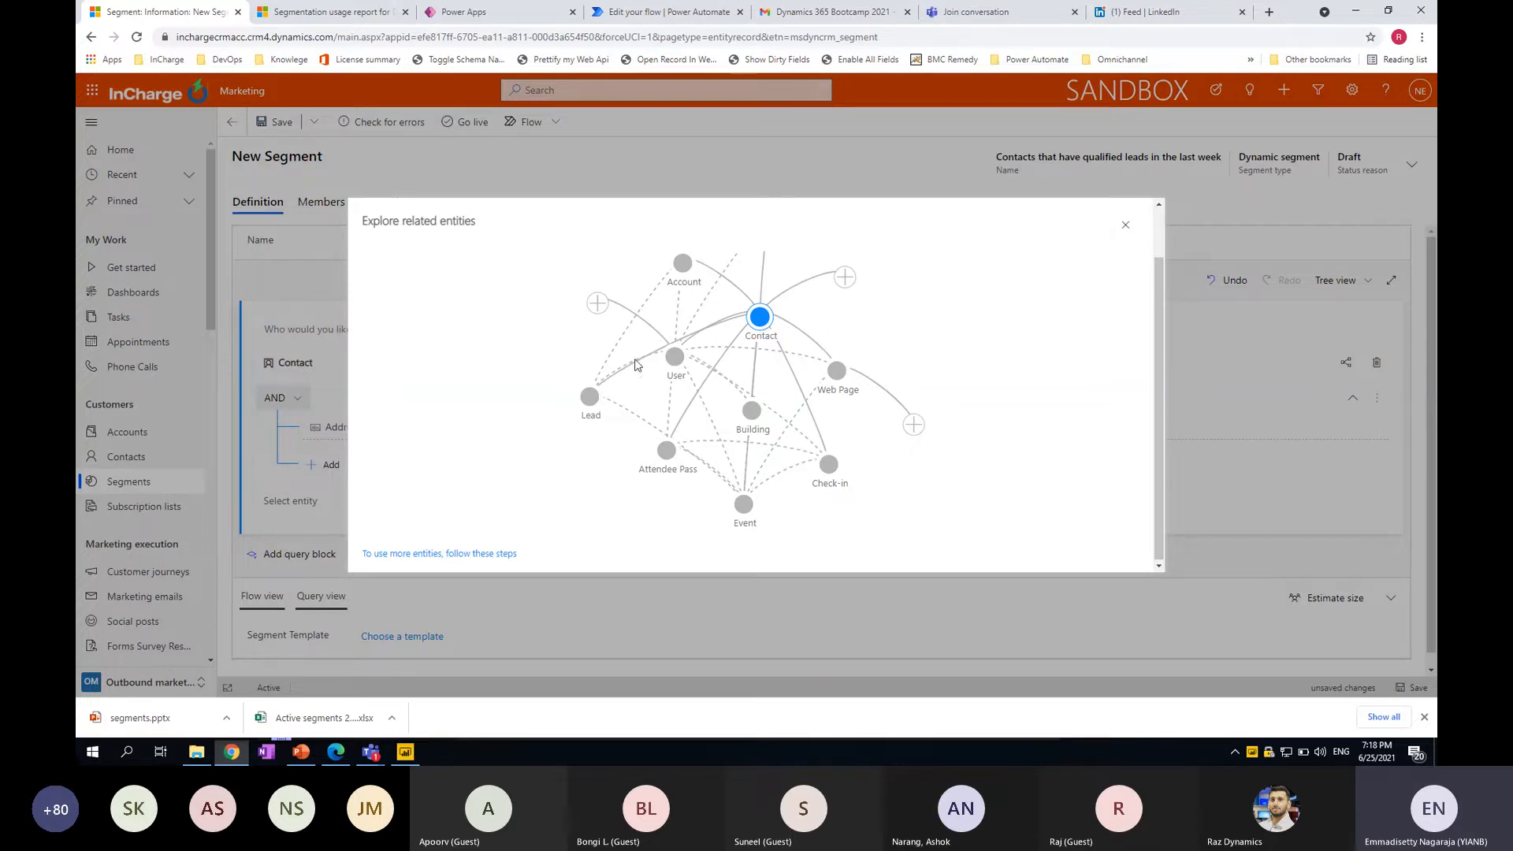
left_click(1126, 228)
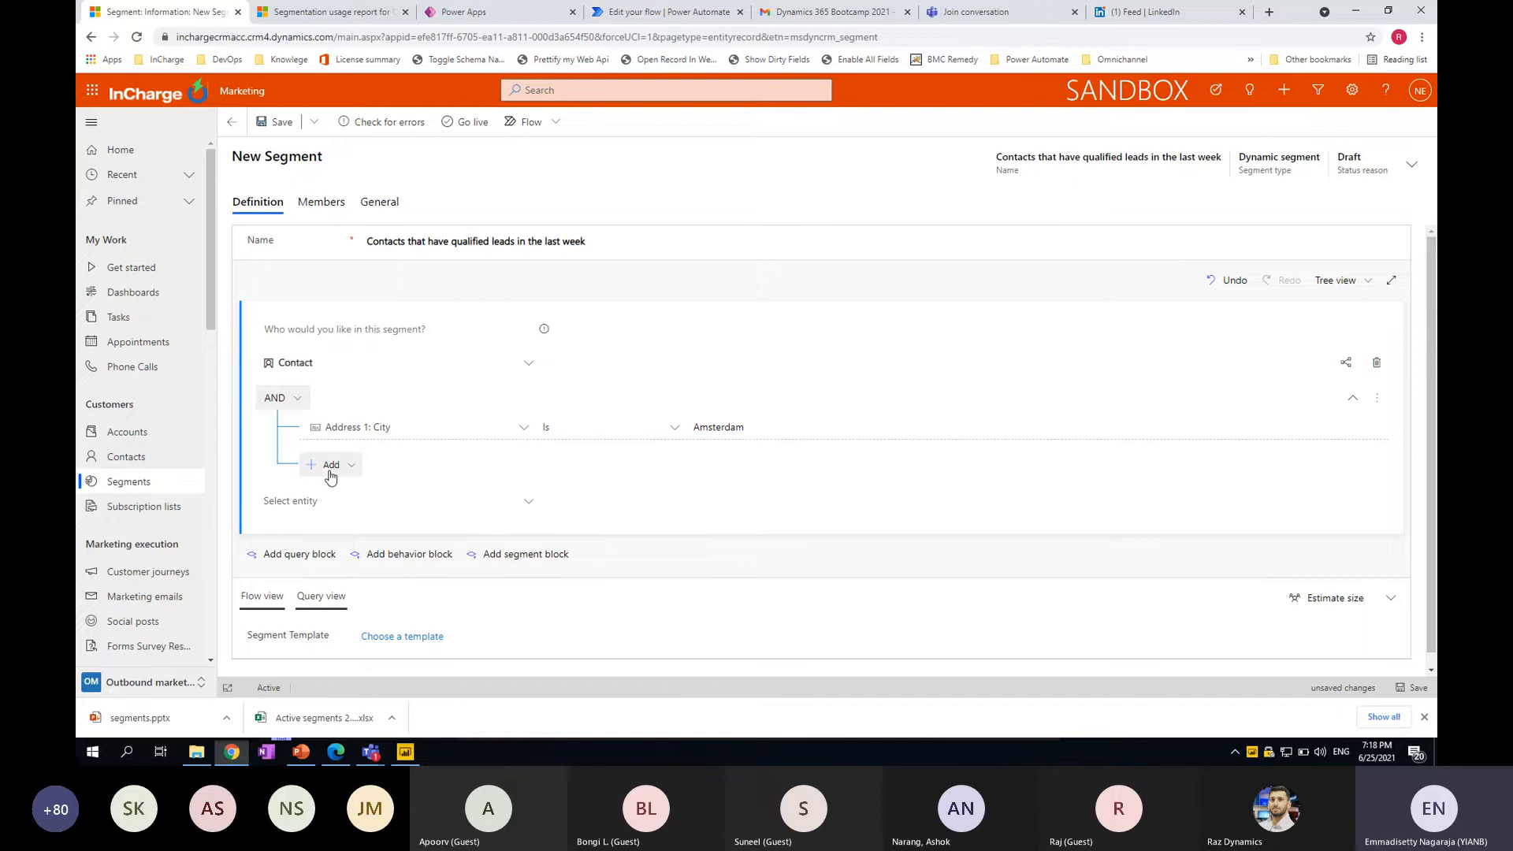
Add the related entity Lead (Contact -> Lead (Related Lead)) to the Contact query block
left_click(340, 467)
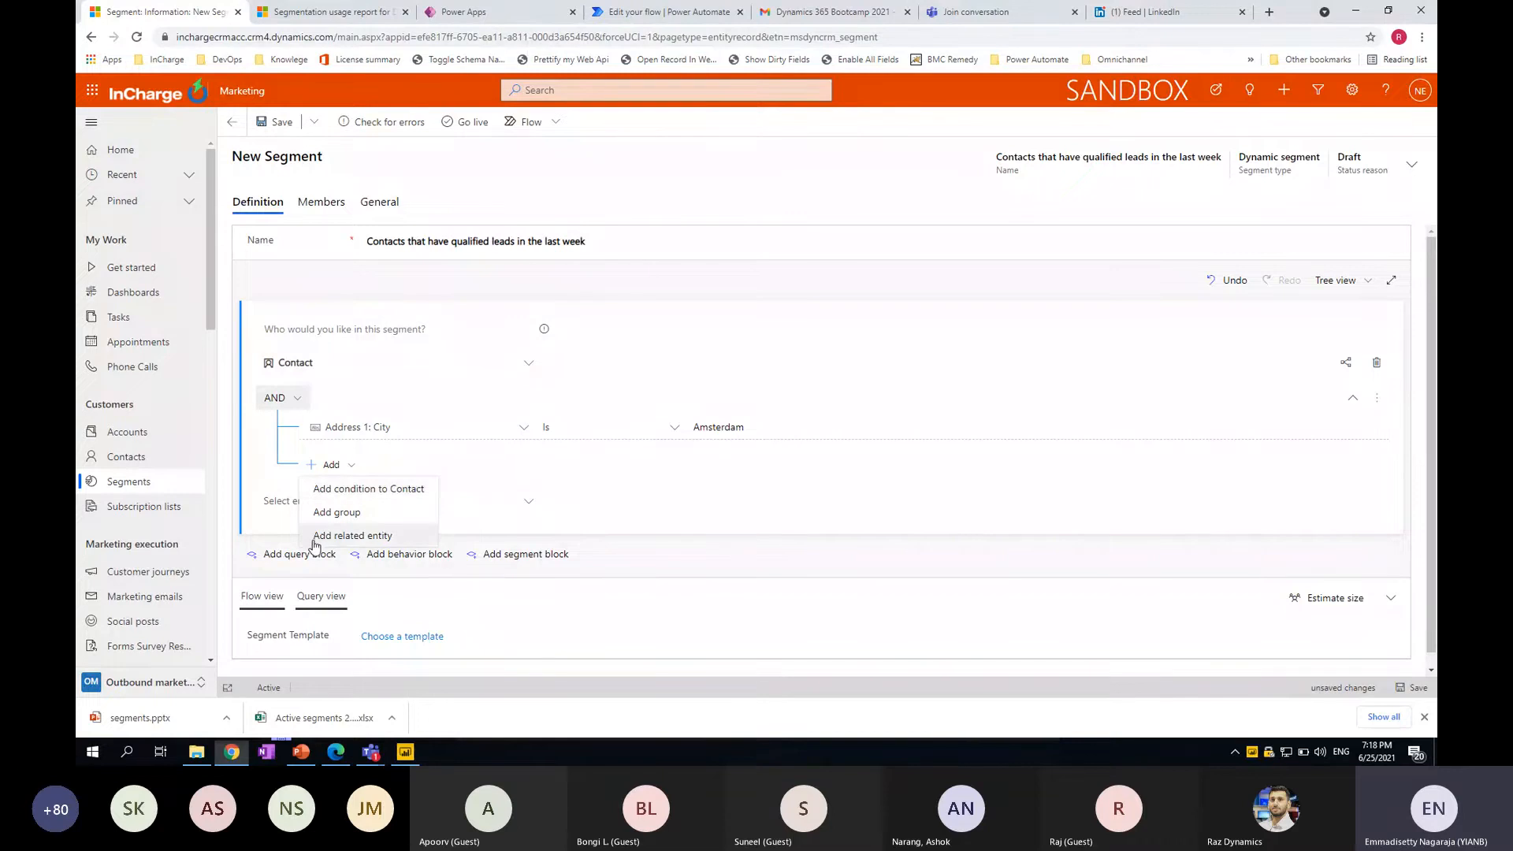
left_click(352, 535)
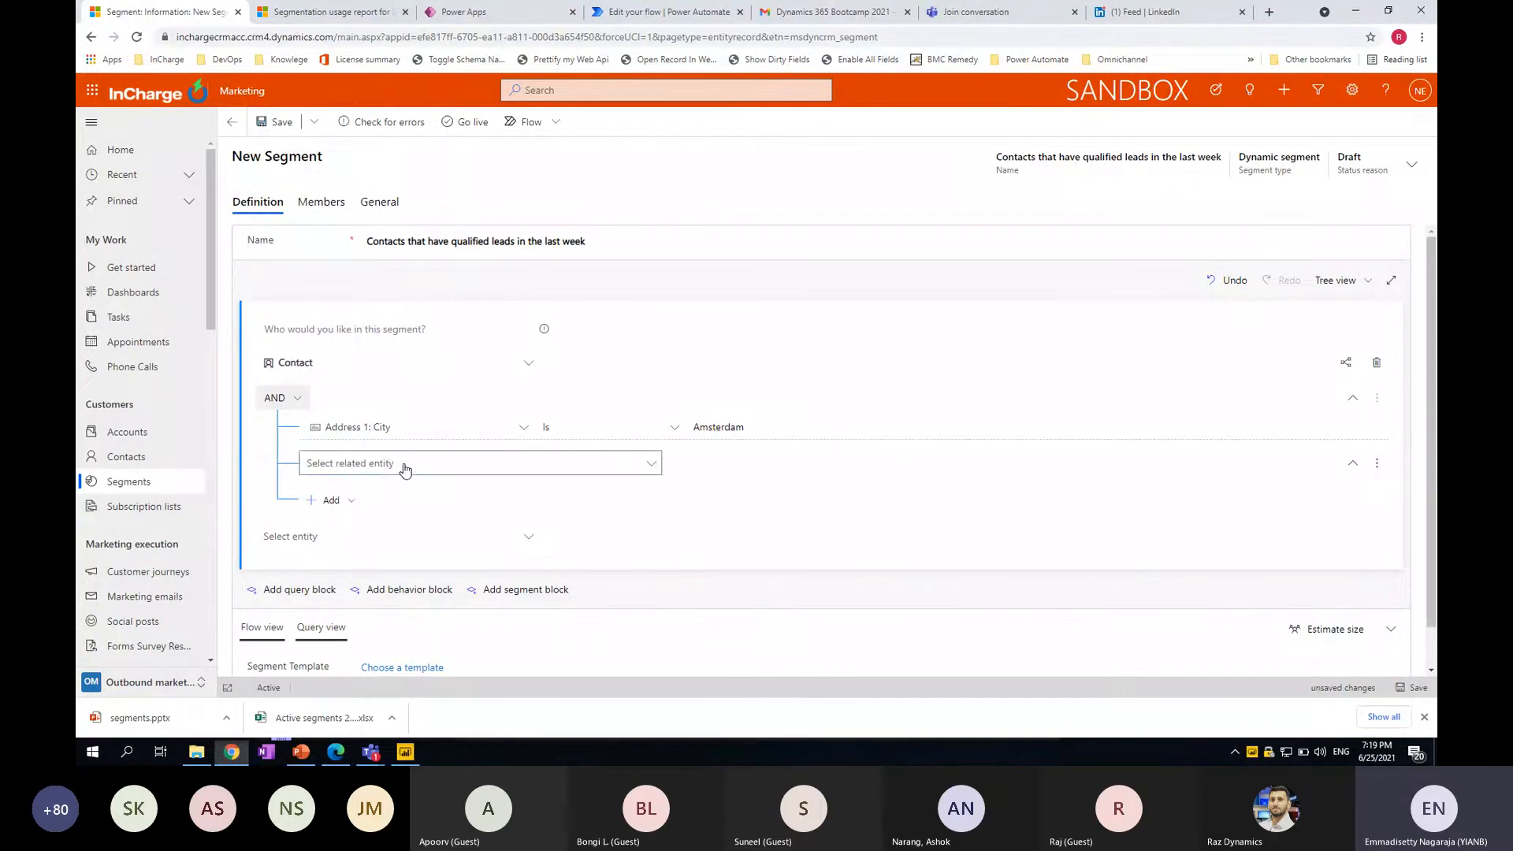
left_click(404, 470)
scroll(788, 276, "down", 10)
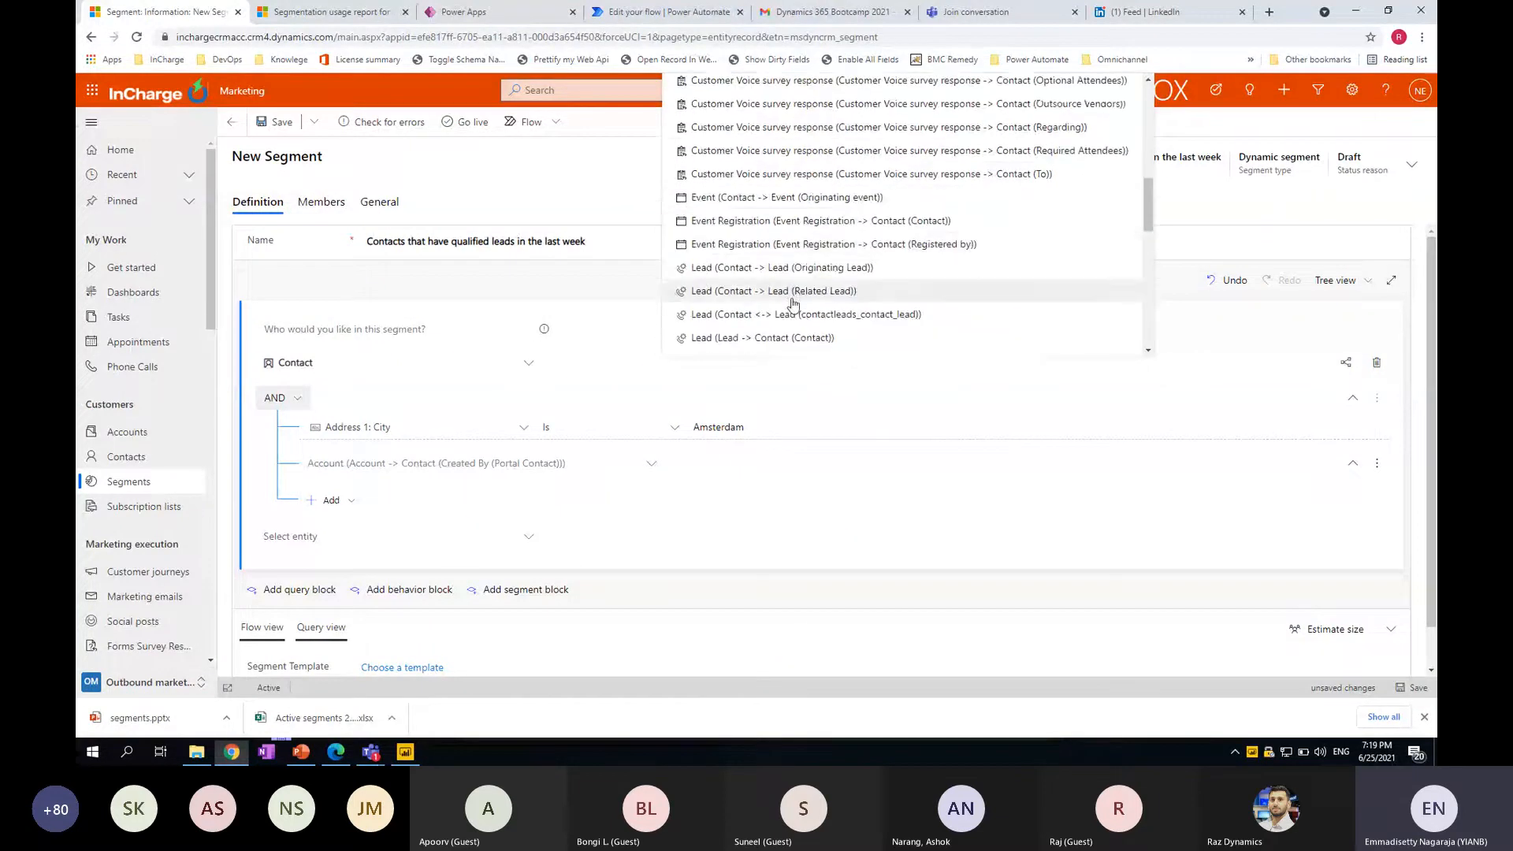
scroll(793, 304, "down", 2)
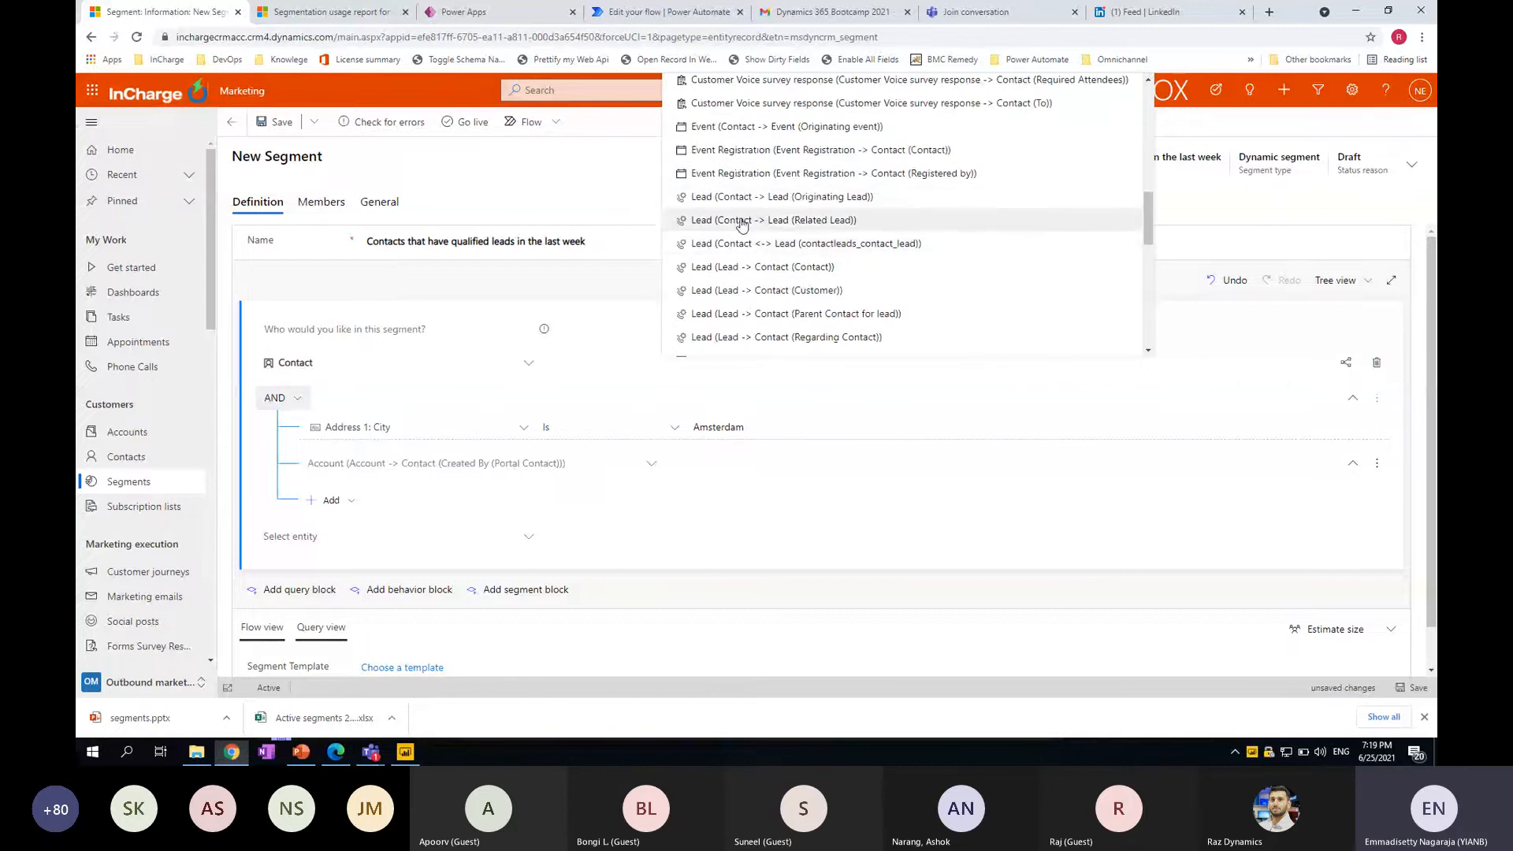
left_click(782, 224)
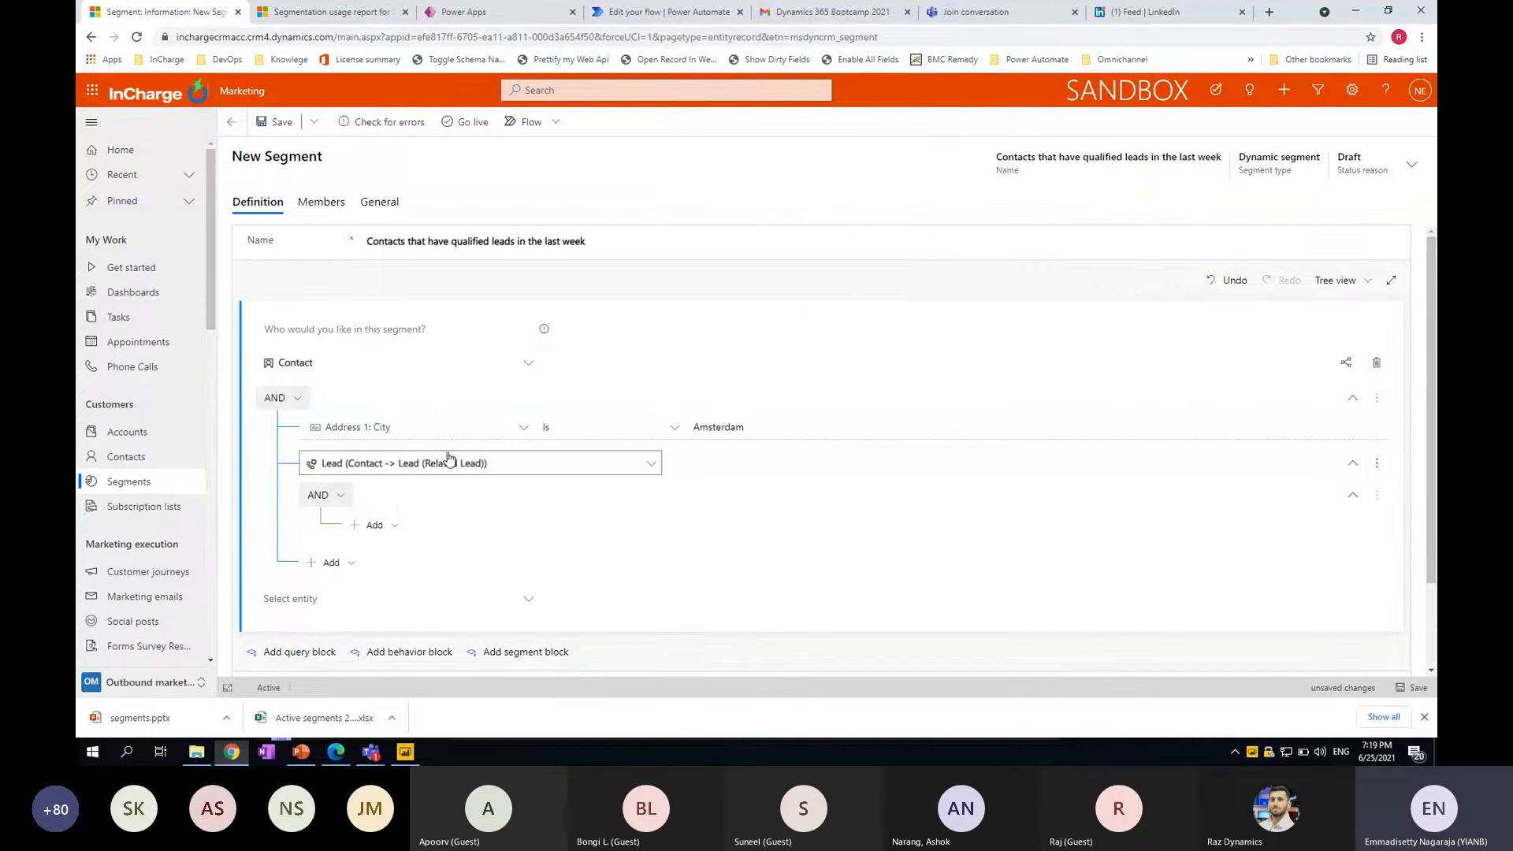
Add a condition to the related Lead requiring that Status is Qualified
left_click(373, 525)
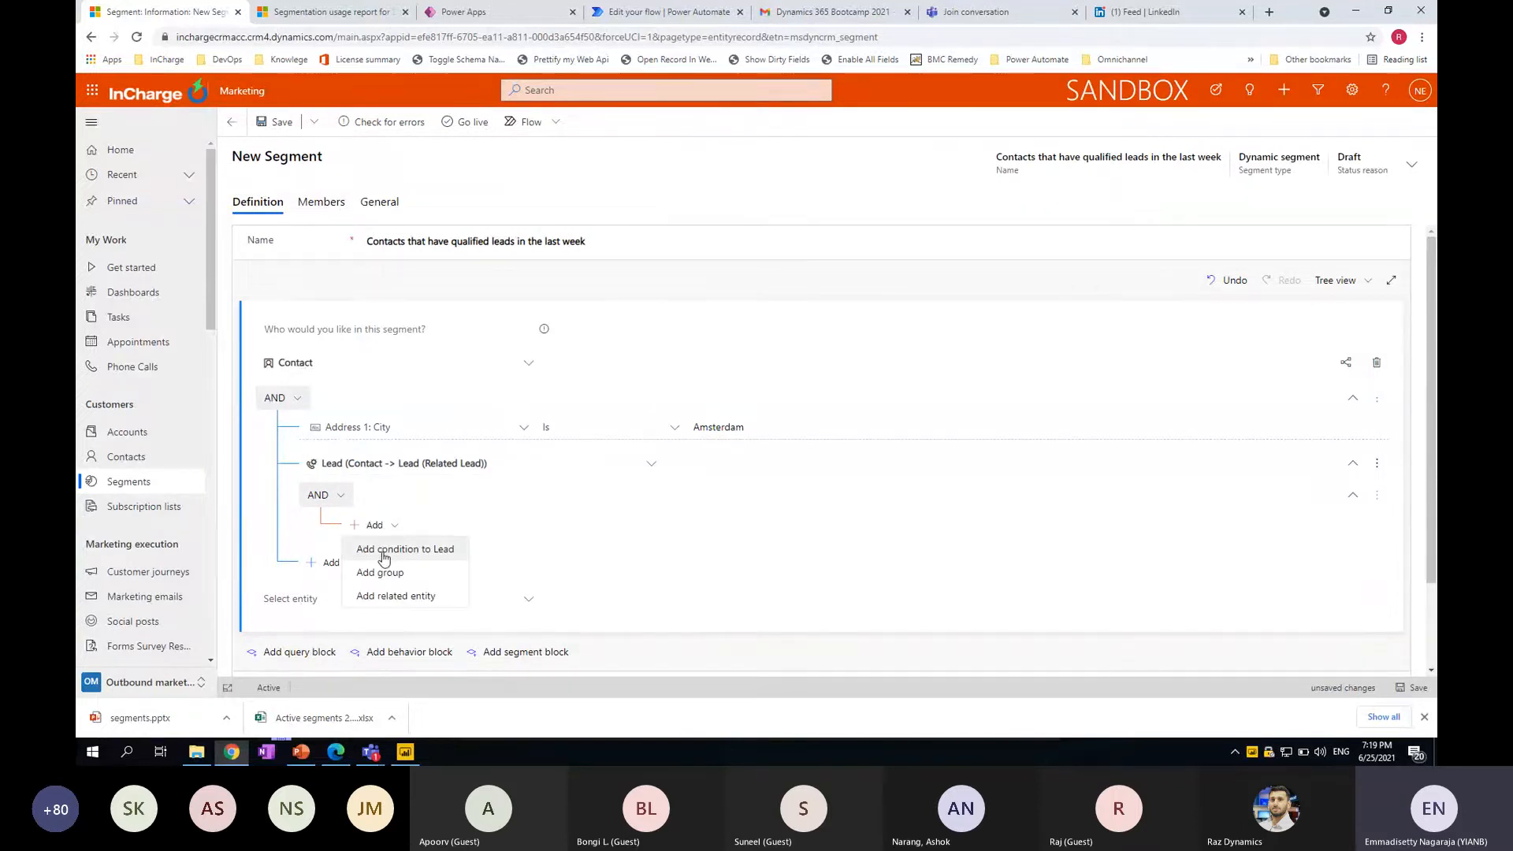
left_click(382, 549)
left_click(423, 528)
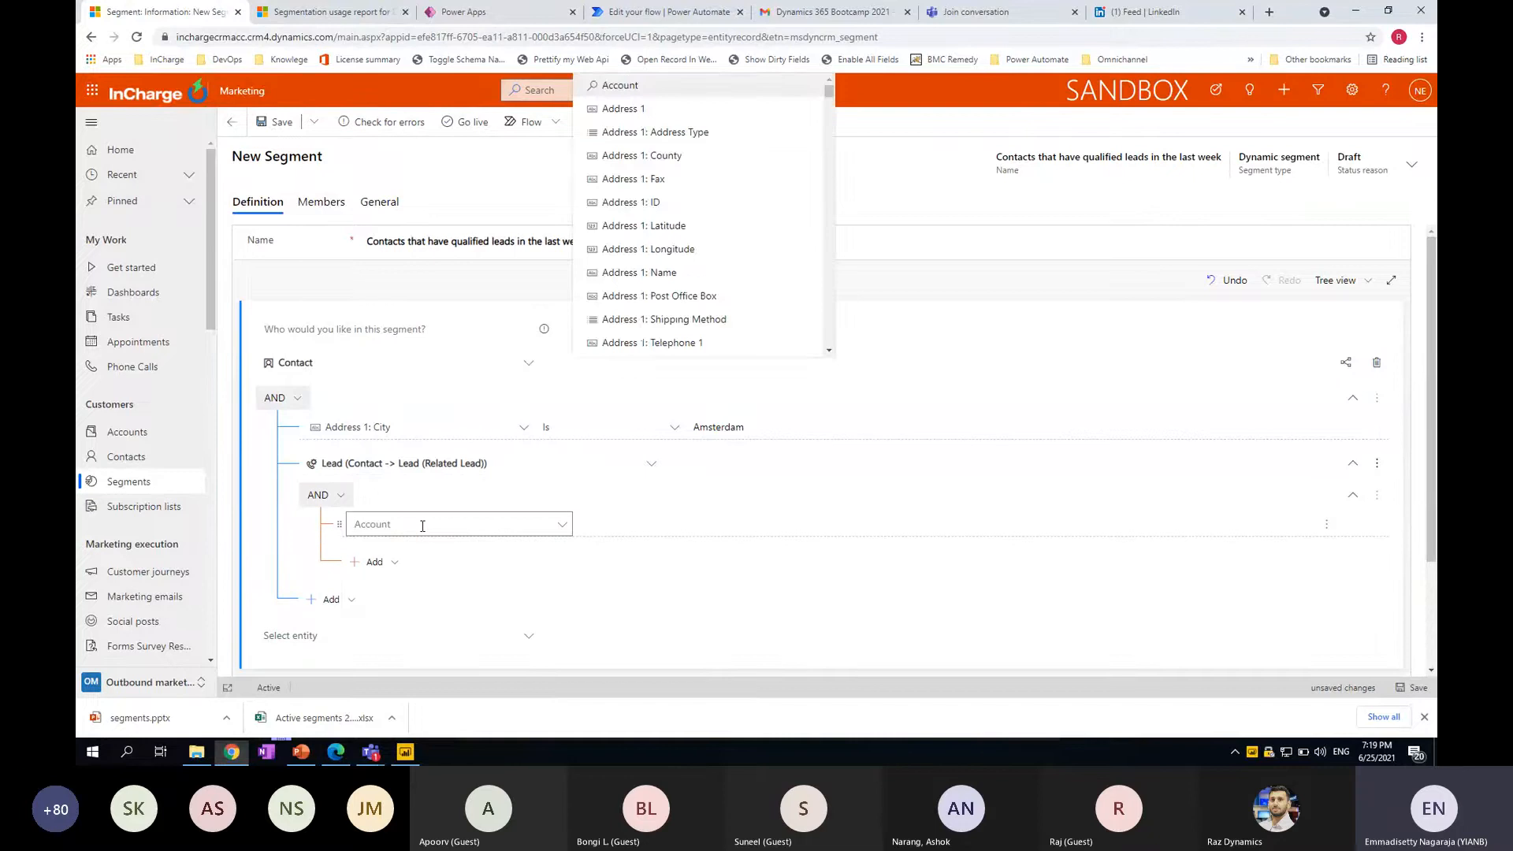
type("statu")
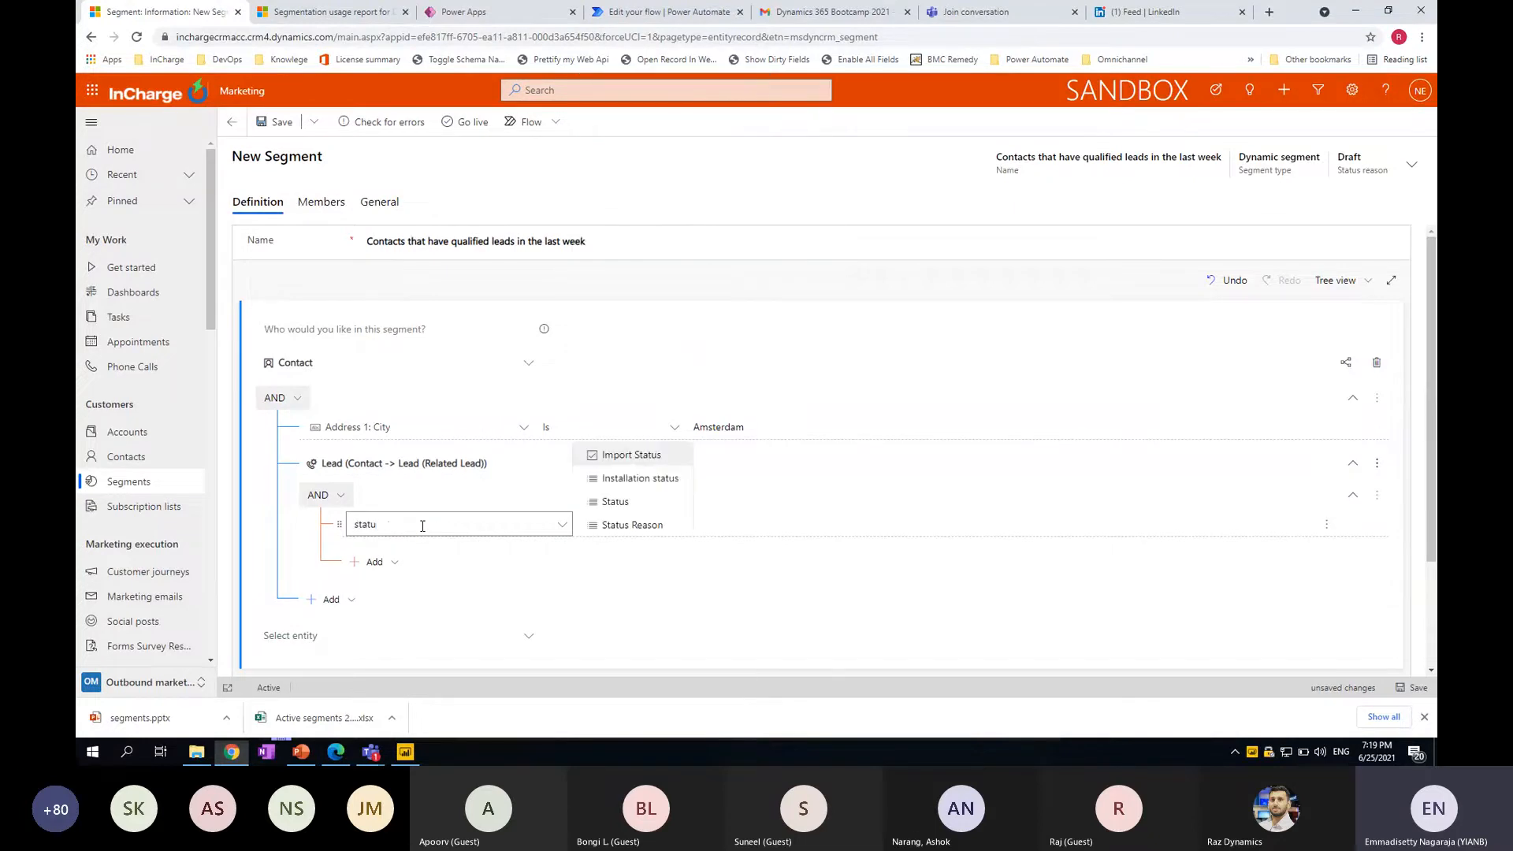
left_click(614, 502)
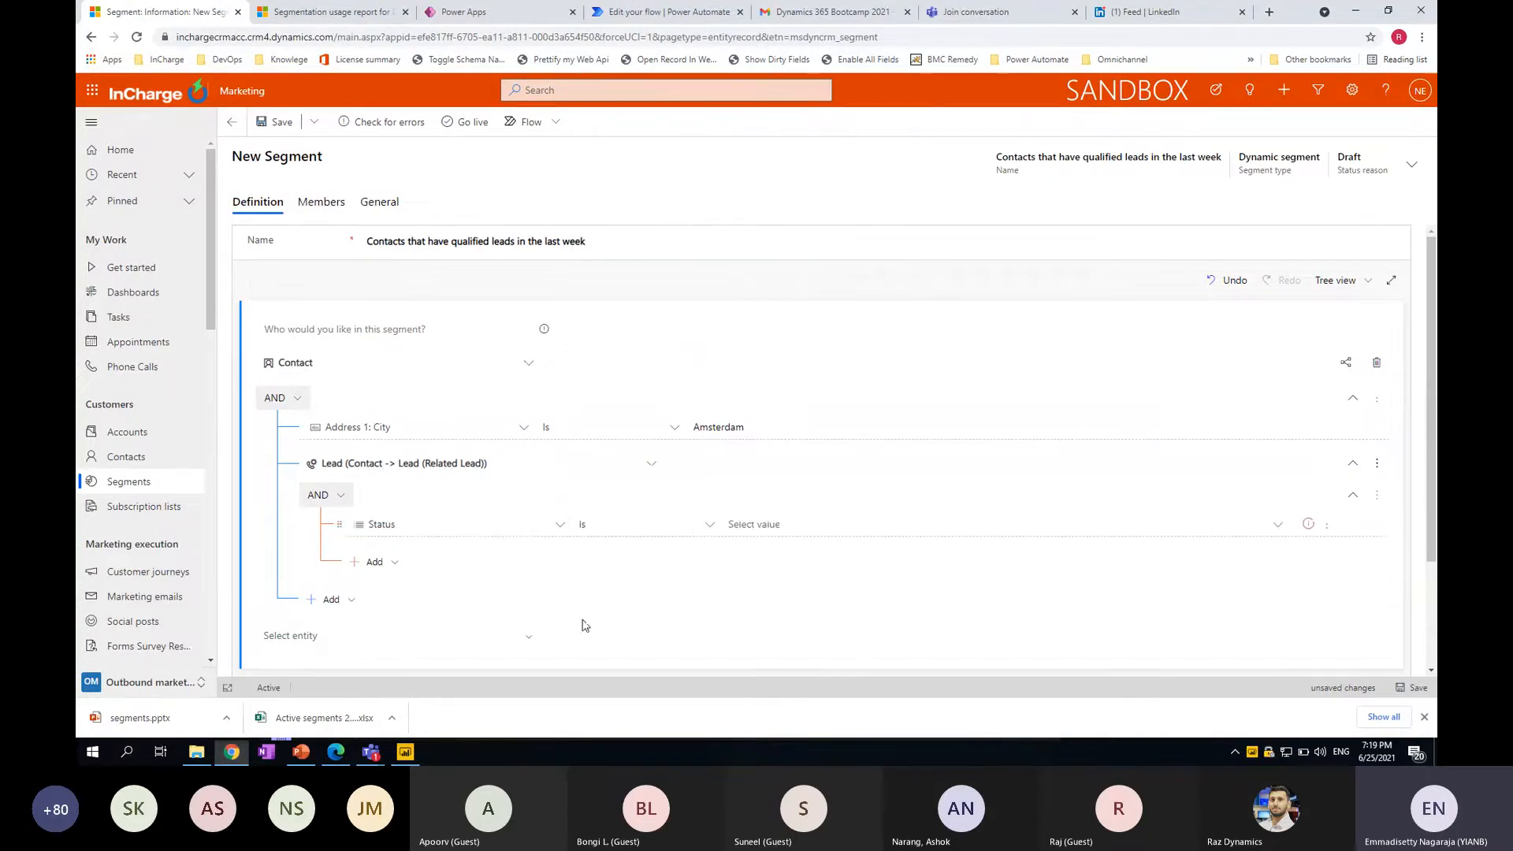
left_click(755, 522)
left_click(780, 572)
Add a second condition to the related Lead using the Modified On attribute
left_click(381, 567)
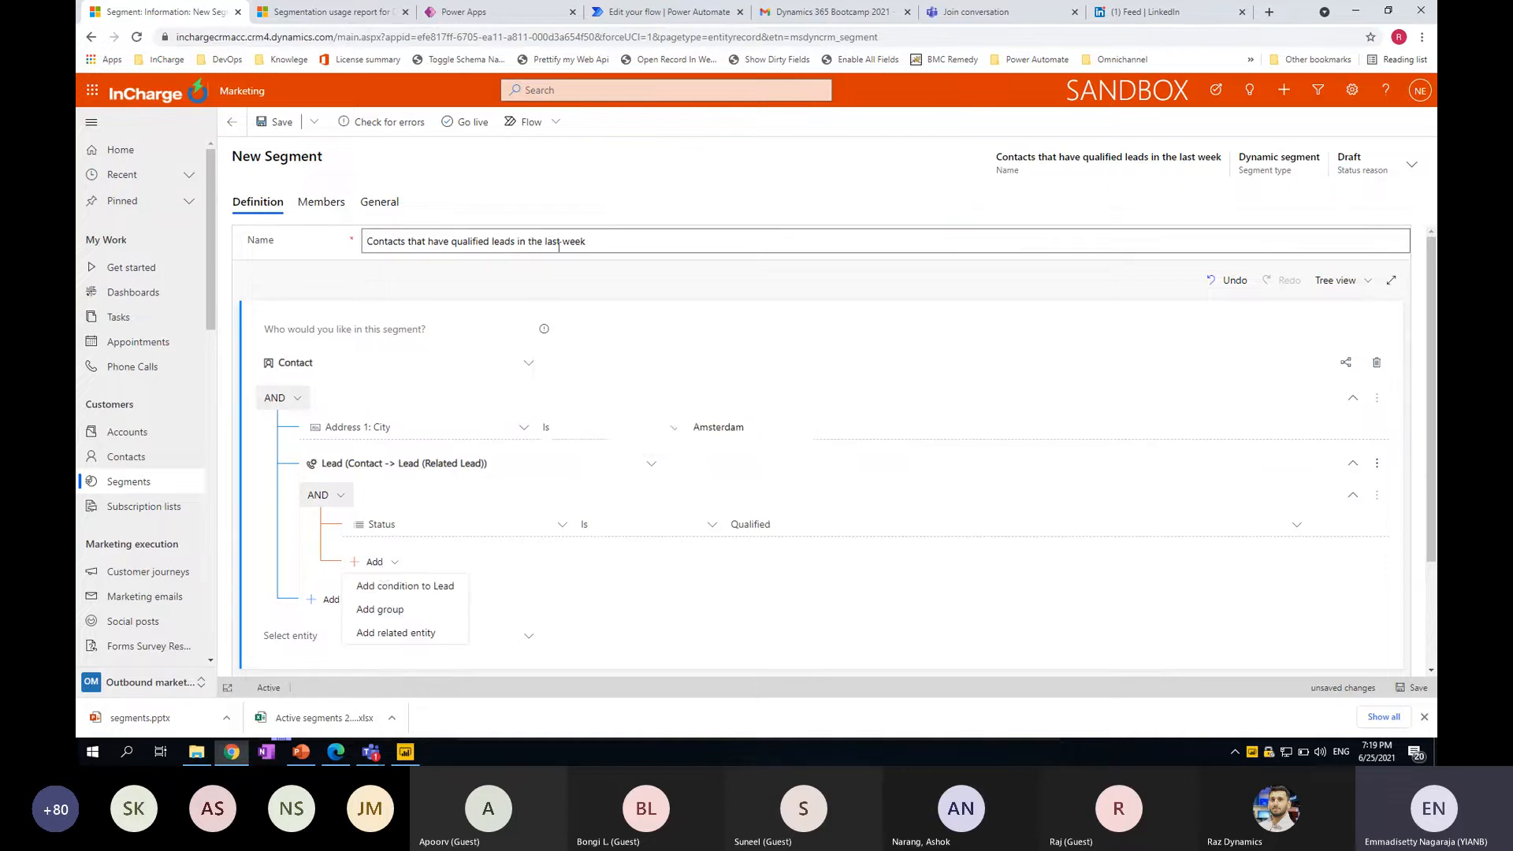
left_click(405, 587)
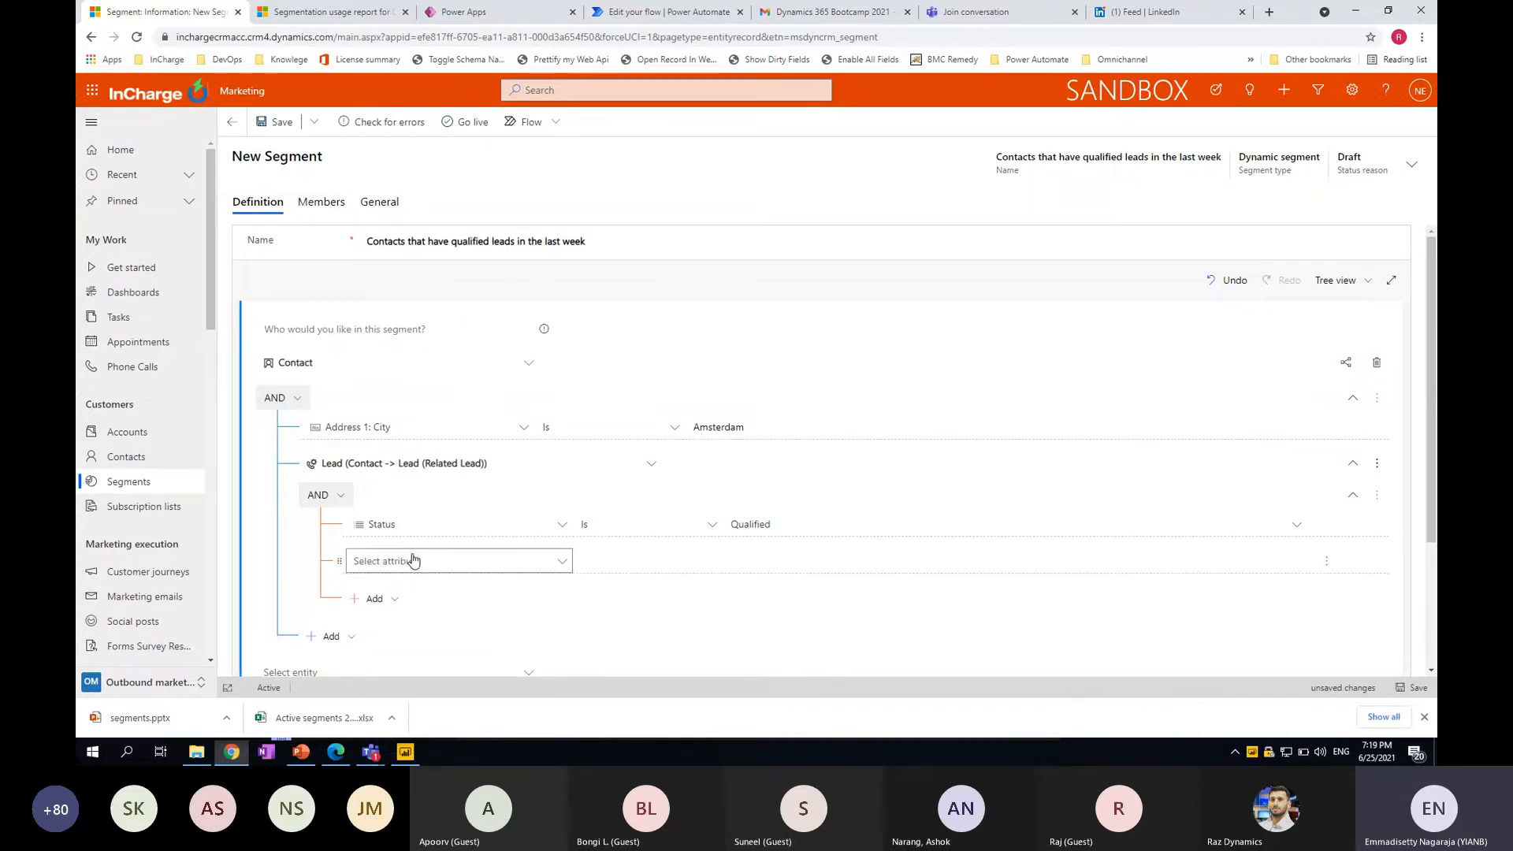
left_click(413, 559)
type("modi")
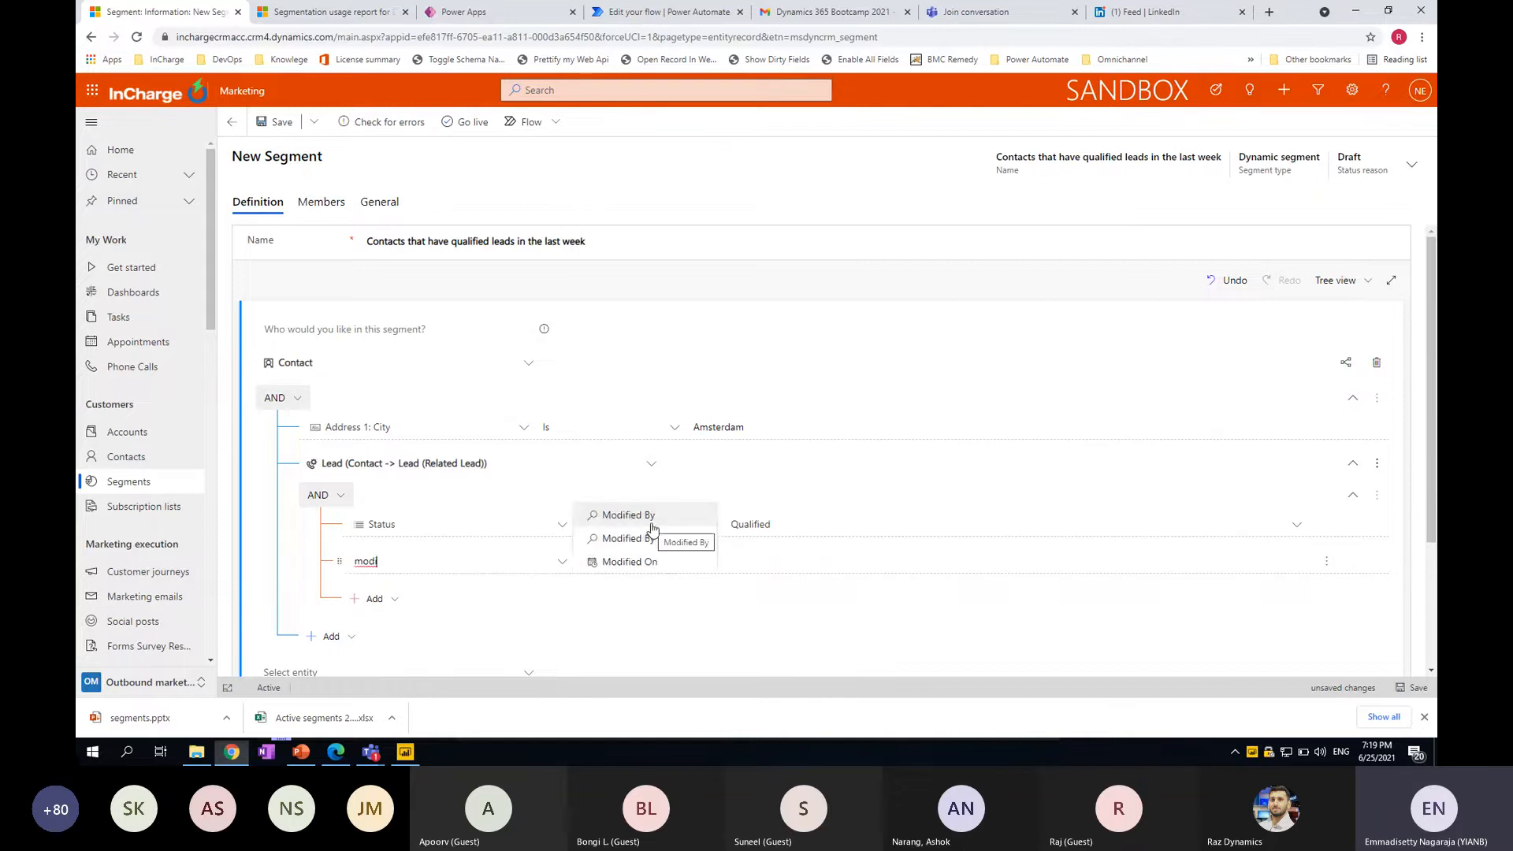
left_click(654, 563)
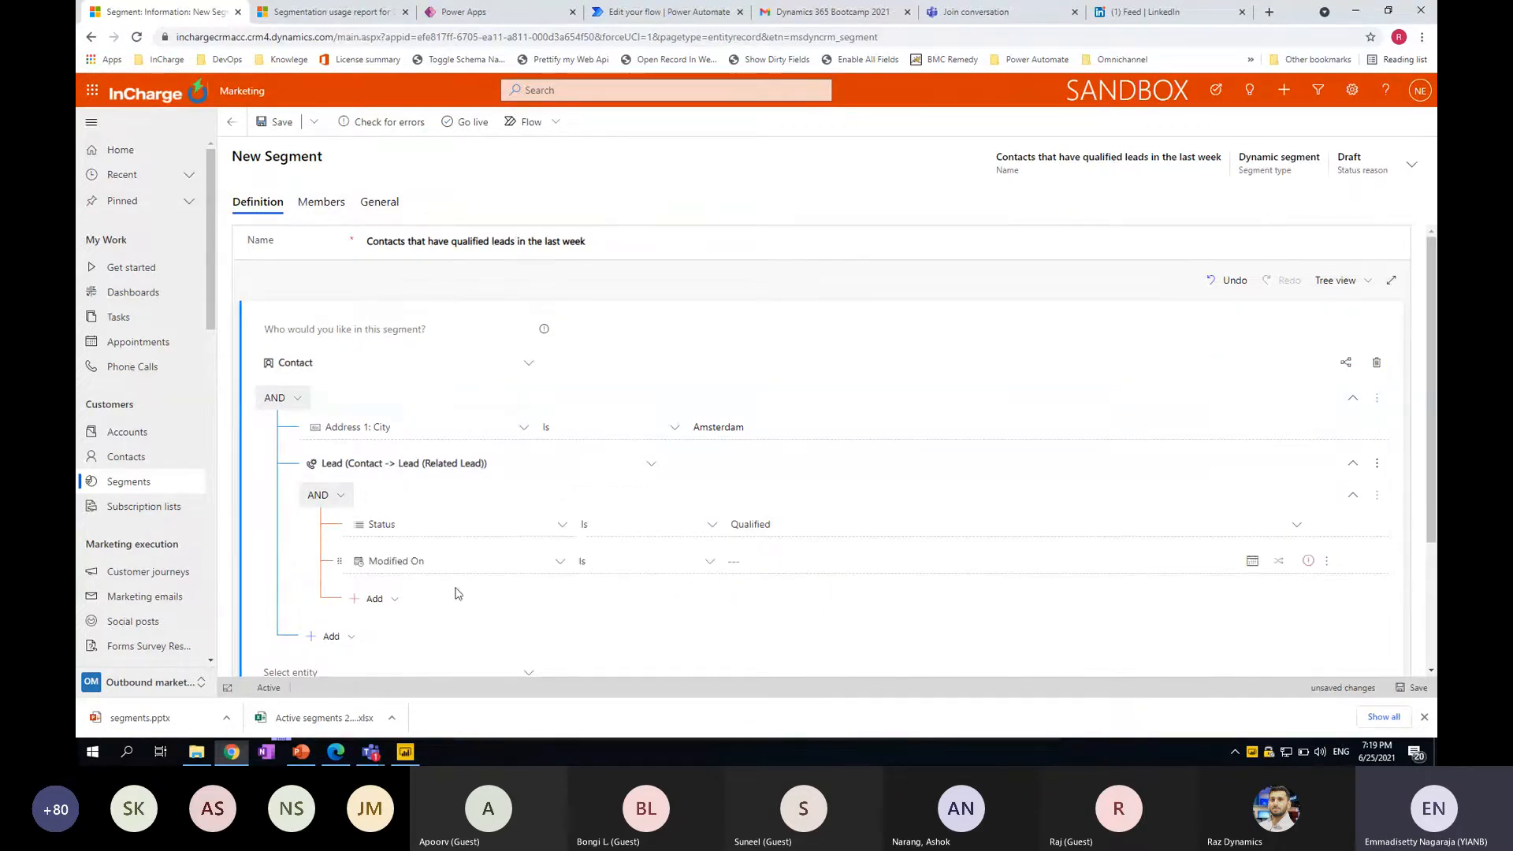
Review the operators and date types for the Modified On condition, including the calendar for an actual date
left_click(664, 573)
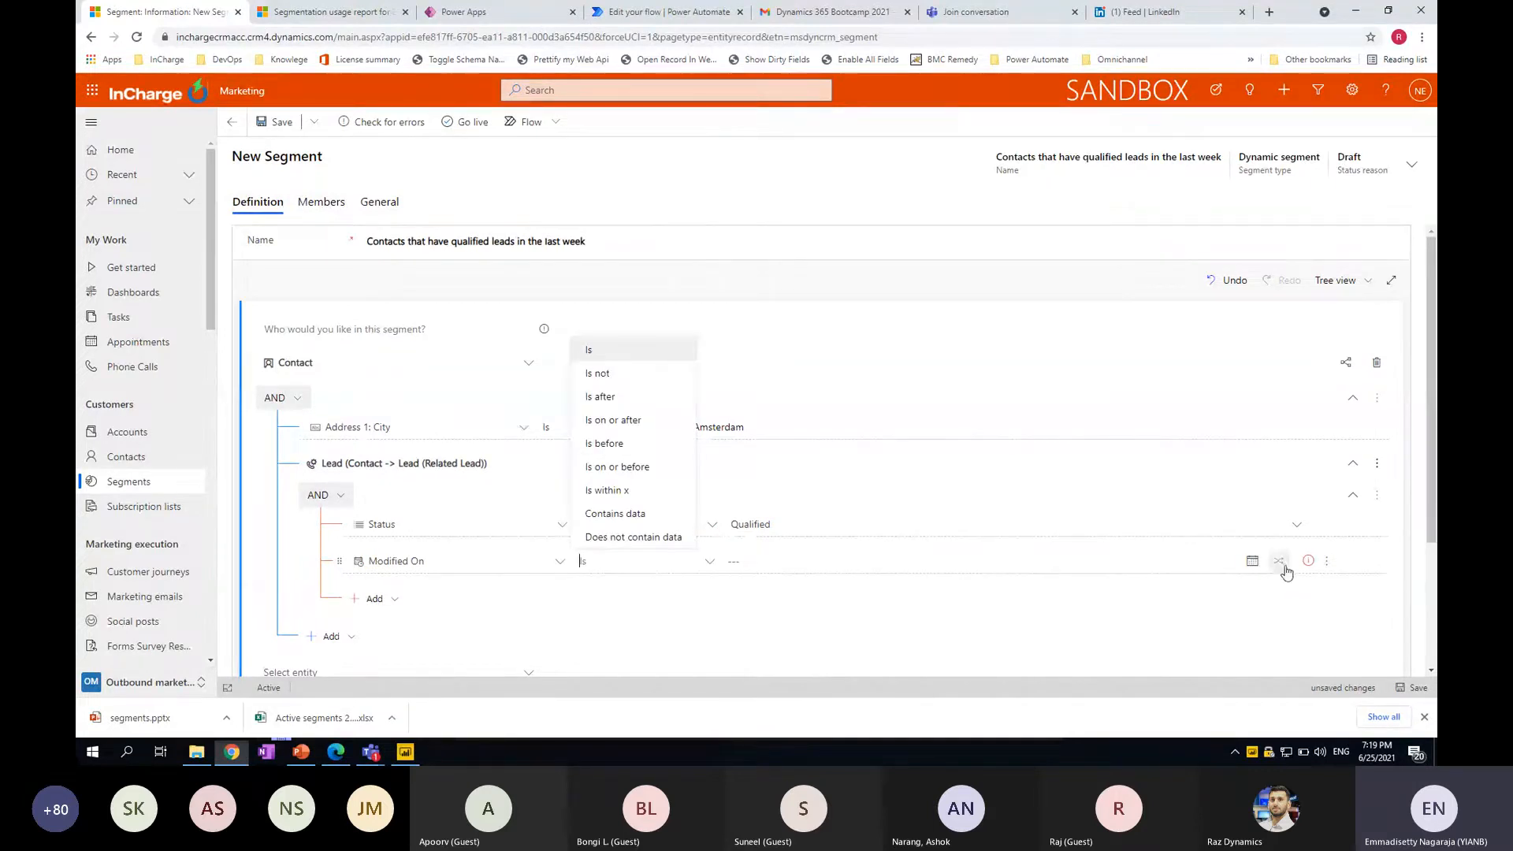
left_click(1281, 564)
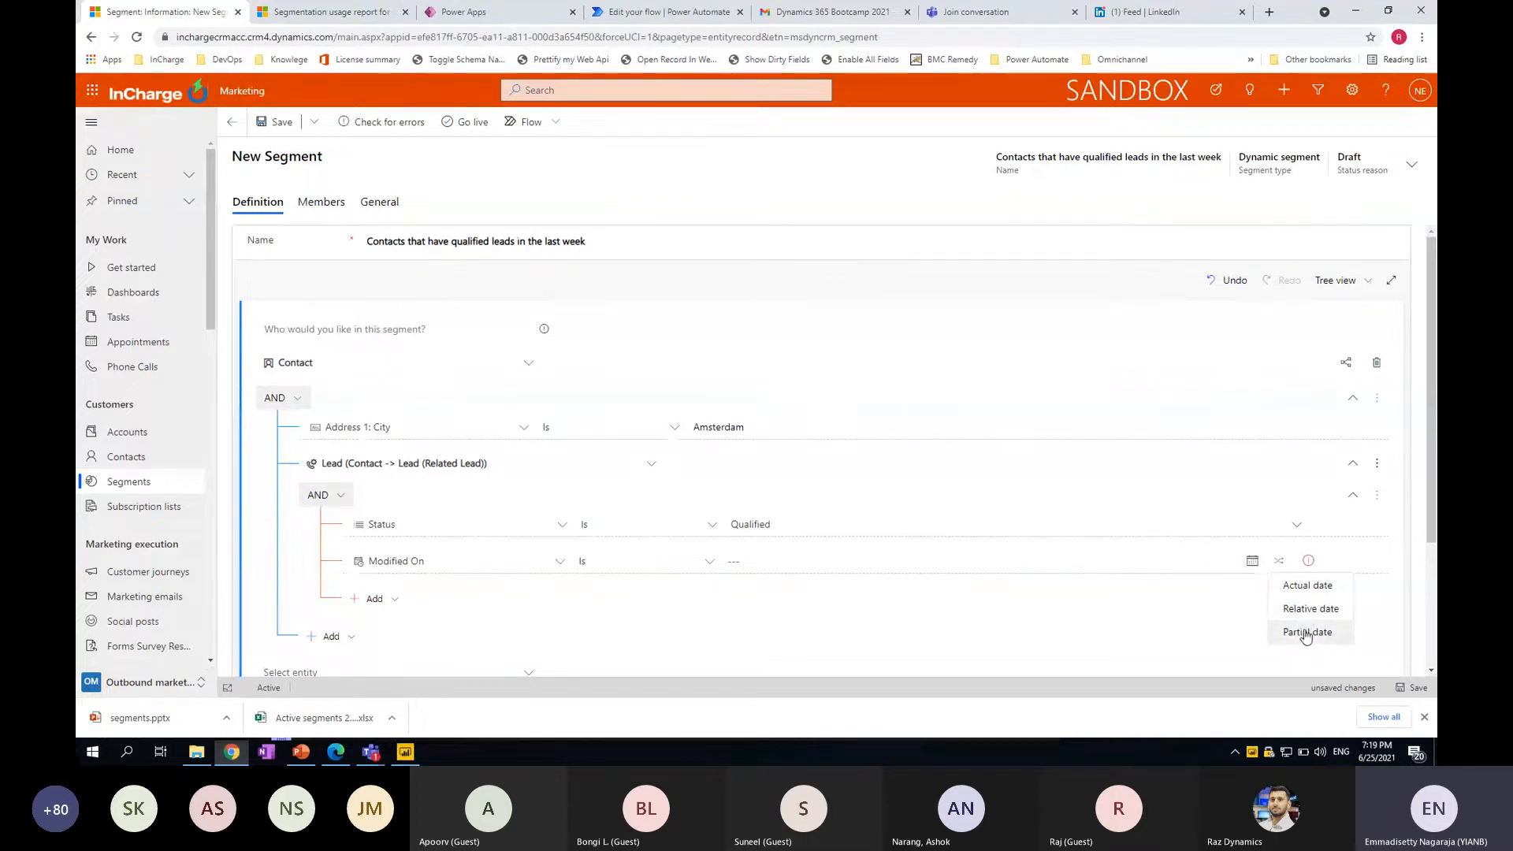
left_click(1306, 585)
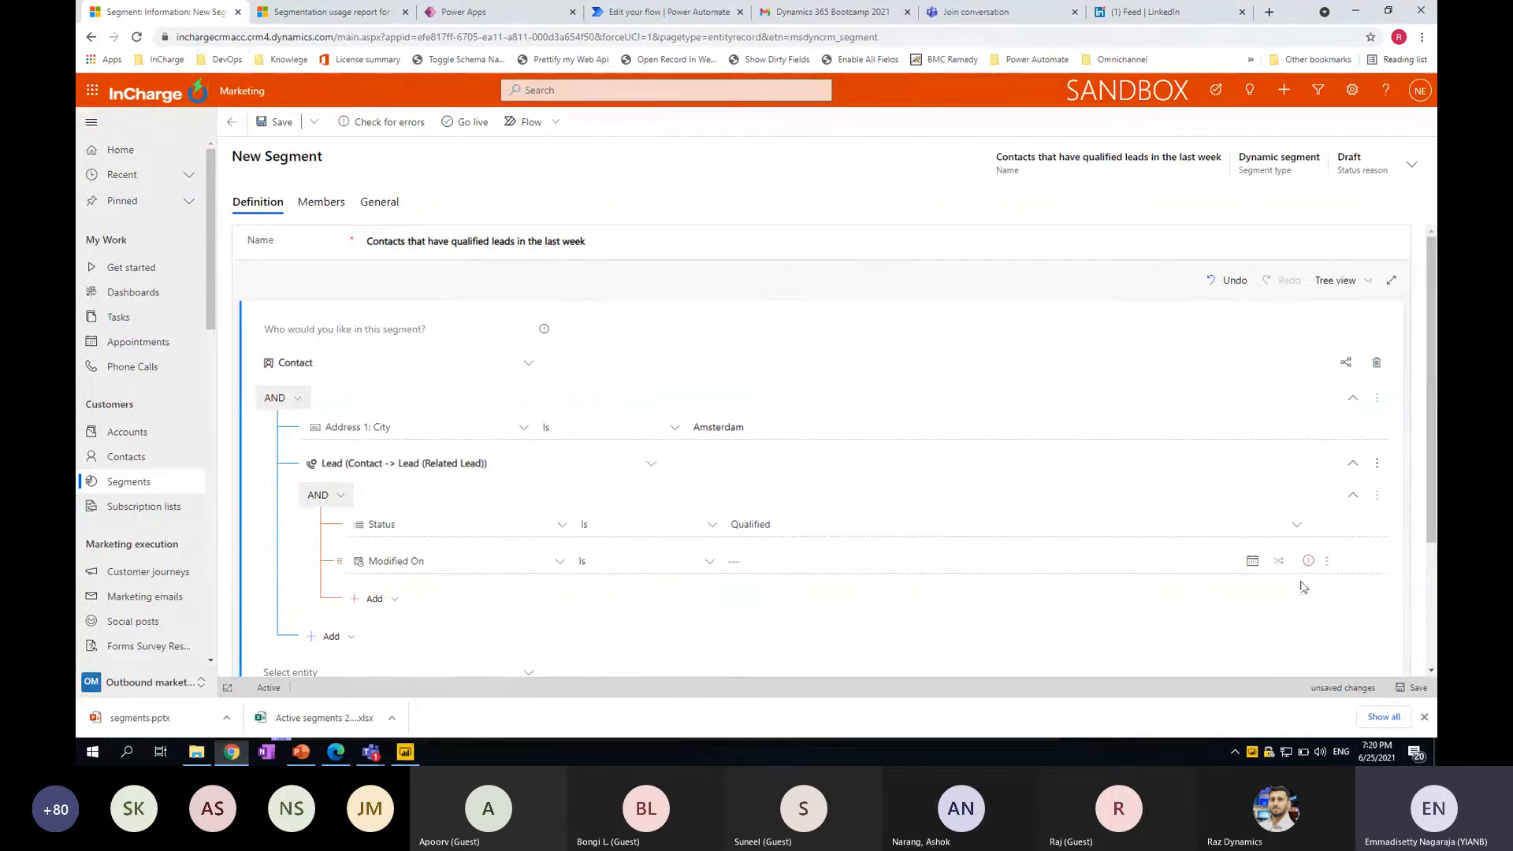
left_click(1252, 561)
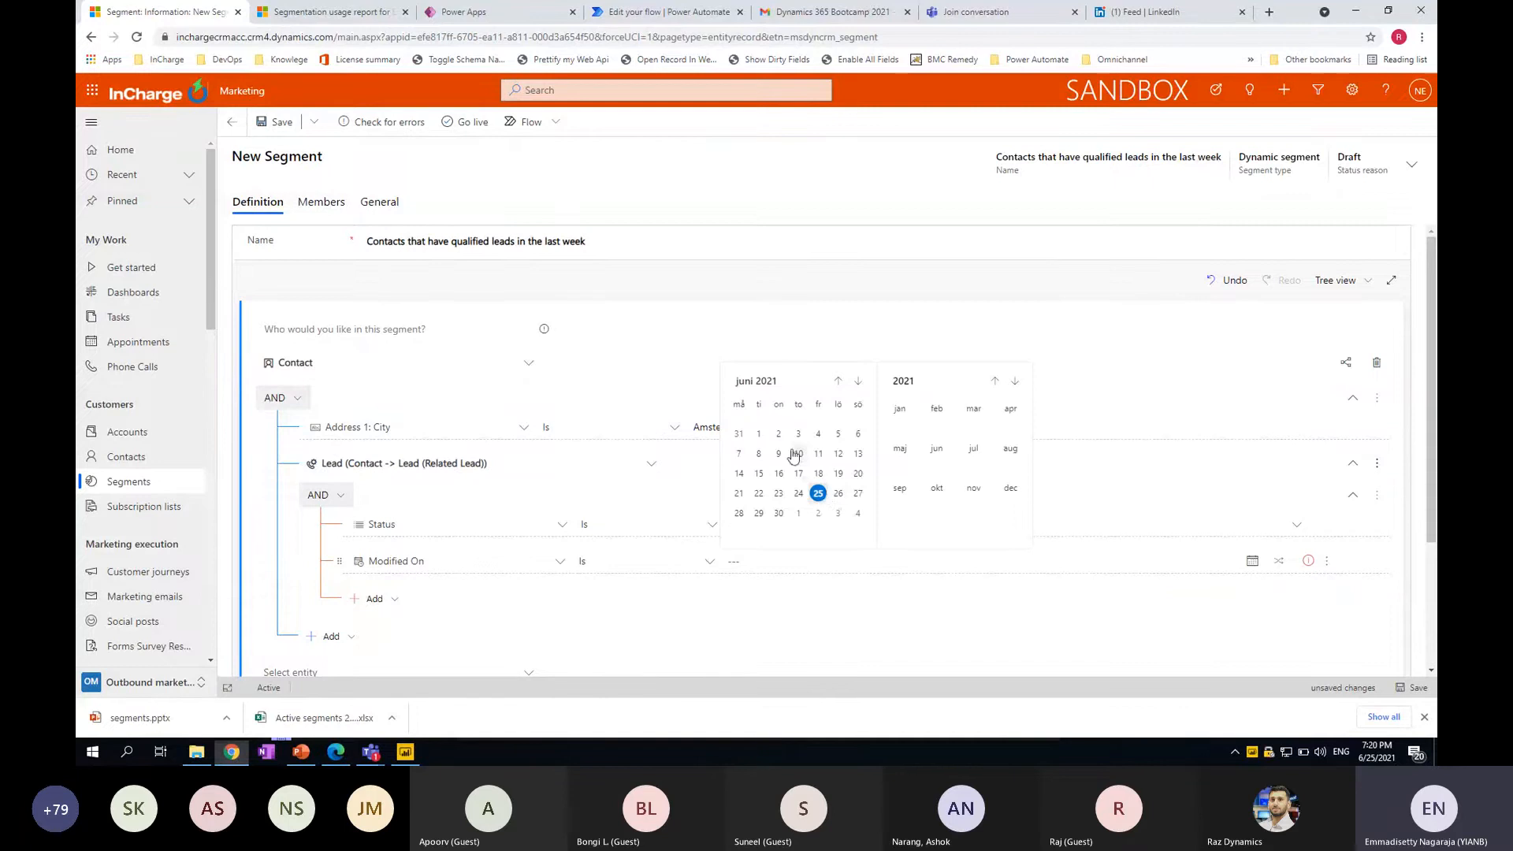
Switch the Modified On condition to a relative date and set it to 7 days ago
left_click(1278, 560)
left_click(1297, 612)
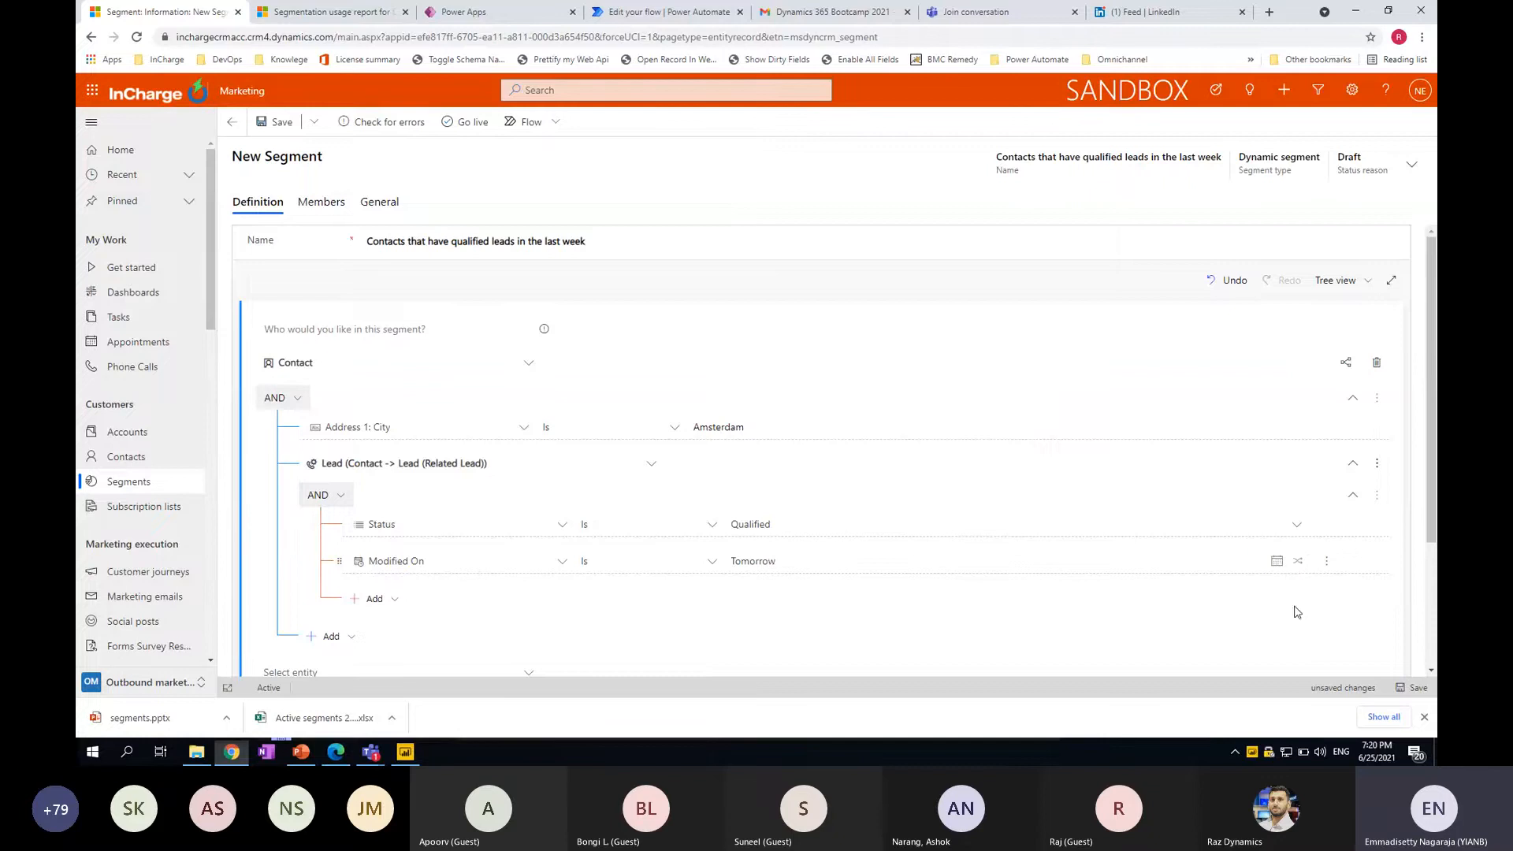
left_click(952, 565)
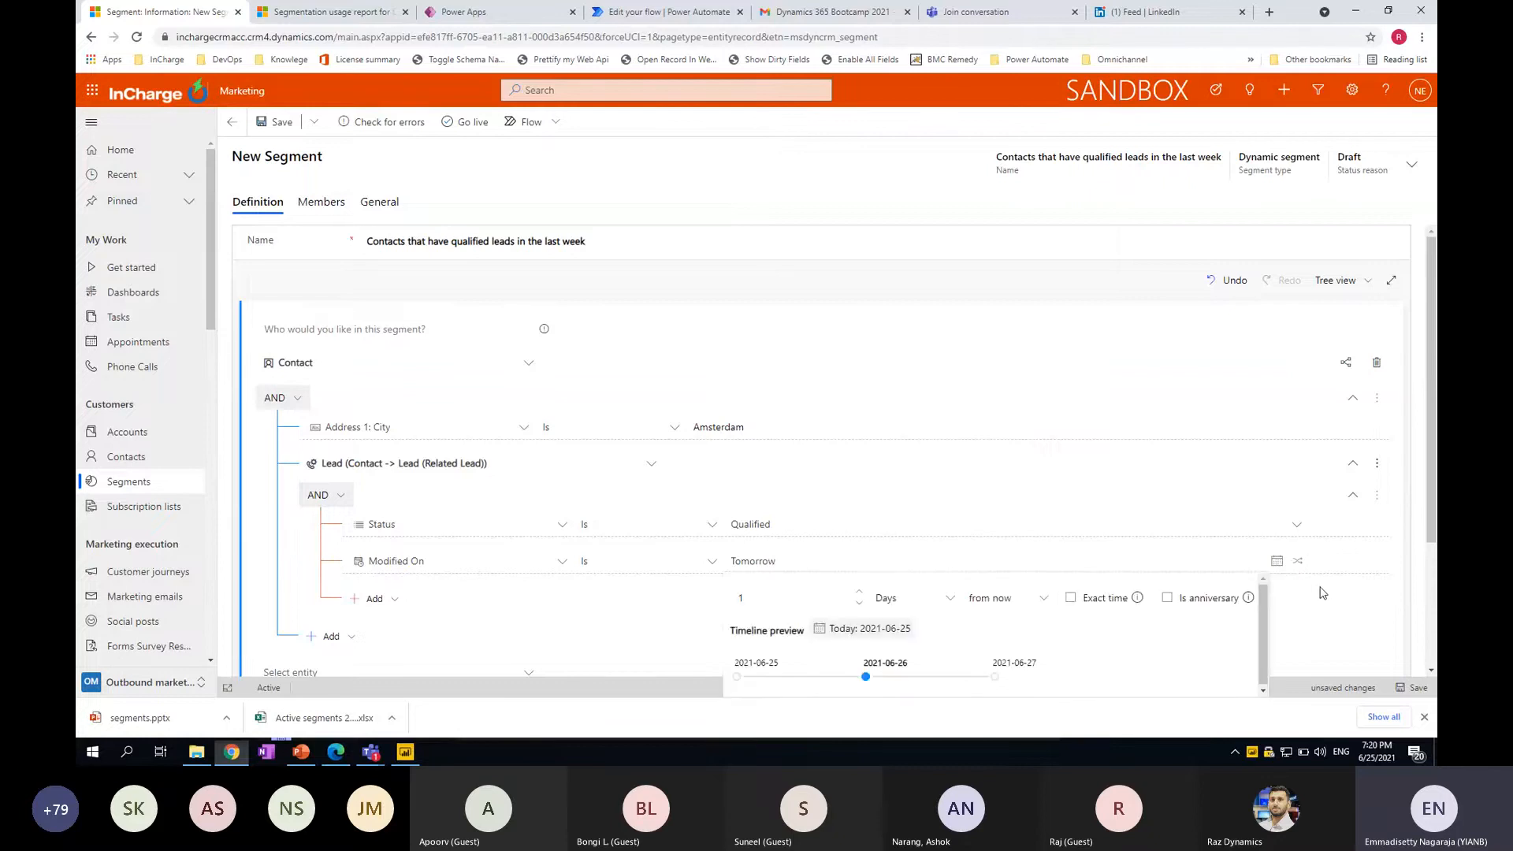
scroll(1316, 590, "down", 2)
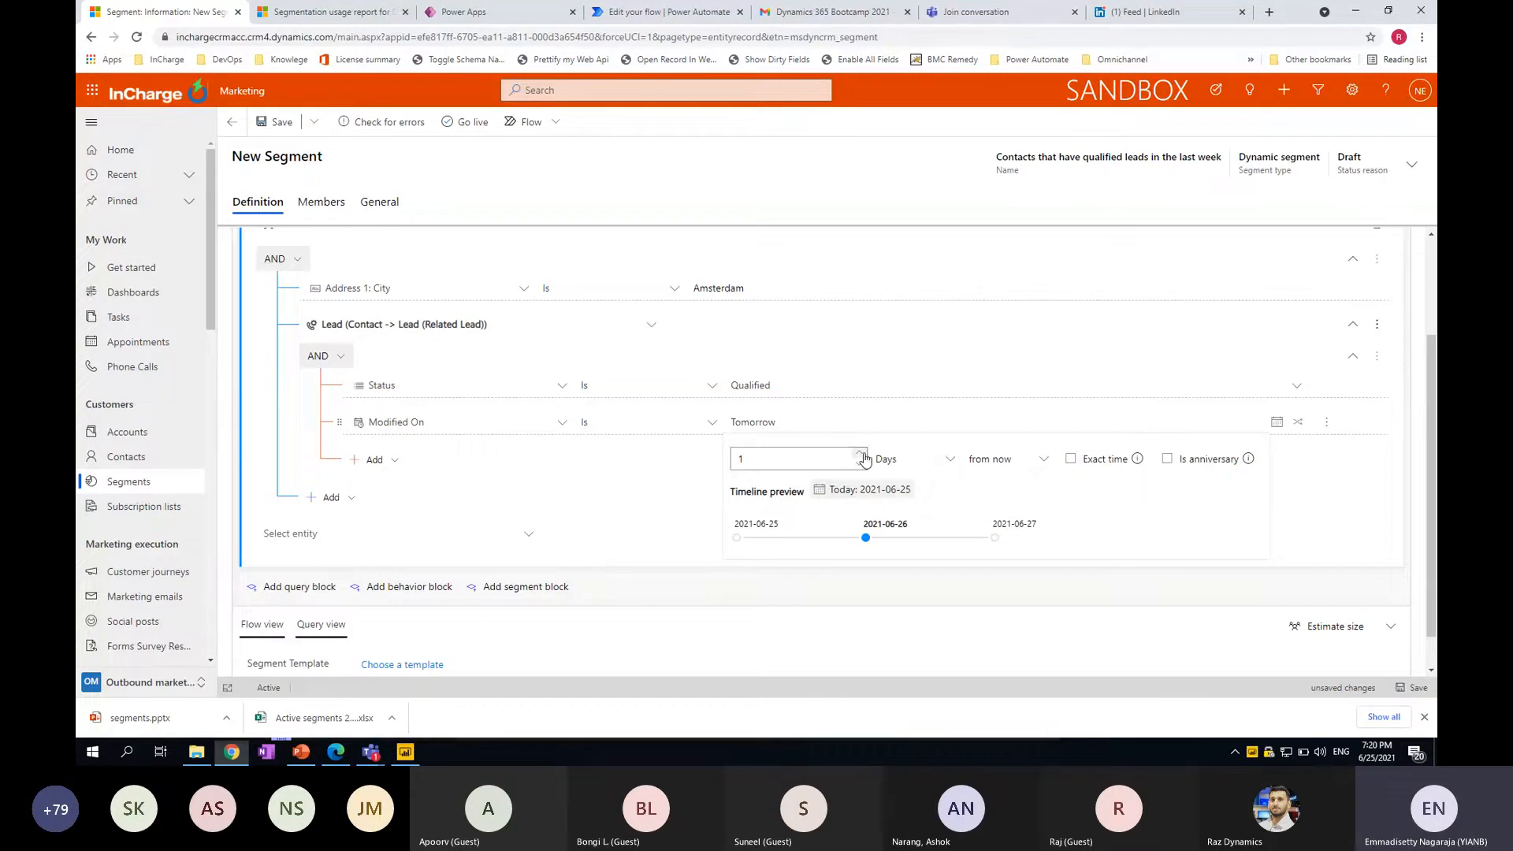
left_click(985, 467)
left_click(1016, 487)
left_click(860, 454)
left_click(860, 454)
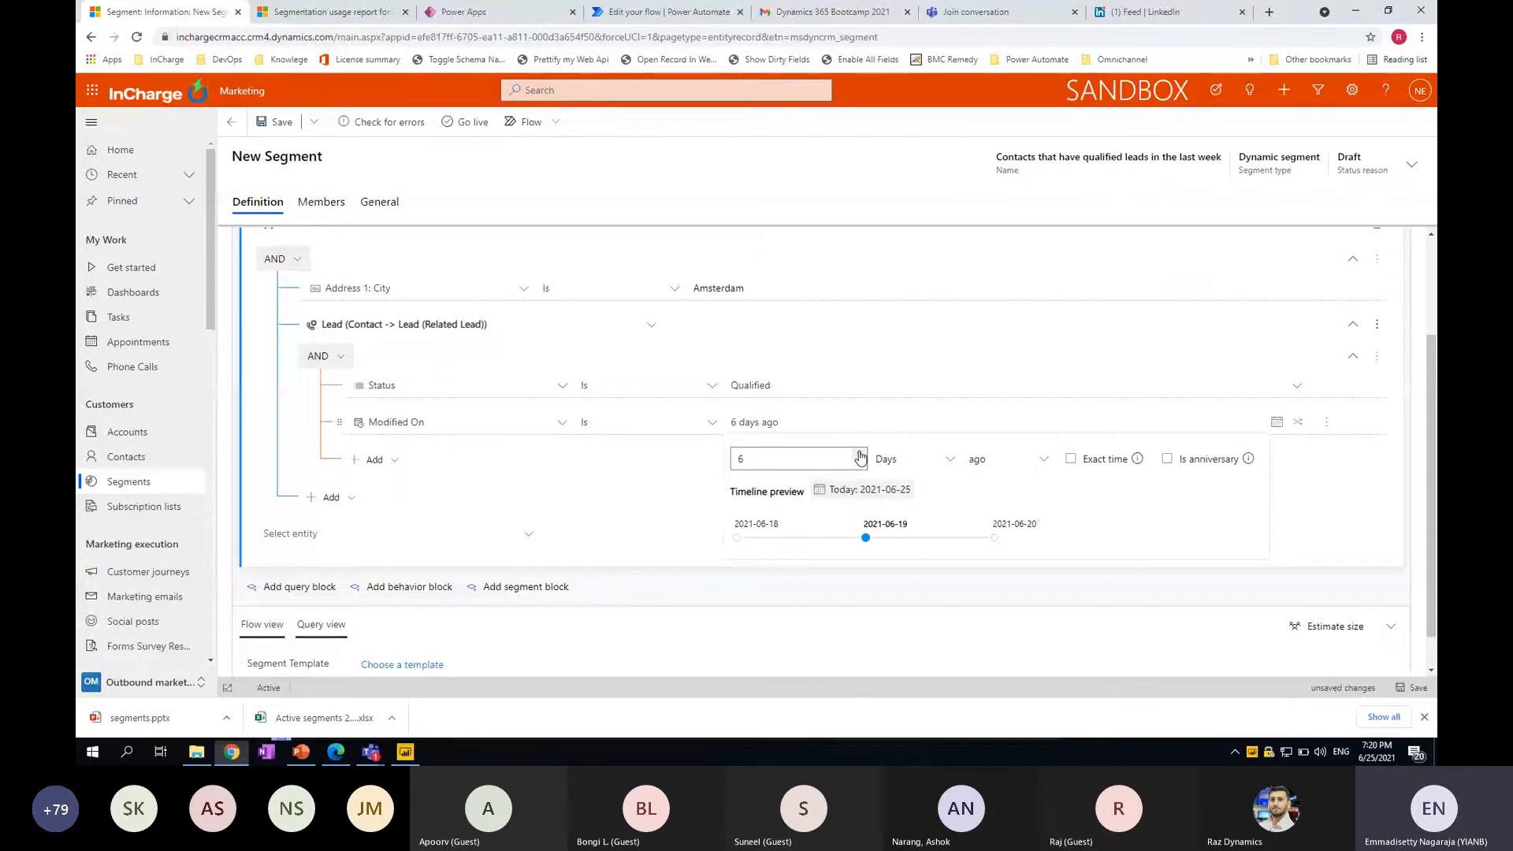
left_click(860, 455)
left_click(873, 574)
Review the segment's Contact and related Lead conditions and the options for adding further elements under Contact
scroll(875, 574, "up", 1)
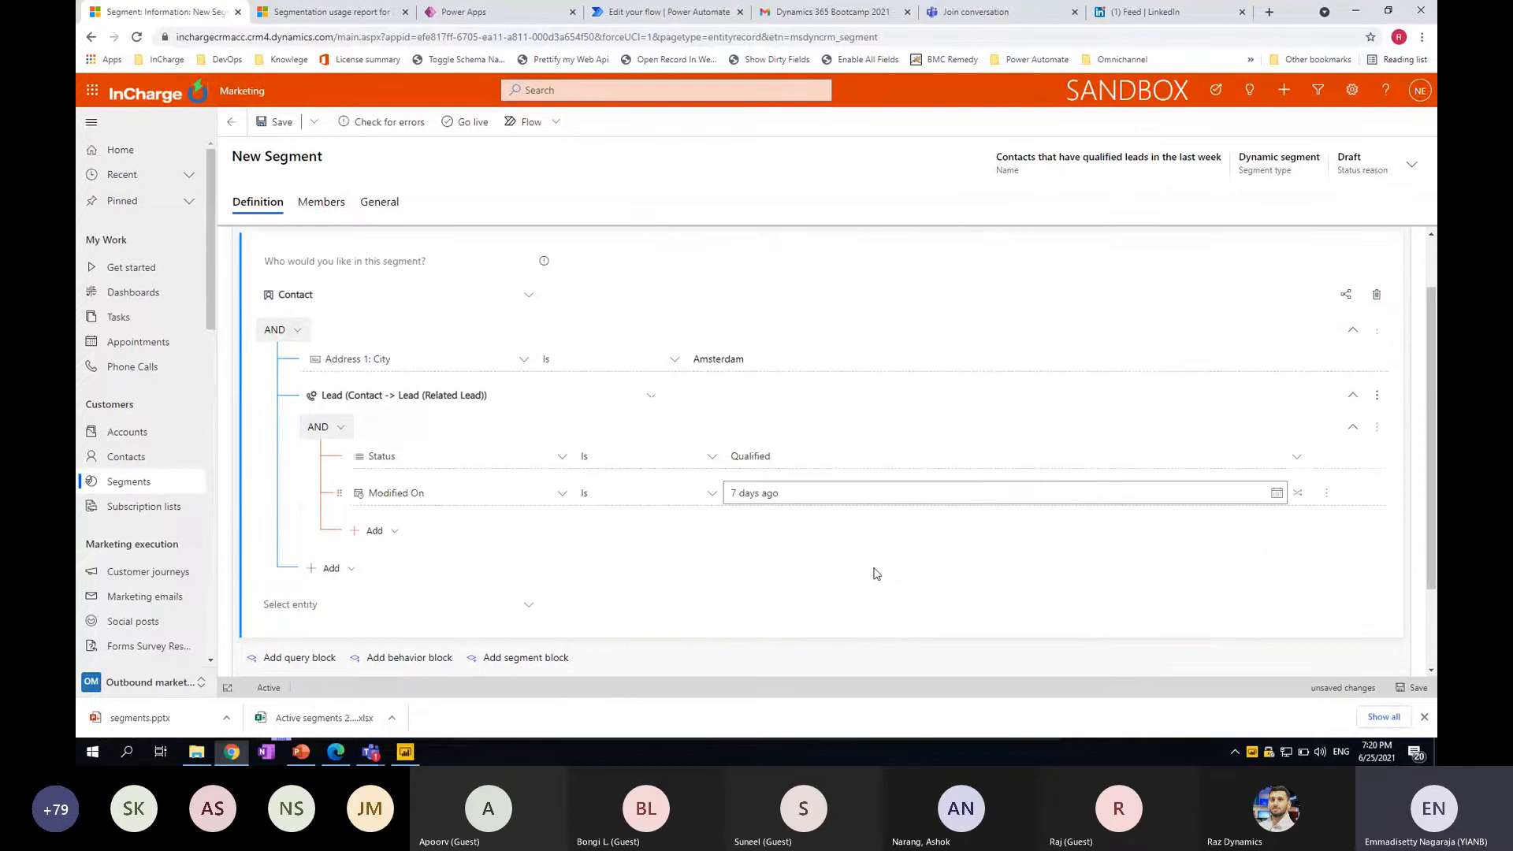
scroll(879, 587, "up", 1)
scroll(883, 605, "up", 1)
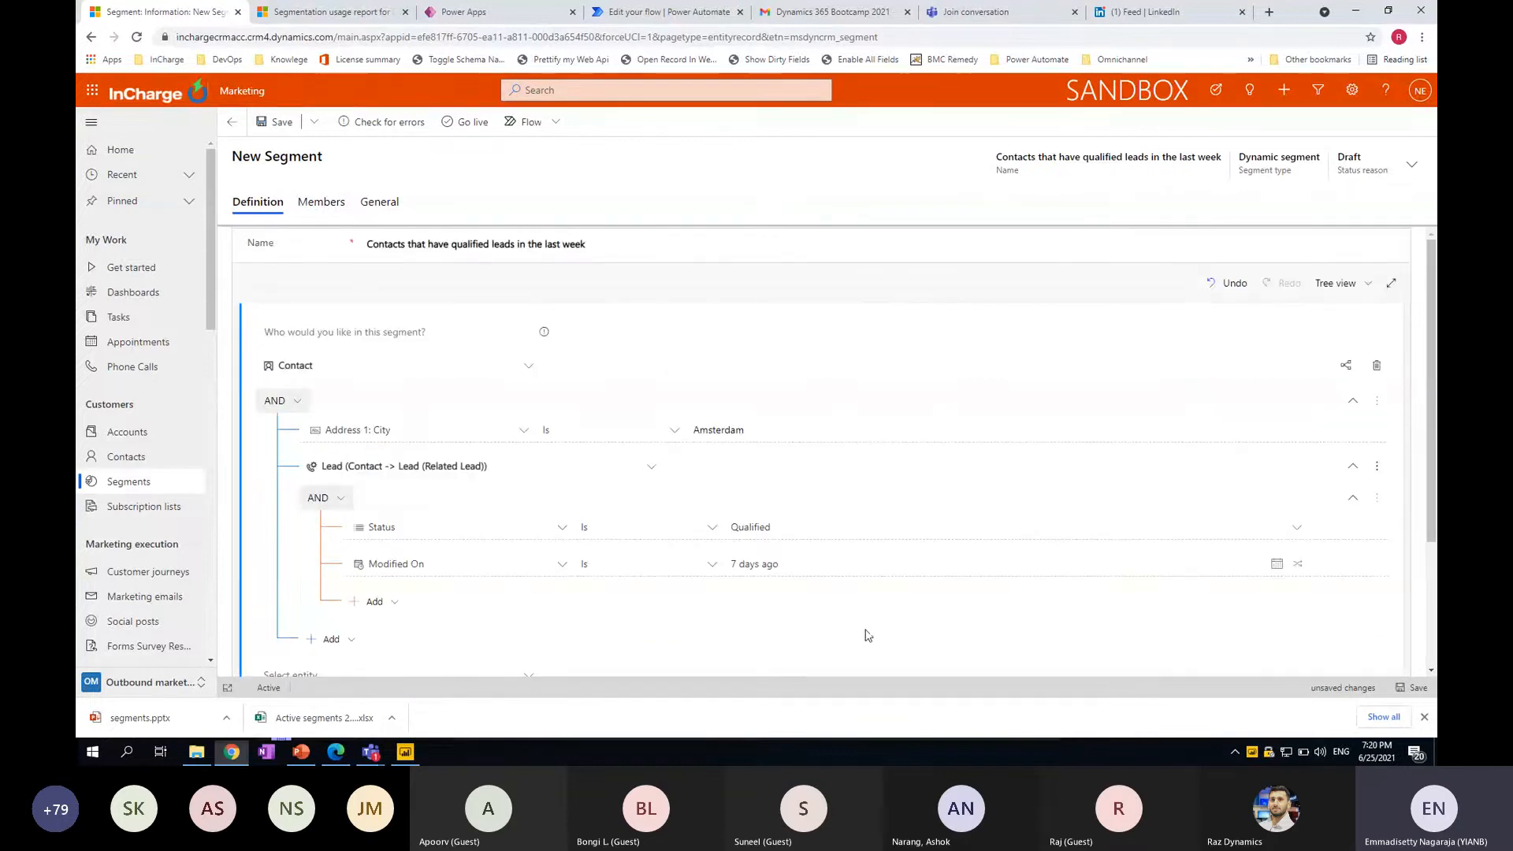
scroll(867, 635, "down", 2)
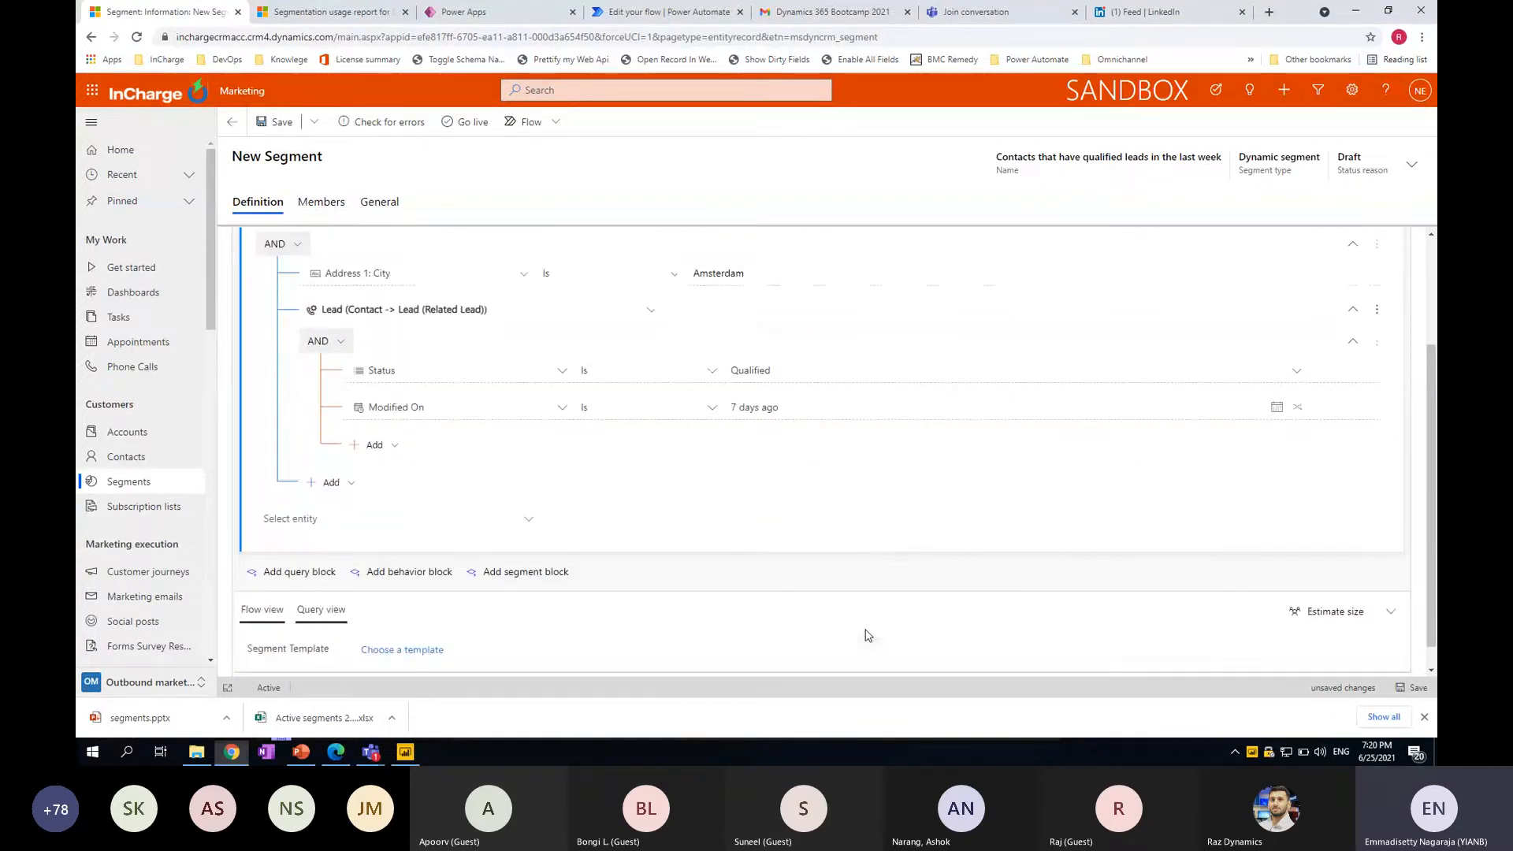
scroll(867, 636, "down", 1)
left_click(330, 457)
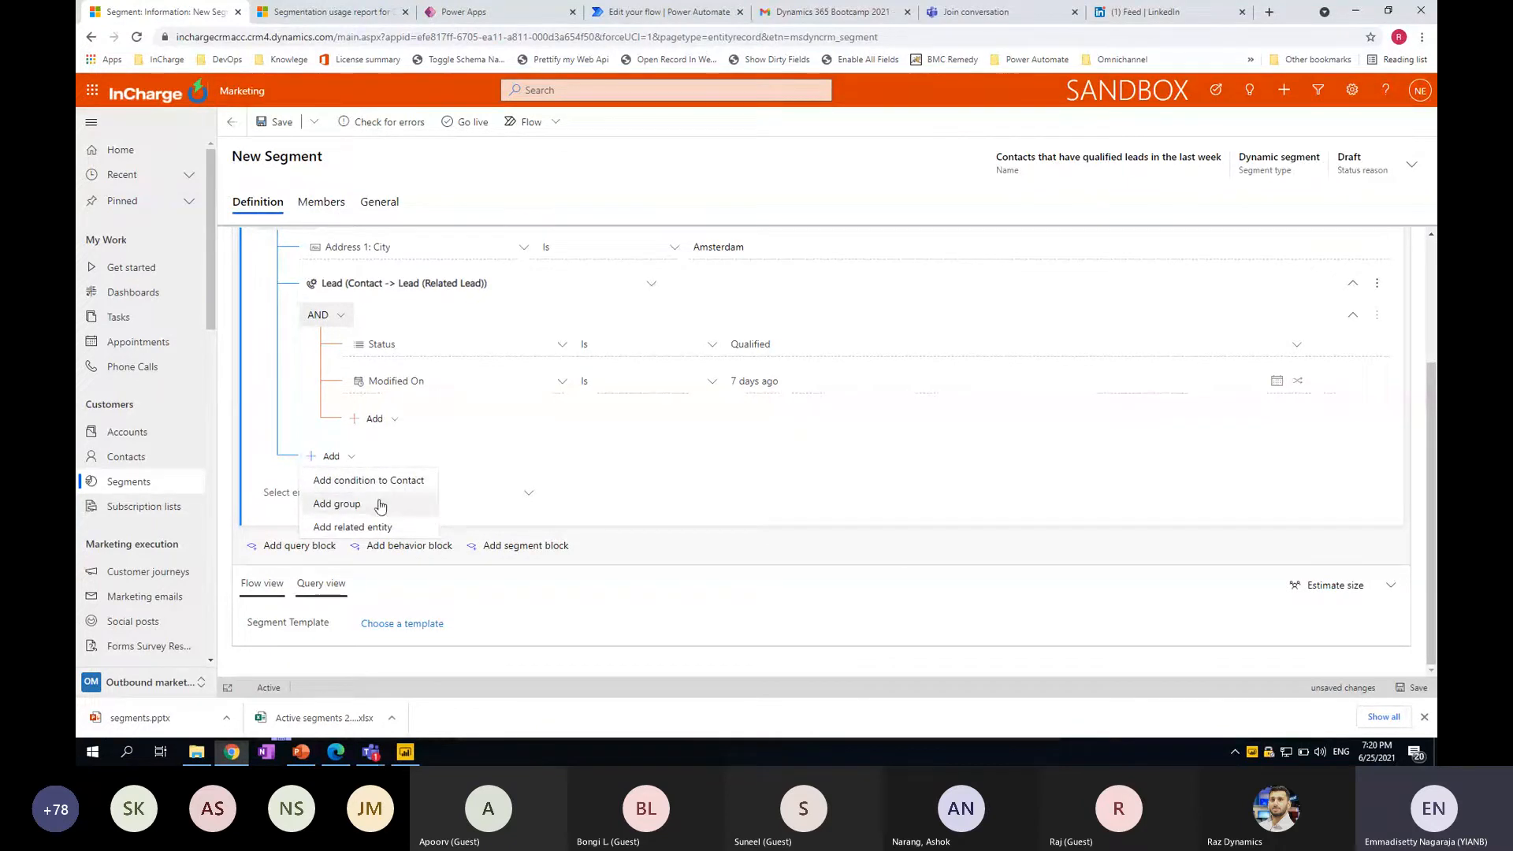
left_click(750, 465)
scroll(798, 520, "up", 1)
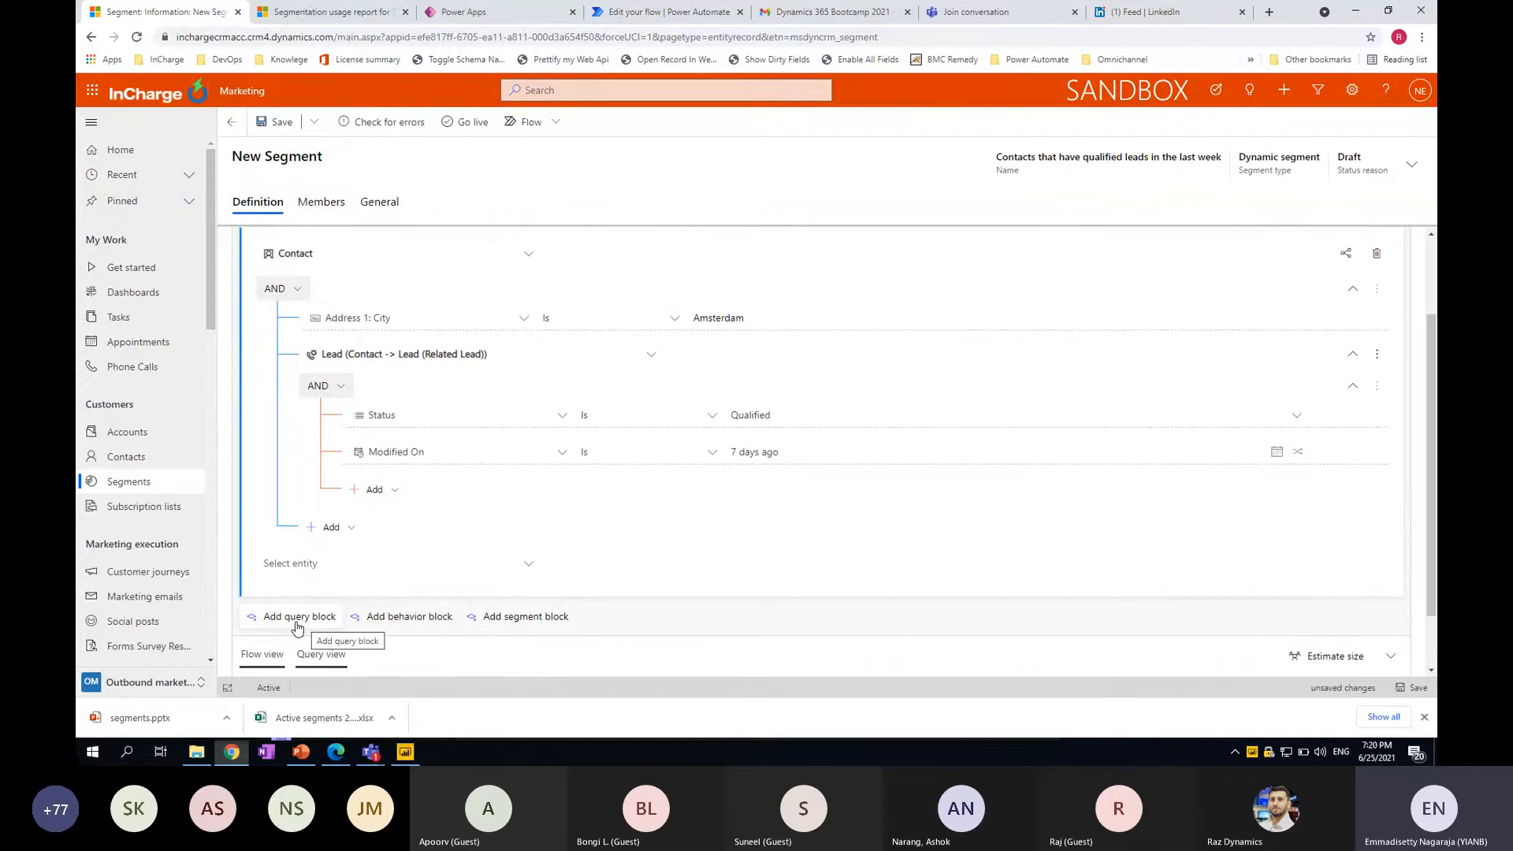
Add a second query block to examine the operators for combining it with the first block, and delete it again
left_click(296, 623)
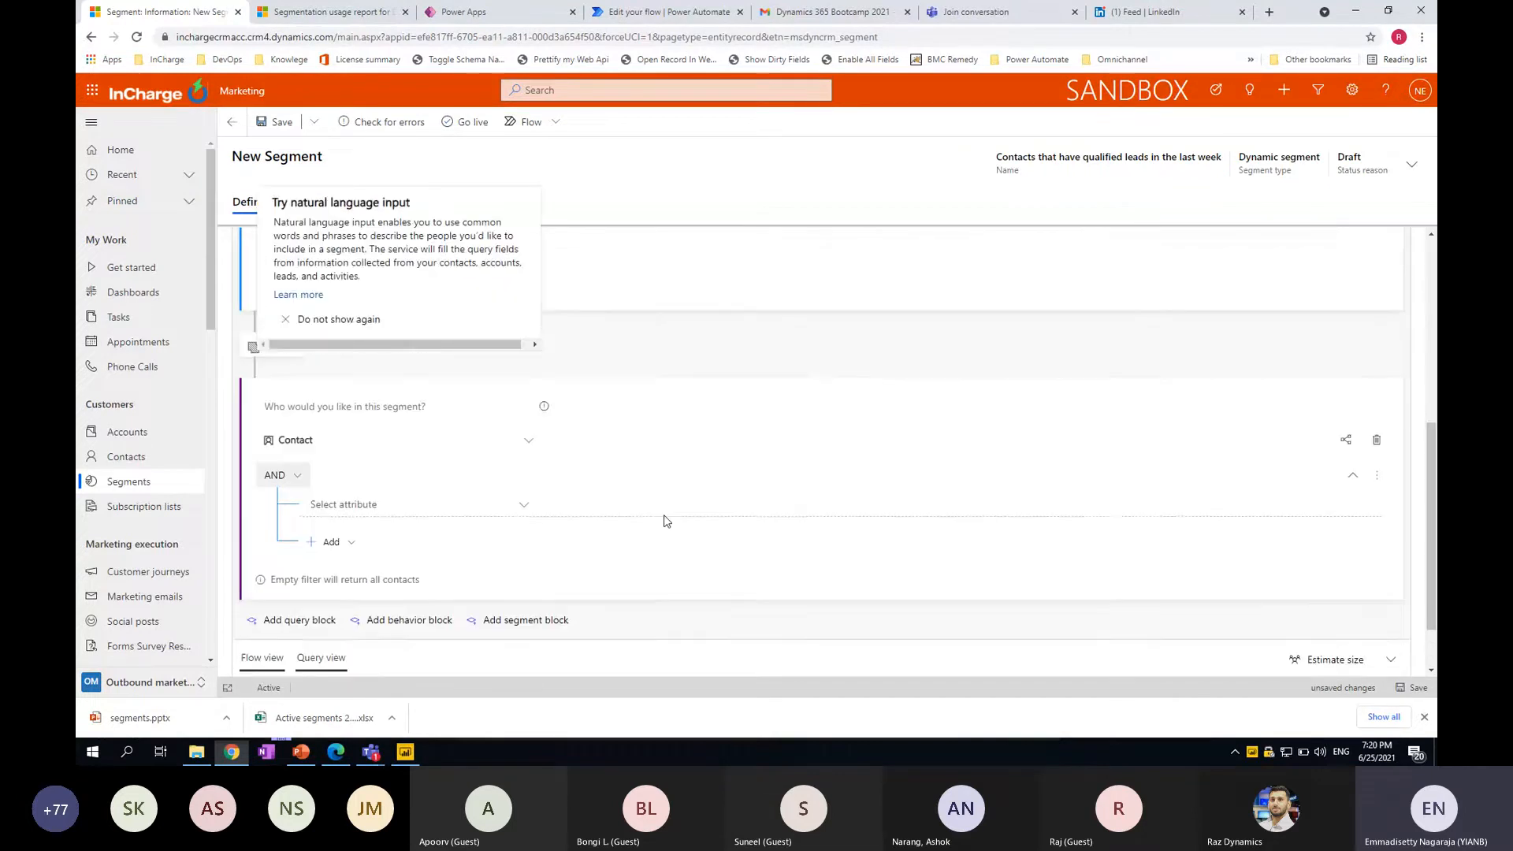
scroll(664, 521, "up", 1)
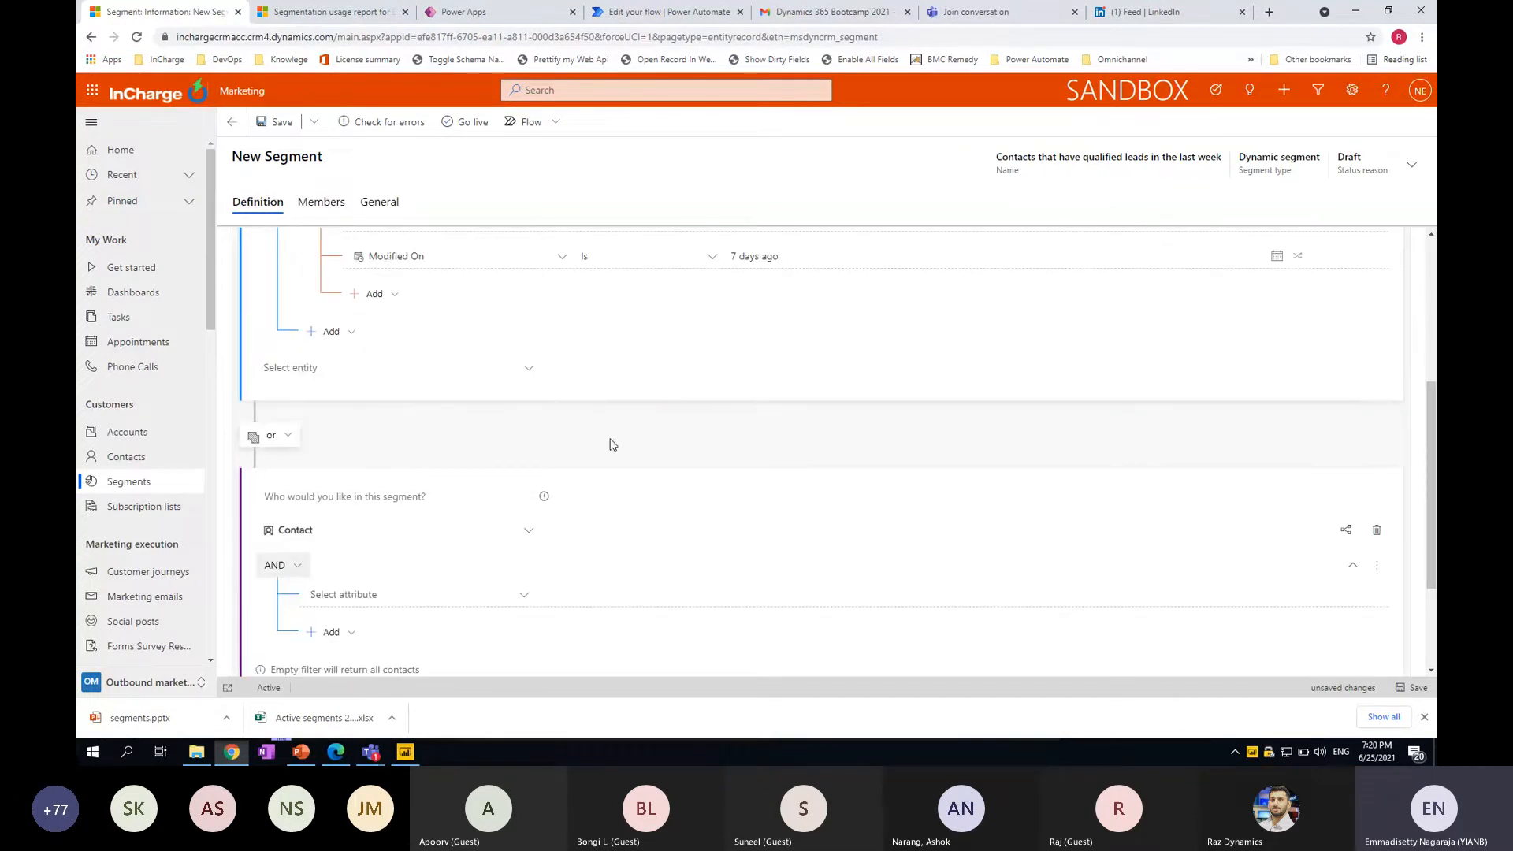
scroll(638, 439, "up", 1)
left_click(272, 507)
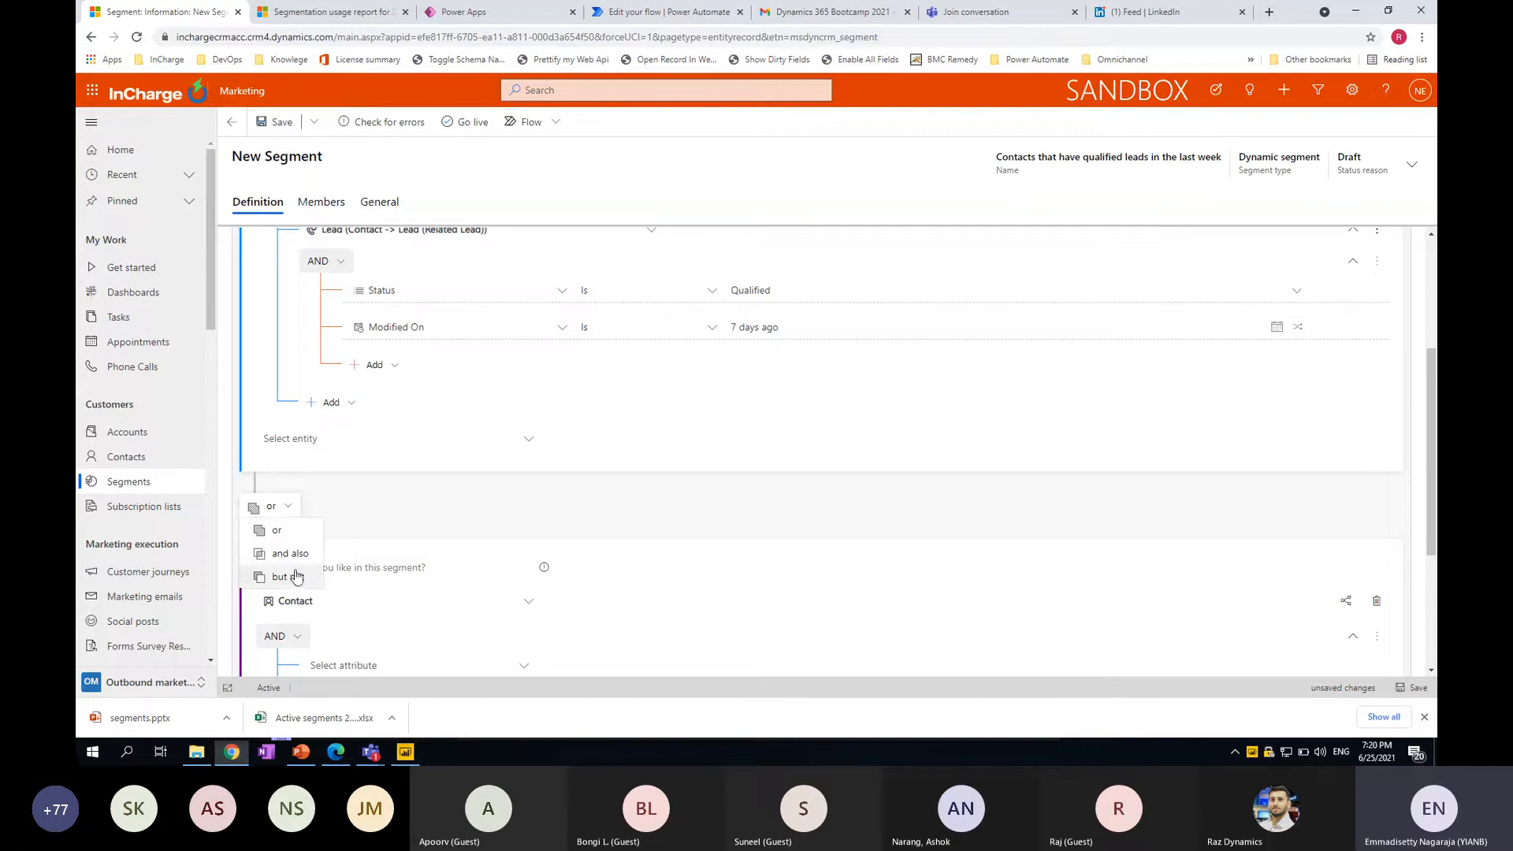
left_click(379, 501)
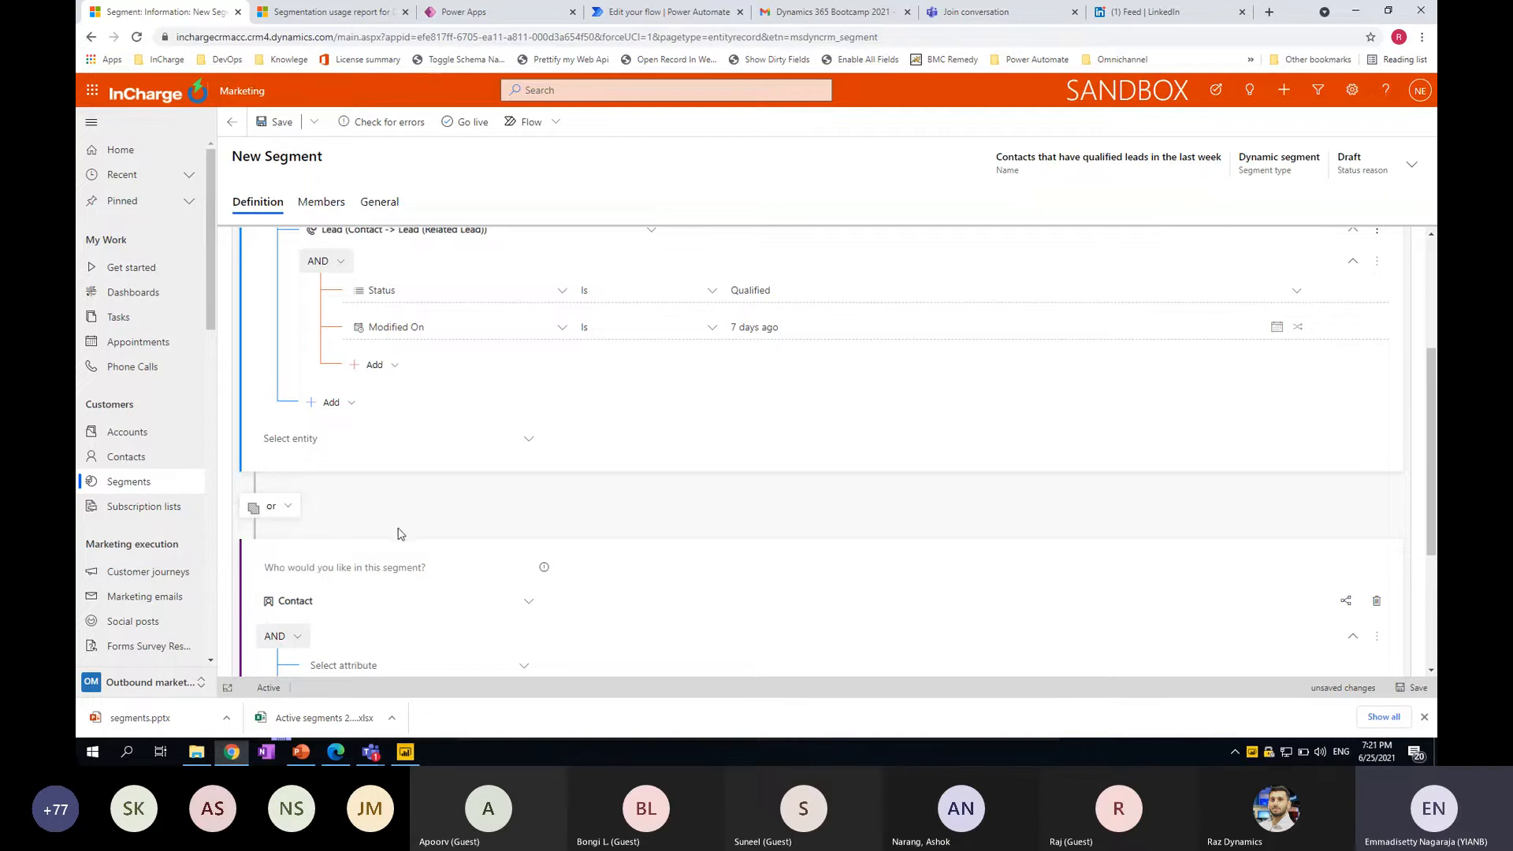
scroll(399, 534, "down", 1)
scroll(404, 465, "up", 2)
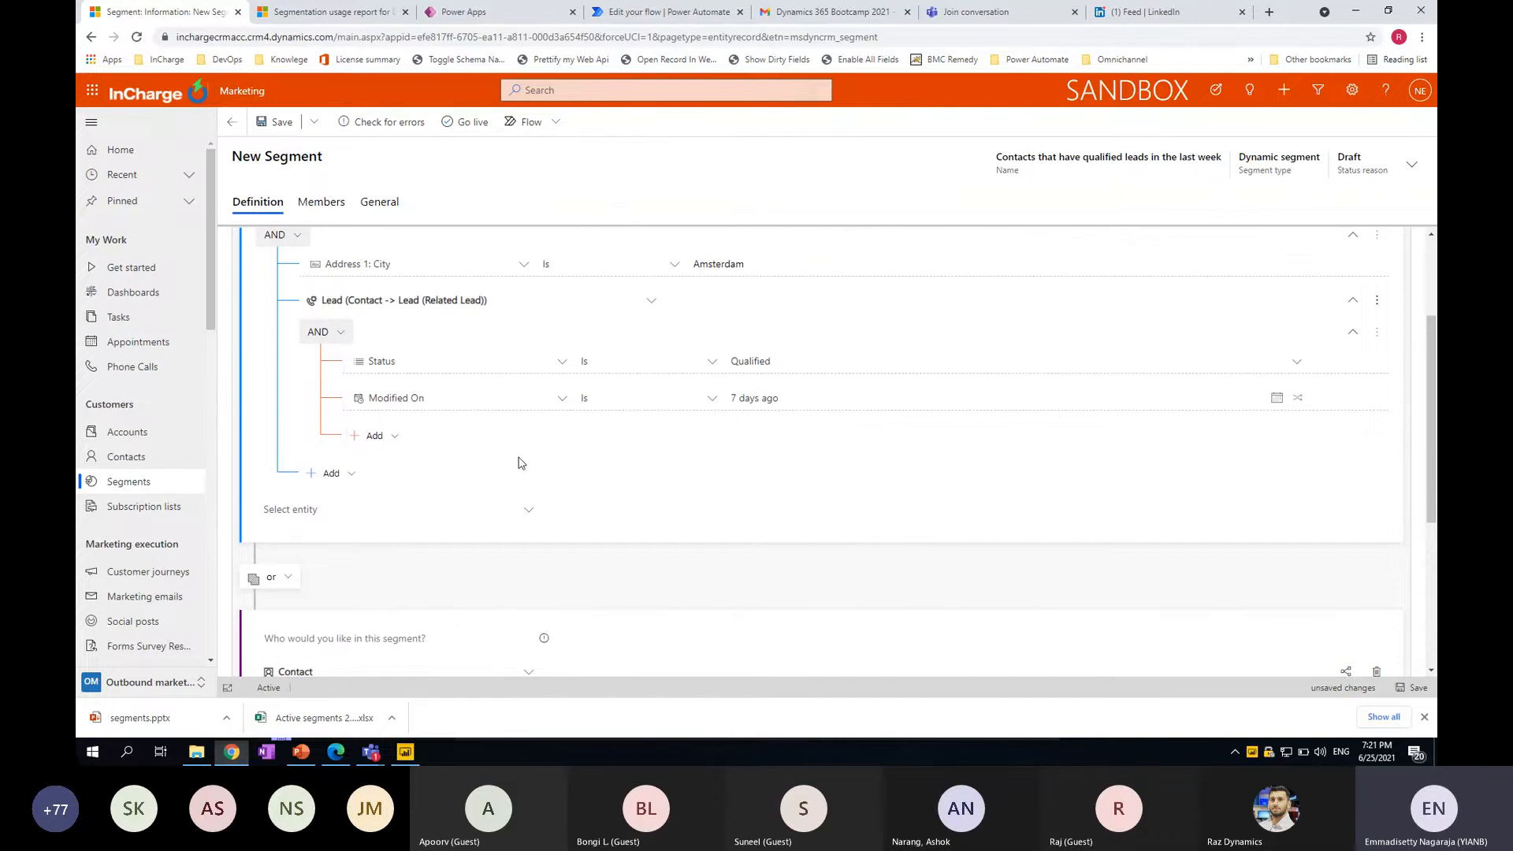
scroll(599, 532, "down", 3)
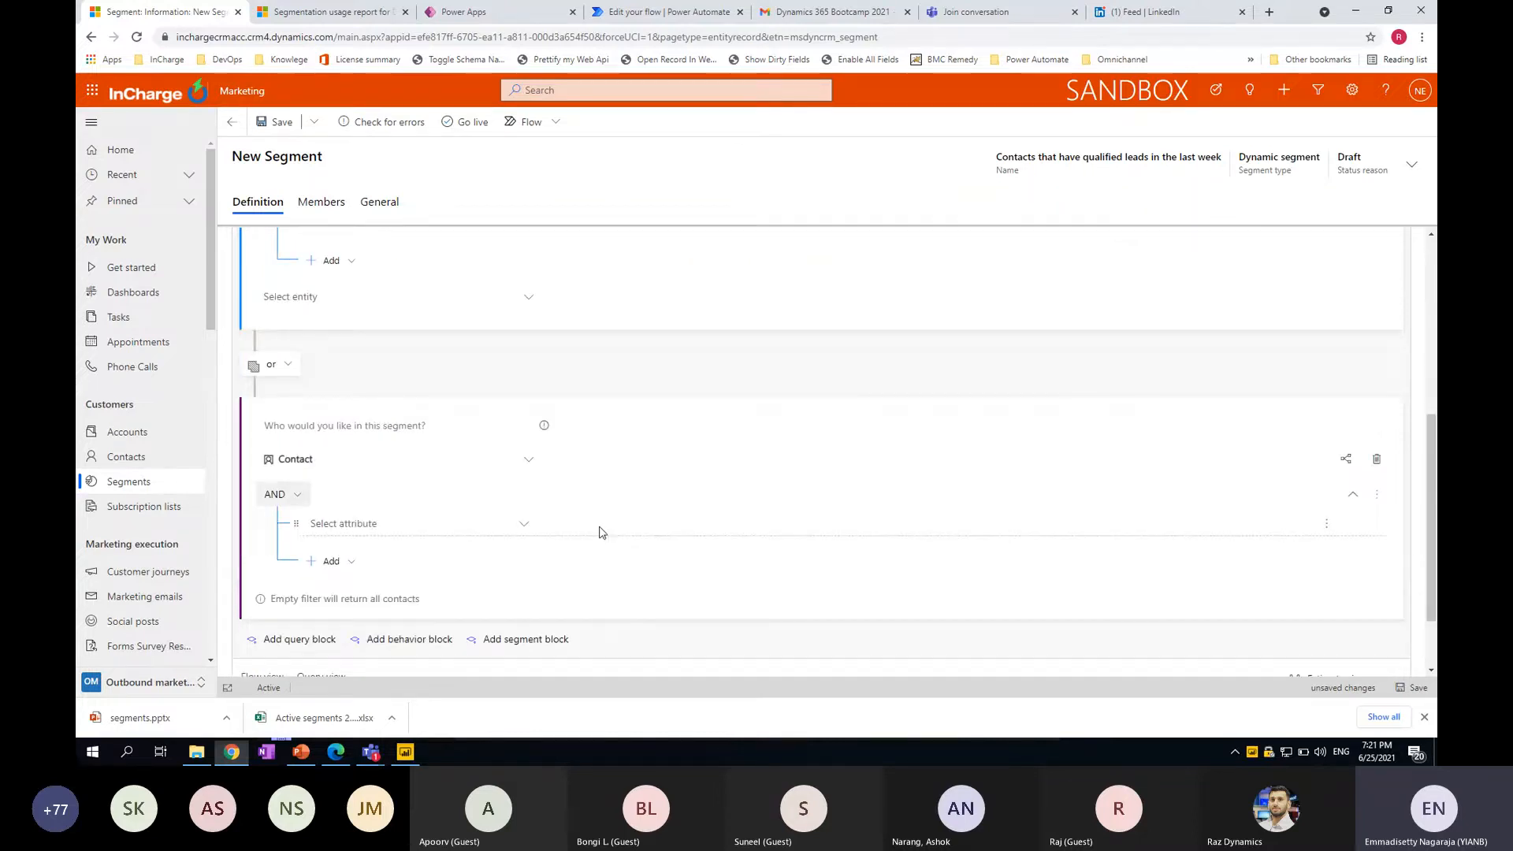
left_click(1377, 459)
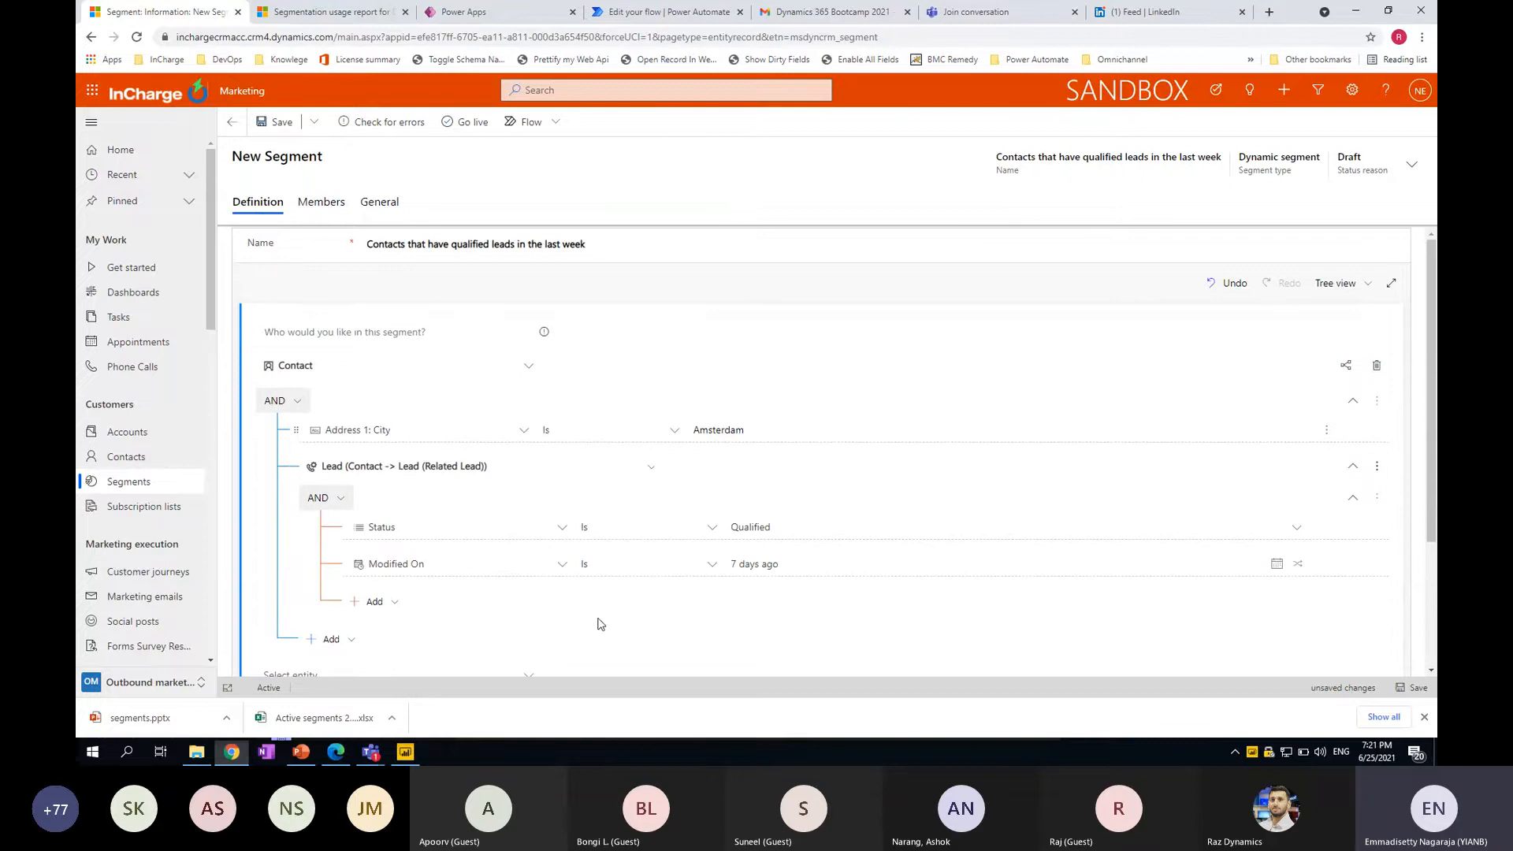
Add a behavior block below the Contact query, look through the interaction types and keep Email clicked
scroll(504, 622, "down", 2)
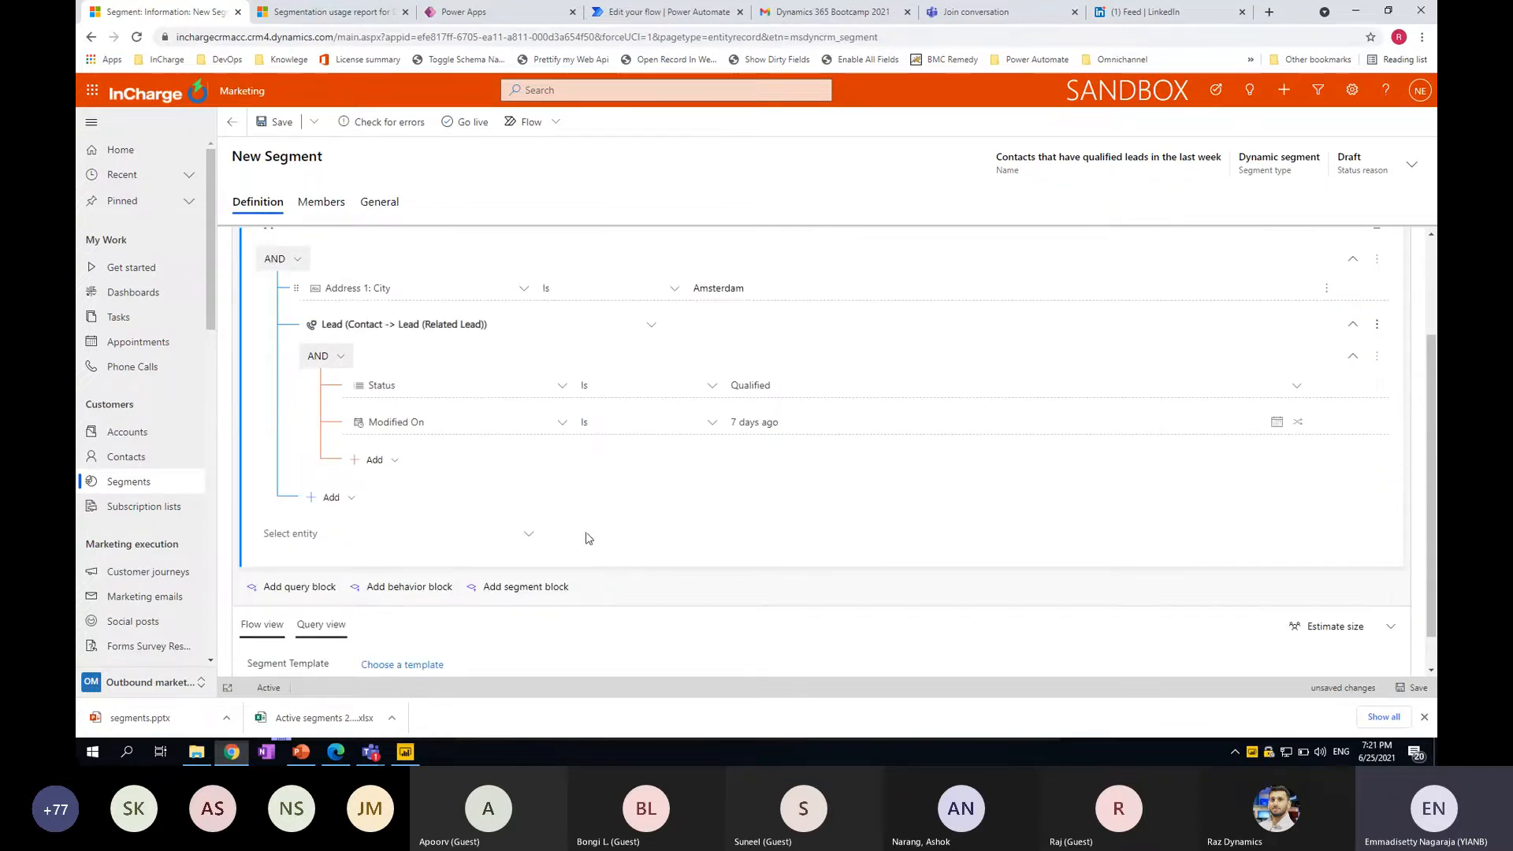
left_click(404, 590)
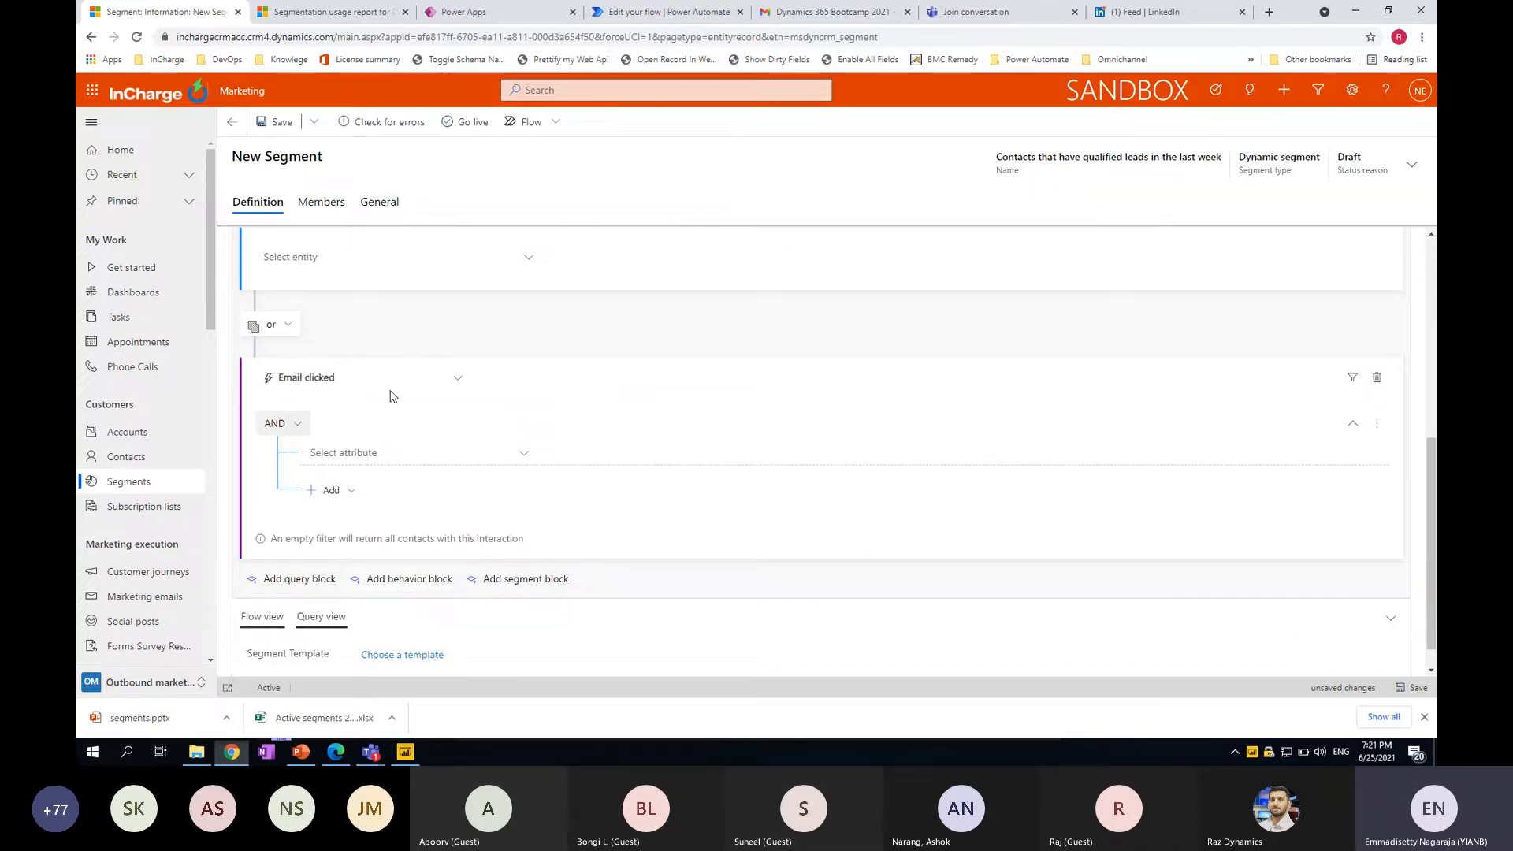
left_click(452, 380)
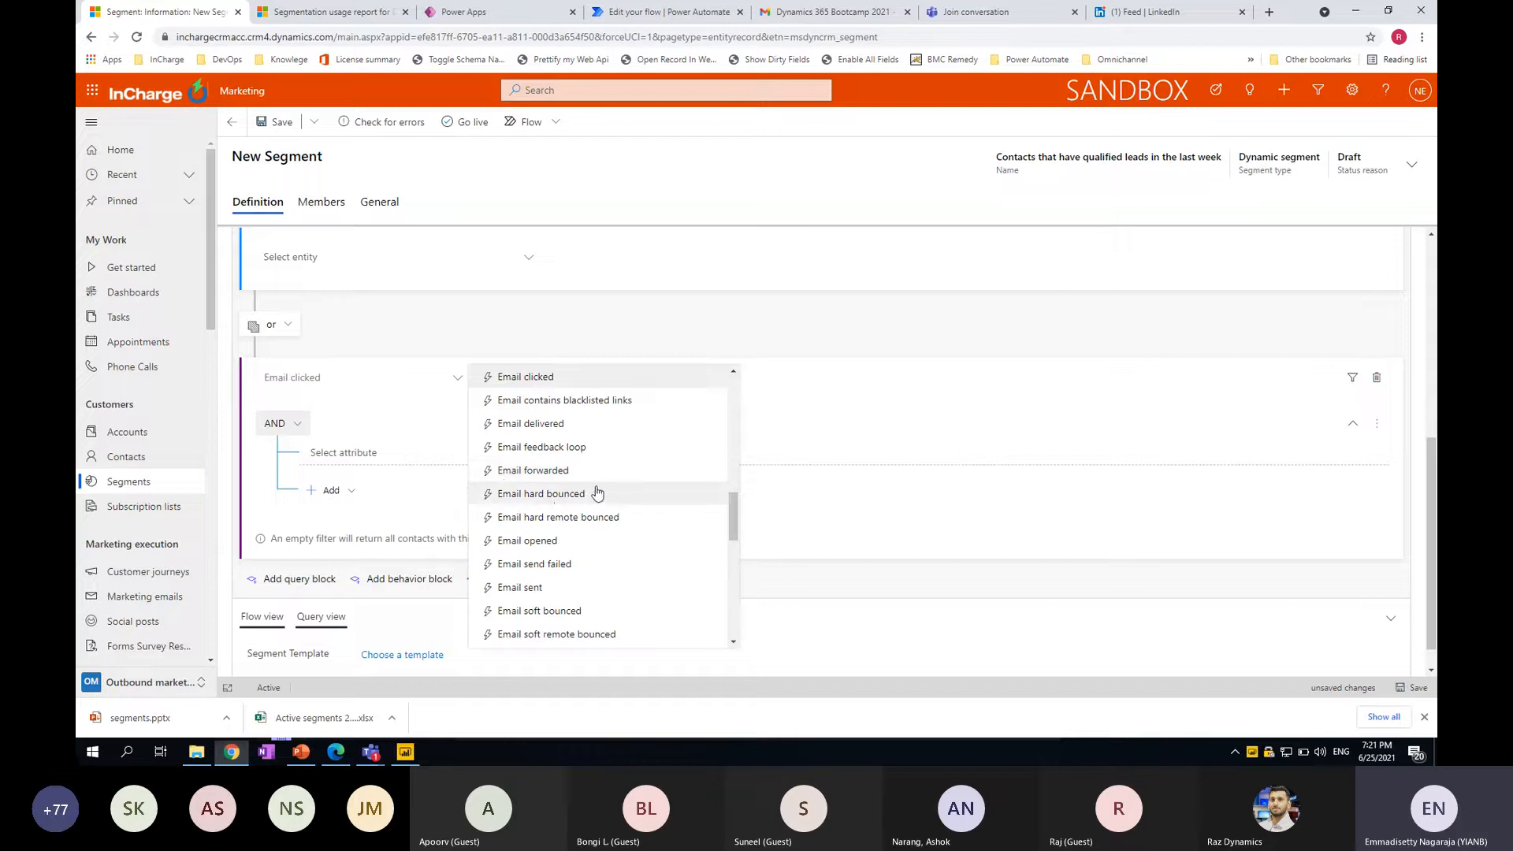
scroll(590, 611, "down", 2)
scroll(590, 611, "up", 5)
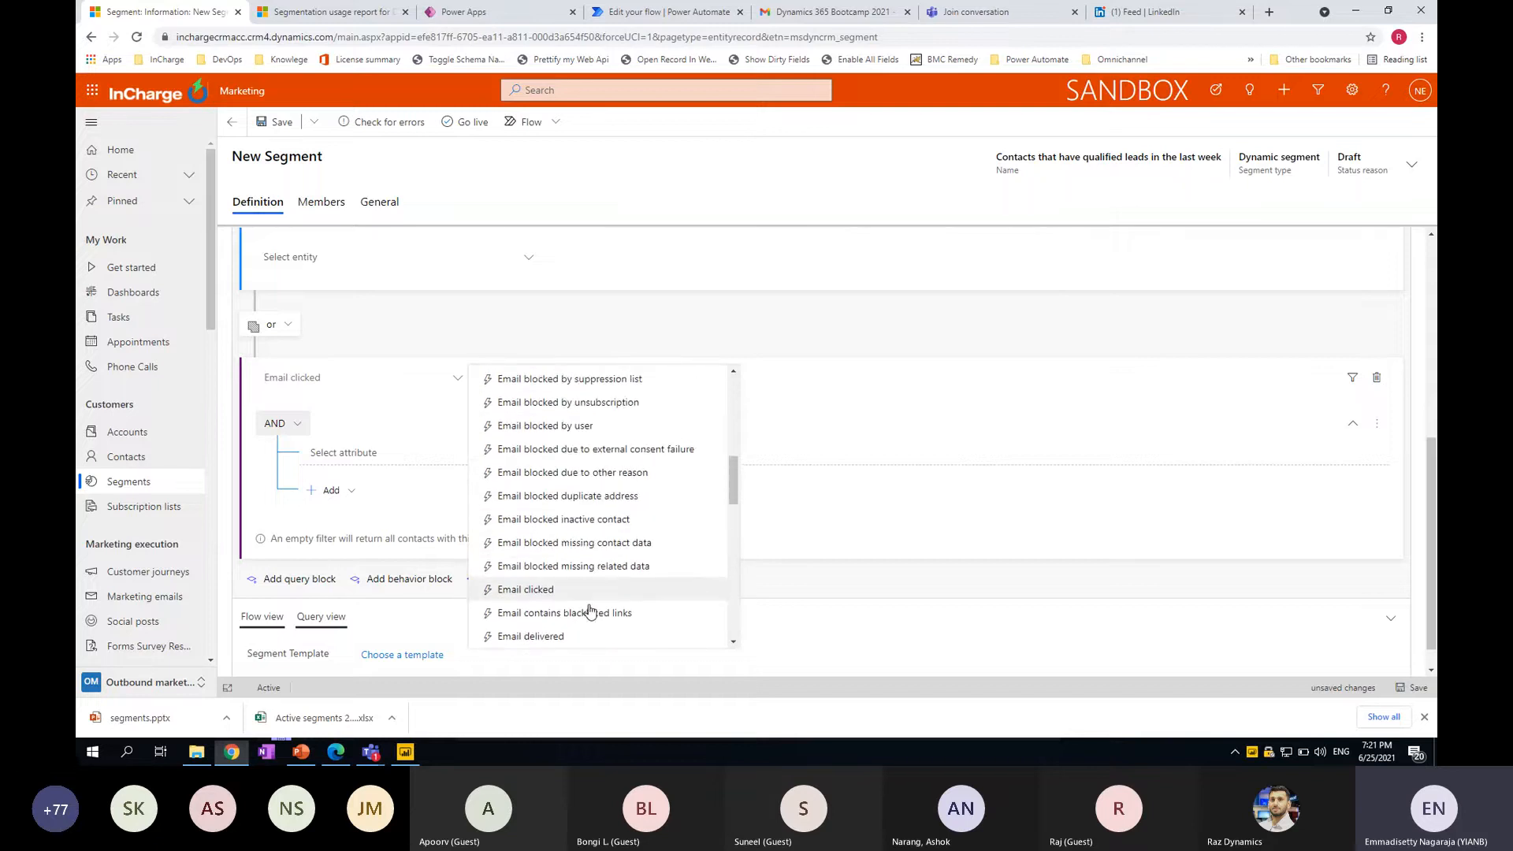
left_click(520, 591)
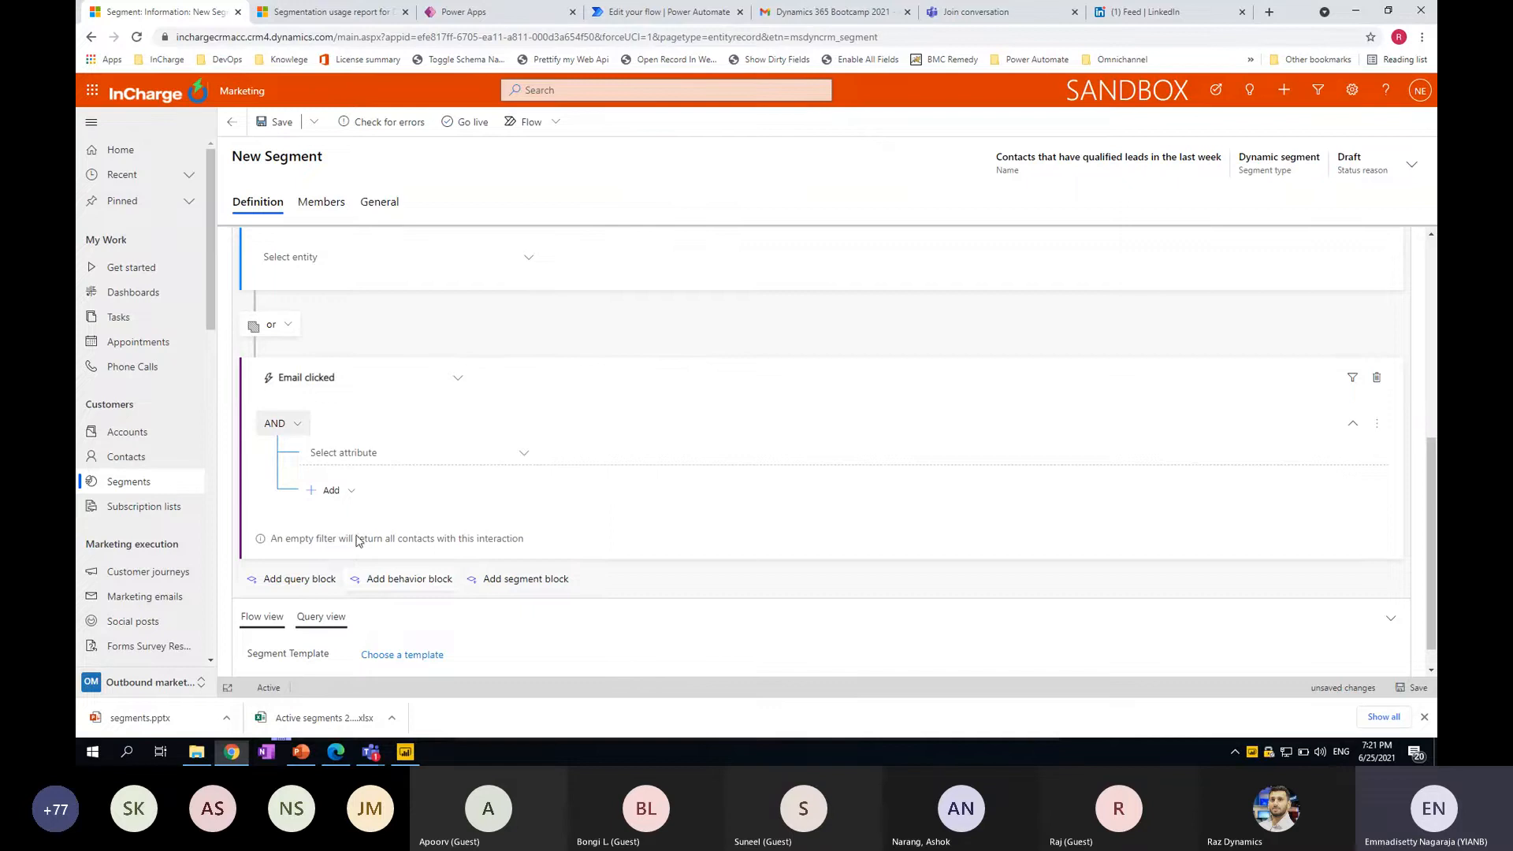
Add a condition to the Email clicked block requiring that Message is DES - Solcellsguiden Welcome Email - Mono
left_click(427, 454)
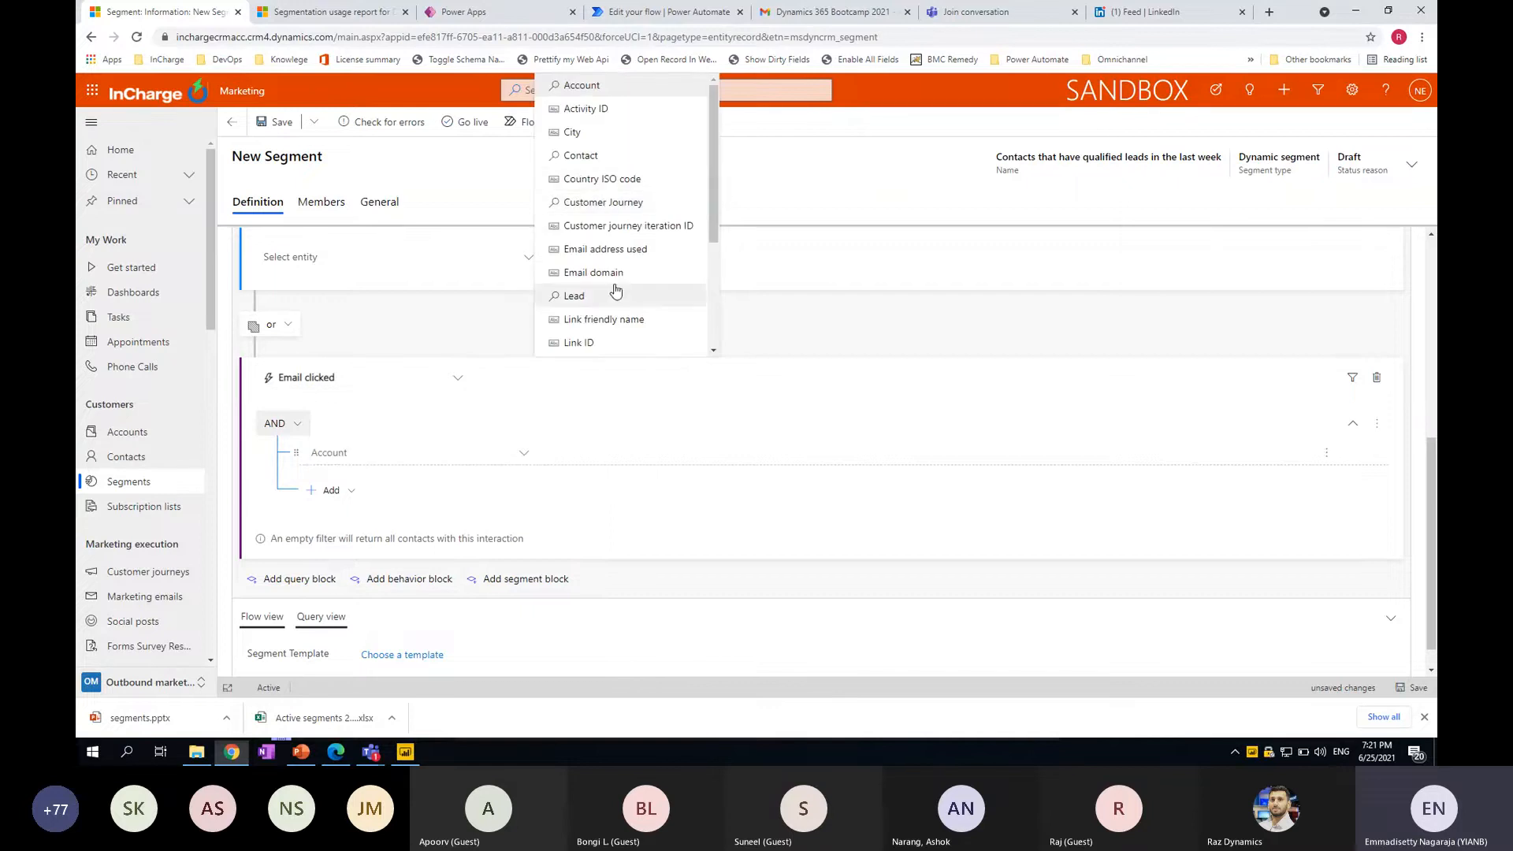
scroll(607, 303, "down", 1)
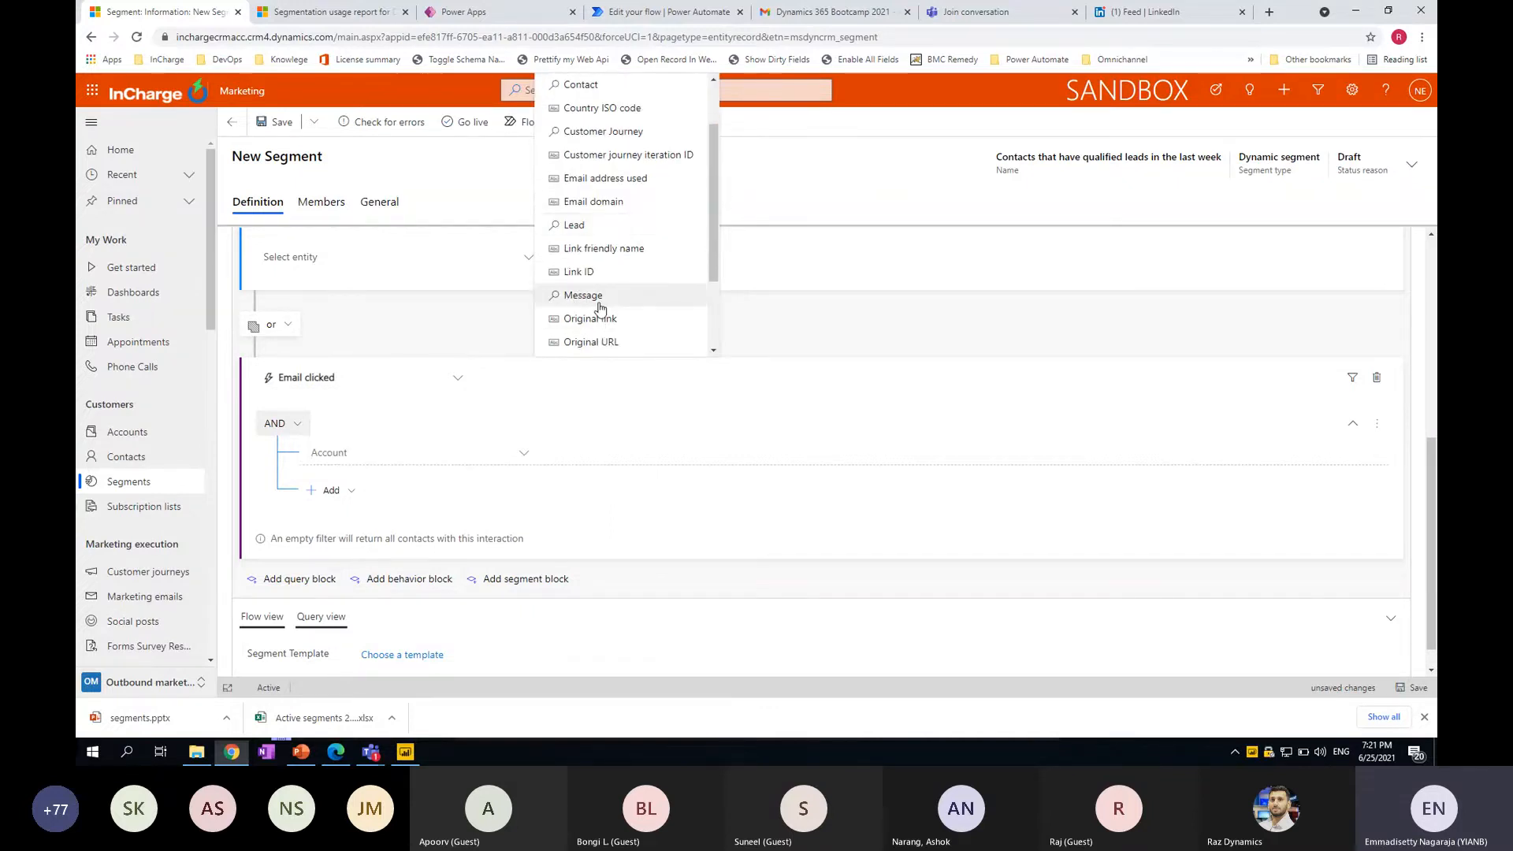
left_click(583, 296)
left_click(613, 456)
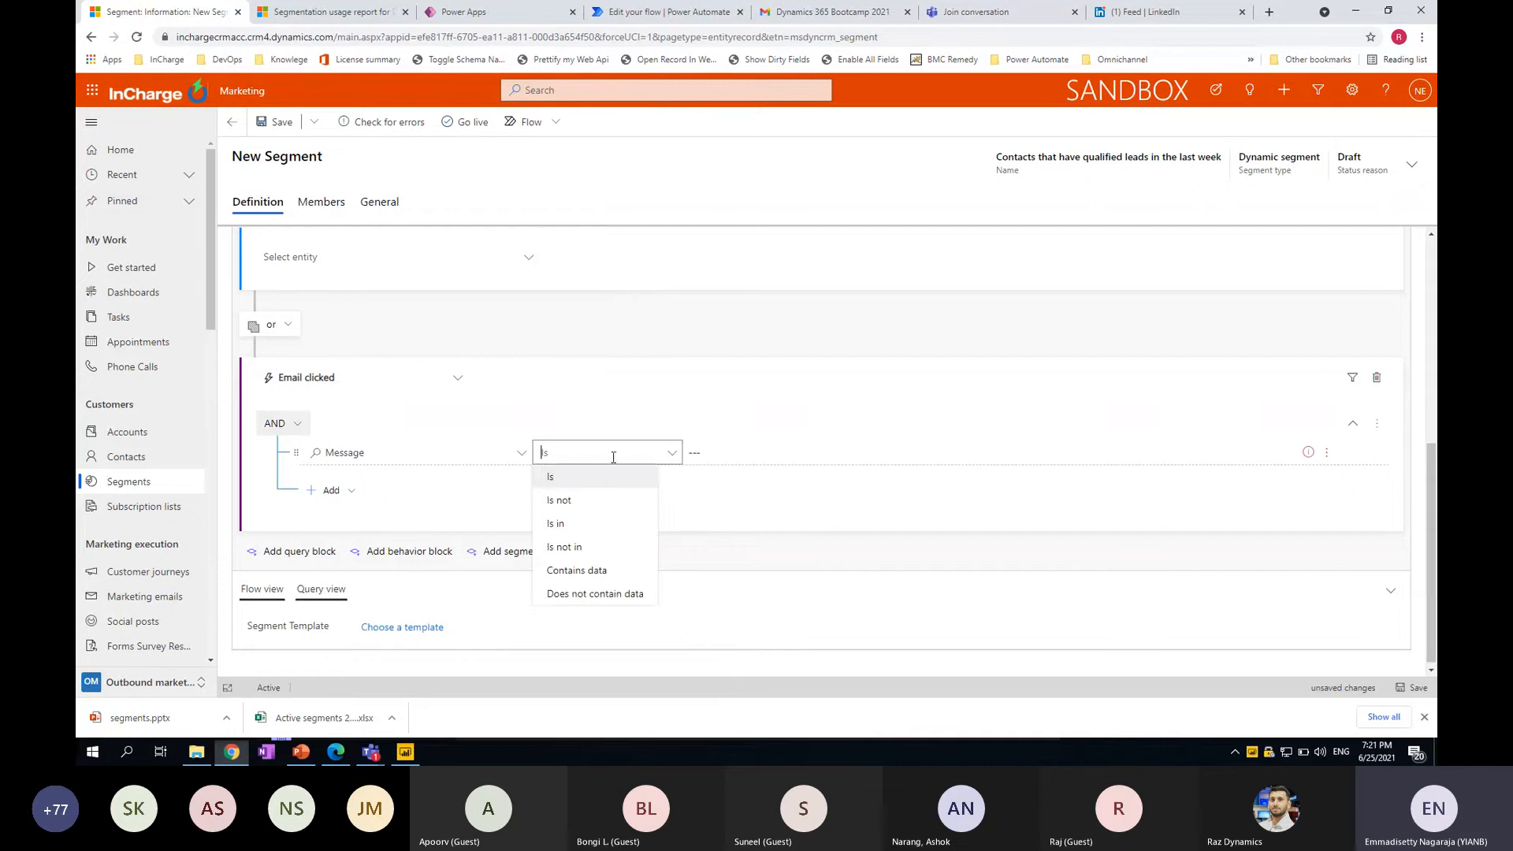
left_click(726, 459)
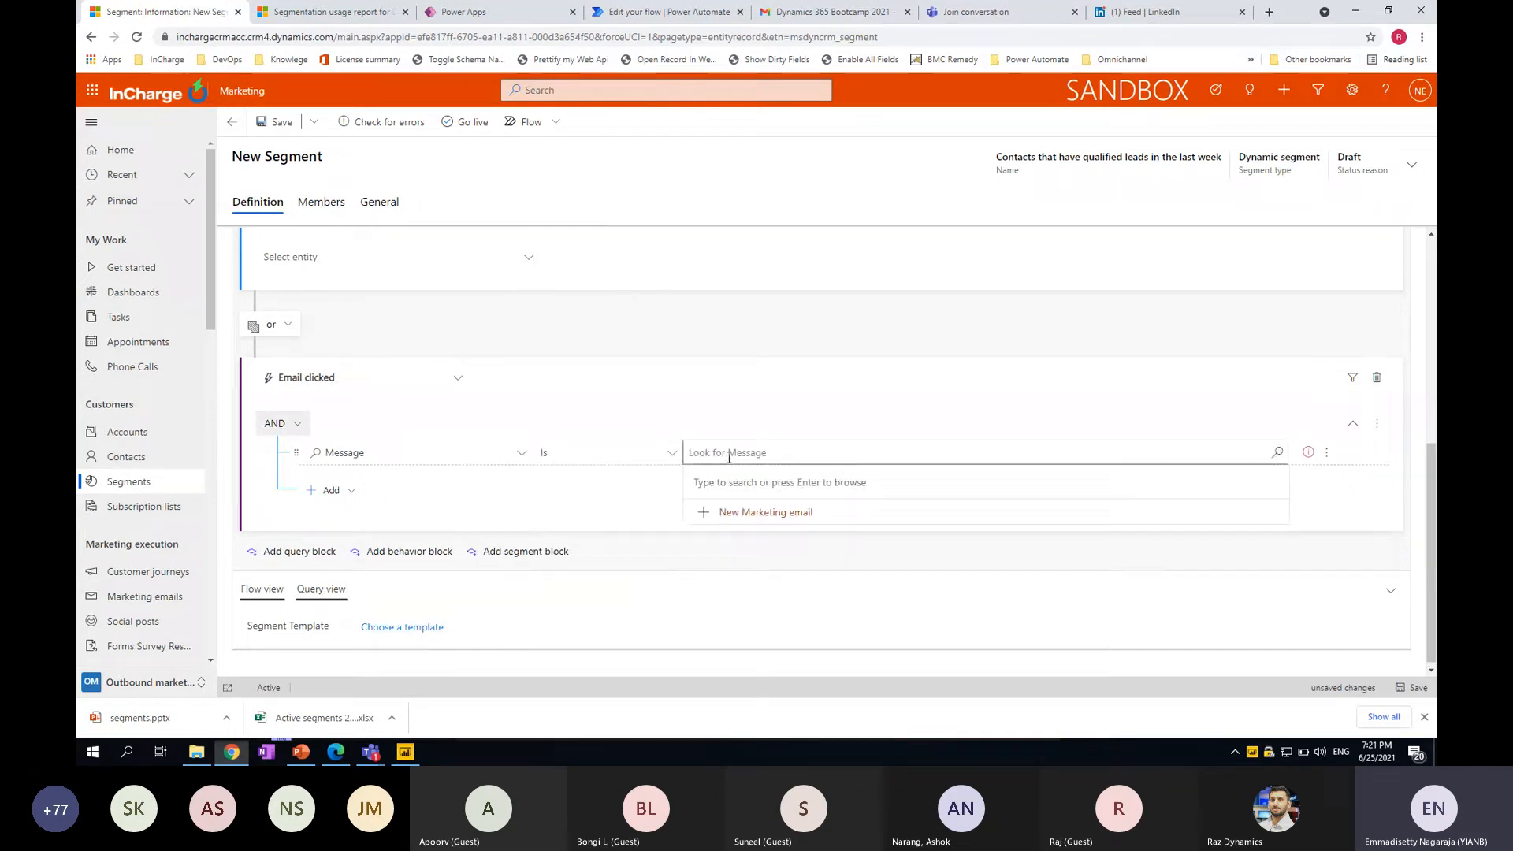
left_click(1273, 460)
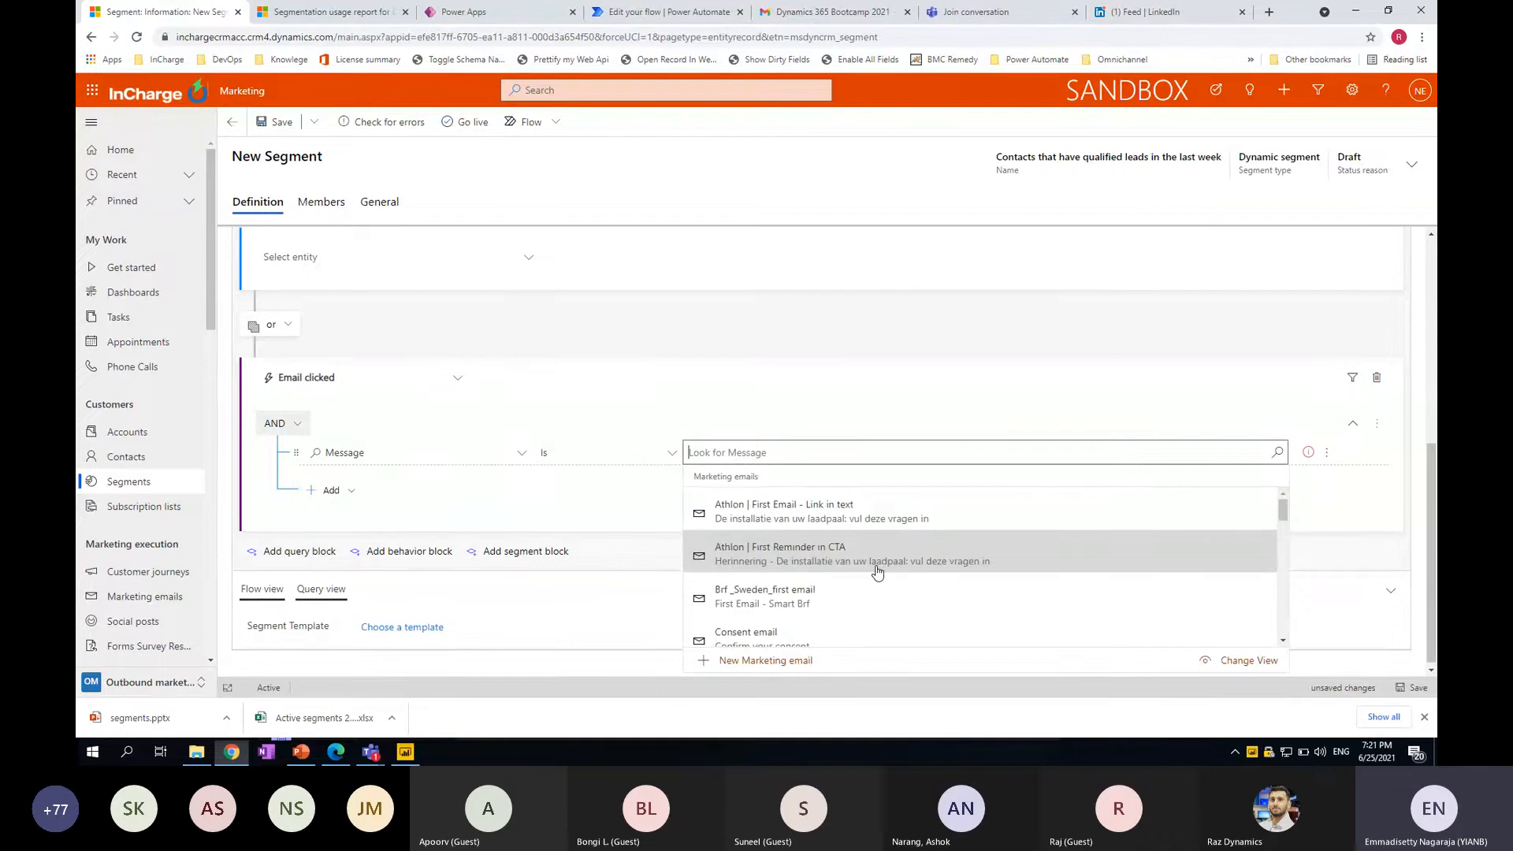
scroll(872, 600, "down", 1)
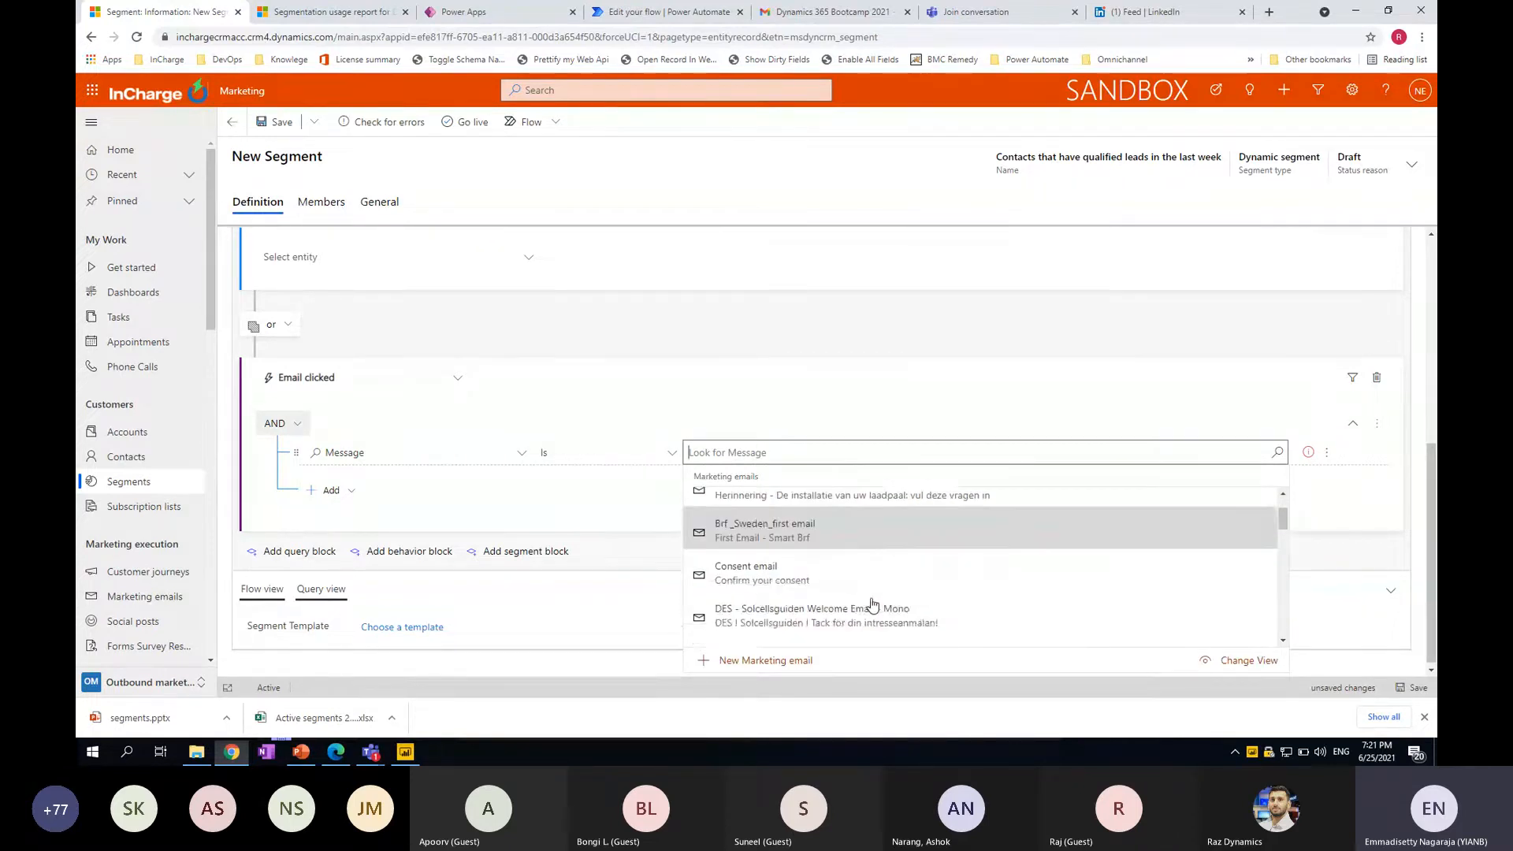
left_click(976, 611)
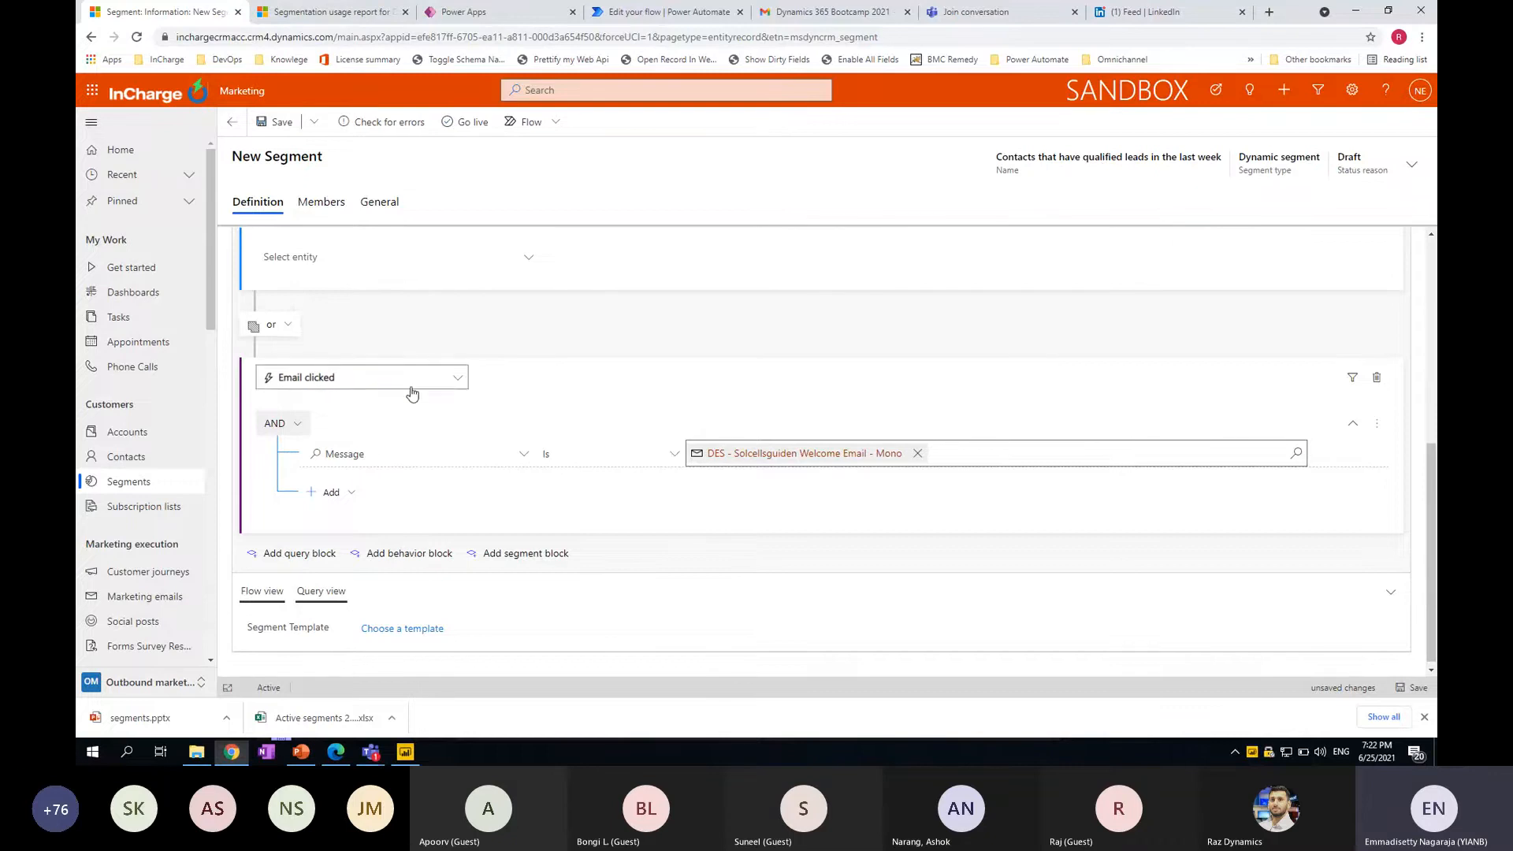
Look over the available interaction types once more and delete the Email clicked behavior block
left_click(361, 384)
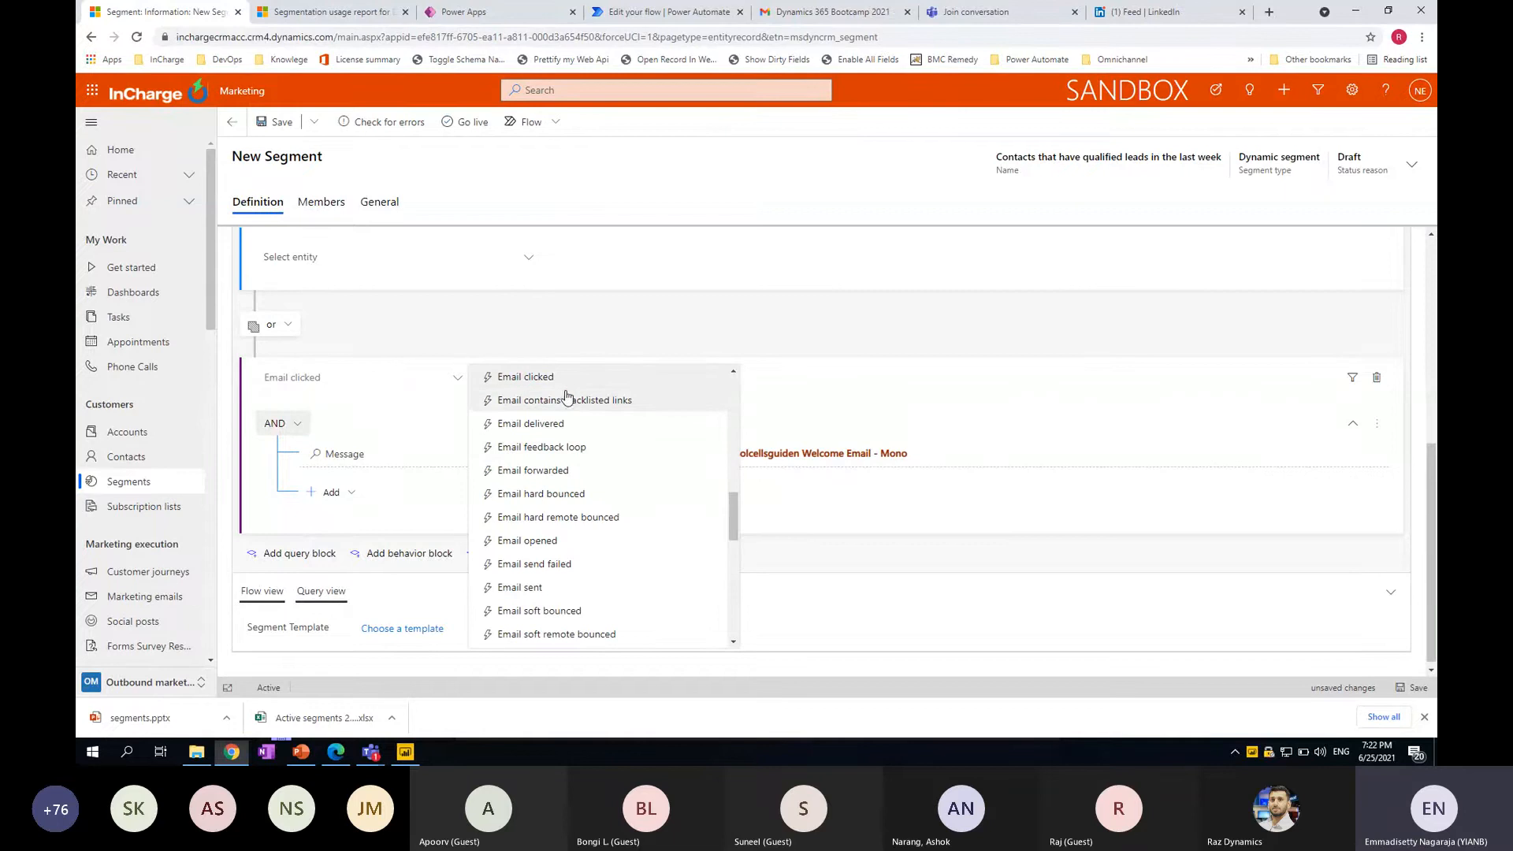
left_click(359, 408)
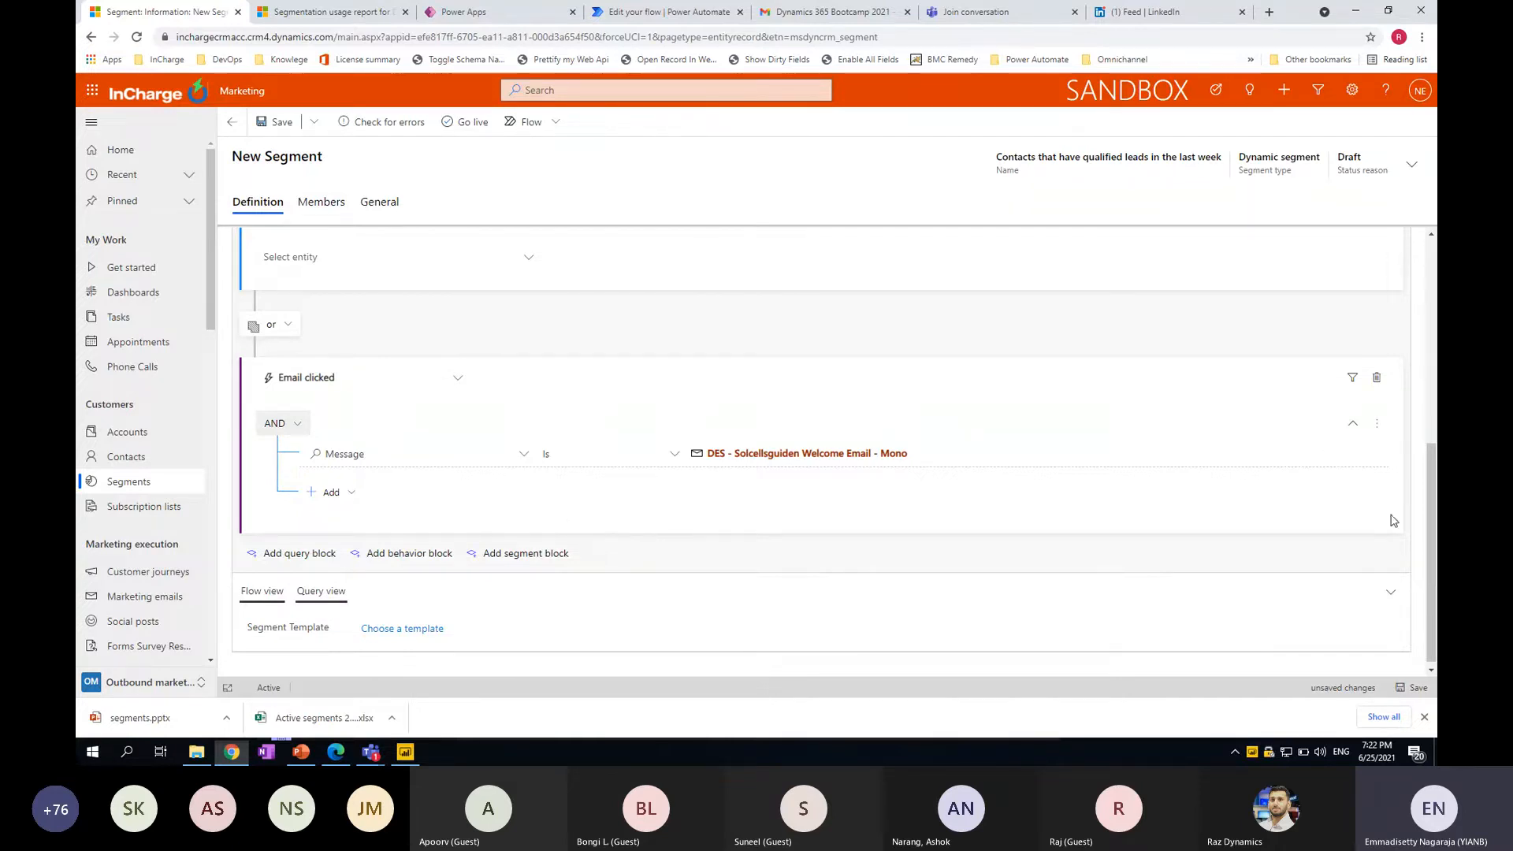
scroll(939, 648, "up", 10)
scroll(939, 648, "down", 5)
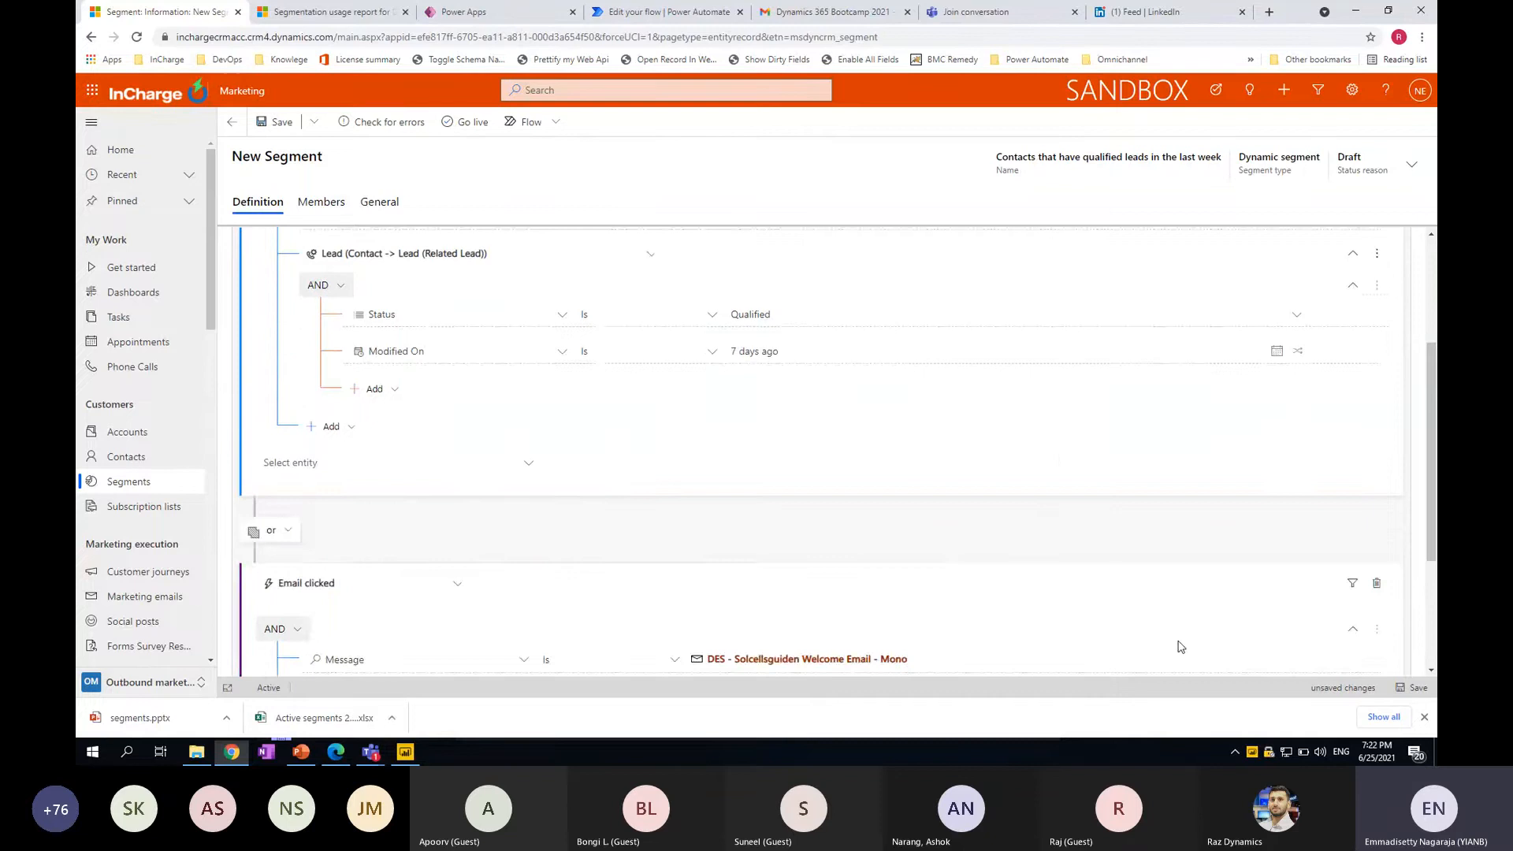
left_click(1378, 586)
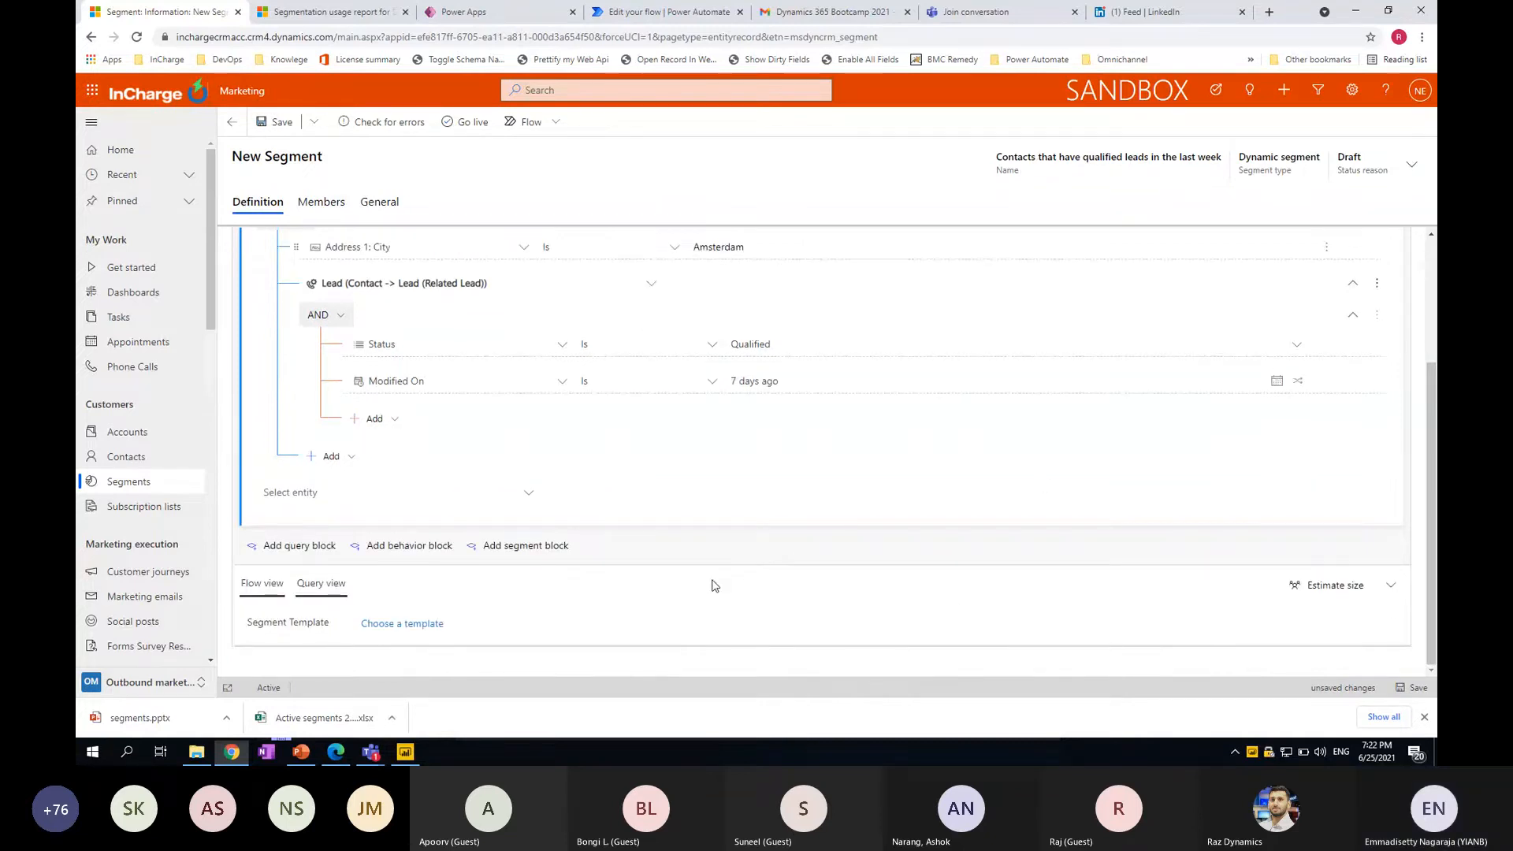
Save the segment, dismiss the browser's downloads bar and set the segment live
scroll(713, 586, "up", 3)
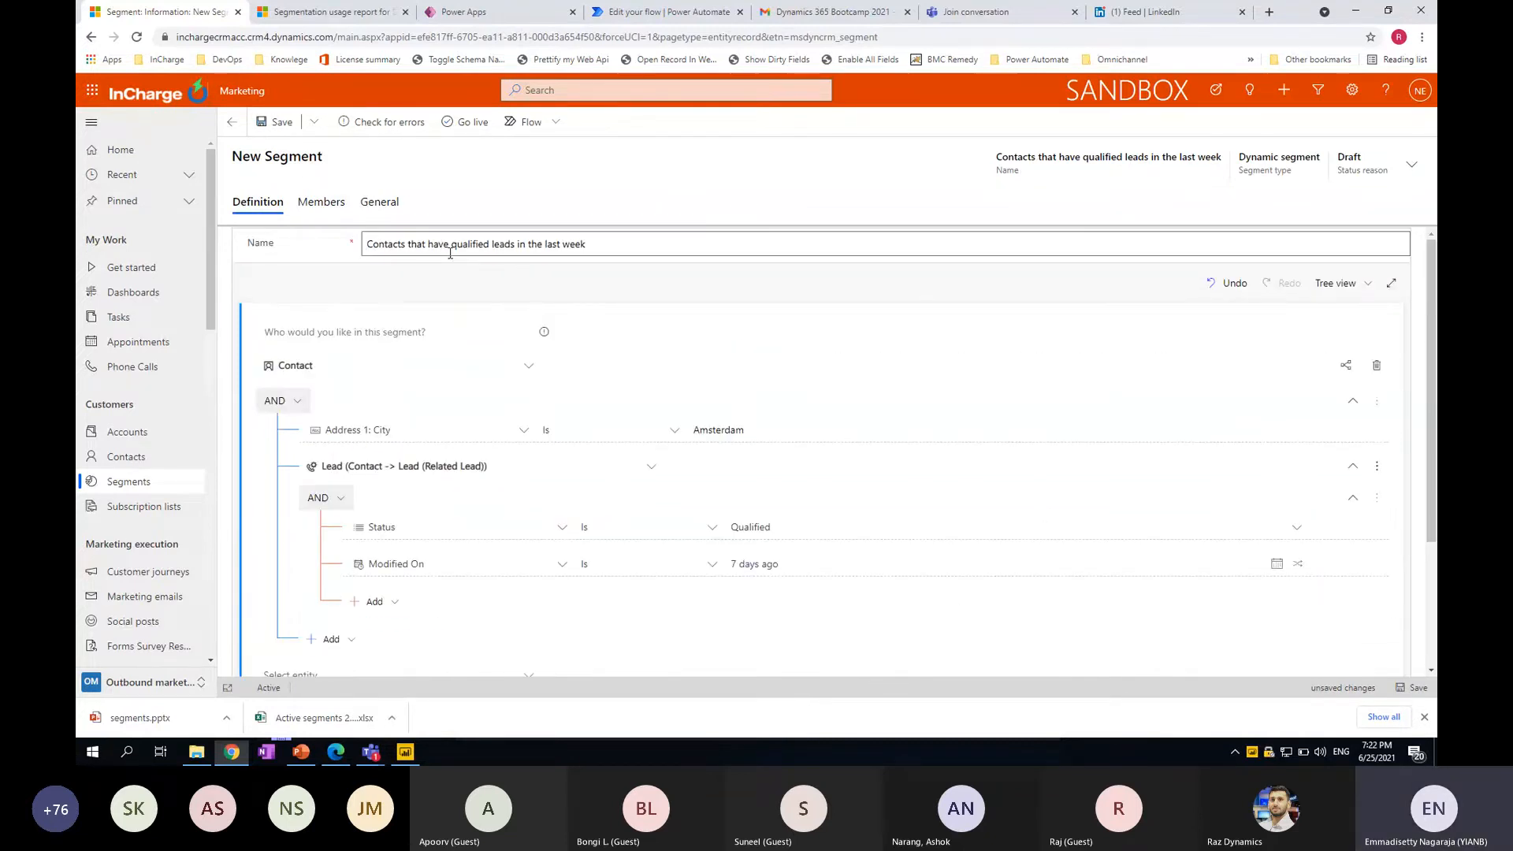
key("ctrl+s")
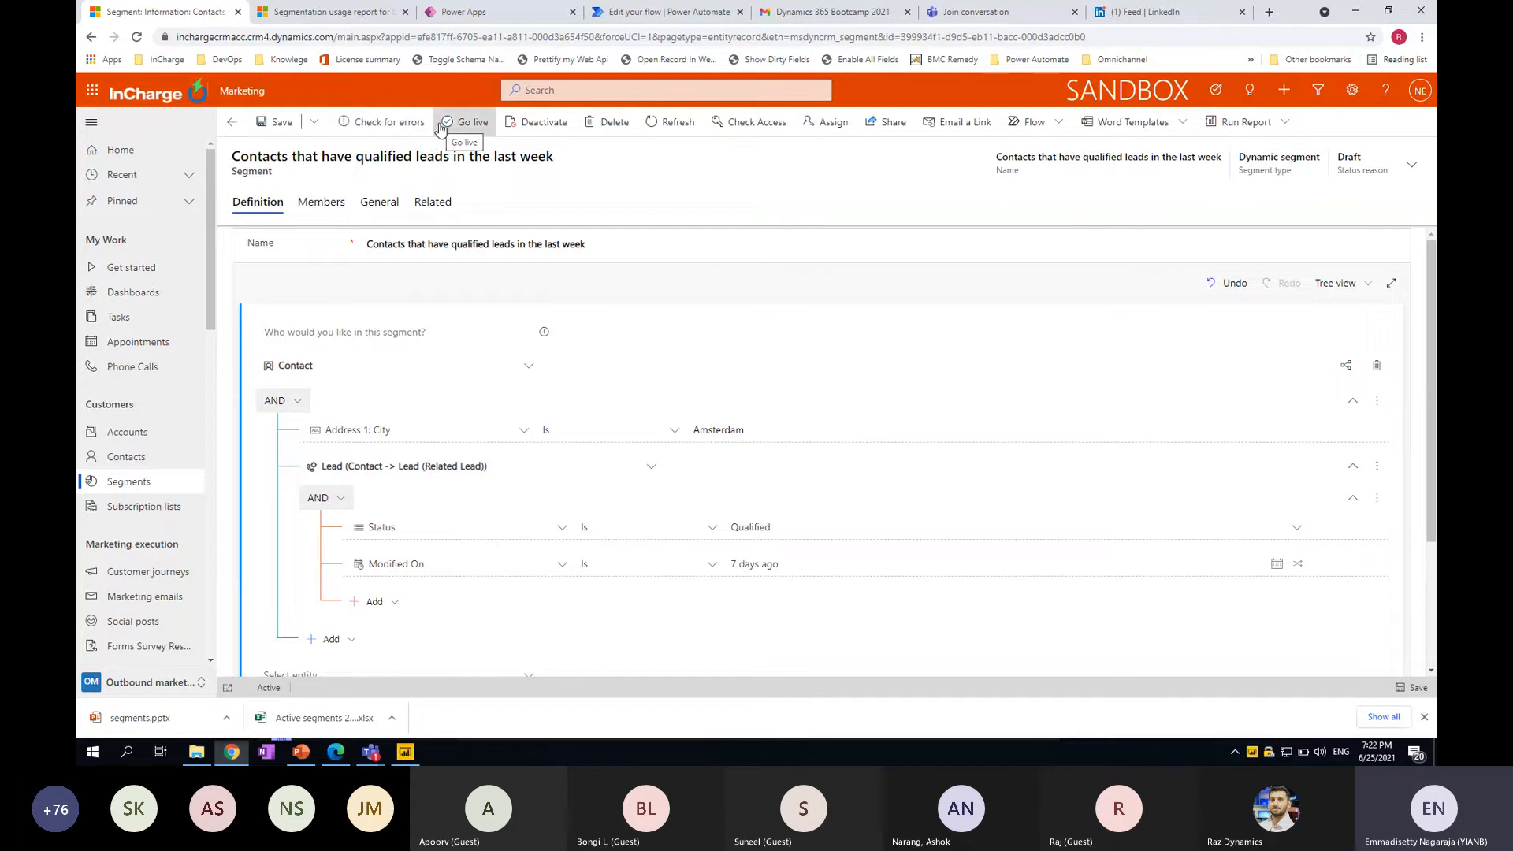
left_click(1425, 718)
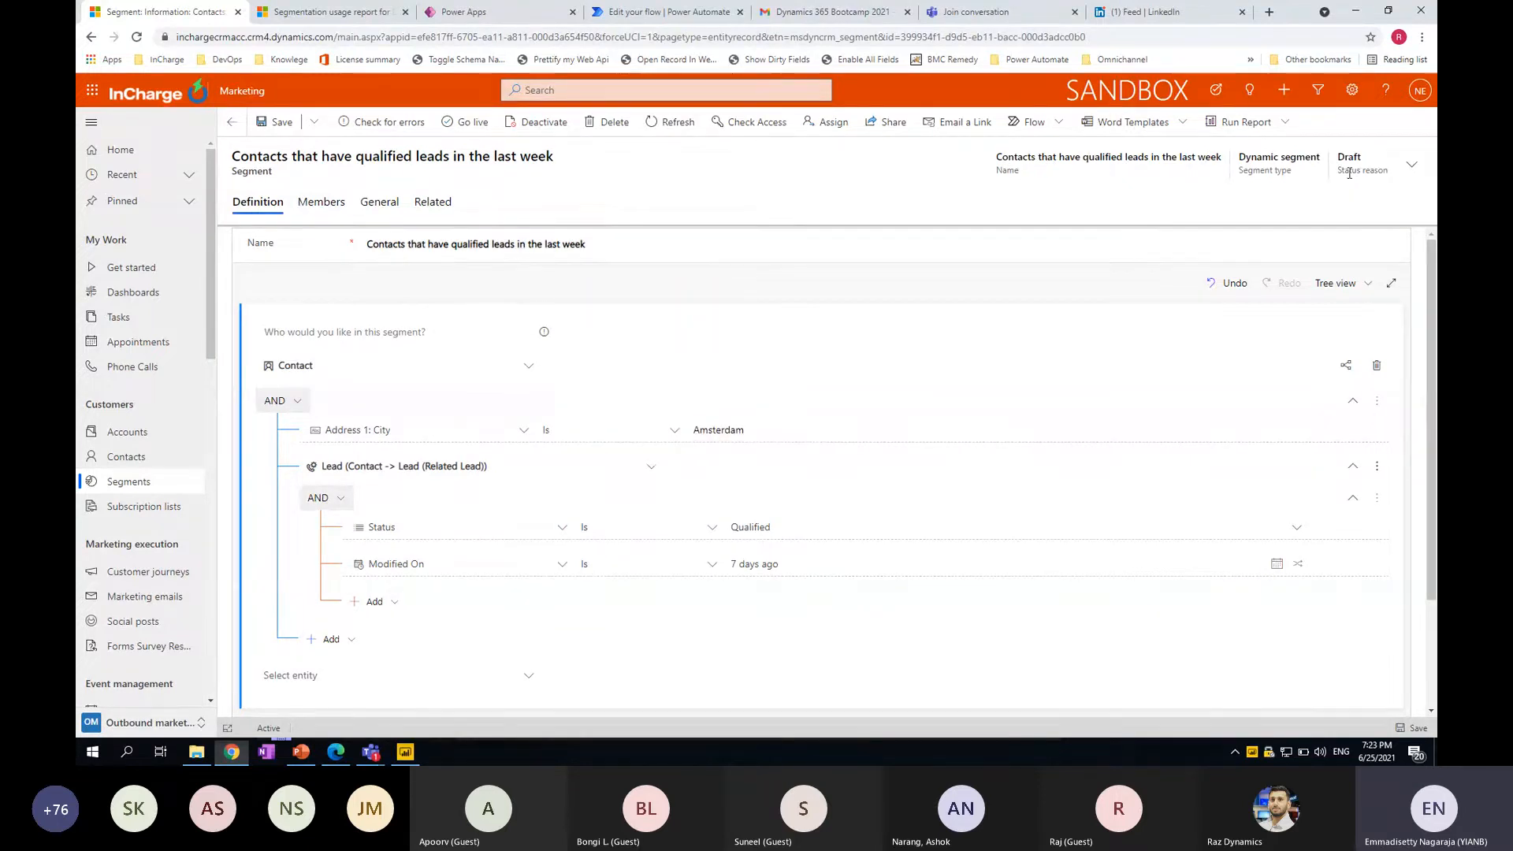
left_click(468, 125)
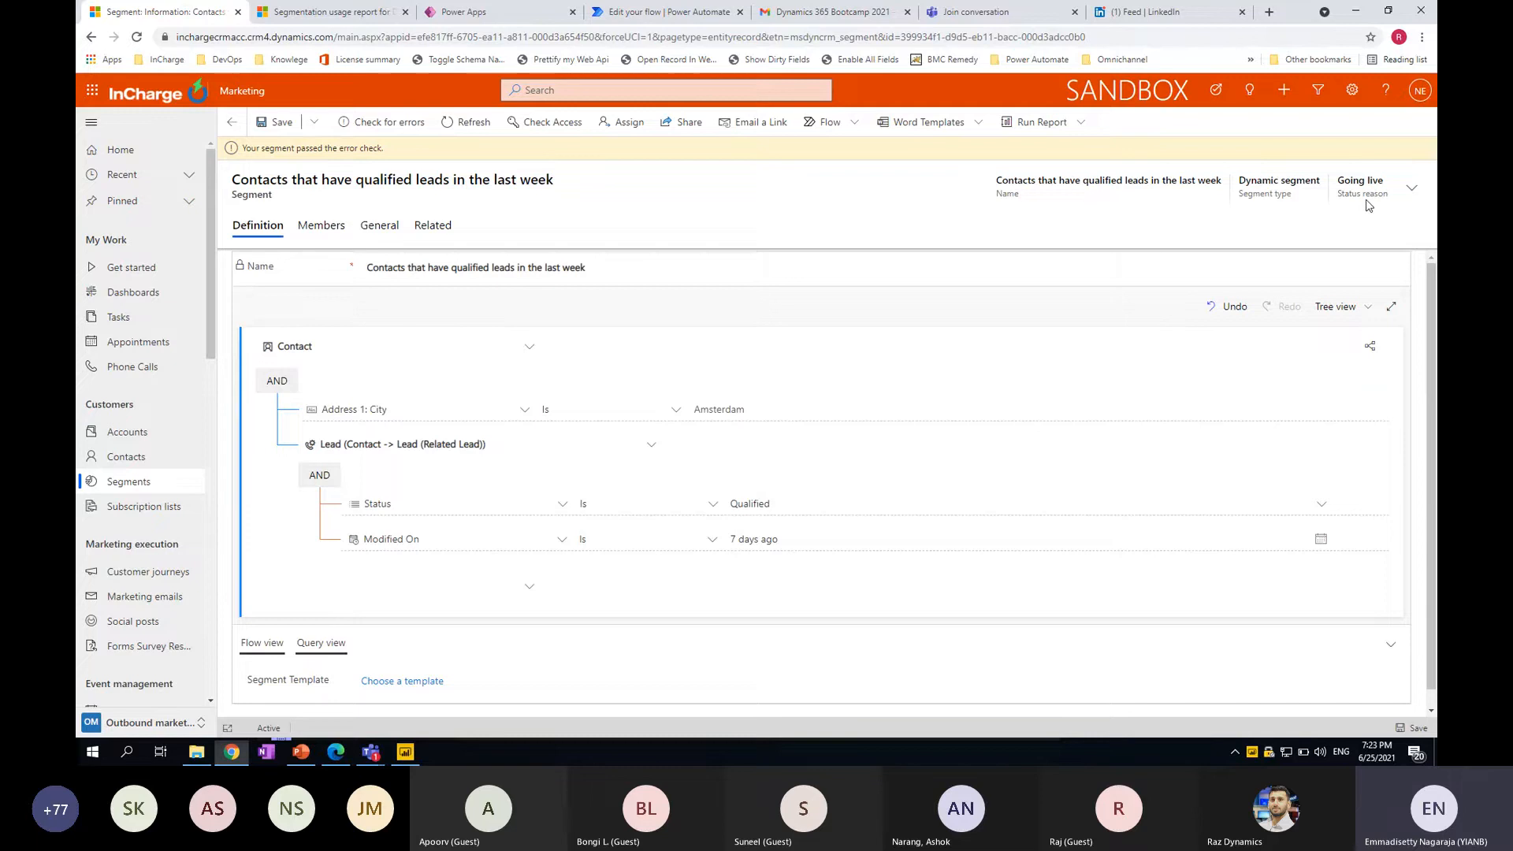
Reload the segment page and examine the segment's member list and general details
left_click(138, 39)
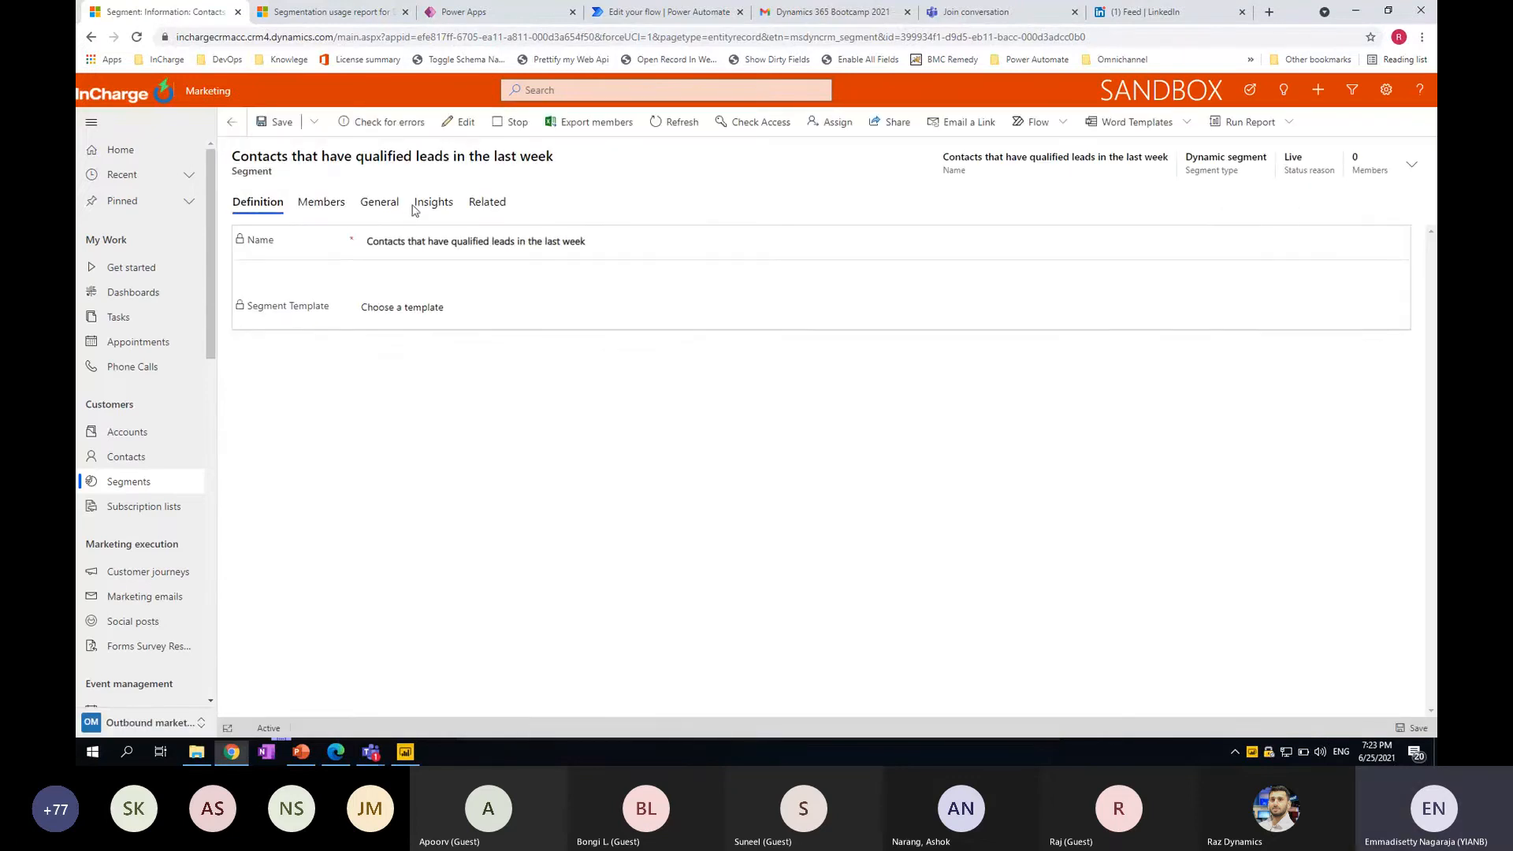
left_click(324, 203)
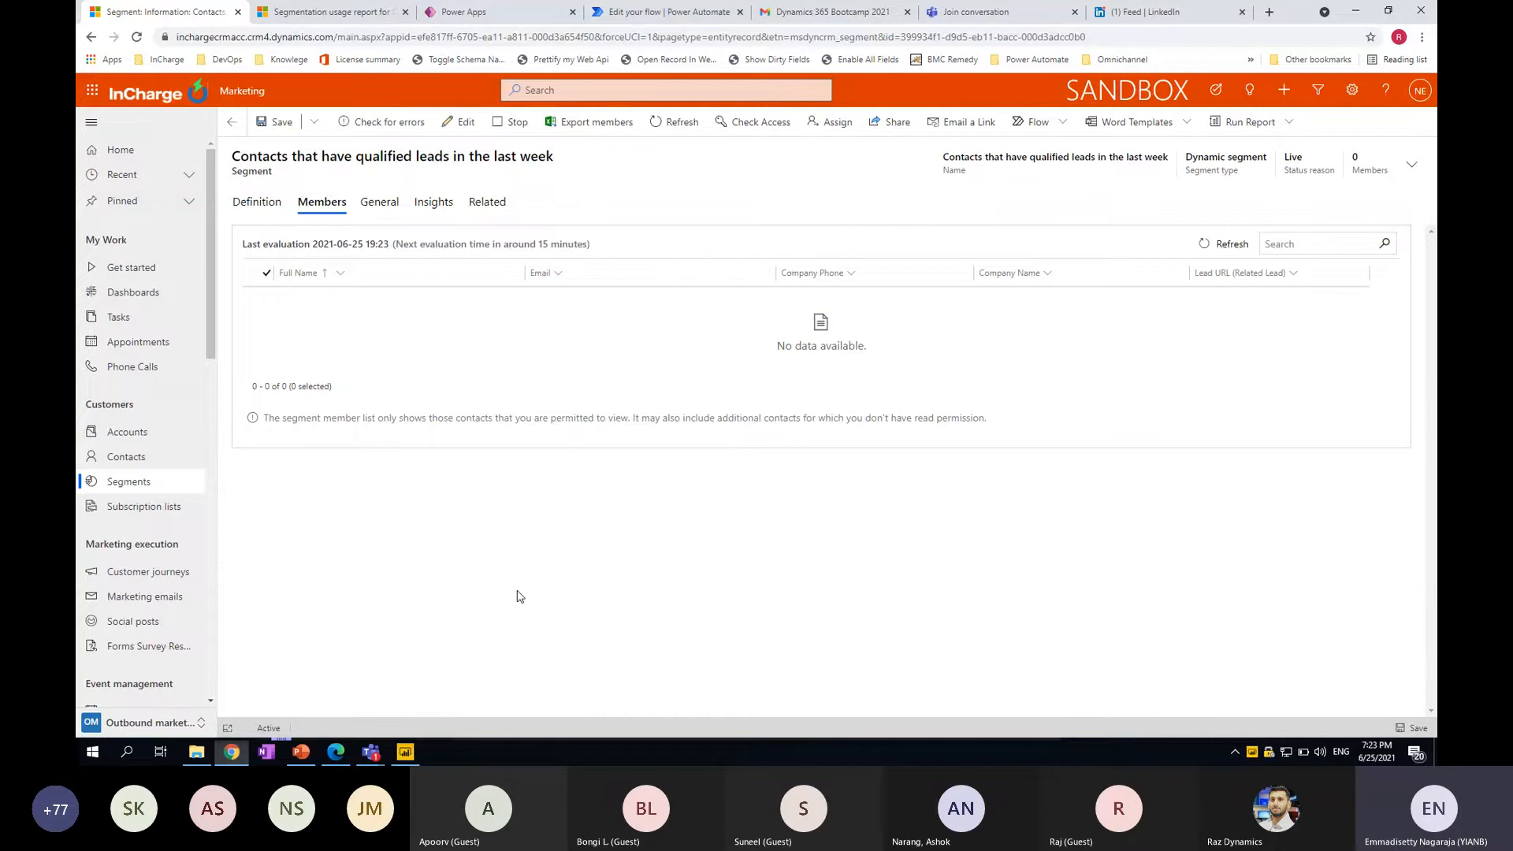
left_click(371, 204)
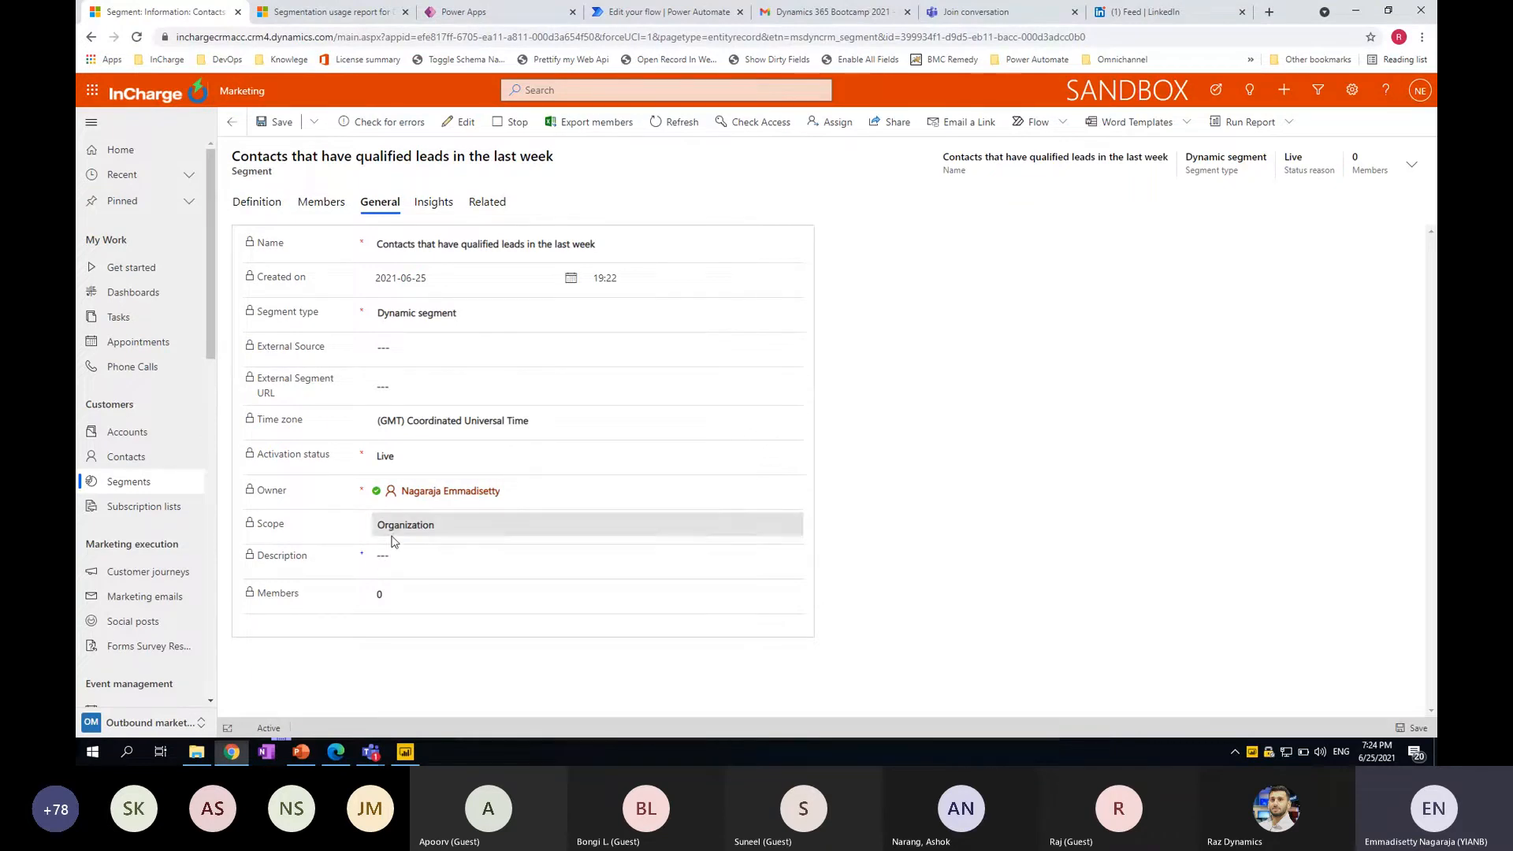
Check the segment's definition, return to the segments list and start a new static segment named Test
left_click(257, 202)
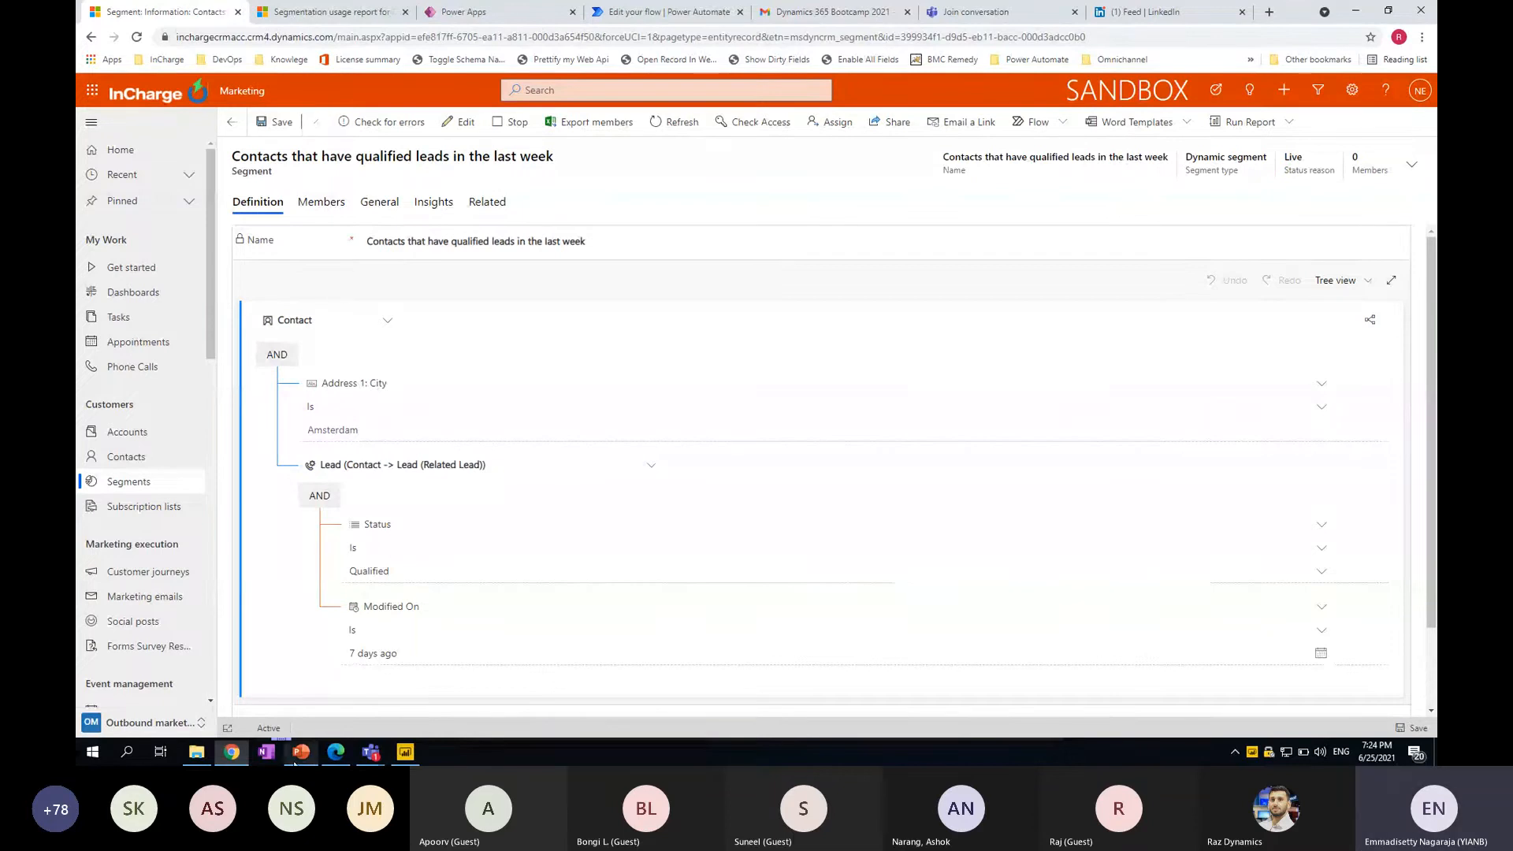
left_click(152, 483)
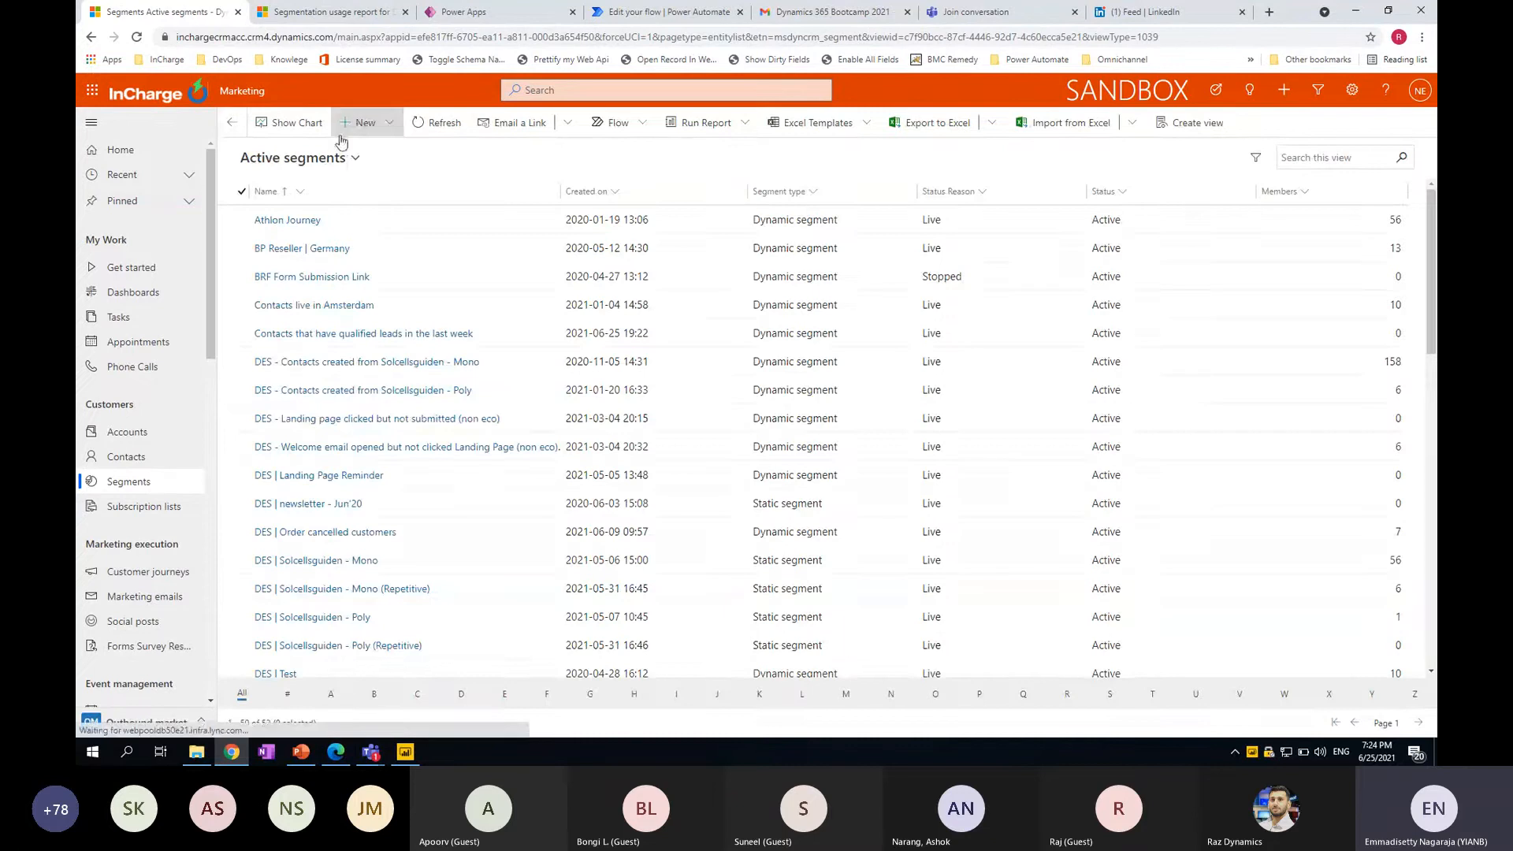
left_click(364, 125)
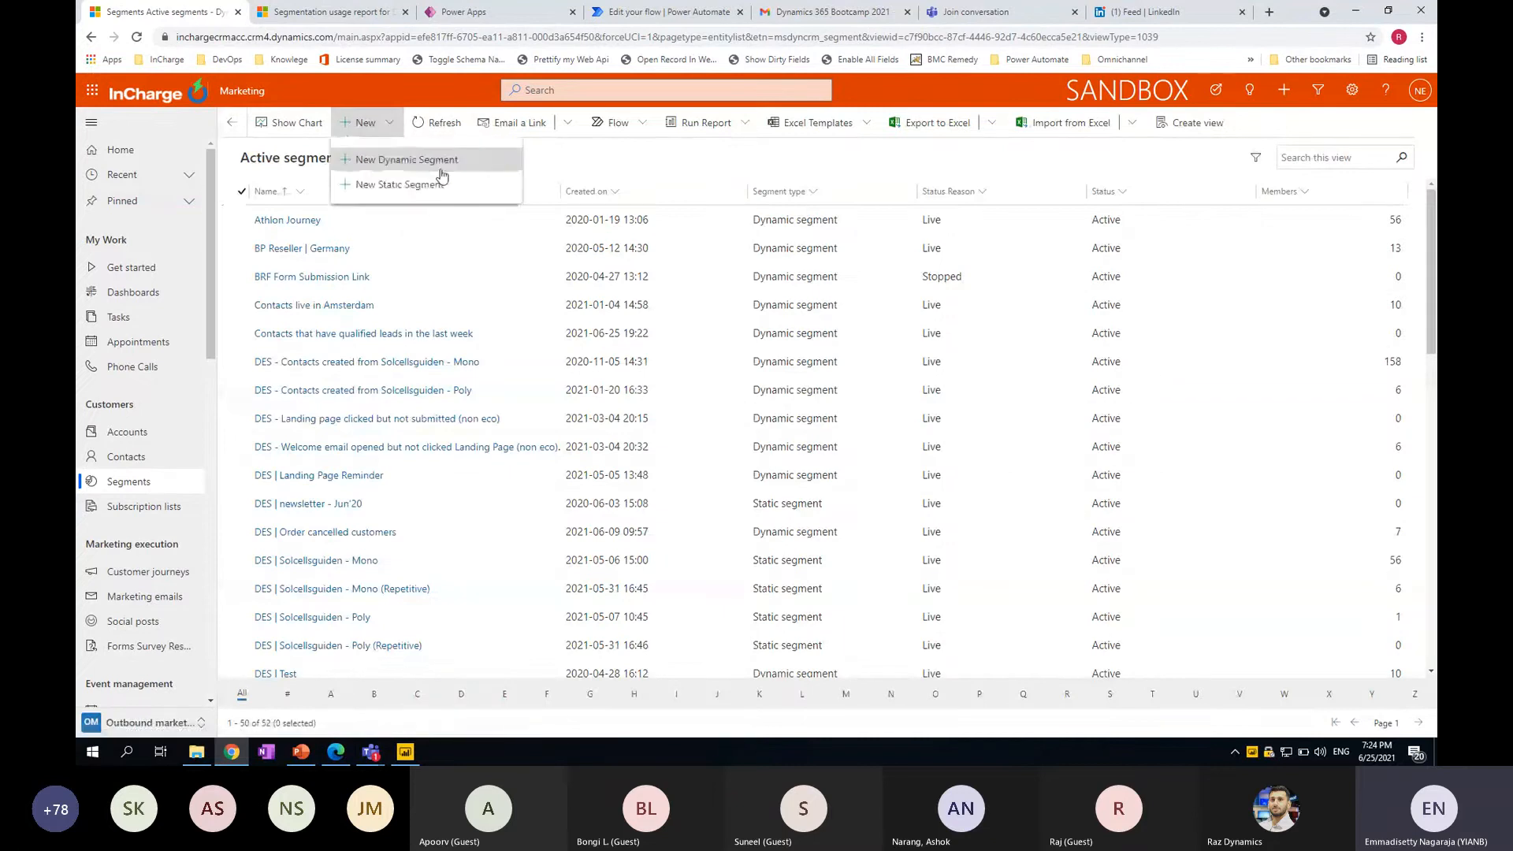
left_click(402, 185)
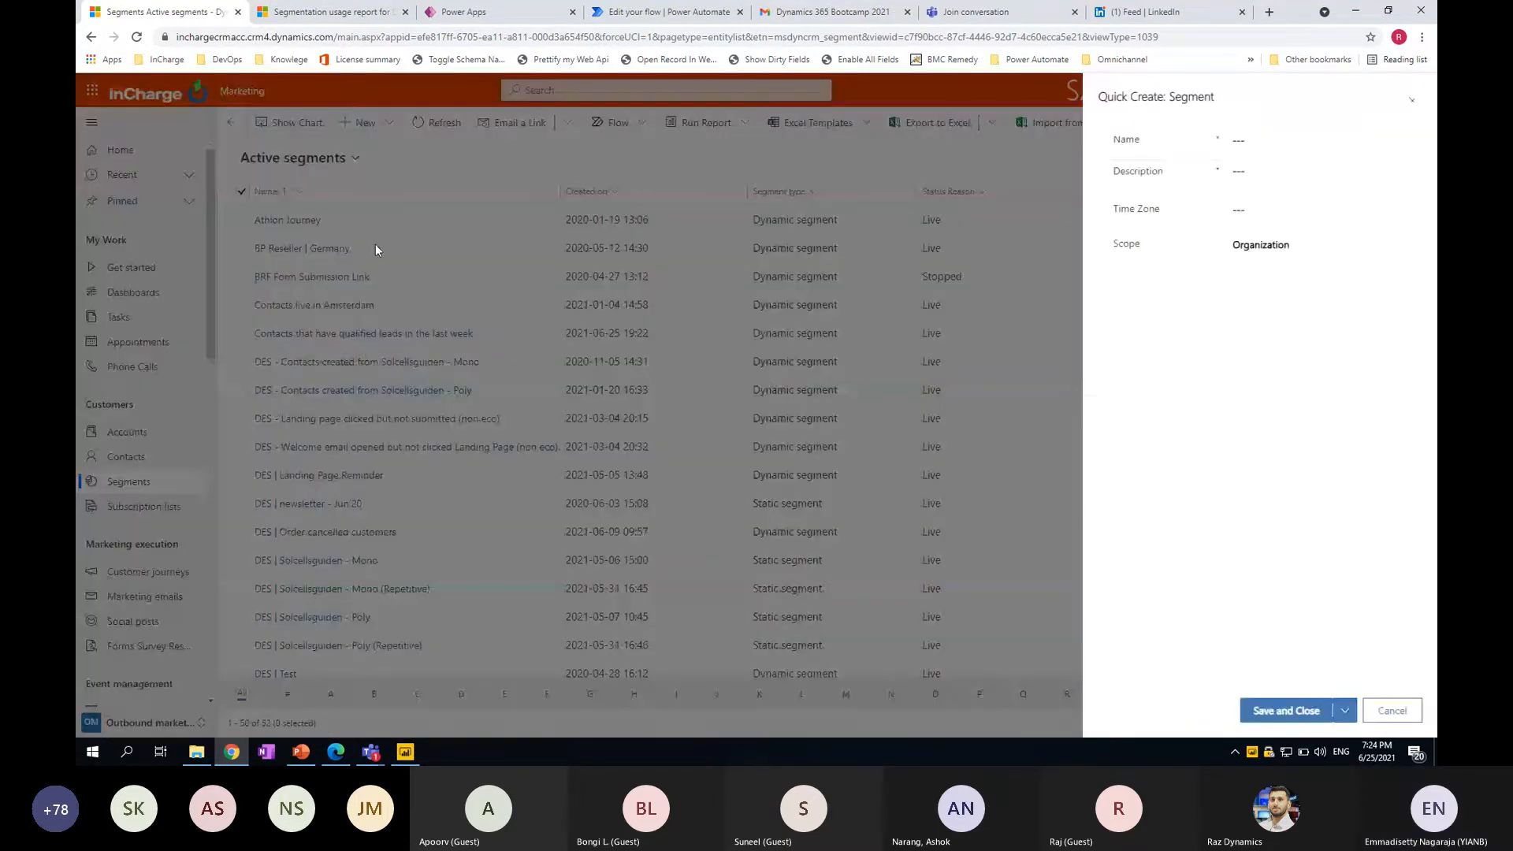
type("T")
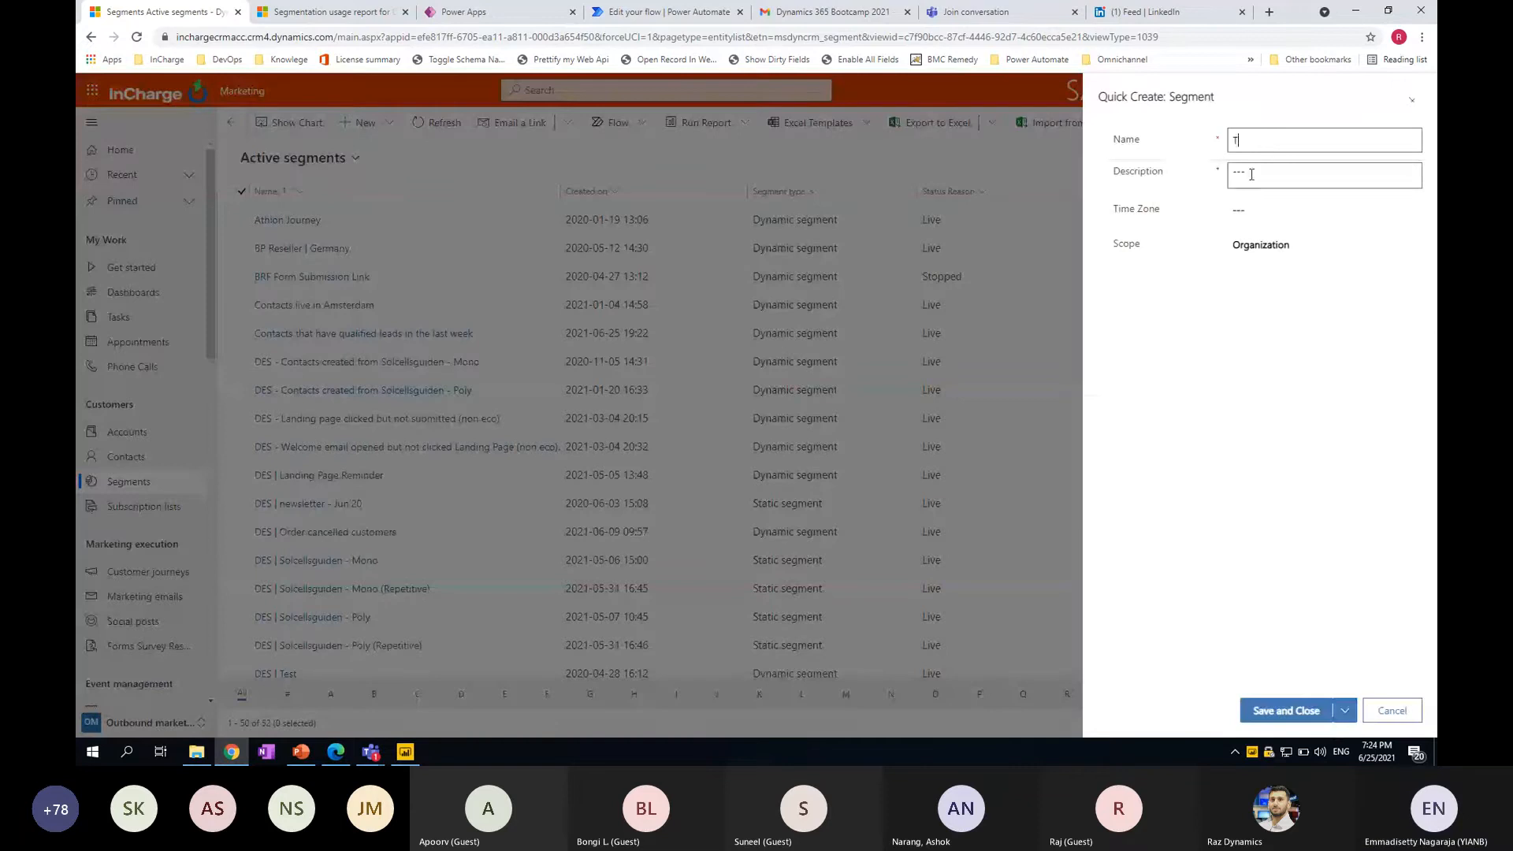
type("est")
Set the new segment's time zone to (GMT+01:00) Amsterdam, Berlin, Bern, Rome, Stockholm, Vienna and save it
left_click(1338, 211)
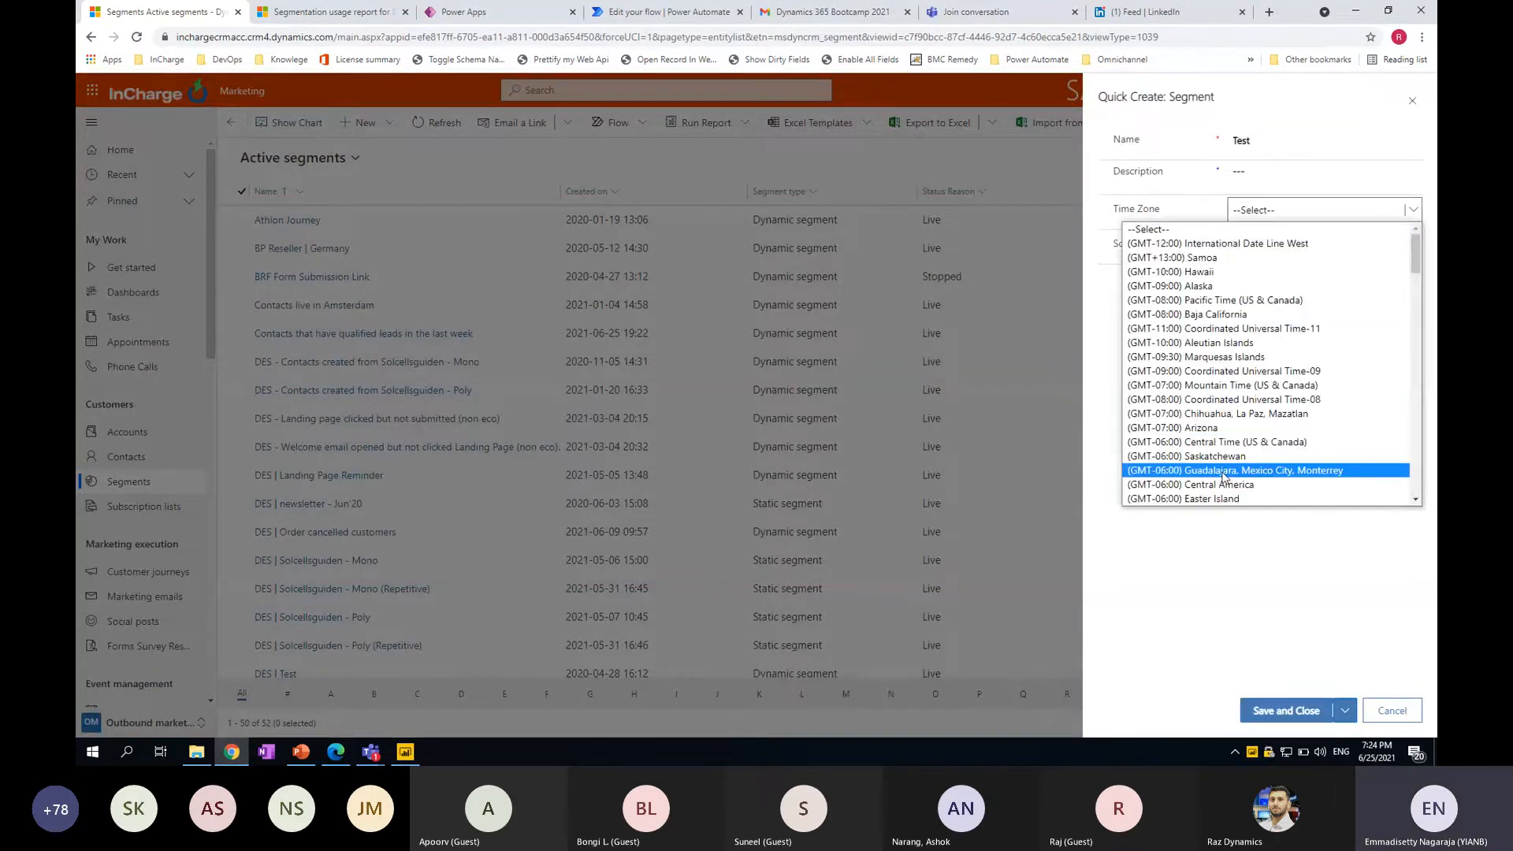
scroll(1232, 451, "down", 3)
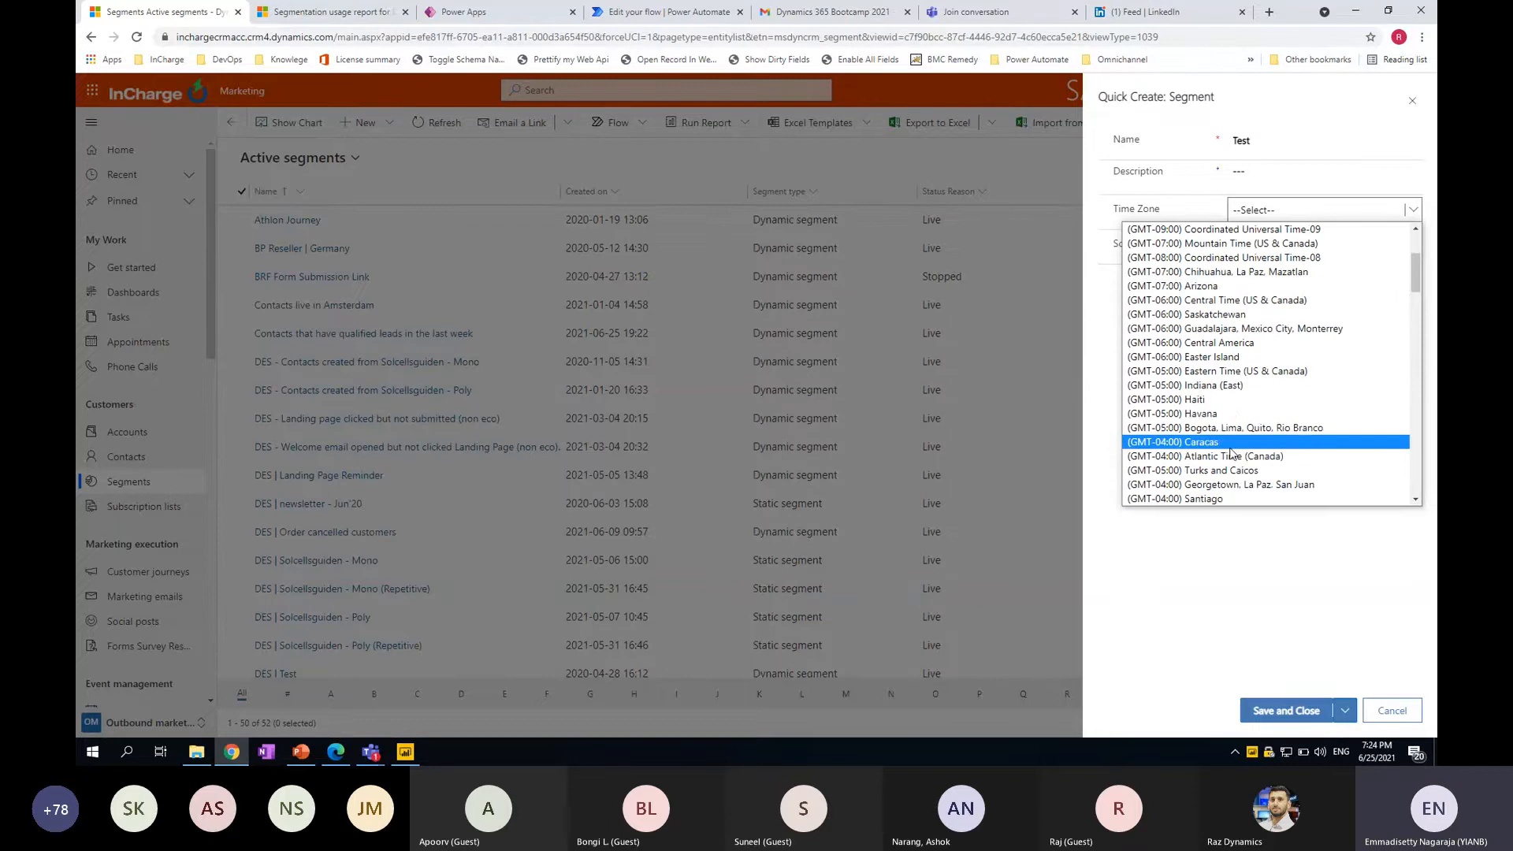
scroll(1225, 436, "up", 1)
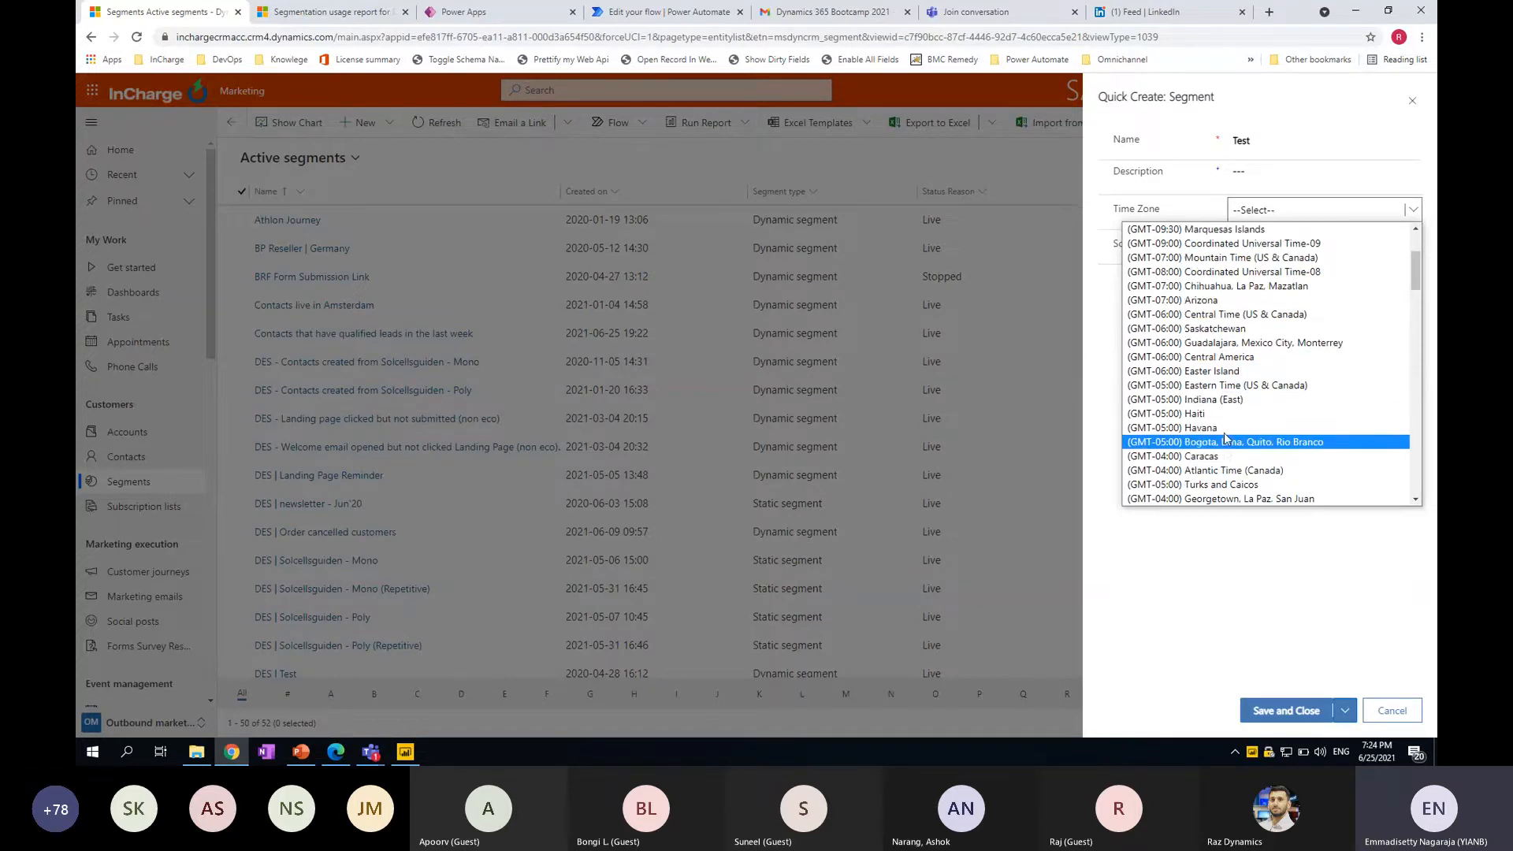
scroll(1225, 434, "up", 3)
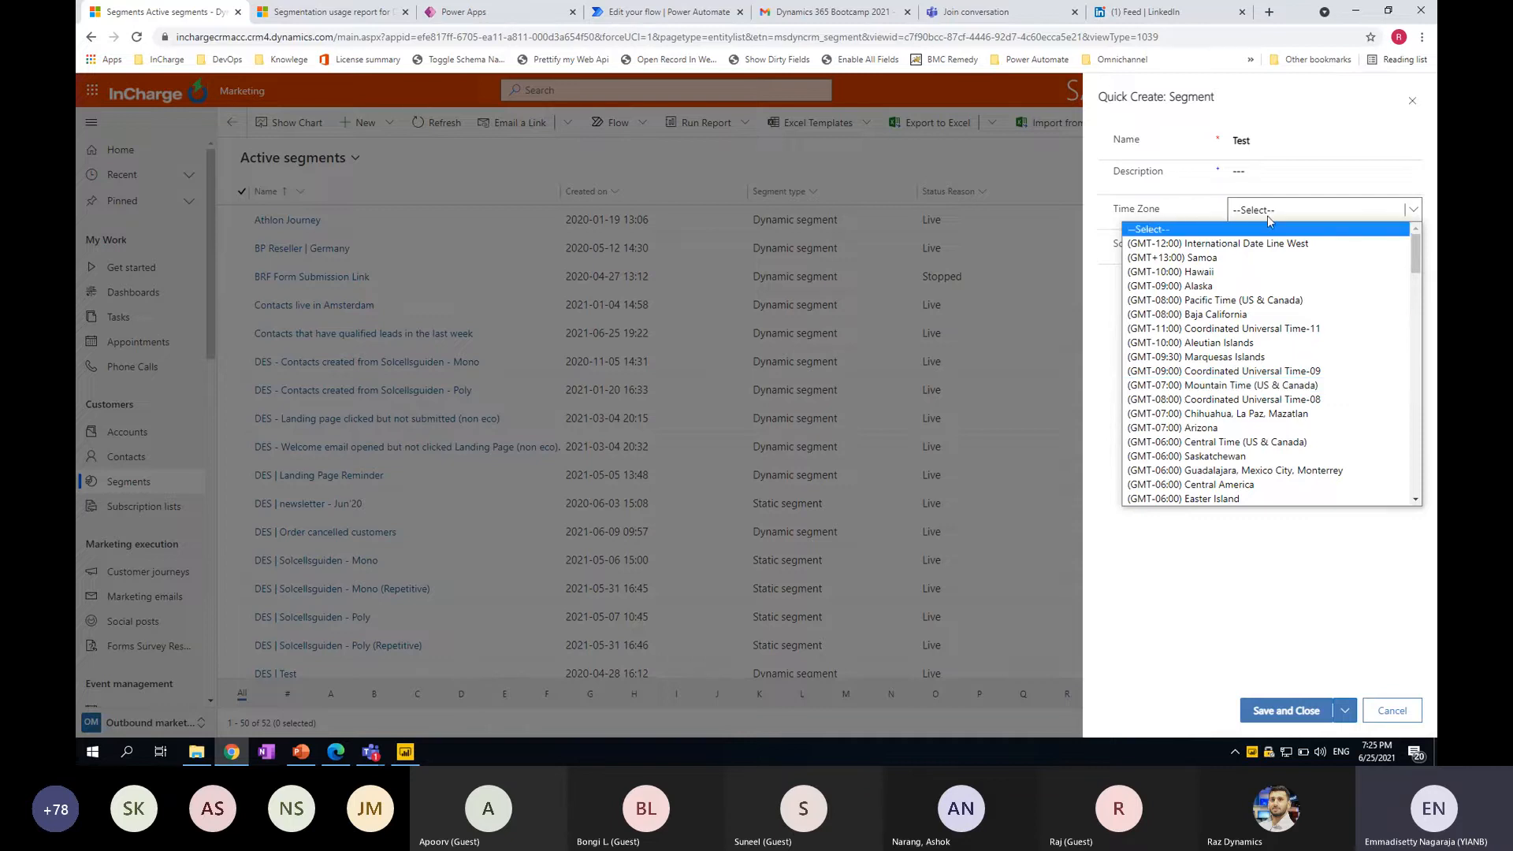
scroll(1245, 421, "down", 2)
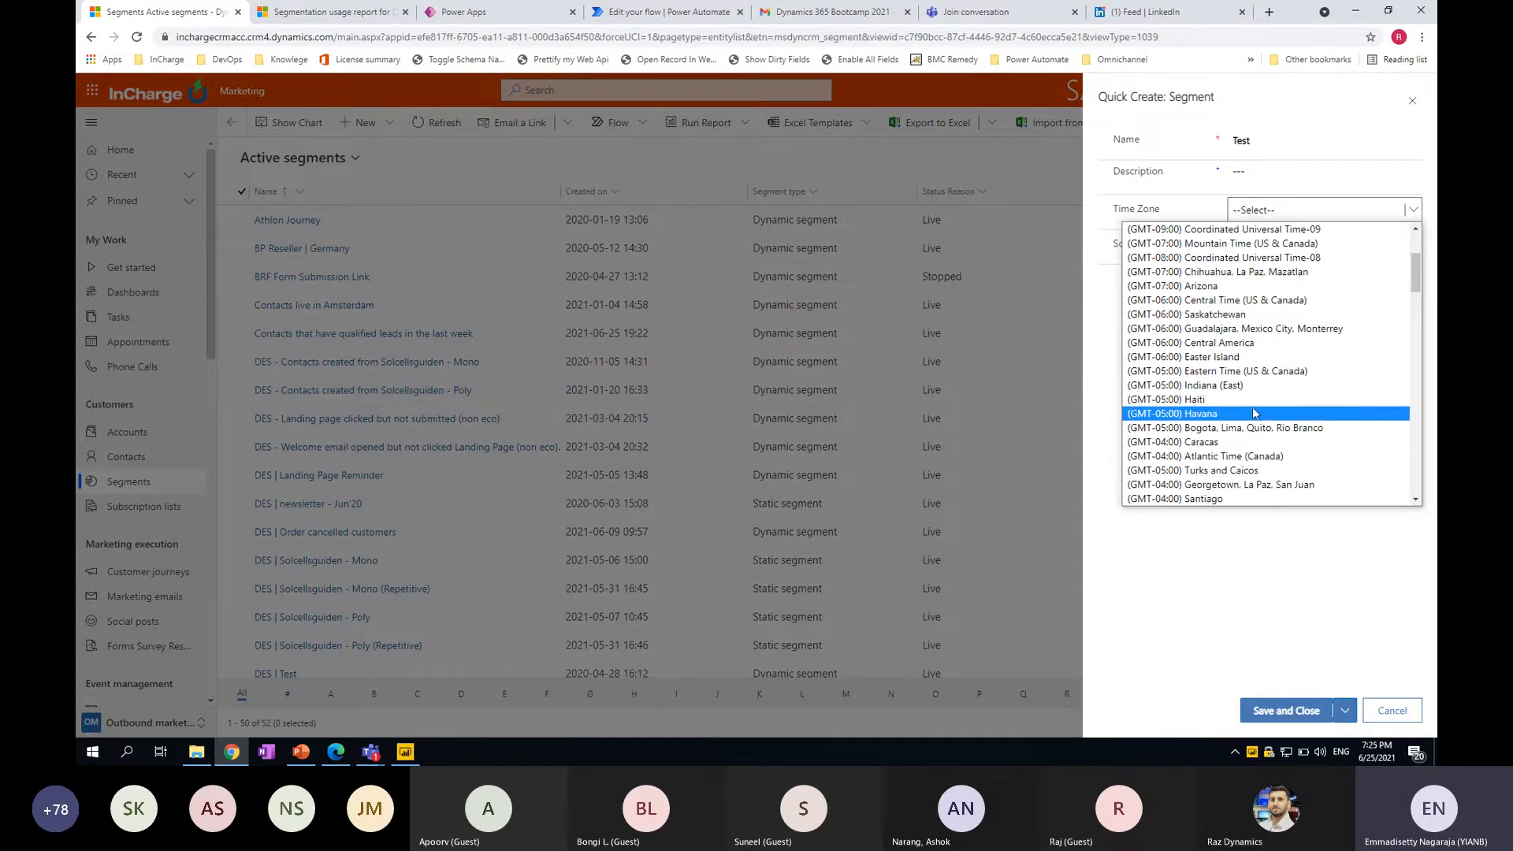
scroll(1234, 394, "up", 2)
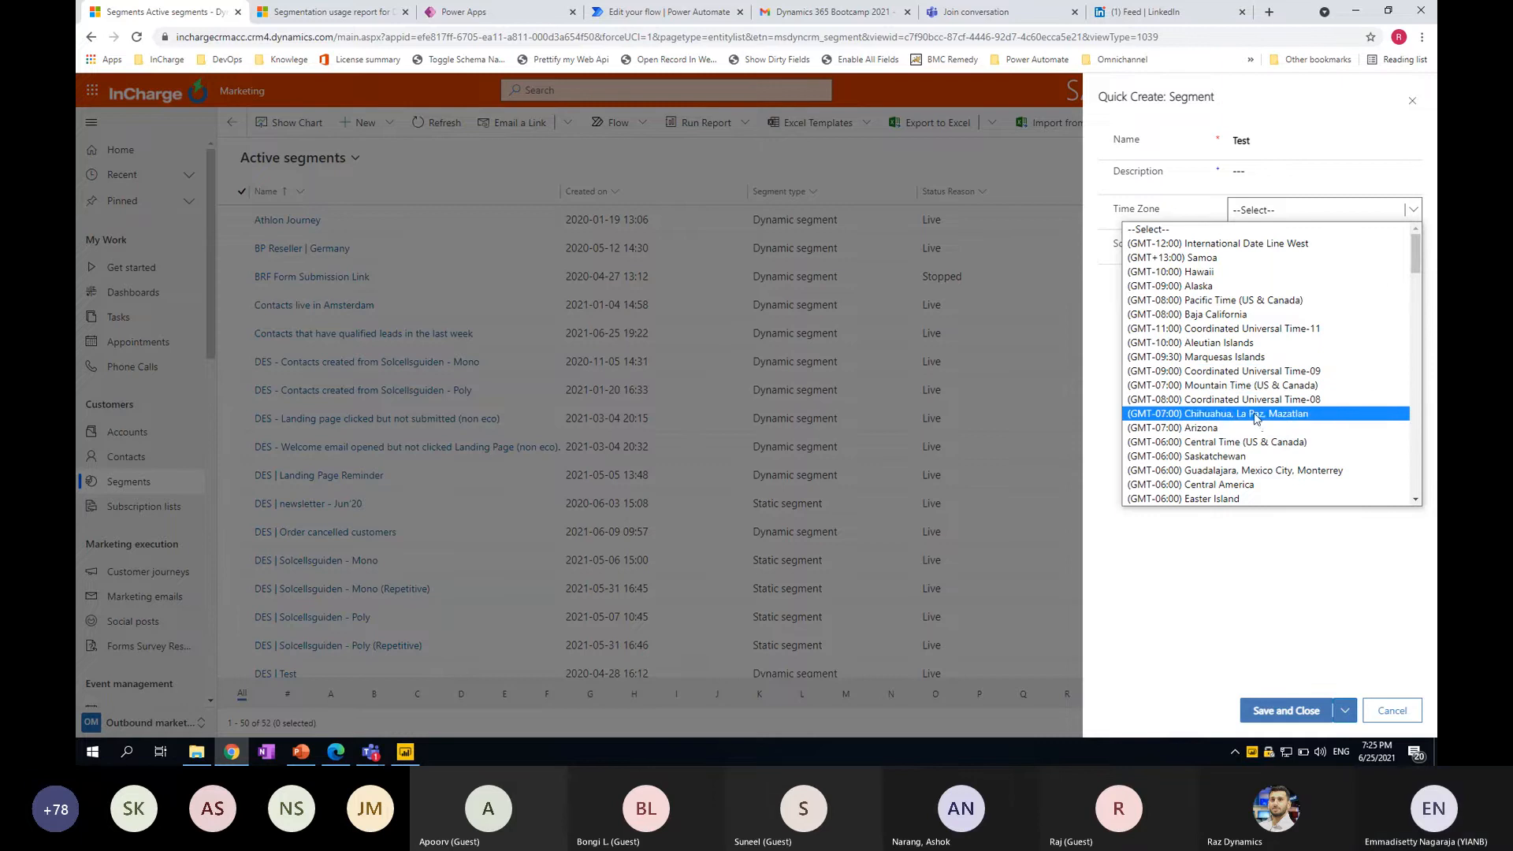
scroll(1275, 449, "down", 3)
scroll(1271, 449, "down", 4)
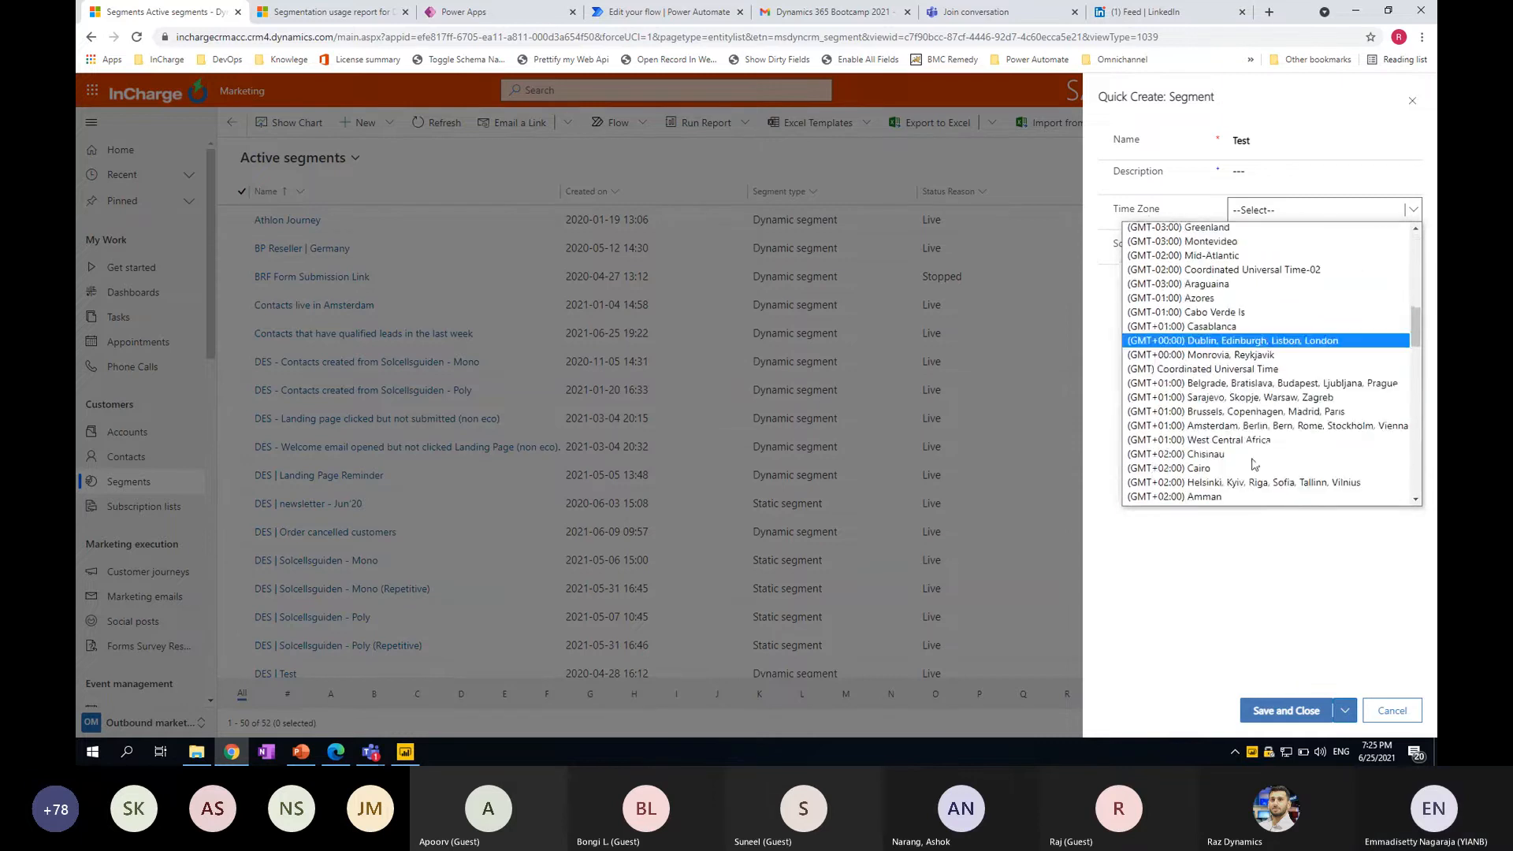
left_click(1242, 406)
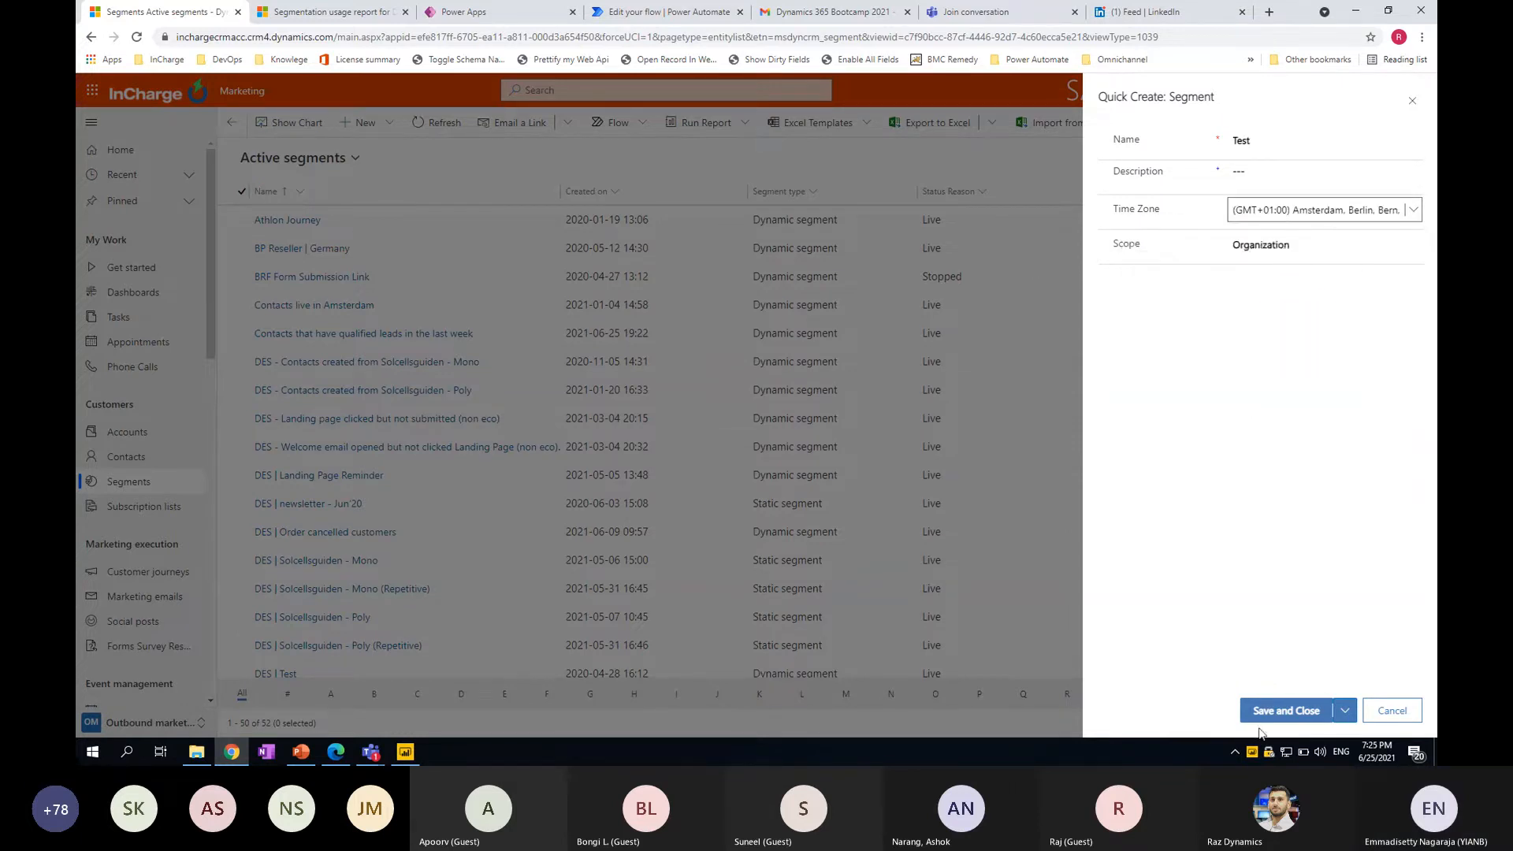
left_click(1285, 711)
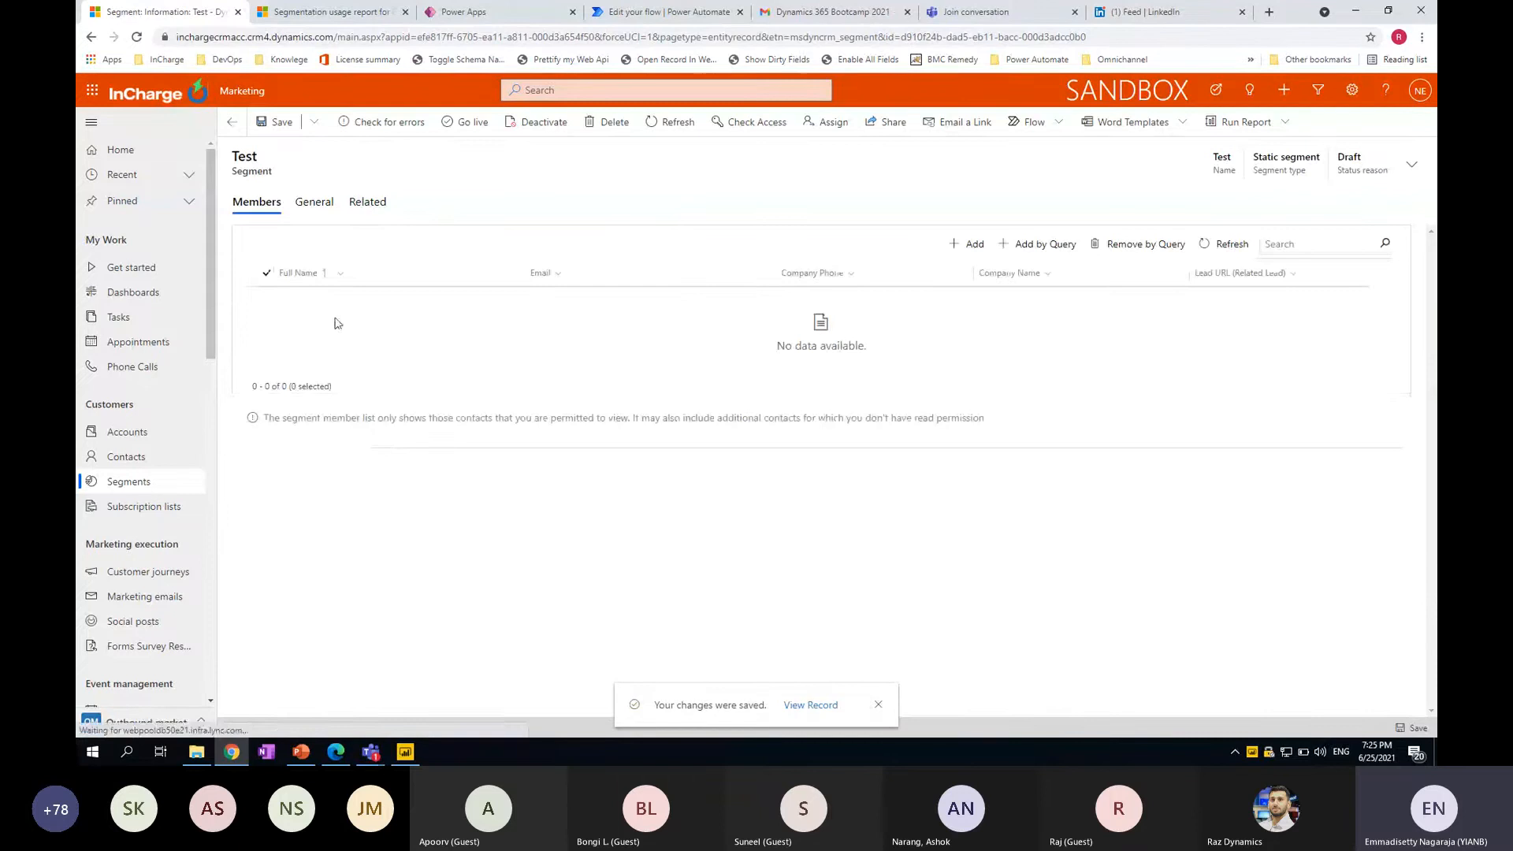
Start adding members by query with a Contact query block where Address 1: Country is The Netherlands
left_click(956, 246)
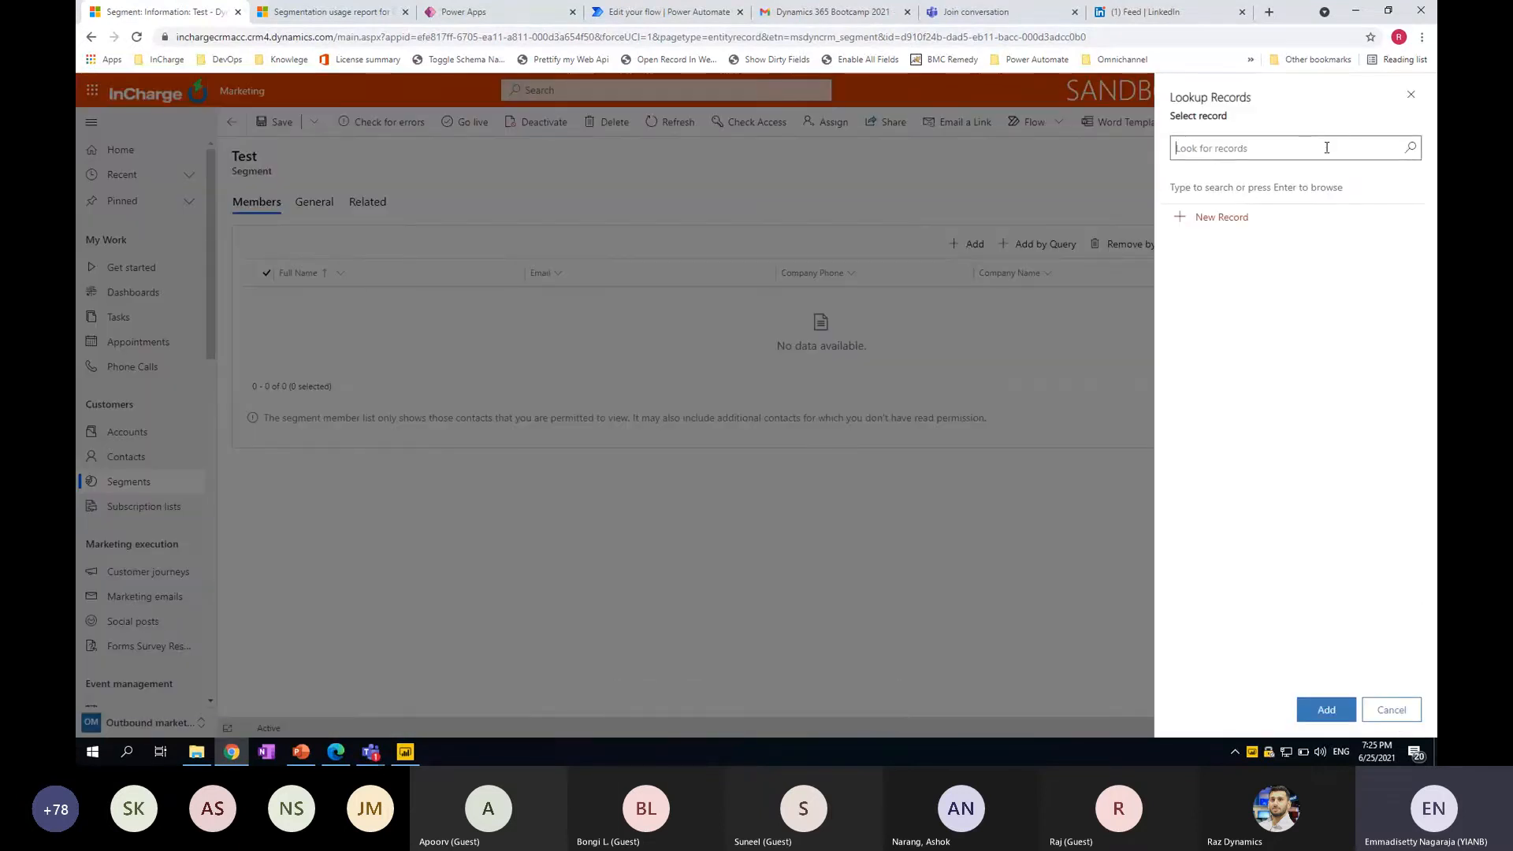
left_click(1411, 95)
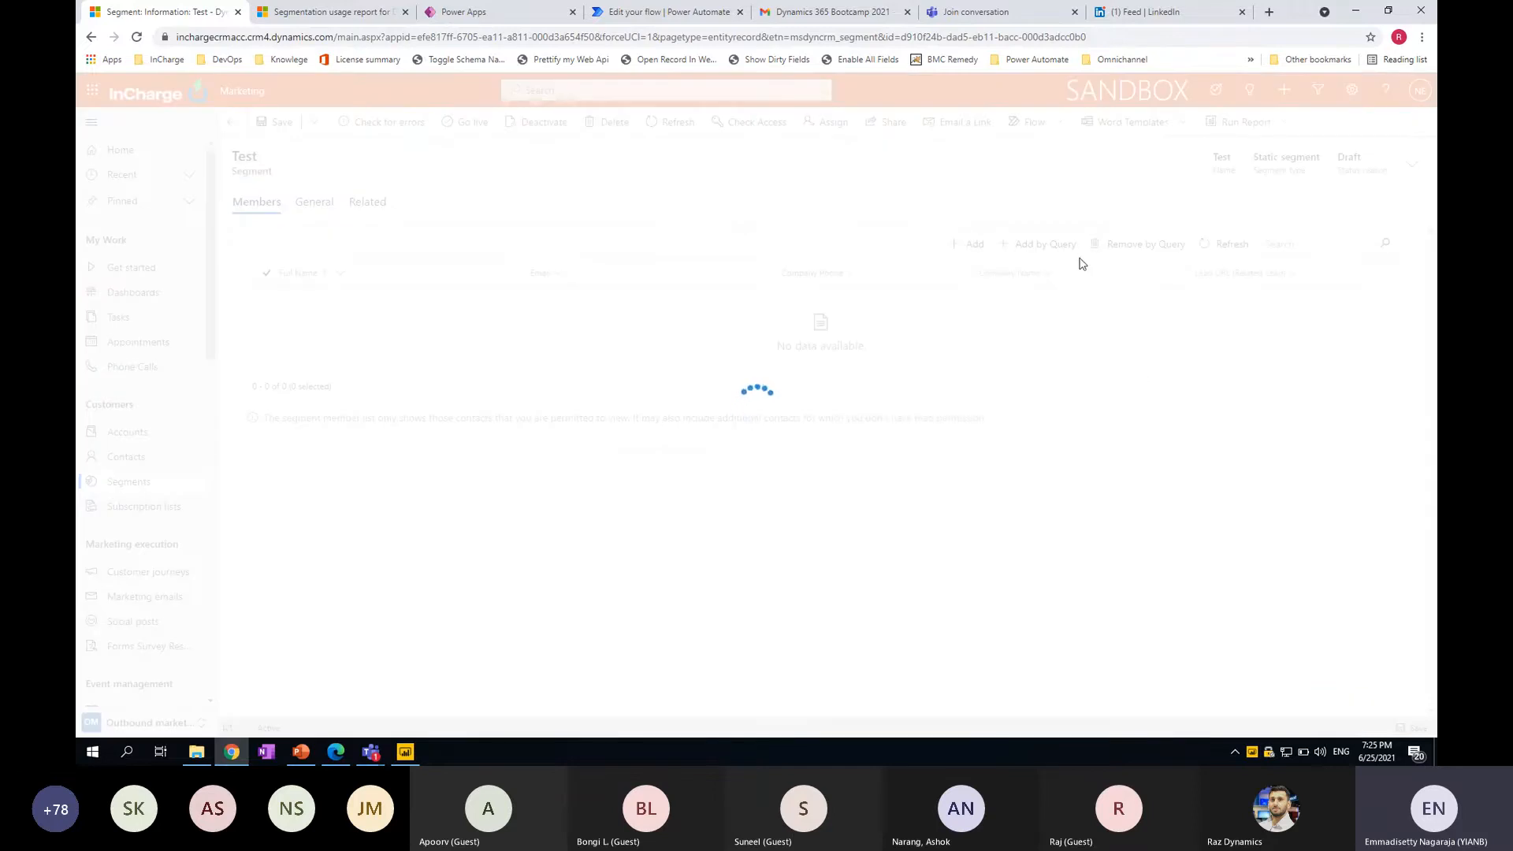
left_click(1042, 252)
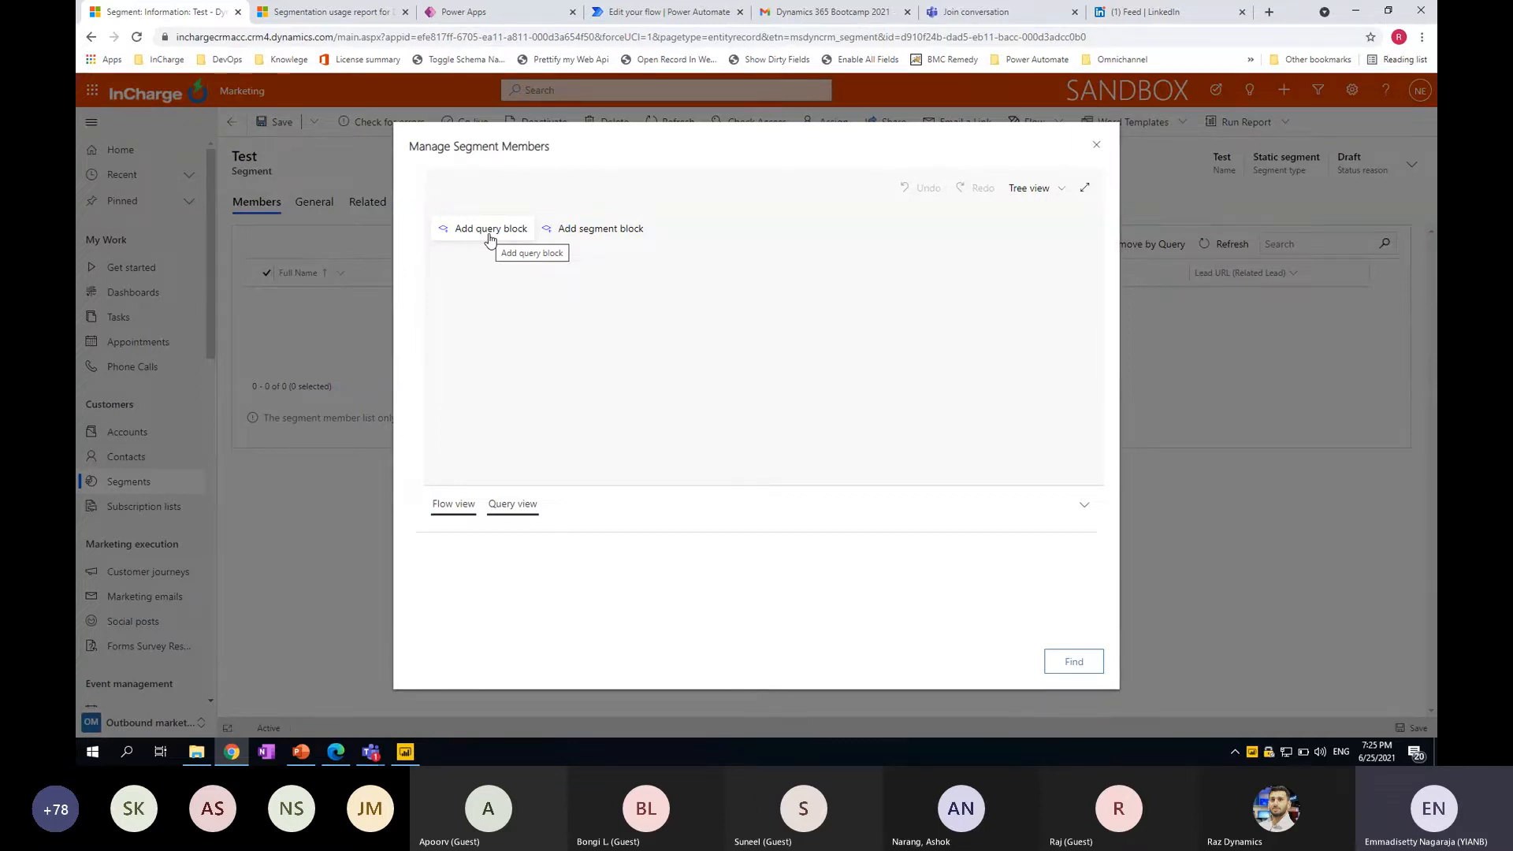
left_click(489, 230)
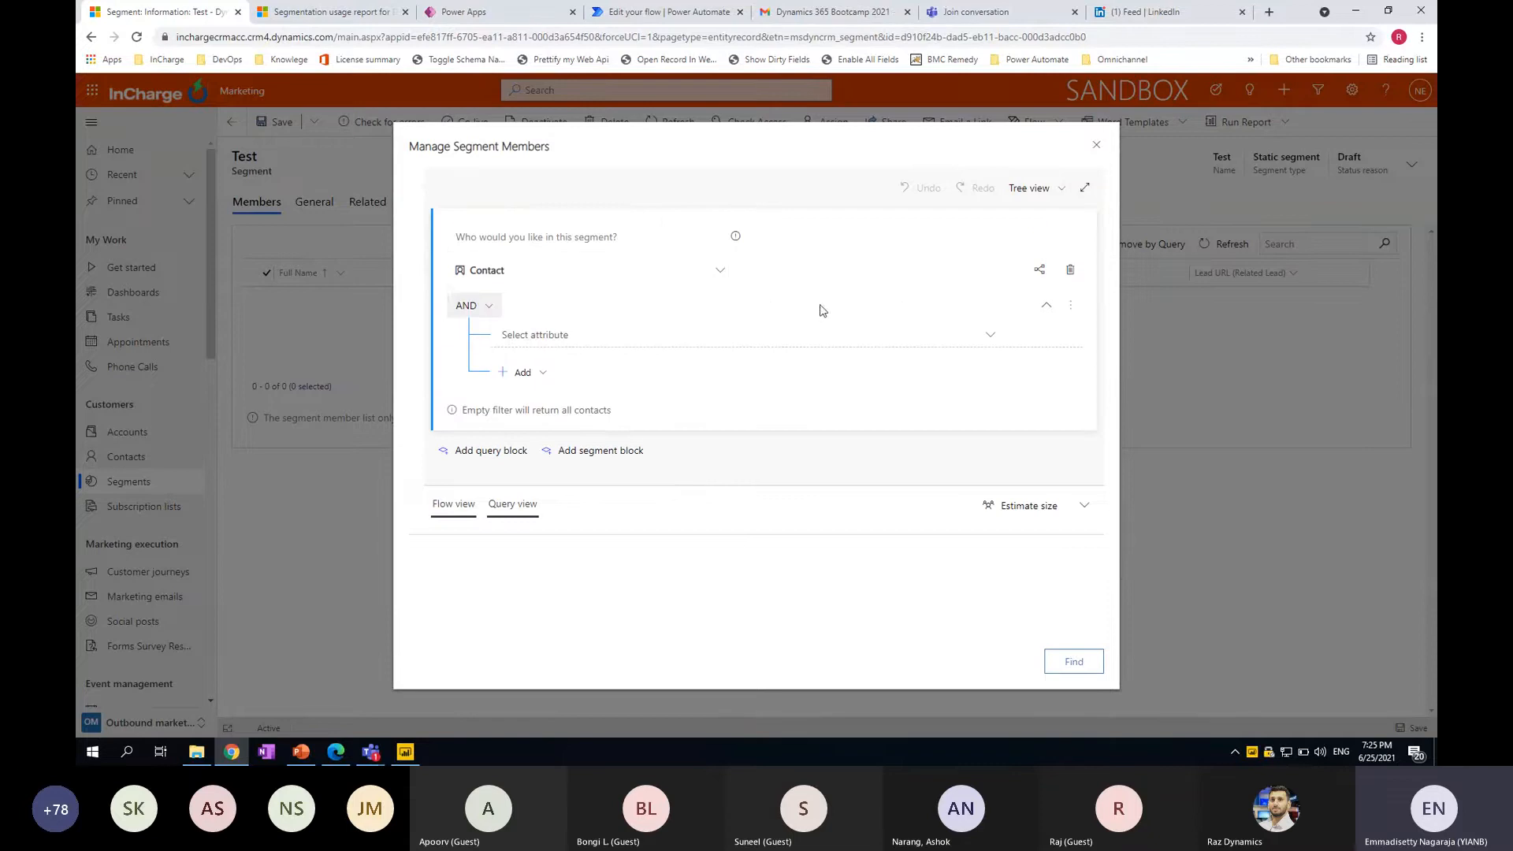
left_click(693, 339)
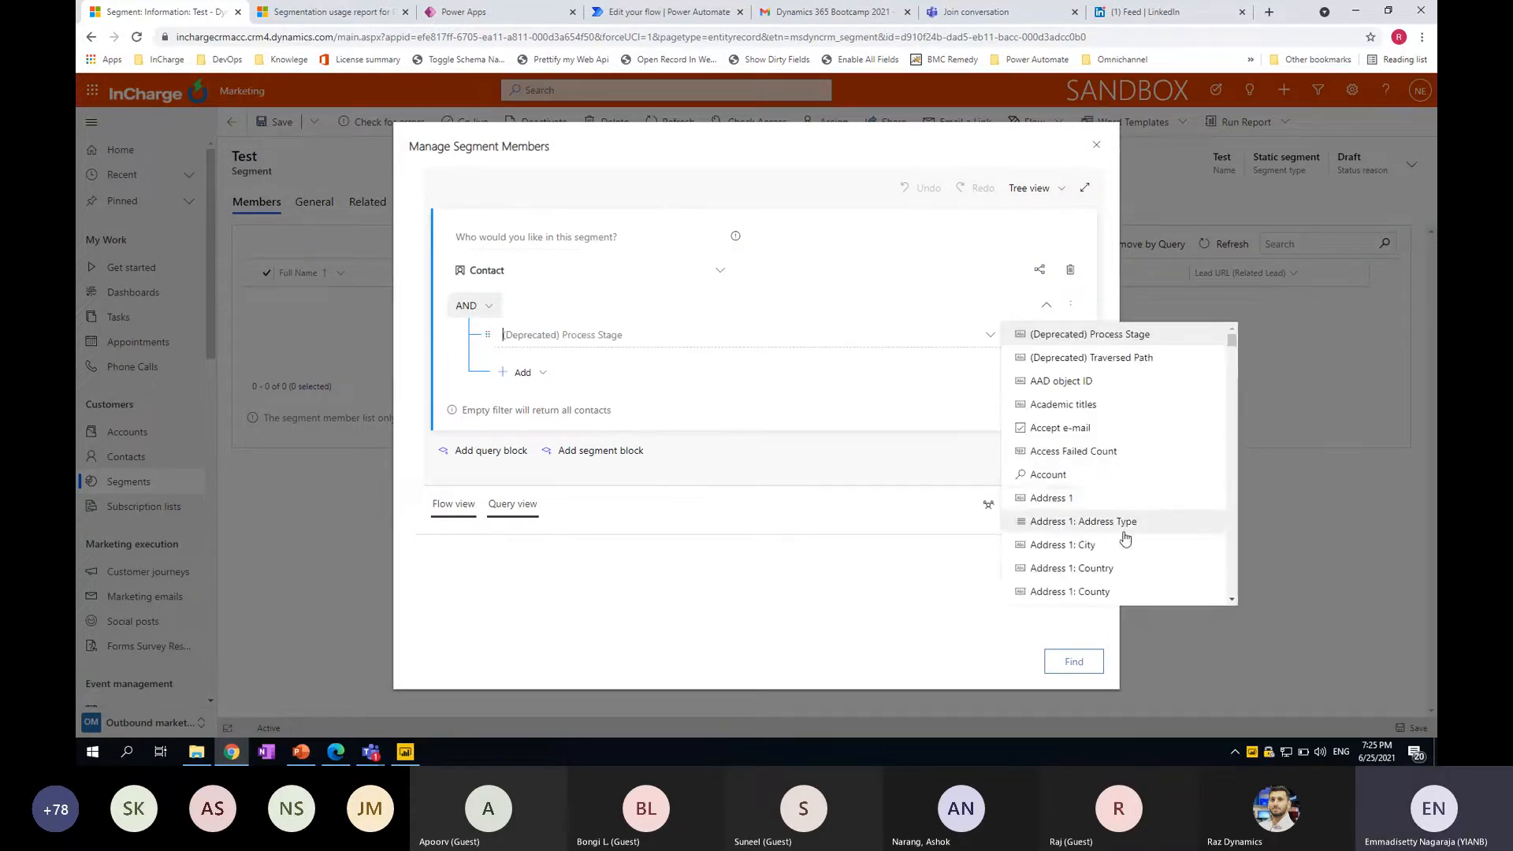
left_click(1098, 578)
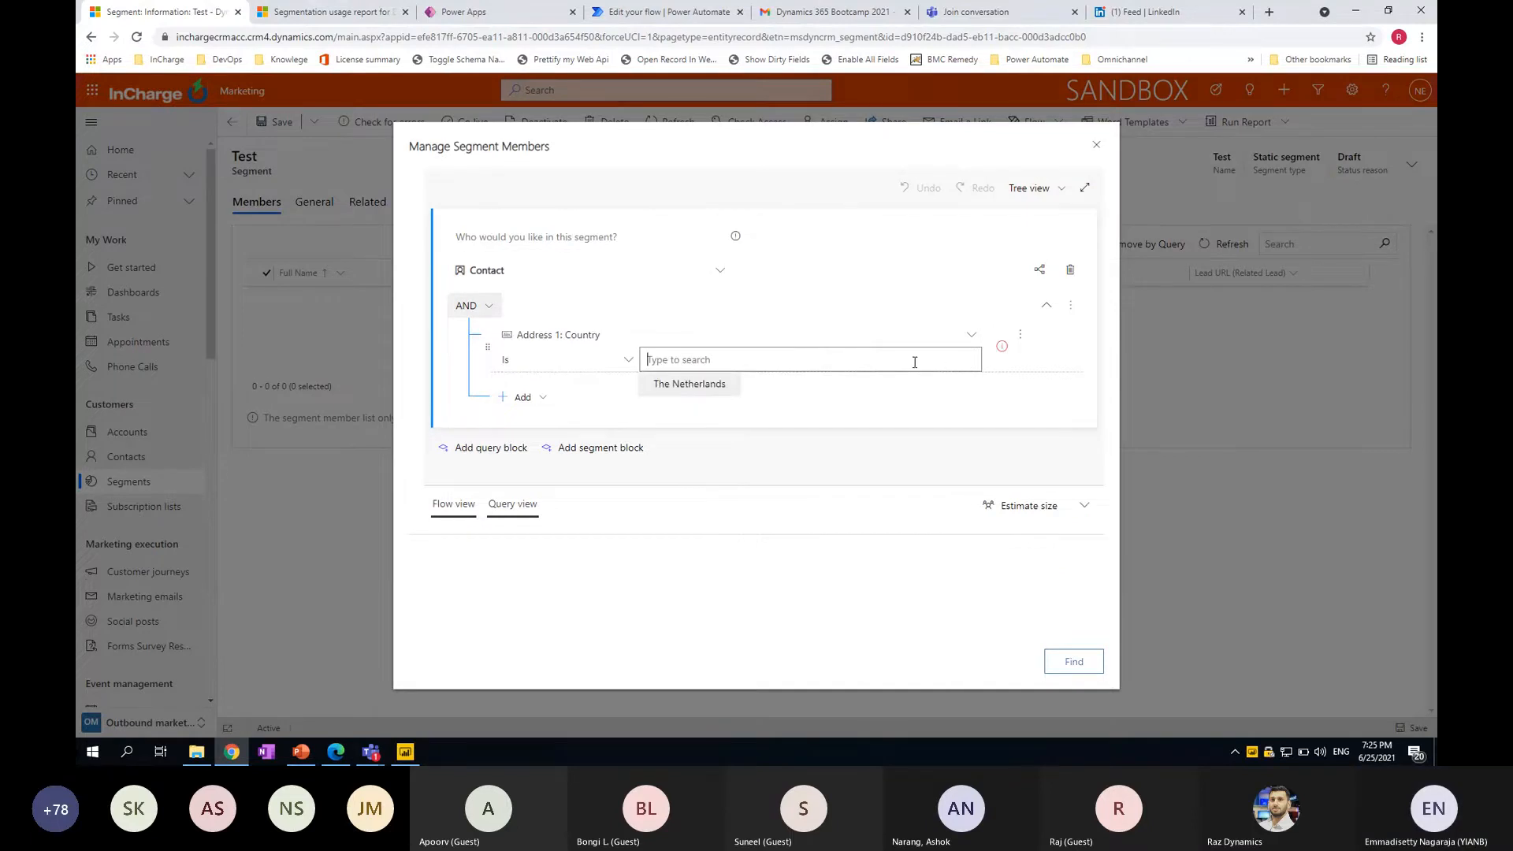
left_click(710, 389)
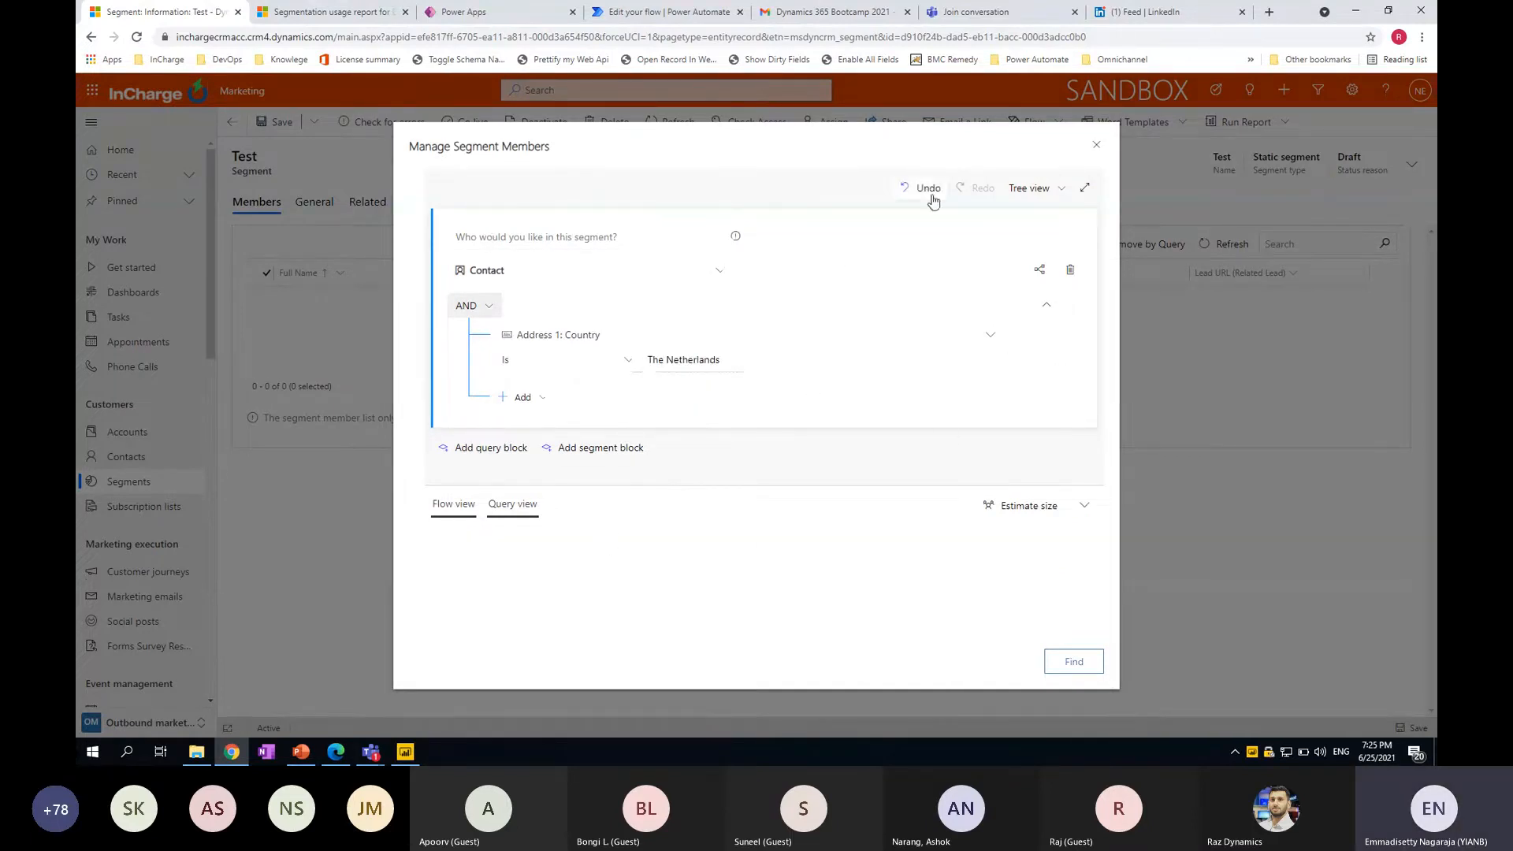
Run the member query, look through the matching contacts and add all of them to the Test segment
left_click(1072, 660)
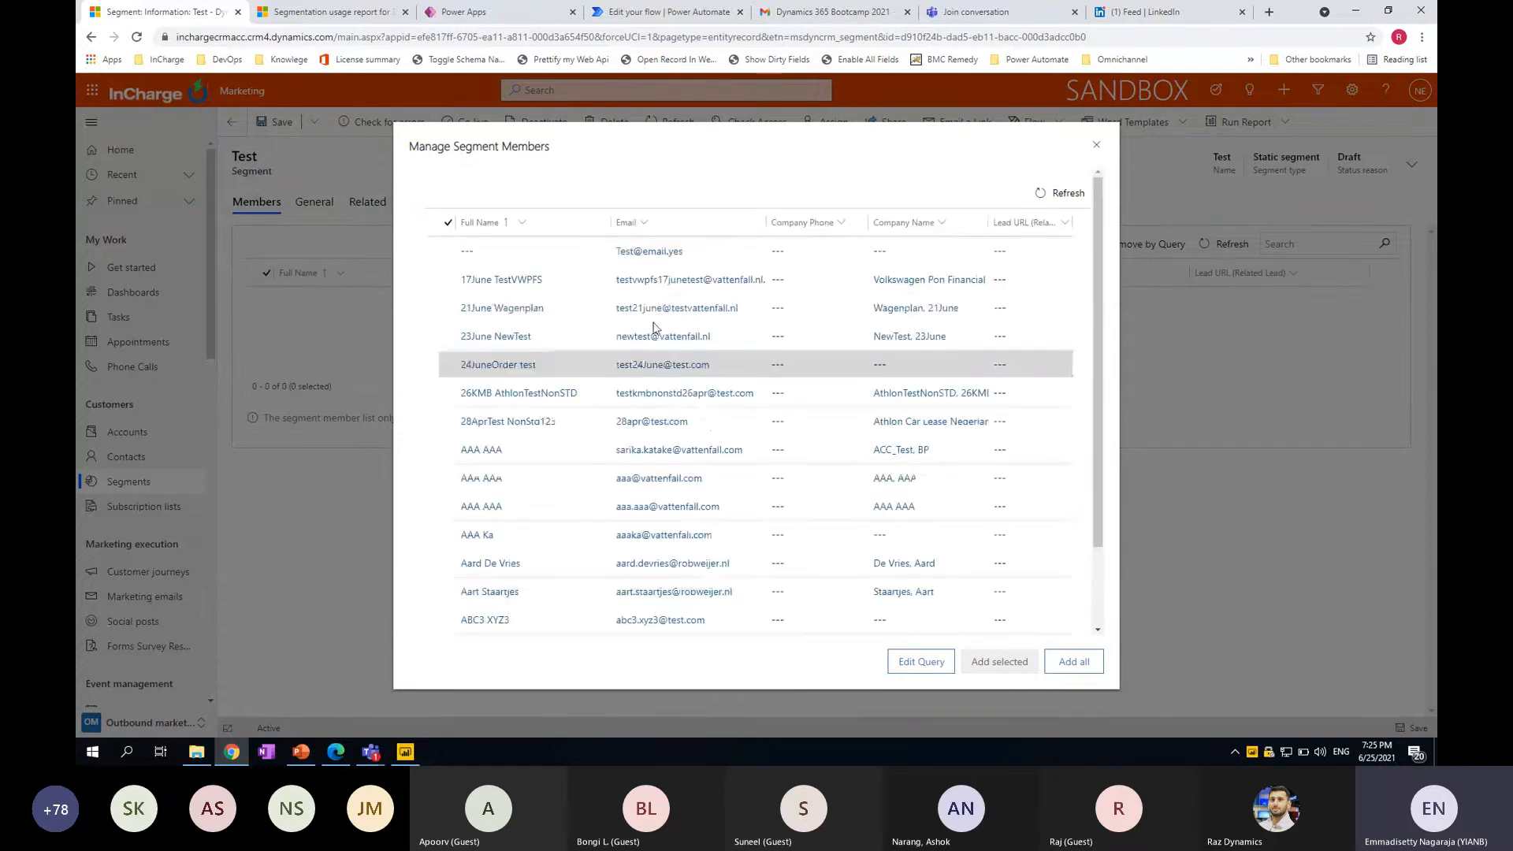
scroll(532, 564, "down", 2)
scroll(525, 580, "up", 2)
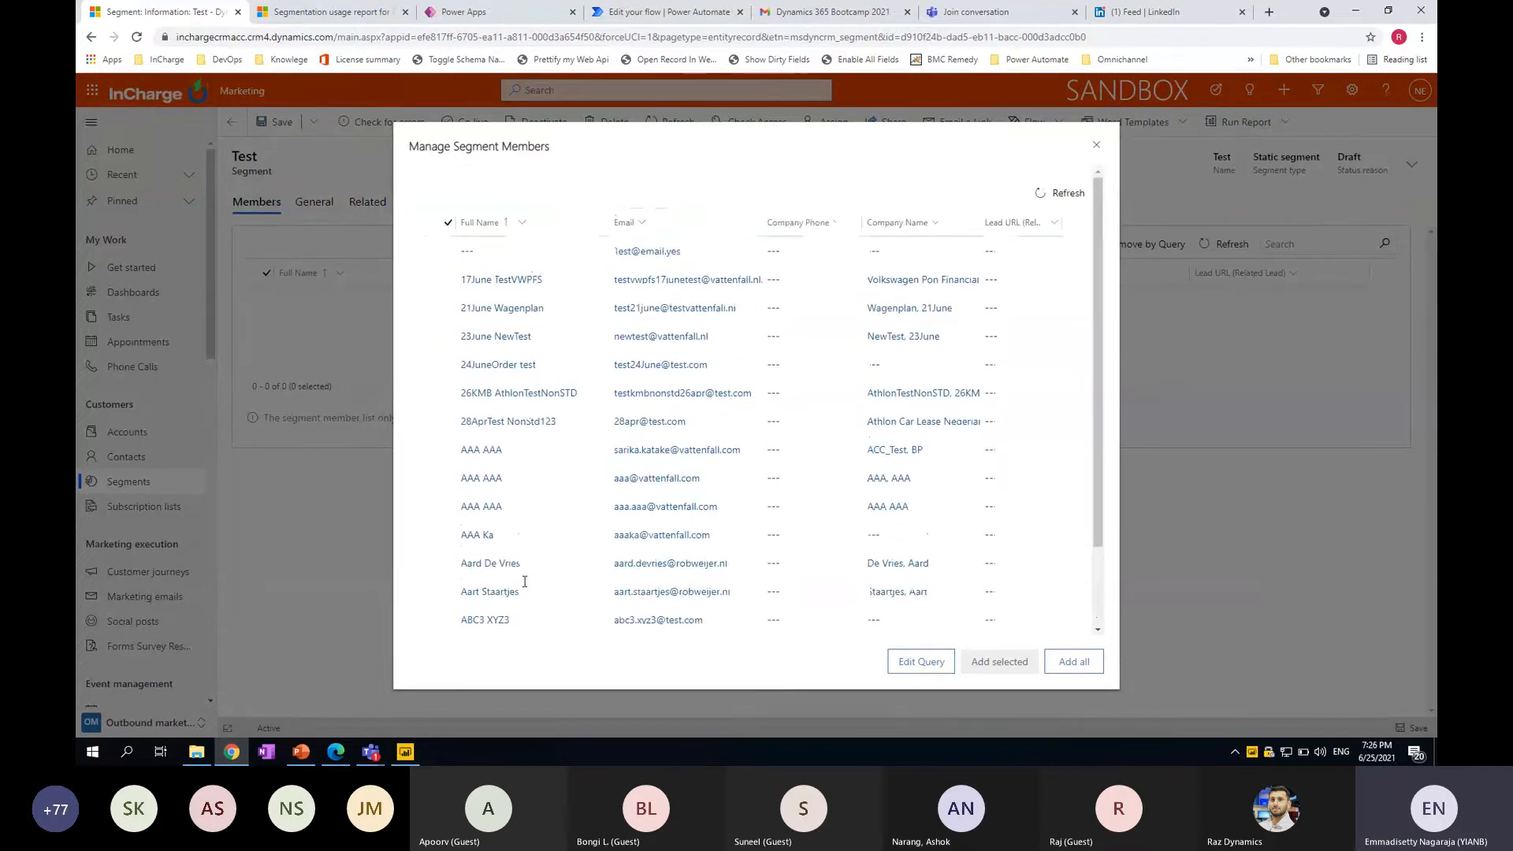
left_click(449, 251)
left_click(449, 279)
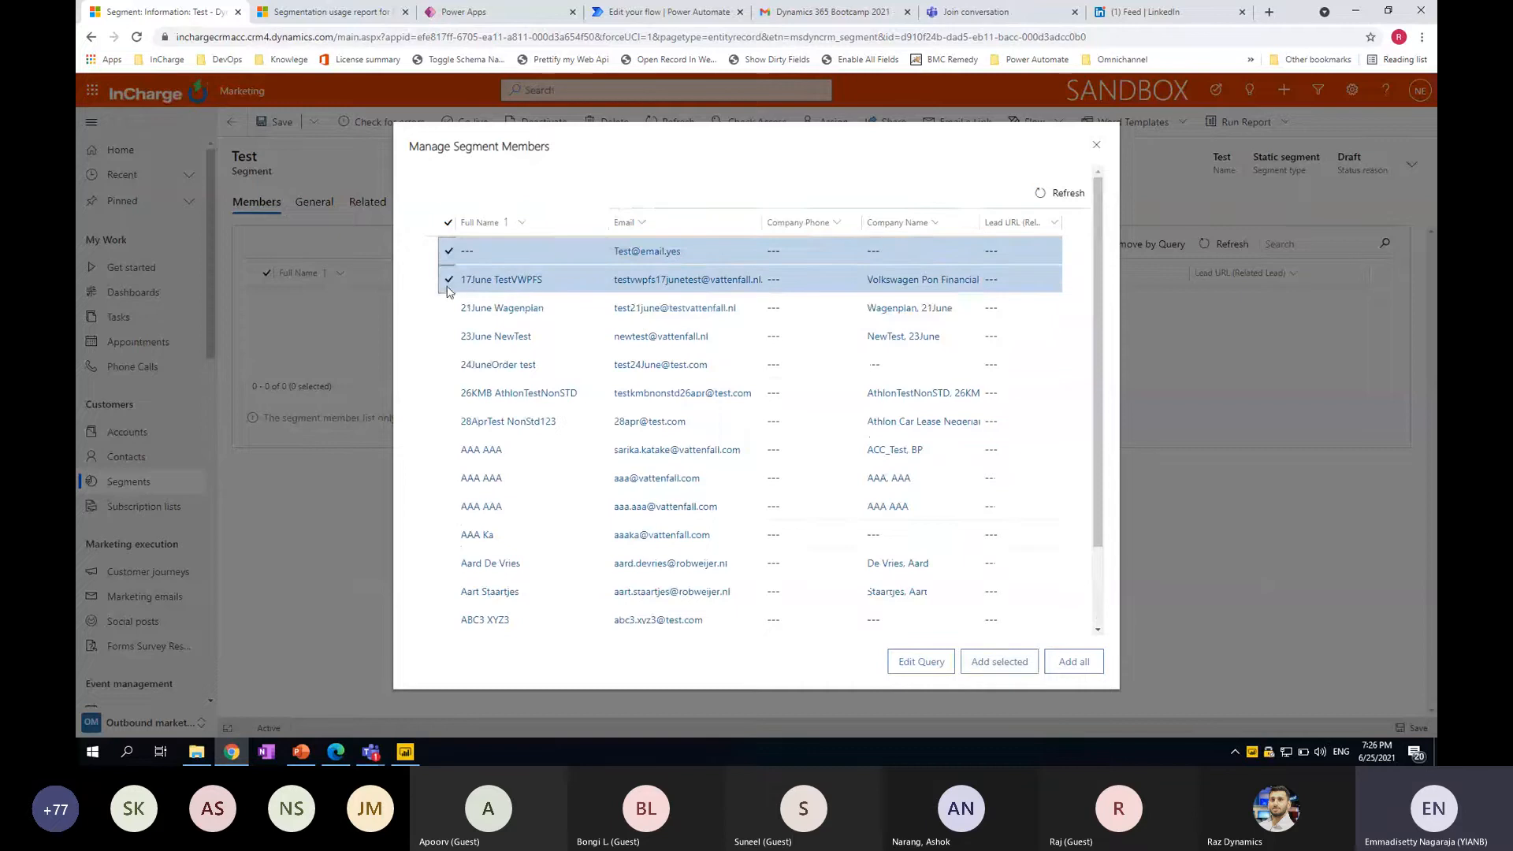
left_click(448, 307)
left_click(451, 337)
left_click(448, 364)
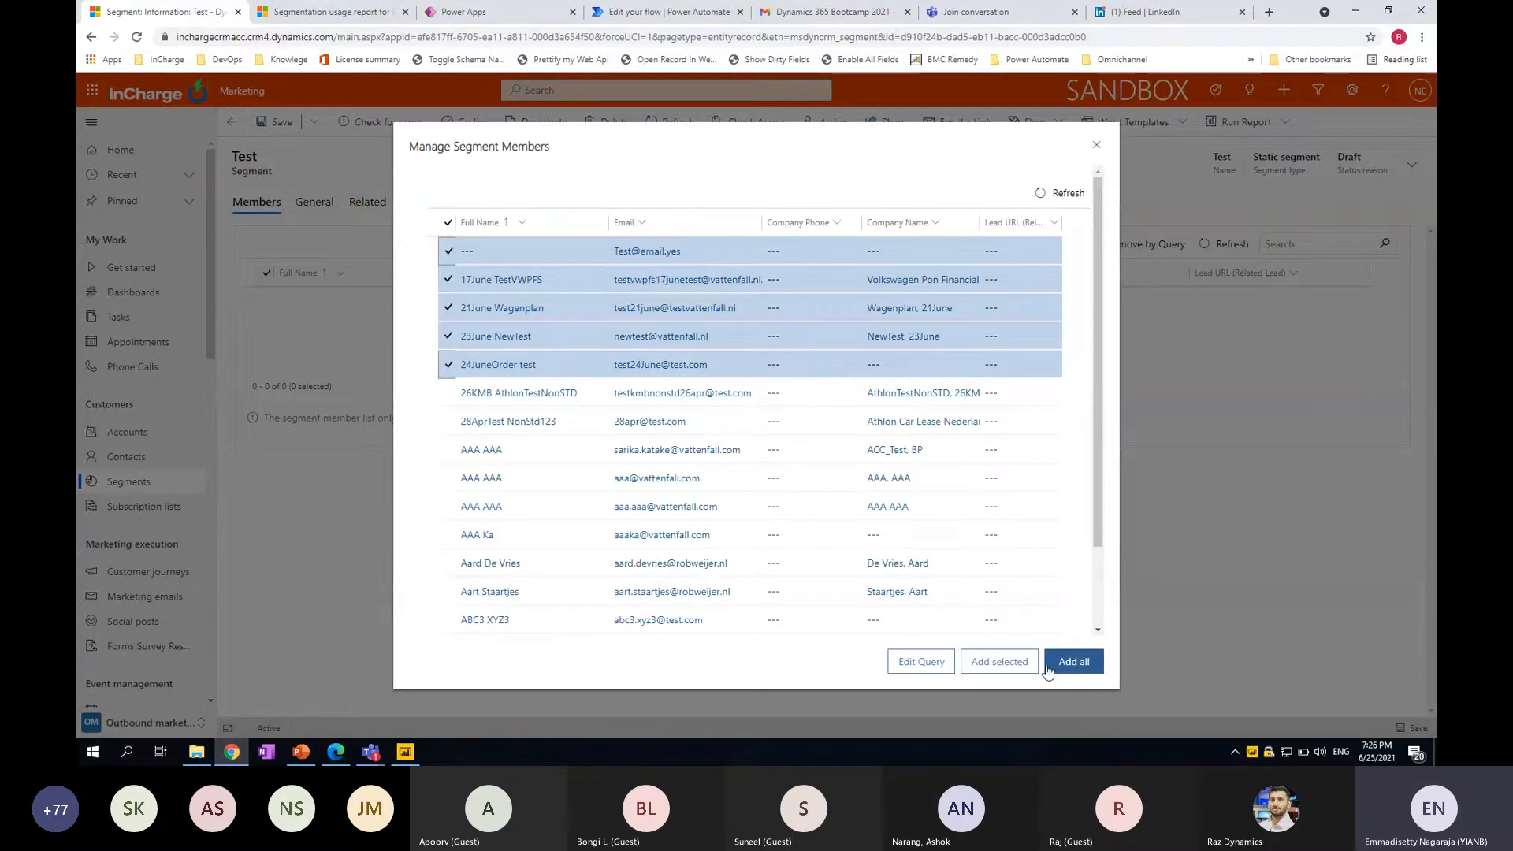
left_click(1072, 663)
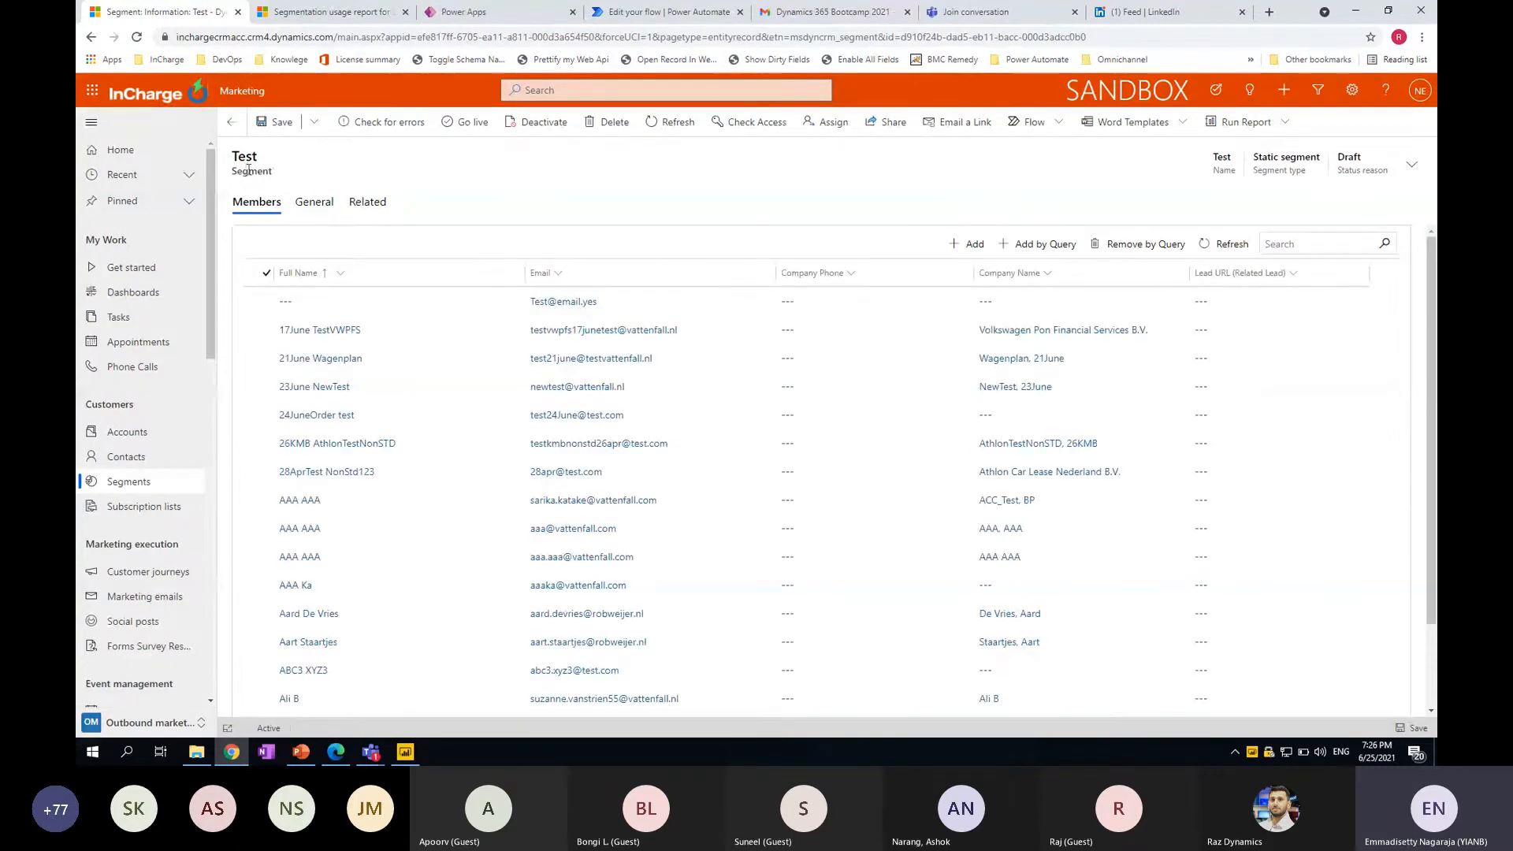
Open the second-to-last unnamed contact on the first page of Active Contacts and dismiss the browser's location request
left_click(176, 453)
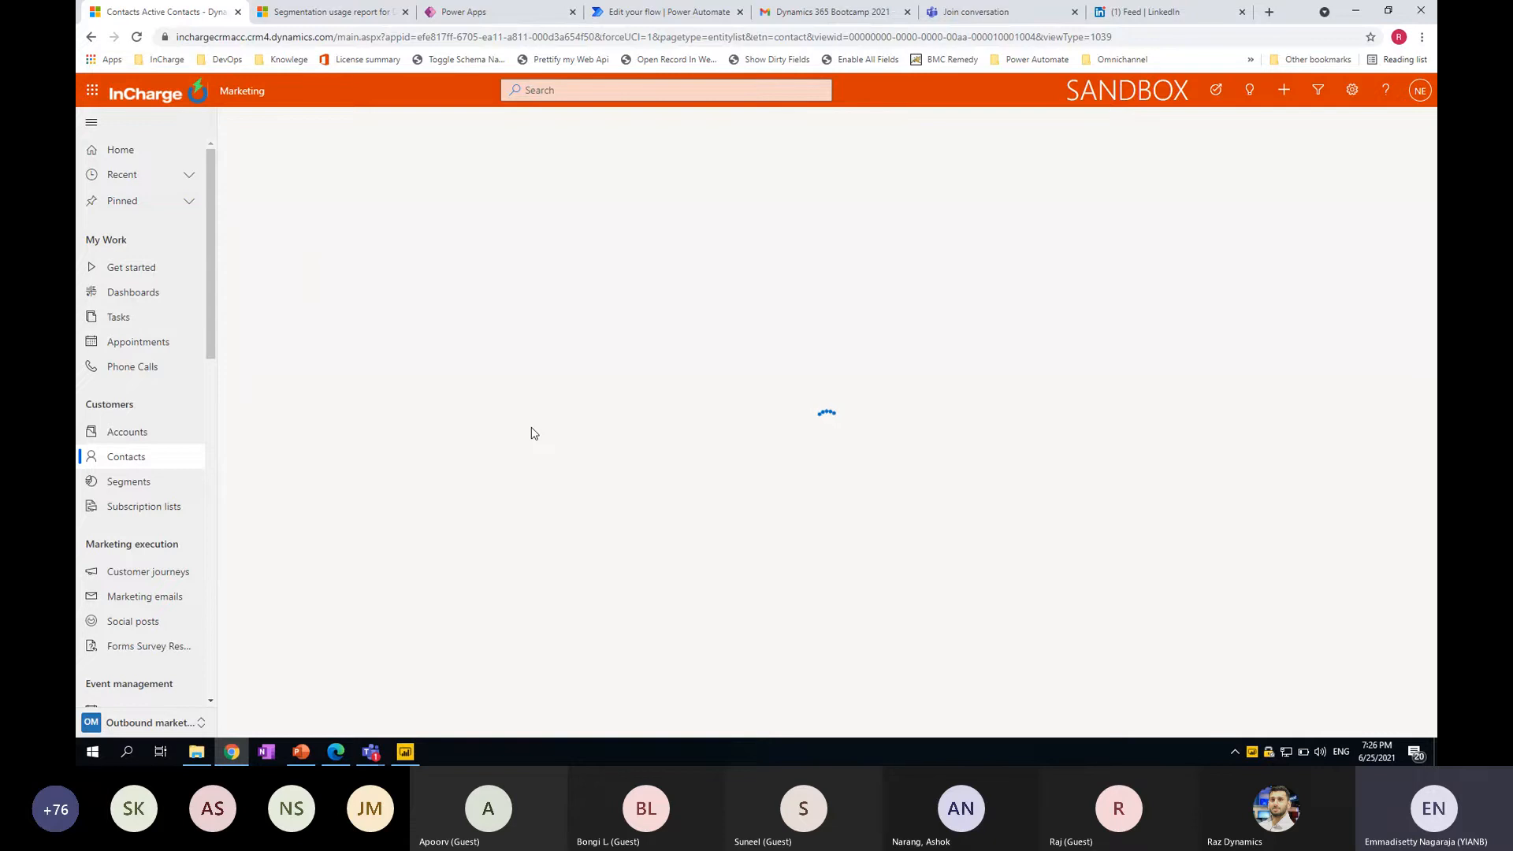
scroll(458, 604, "down", 3)
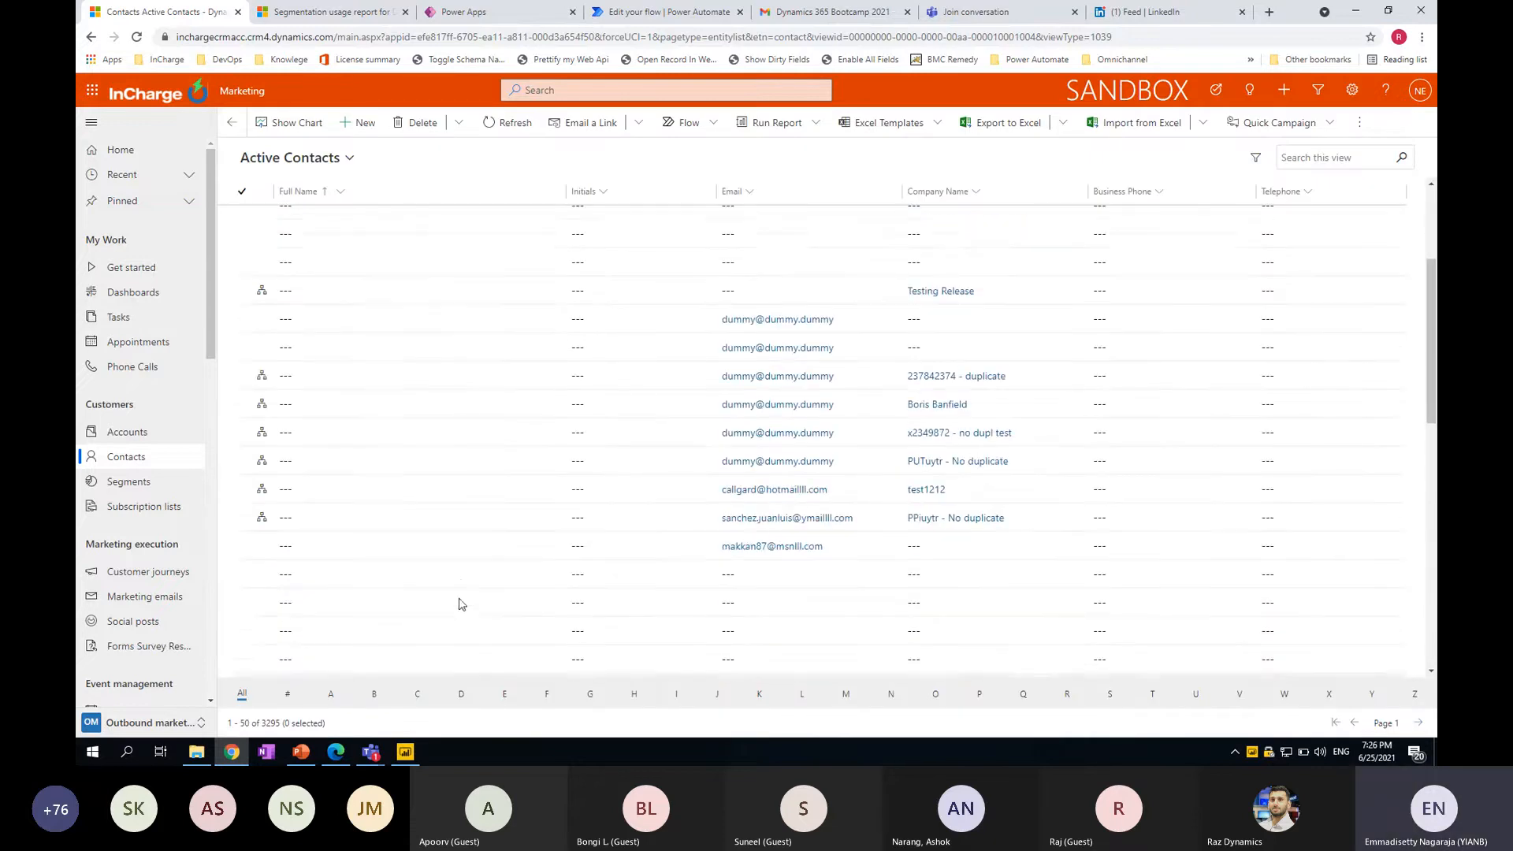
scroll(463, 610, "down", 5)
left_click(448, 636)
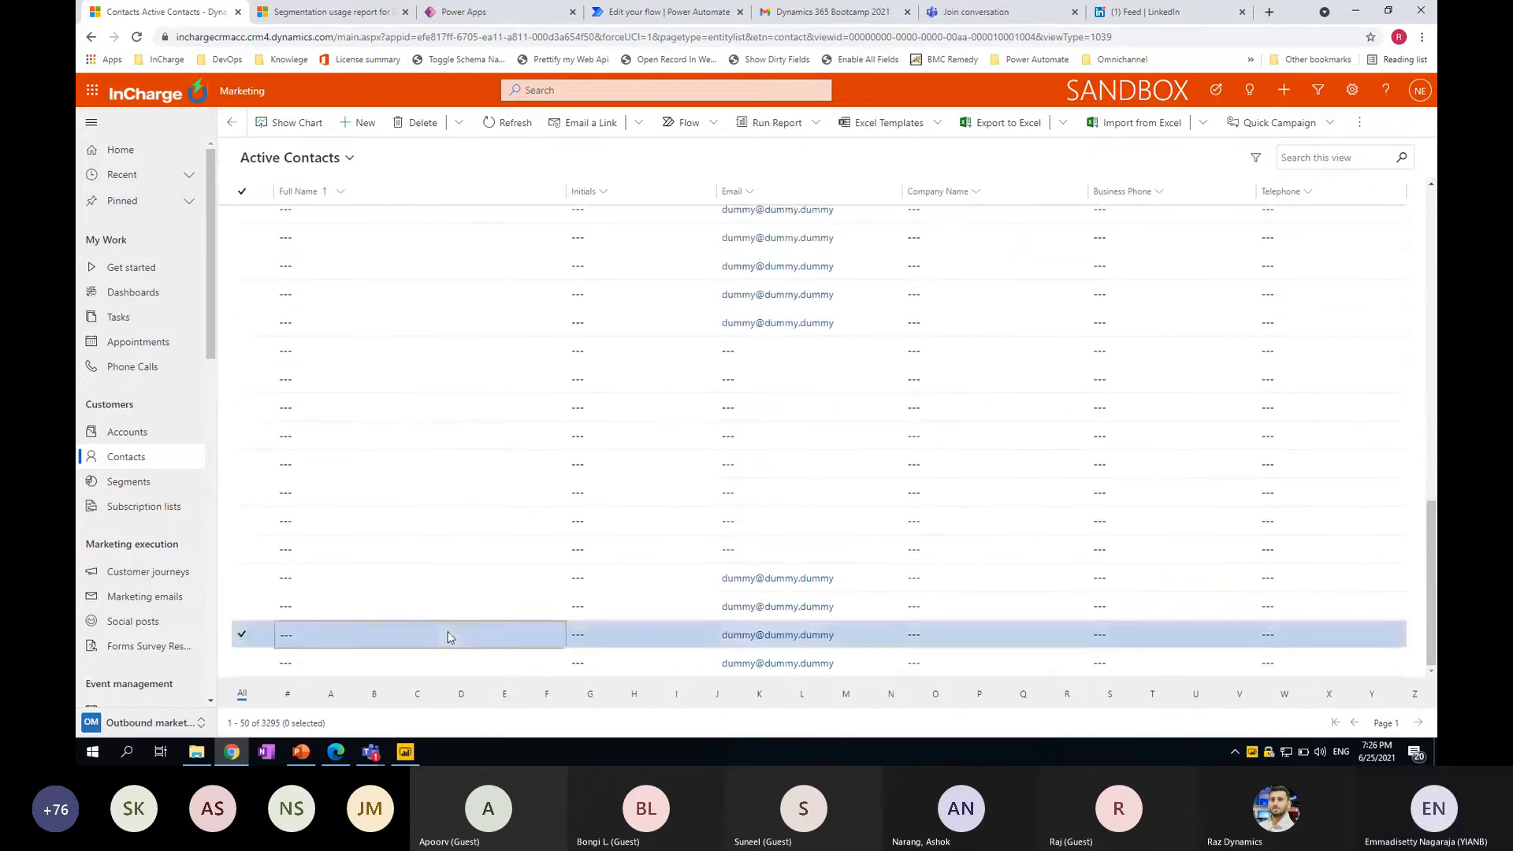
double_click(448, 637)
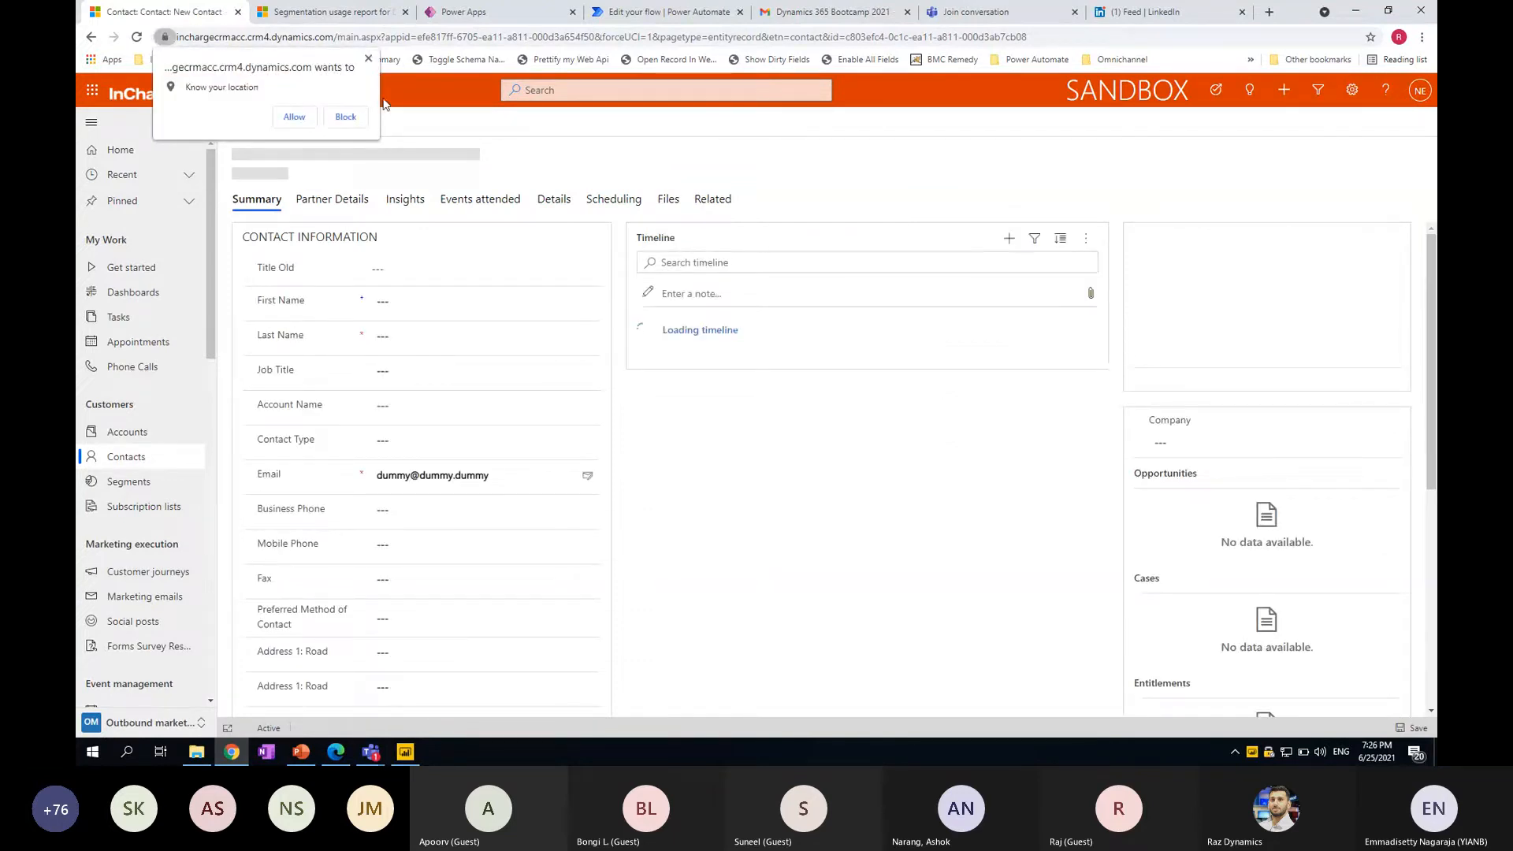
left_click(368, 58)
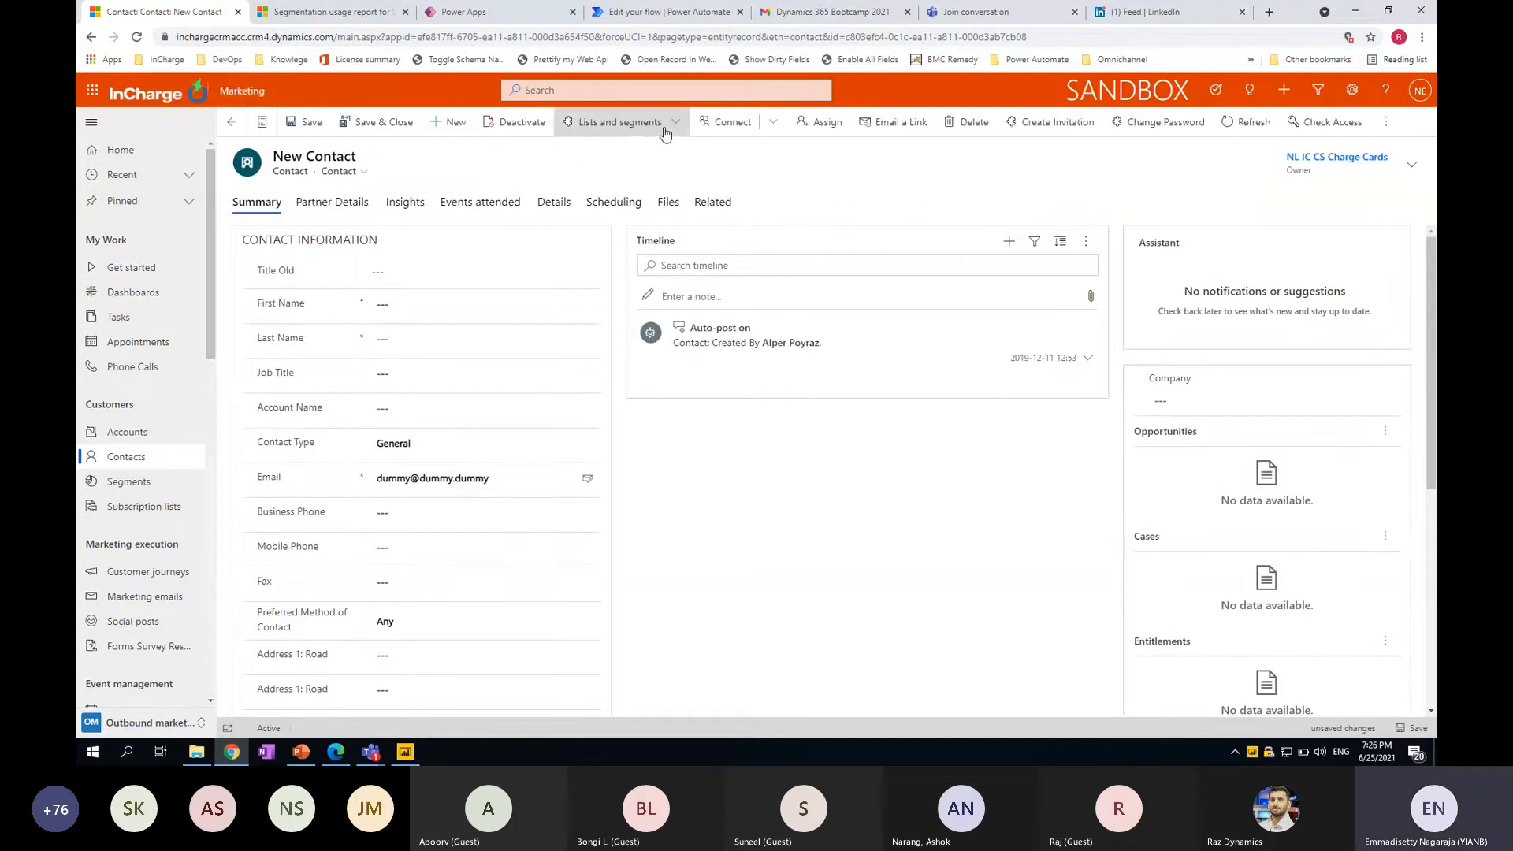
Add the open contact to the live segment DES | Solcellsguiden - Poly (Repetitive)
left_click(666, 133)
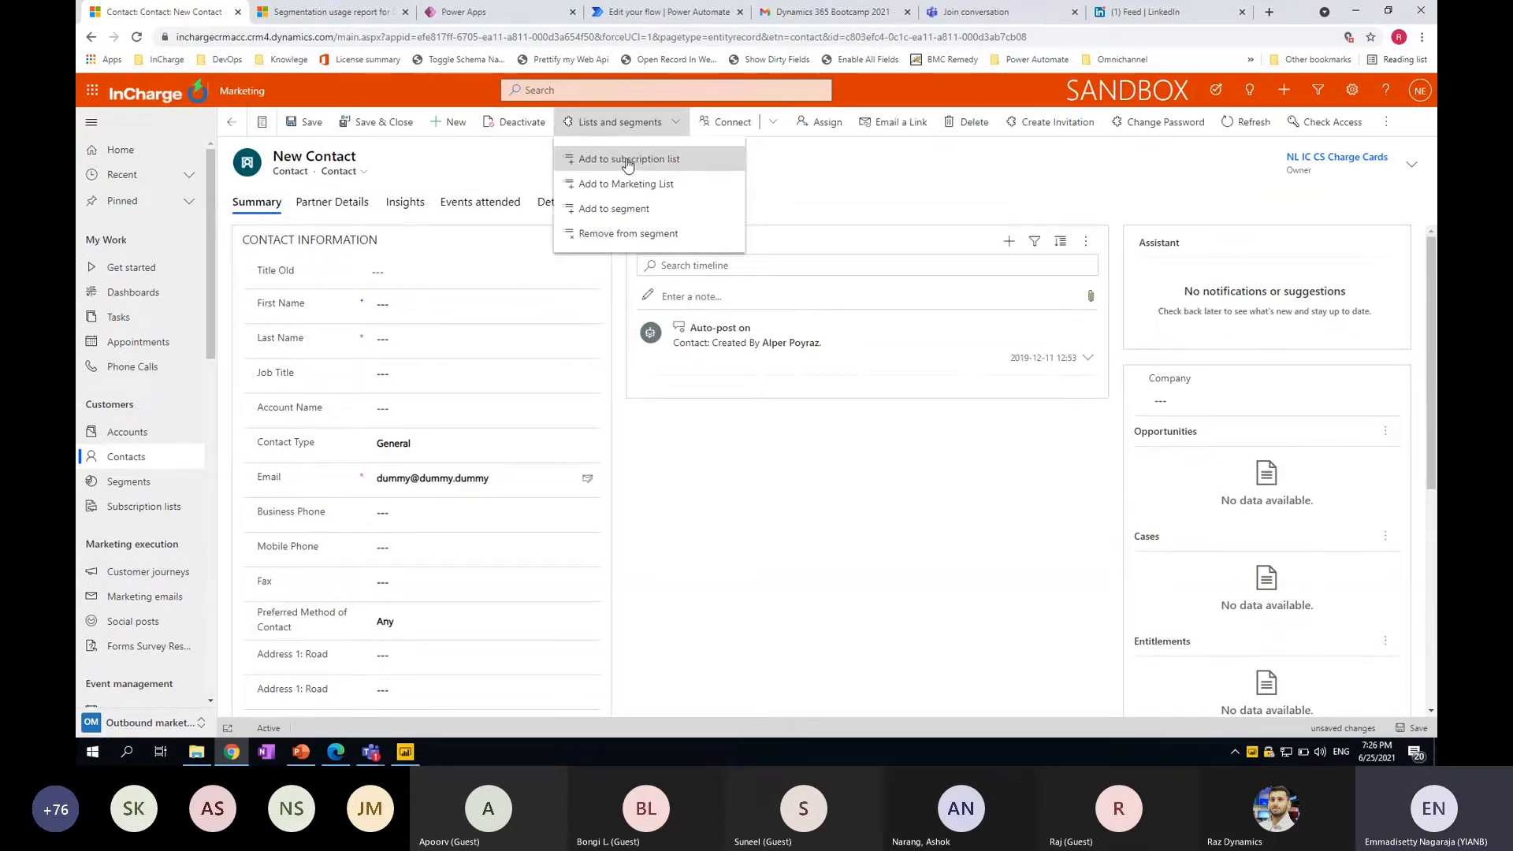
left_click(617, 210)
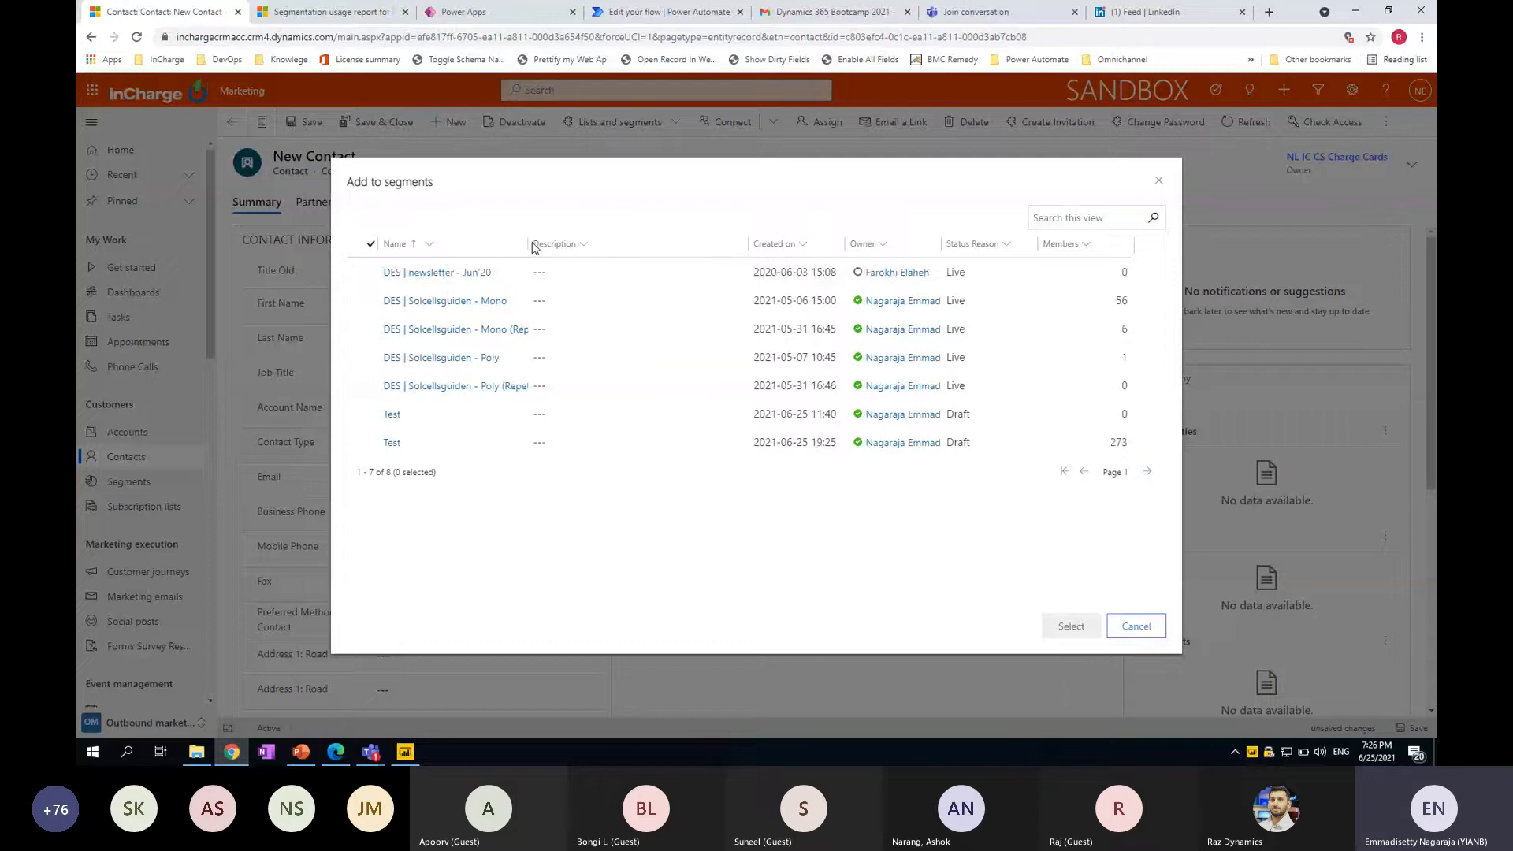
left_click_drag(526, 243, 619, 243)
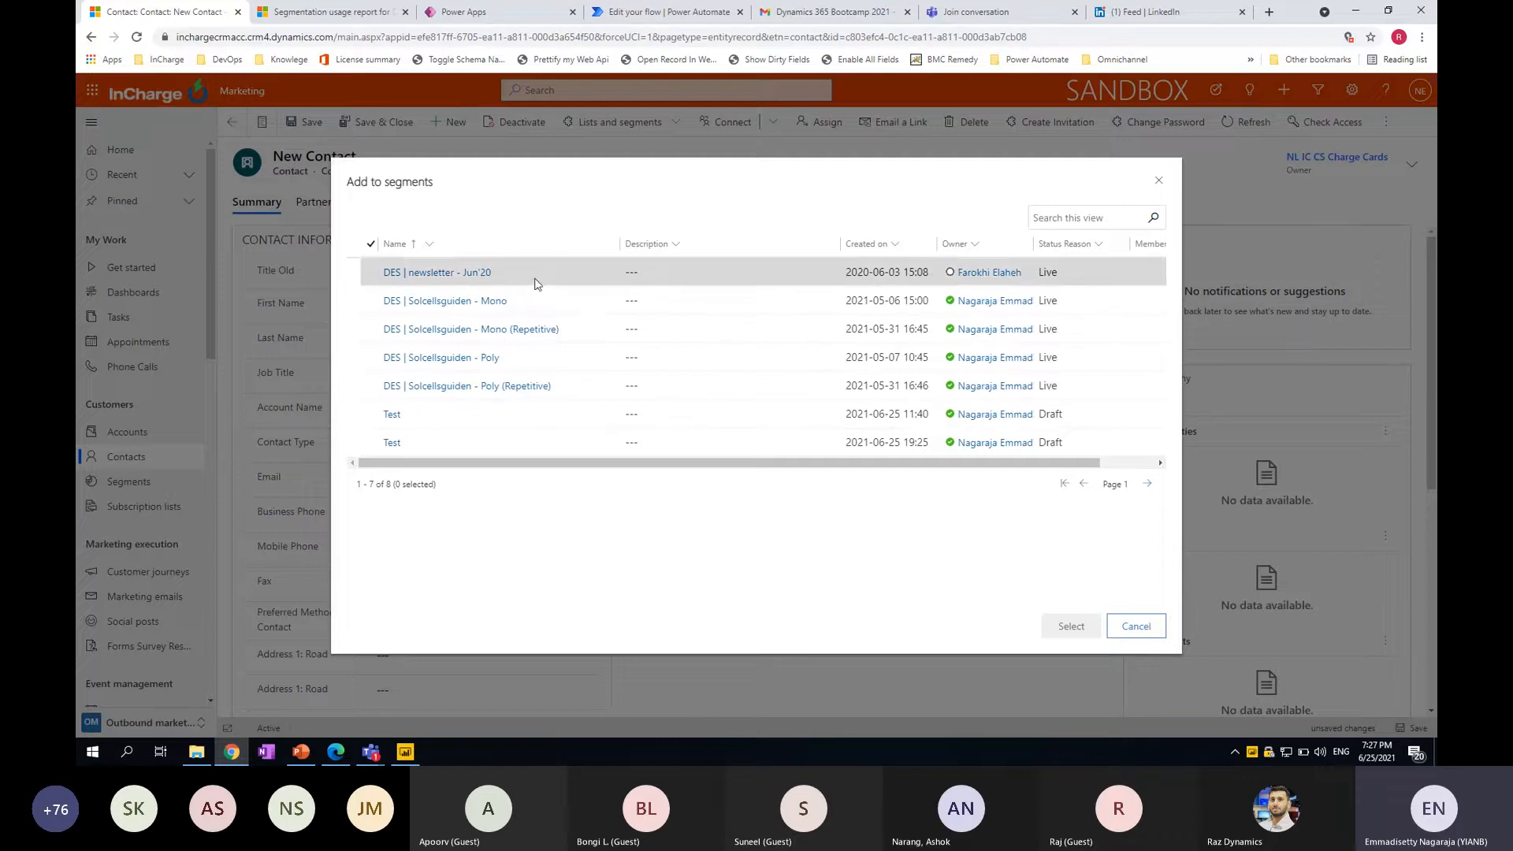
left_click(595, 394)
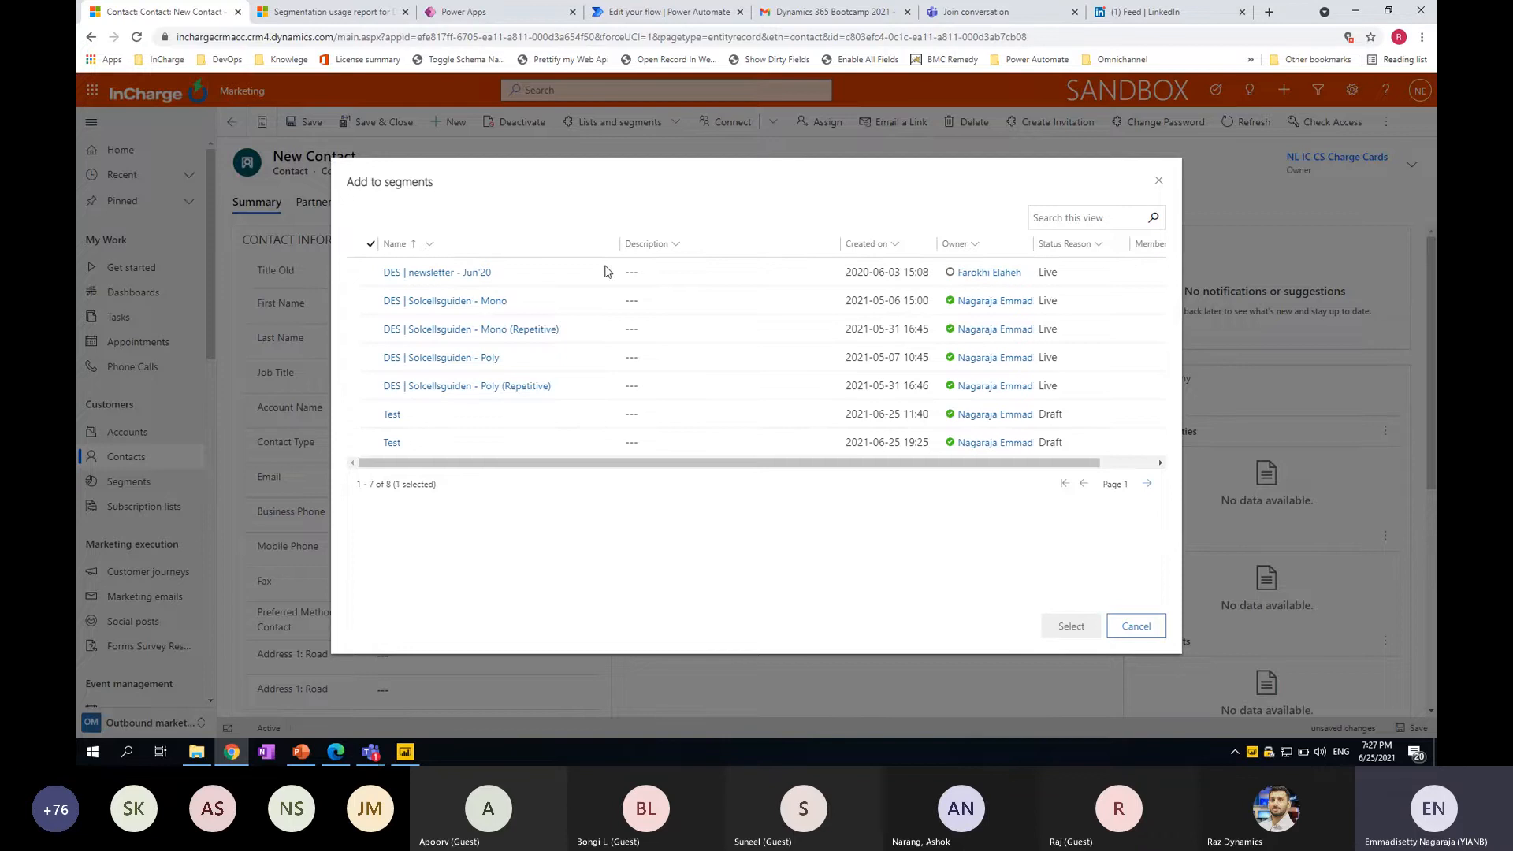
left_click(1069, 627)
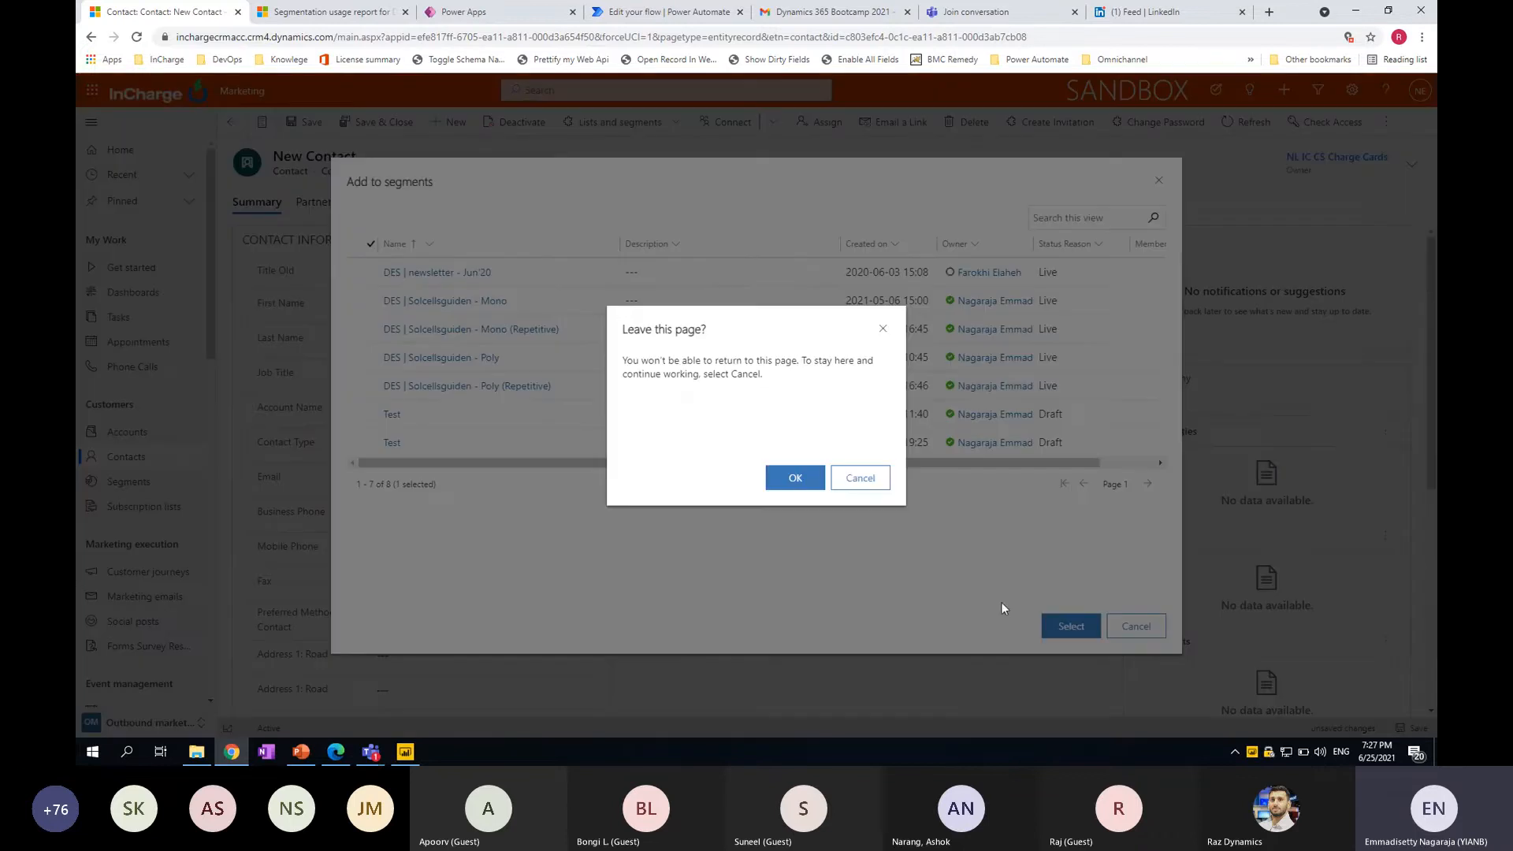
left_click(860, 478)
left_click(371, 387)
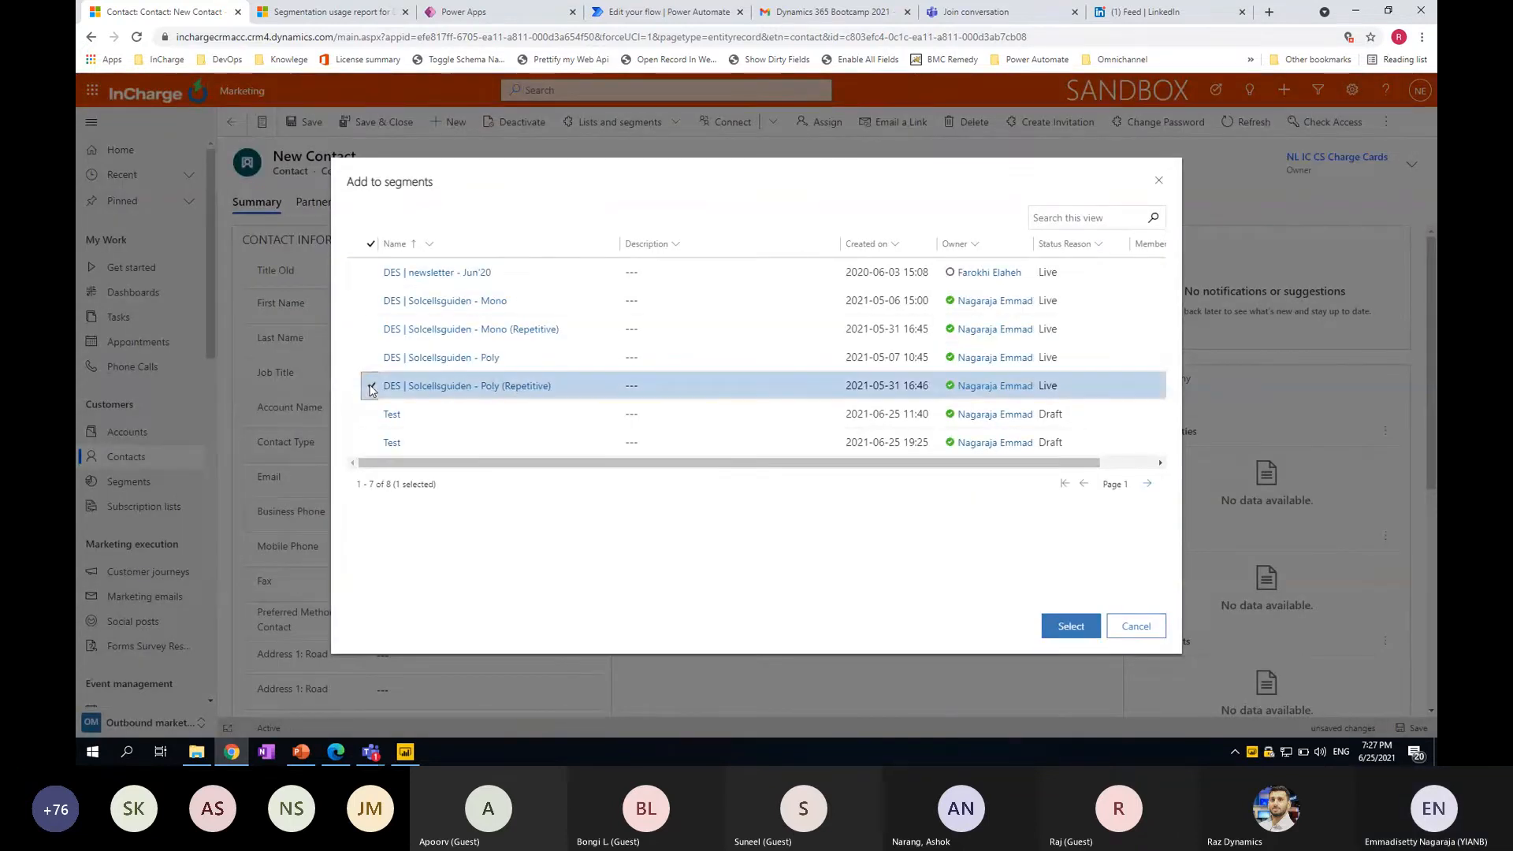
left_click(1071, 626)
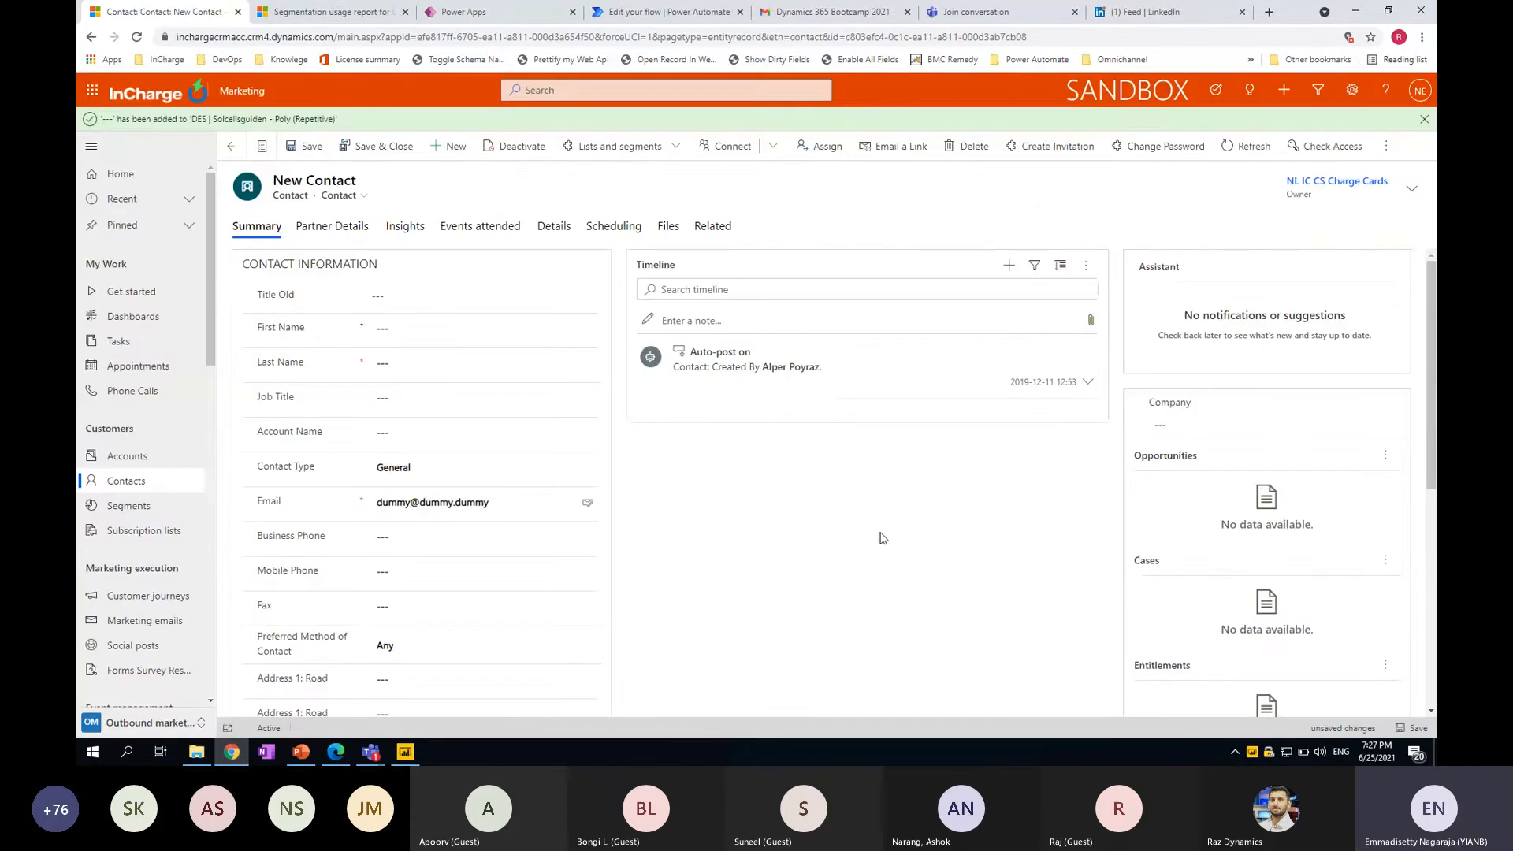
Return to the segments list, discarding the contact's unsaved changes, and switch to the PowerPoint slide show at the Segments vs Marketing Lists slide
left_click(132, 507)
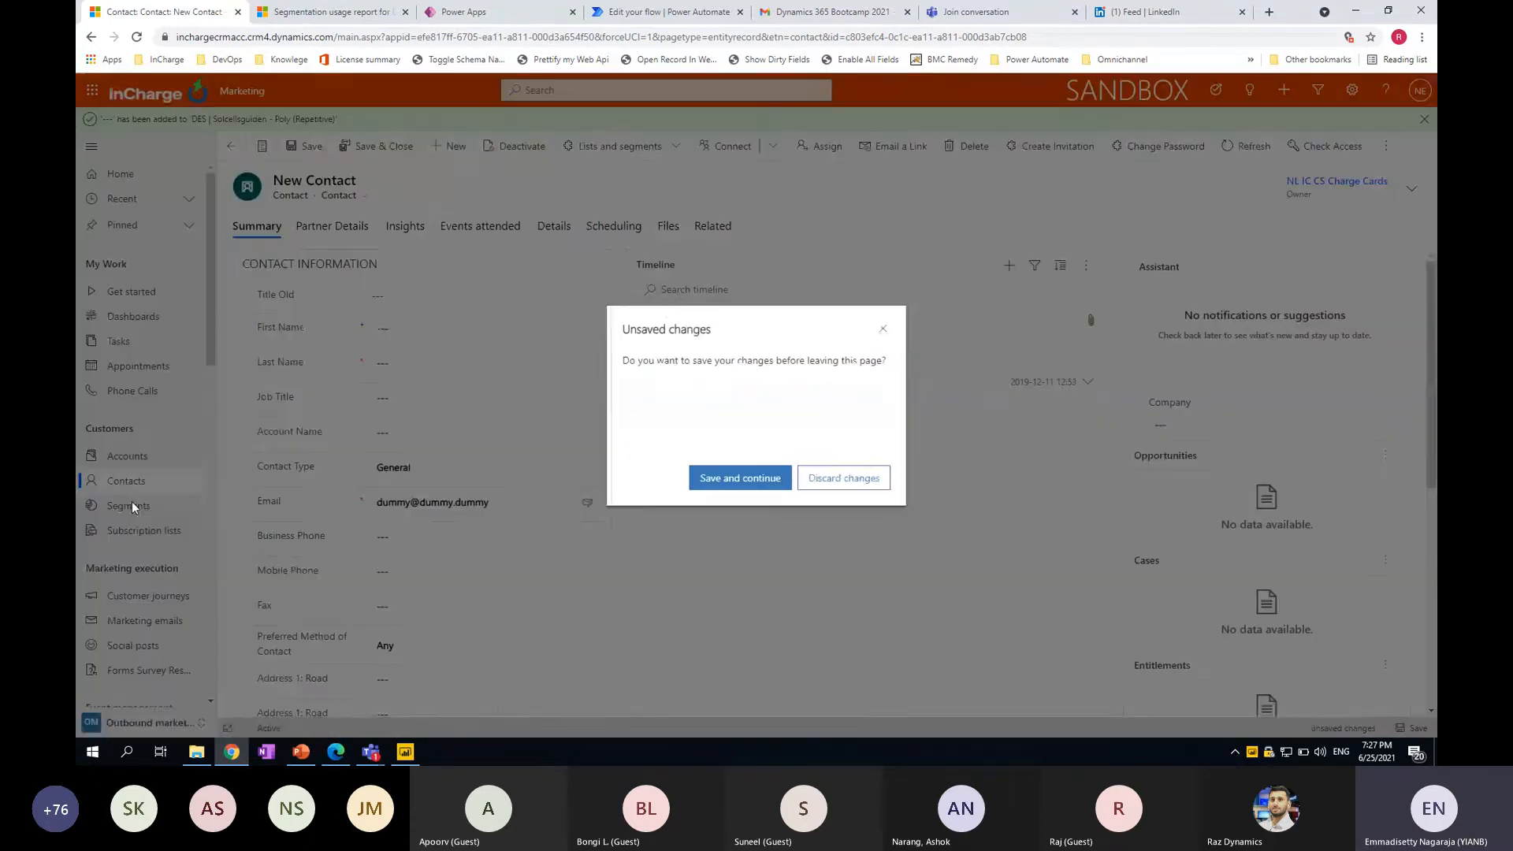
left_click(844, 479)
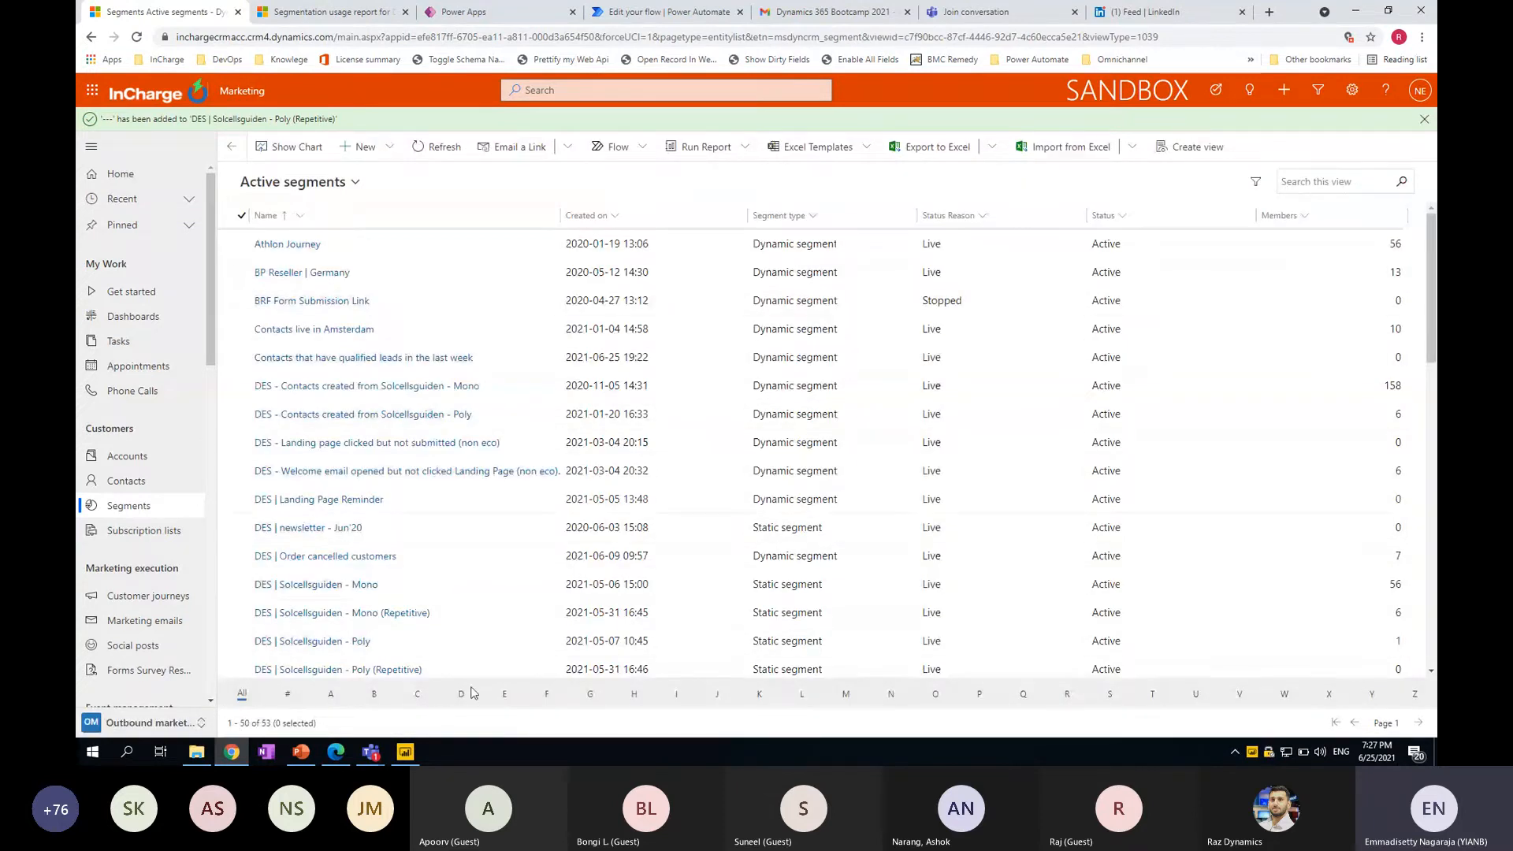
left_click(301, 752)
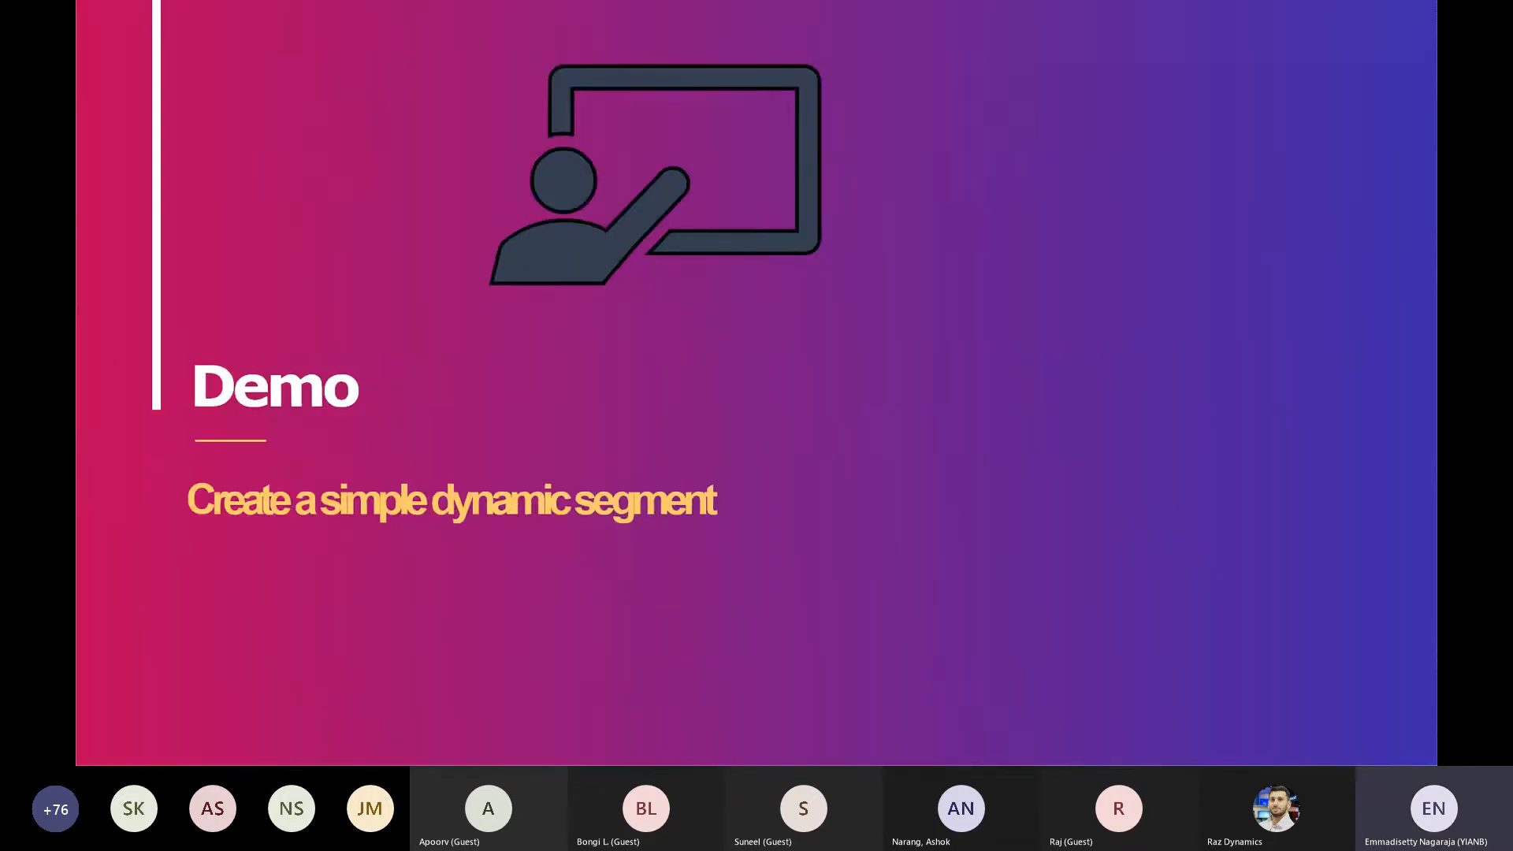
left_click(665, 515)
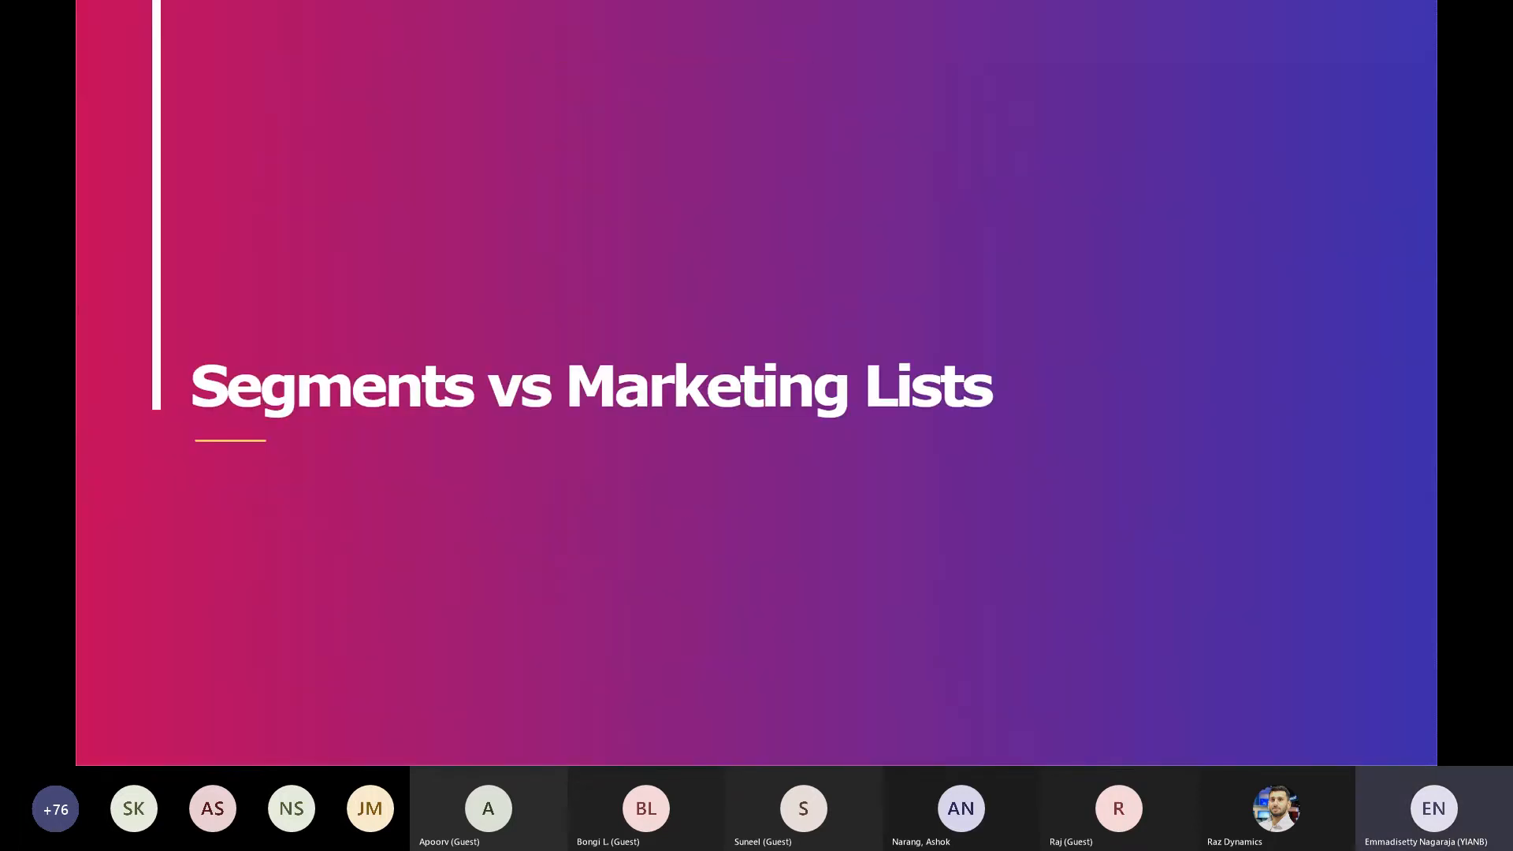
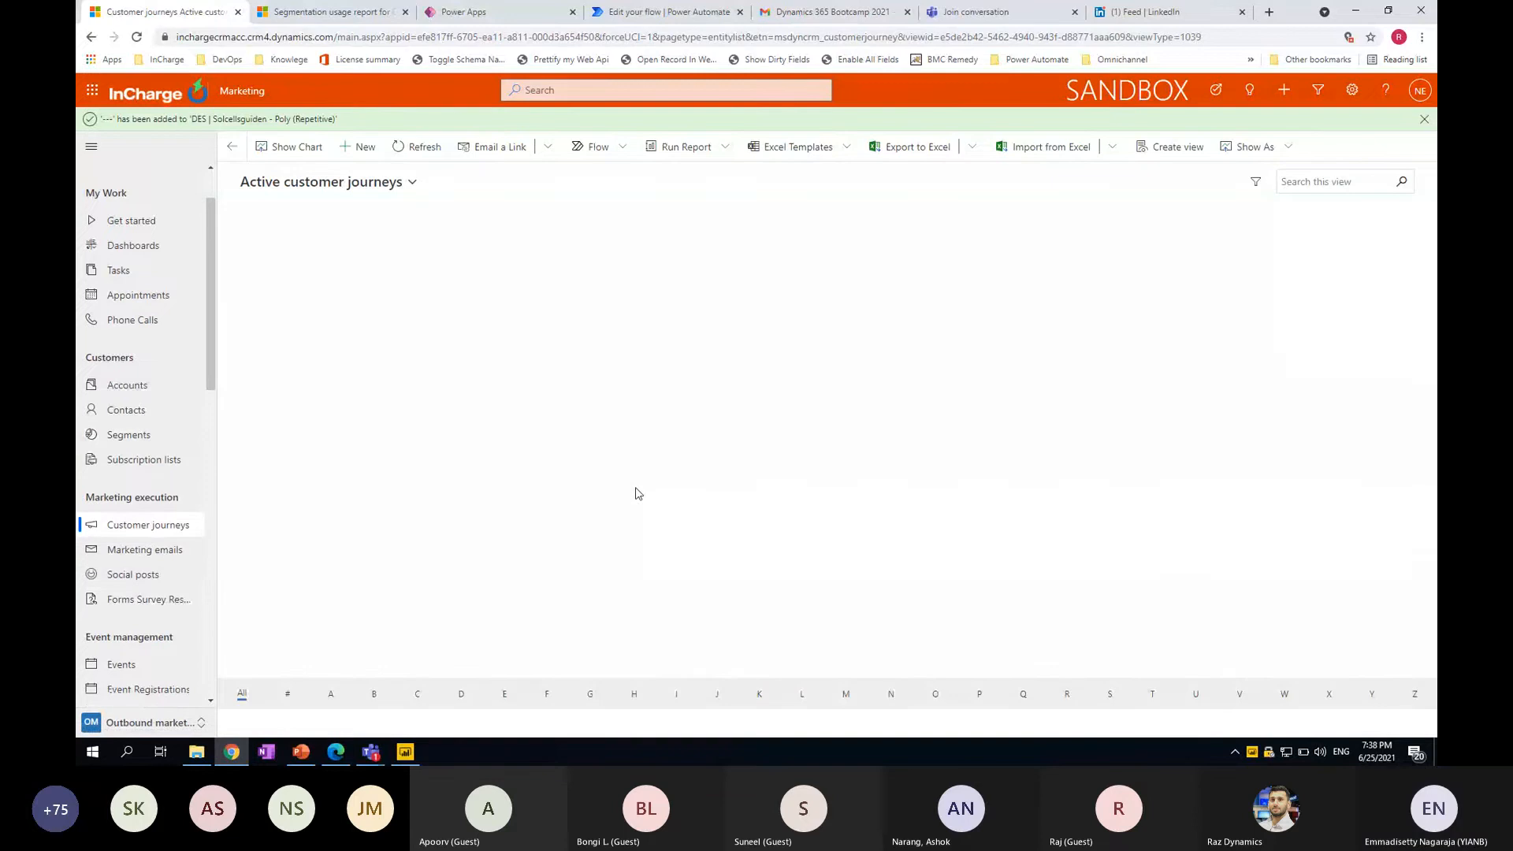
Create a new customer journey from the Simple Email Journey template
left_click(376, 158)
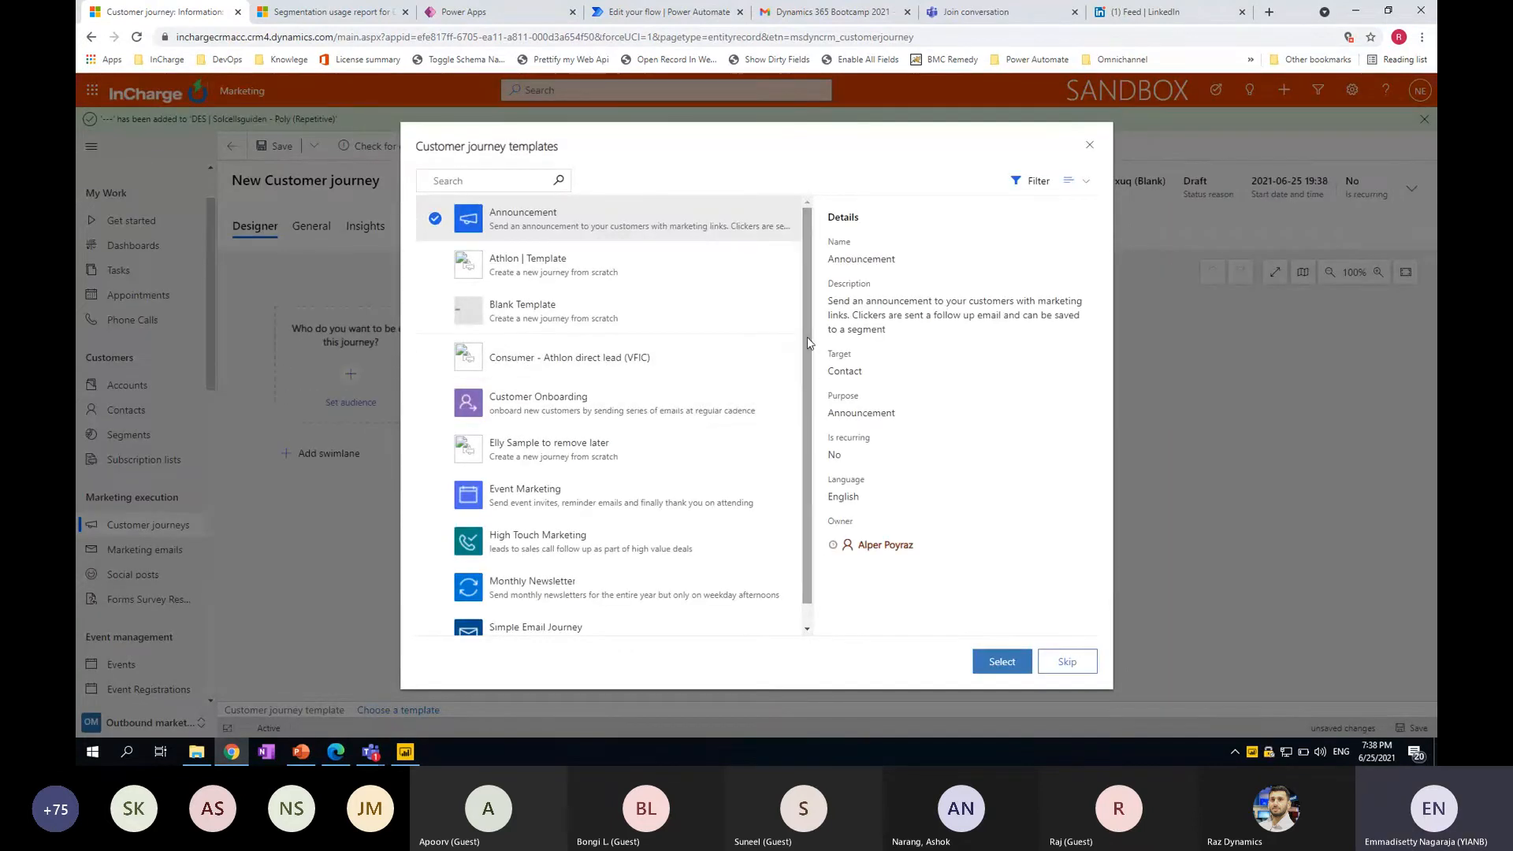
scroll(802, 371, "down", 2)
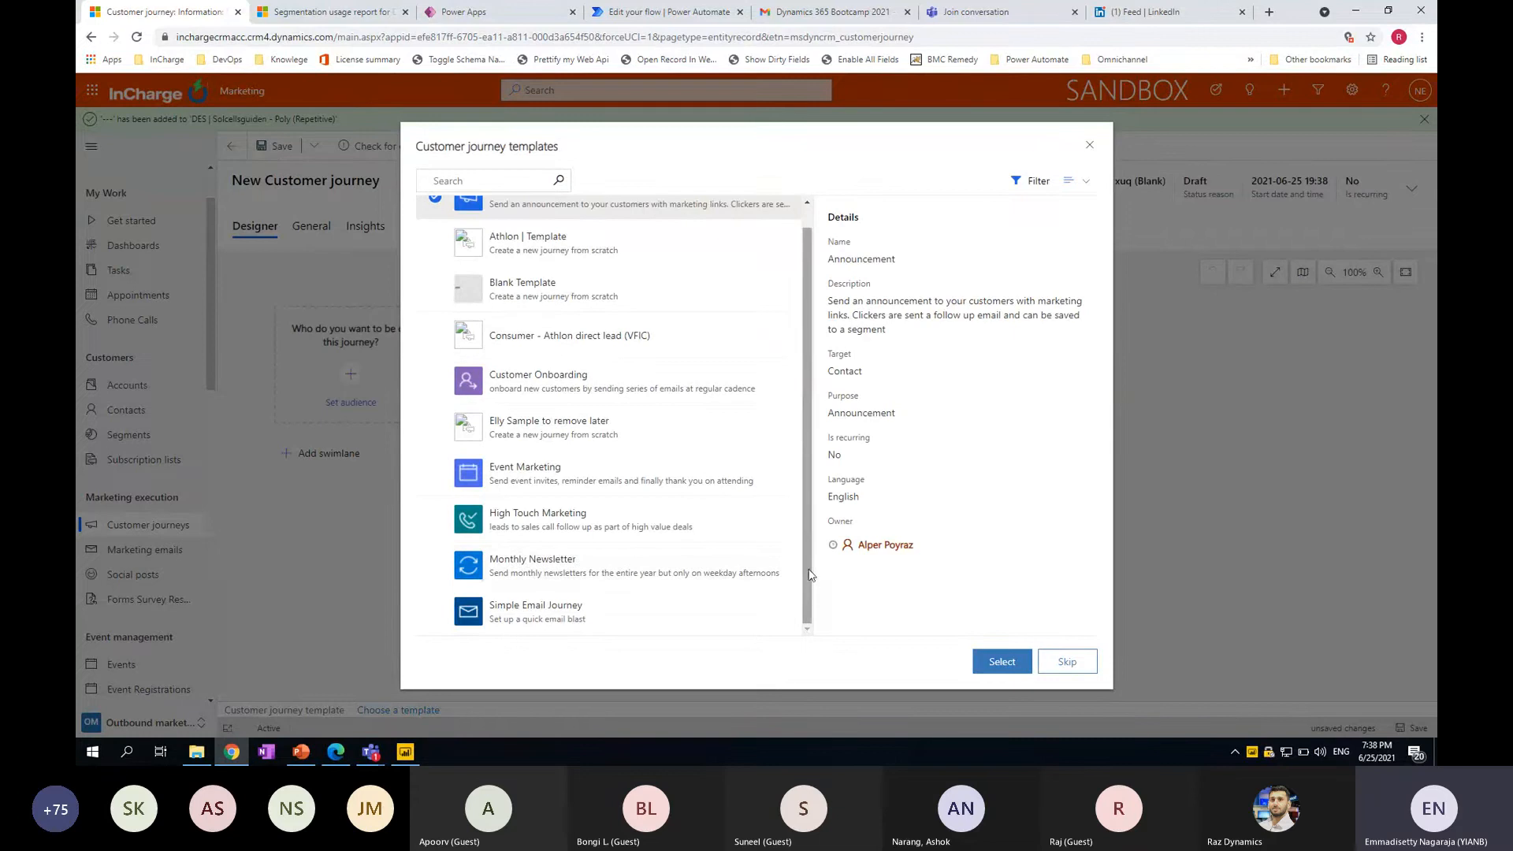
scroll(807, 523, "up", 1)
scroll(800, 593, "down", 1)
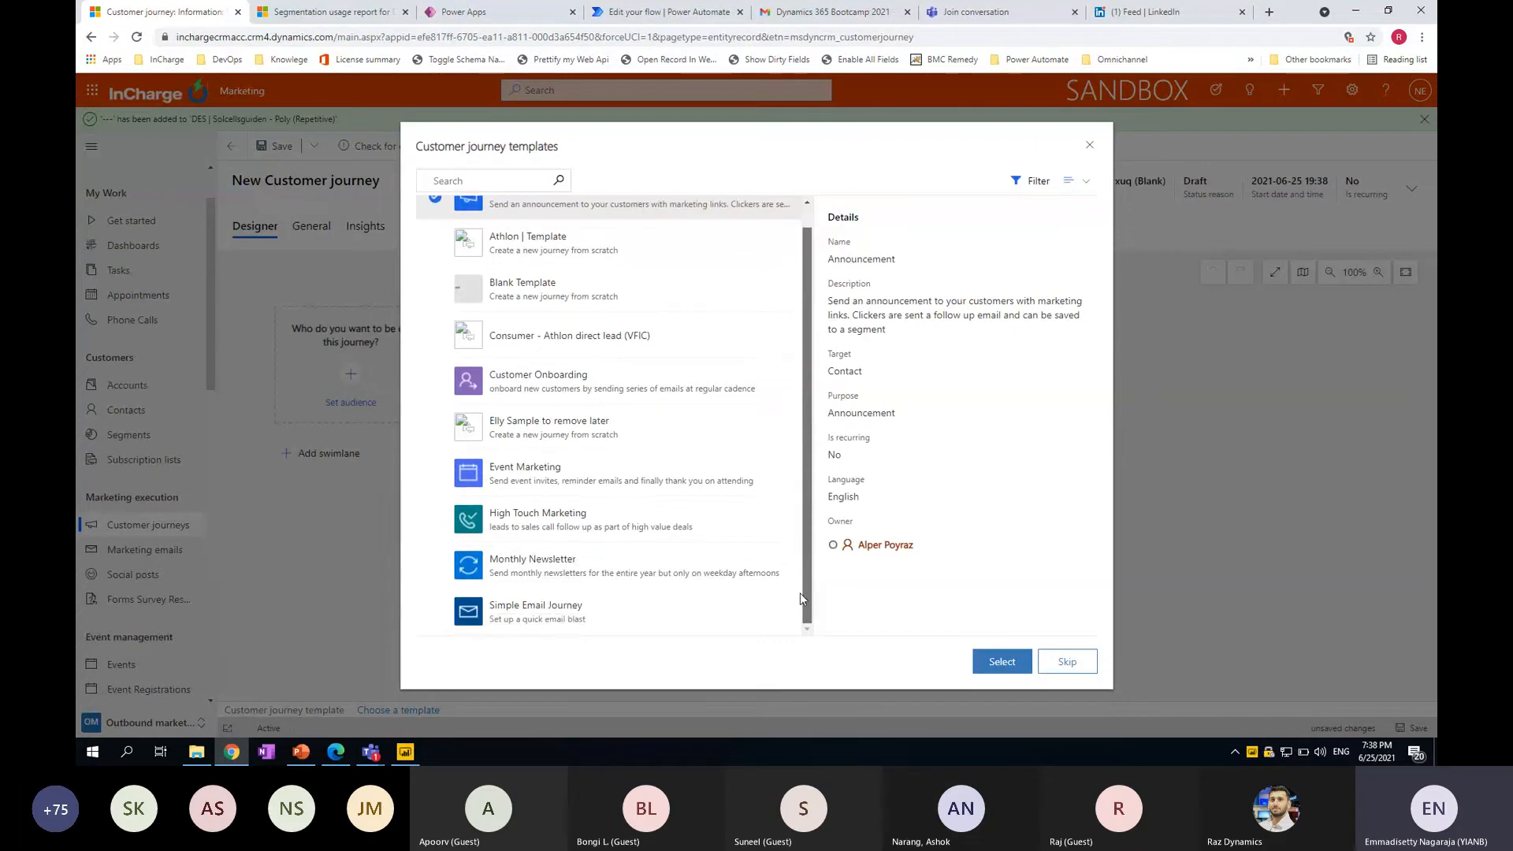
left_click(612, 623)
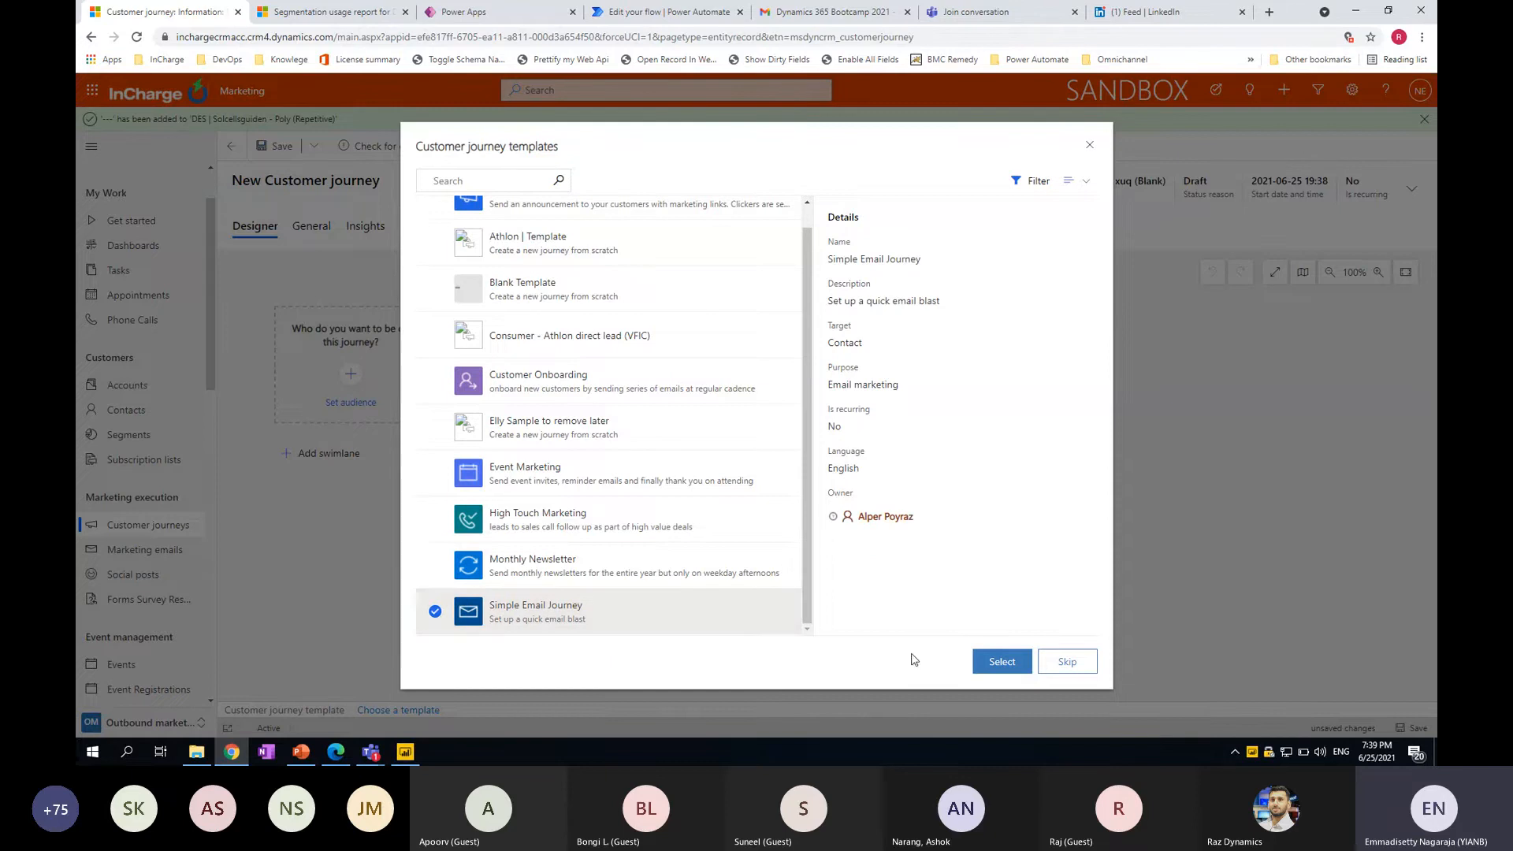
left_click(987, 666)
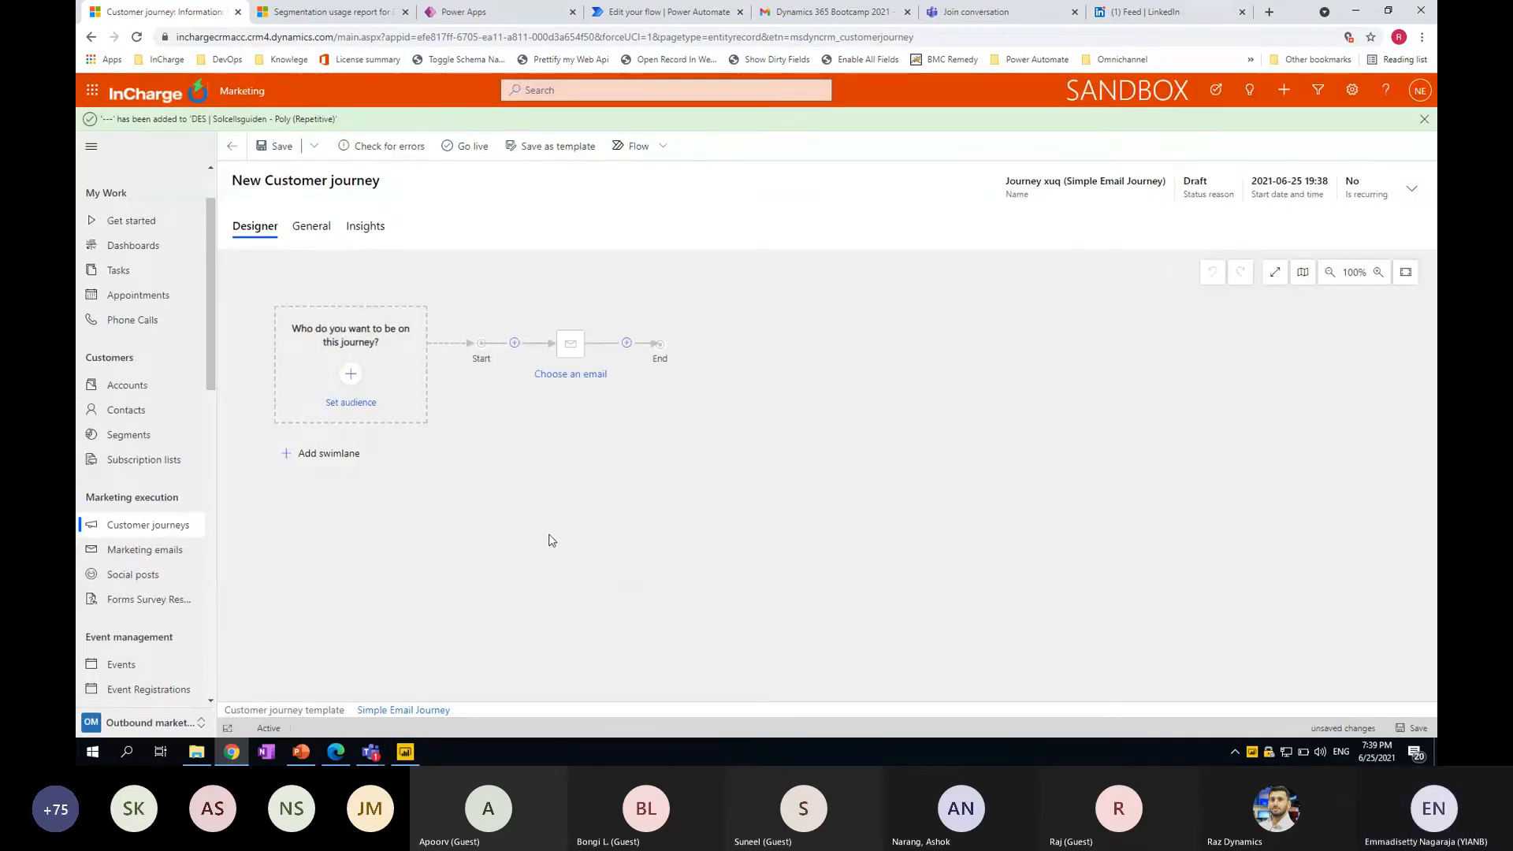
Set the journey's audience to include the segment DES | Solcellsguiden - Poly (Repetitive)
left_click(567, 347)
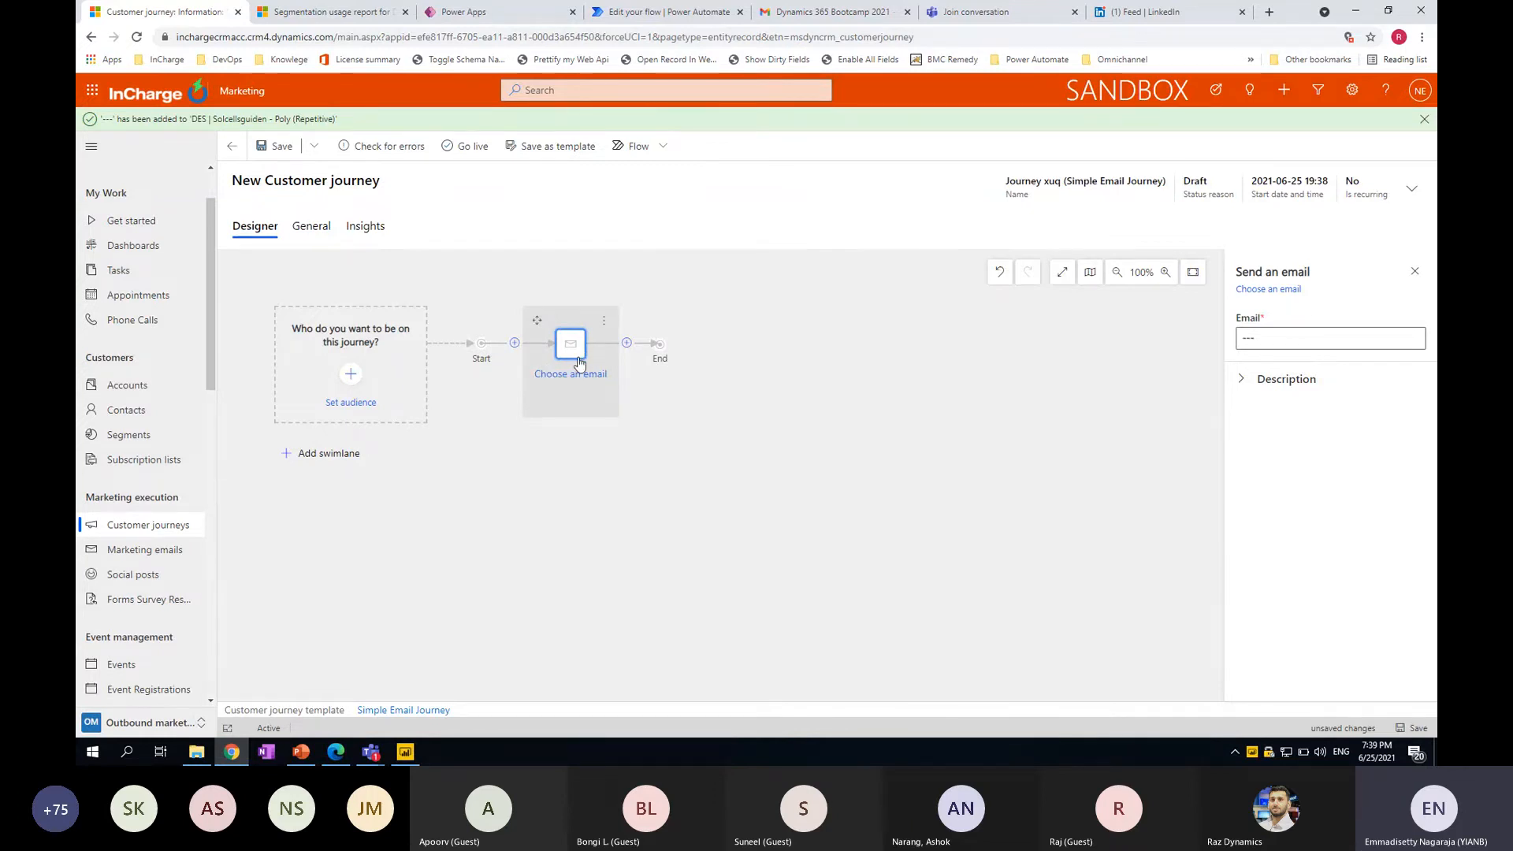
left_click(352, 384)
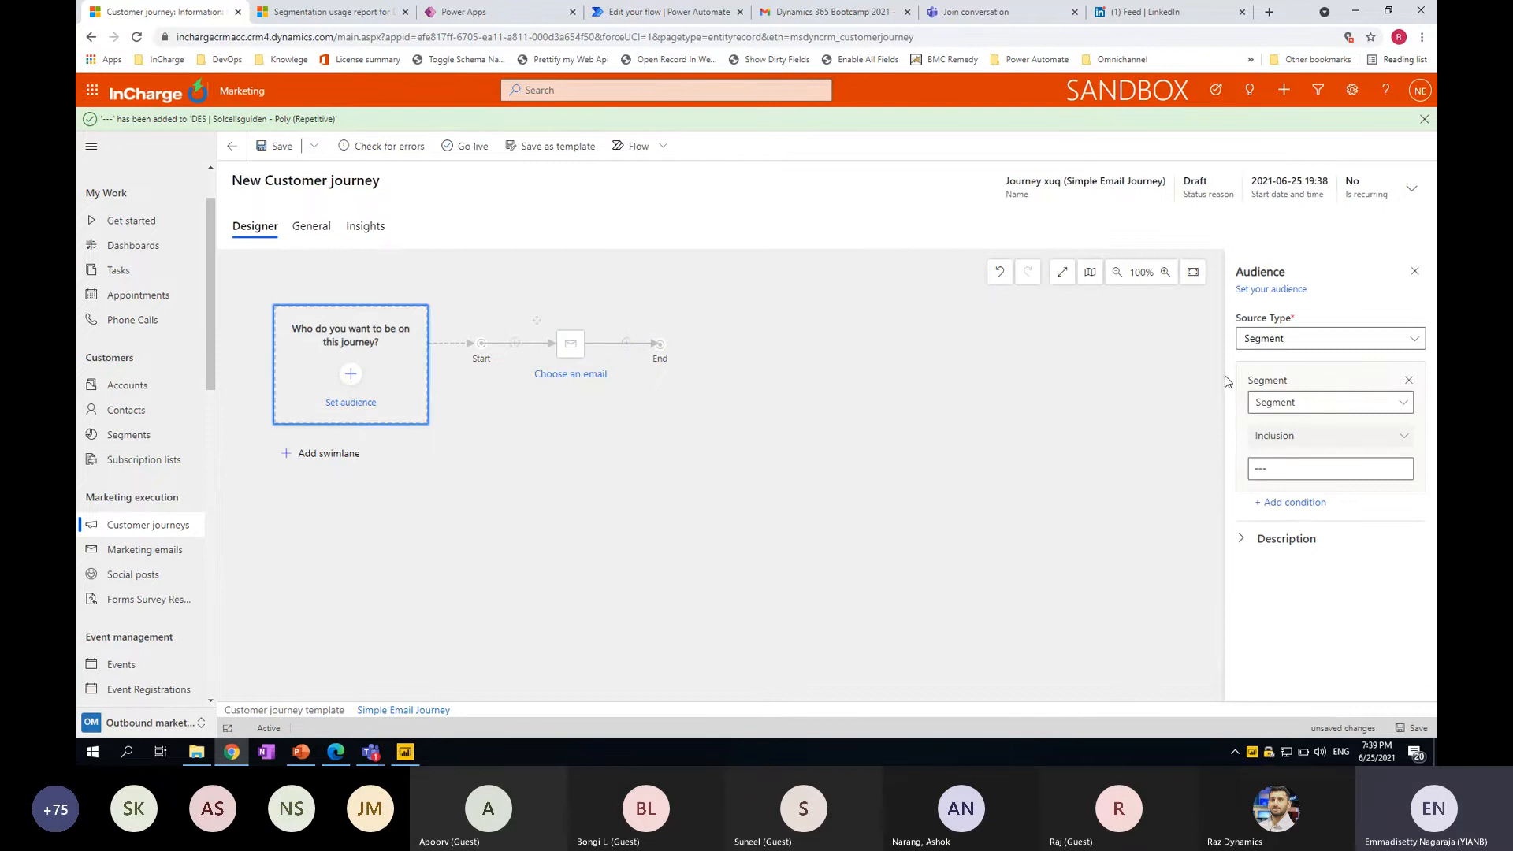
left_click(1347, 468)
left_click(1402, 468)
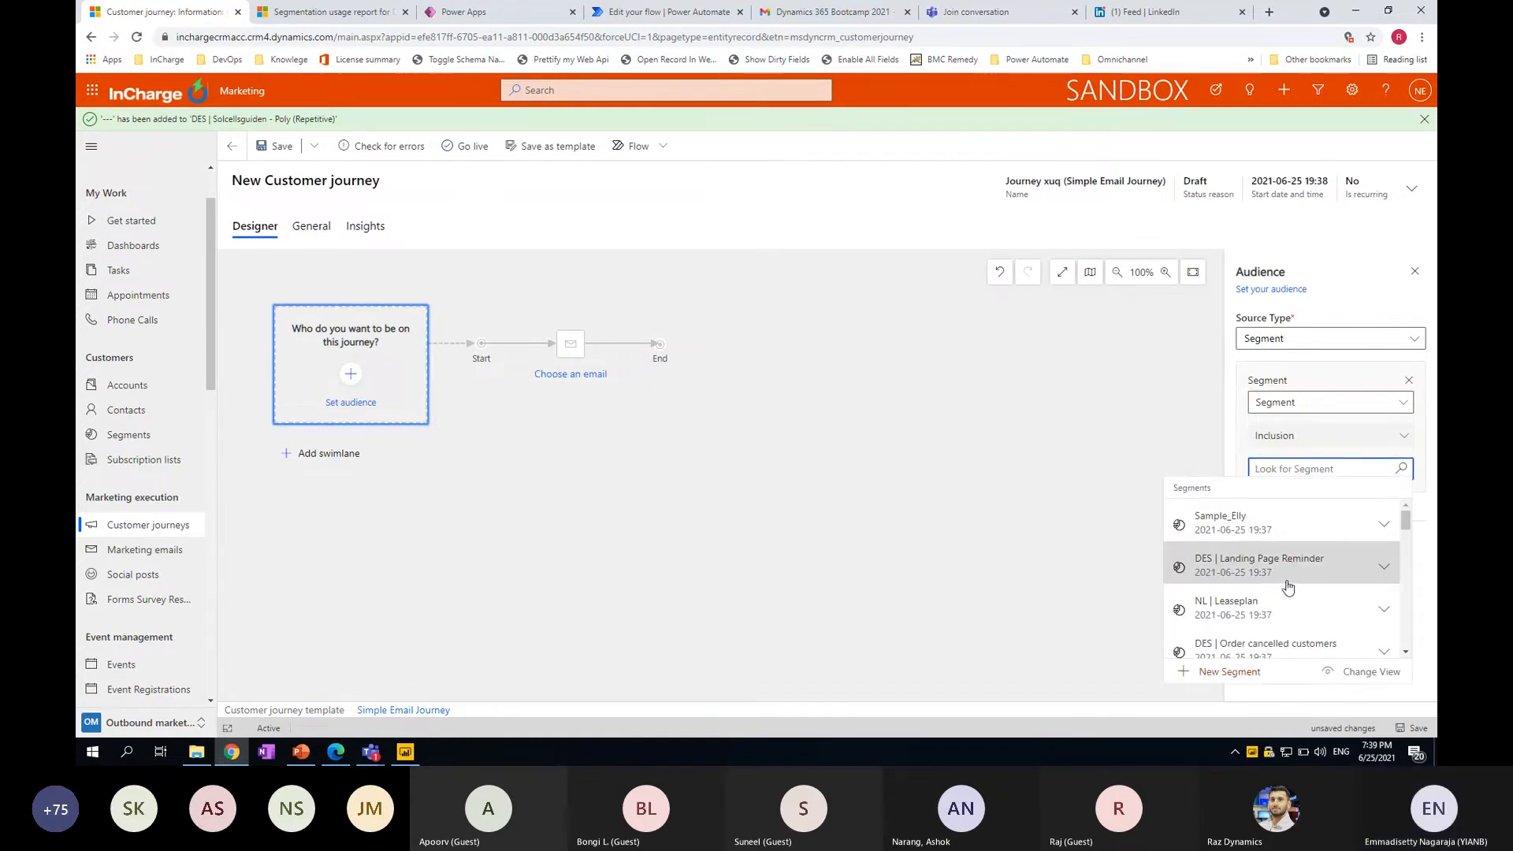
scroll(1290, 586, "down", 1)
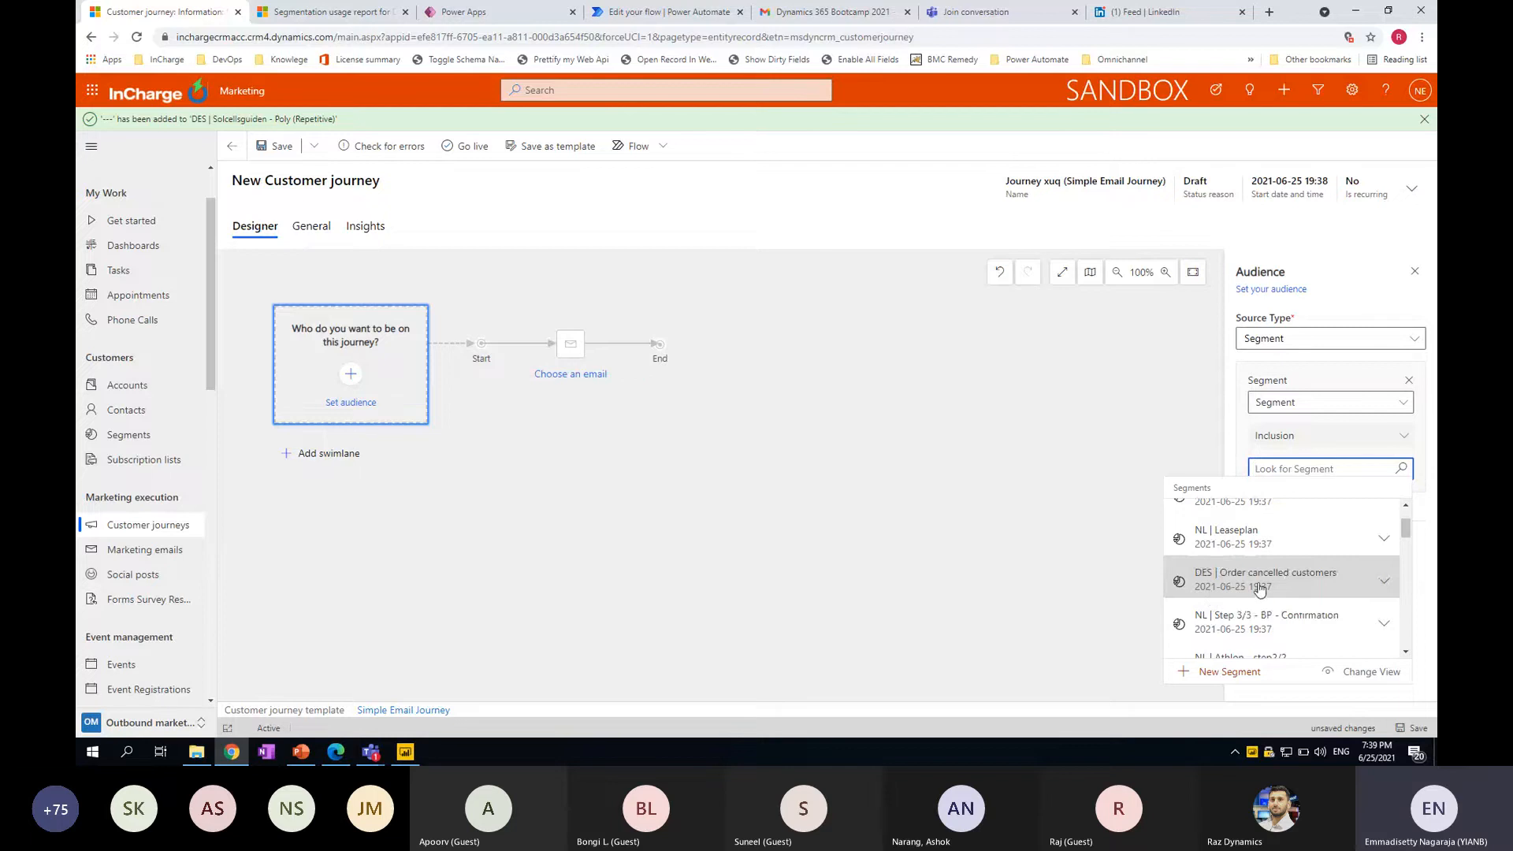
scroll(1255, 571, "down", 1)
scroll(1255, 569, "up", 2)
scroll(1293, 582, "down", 4)
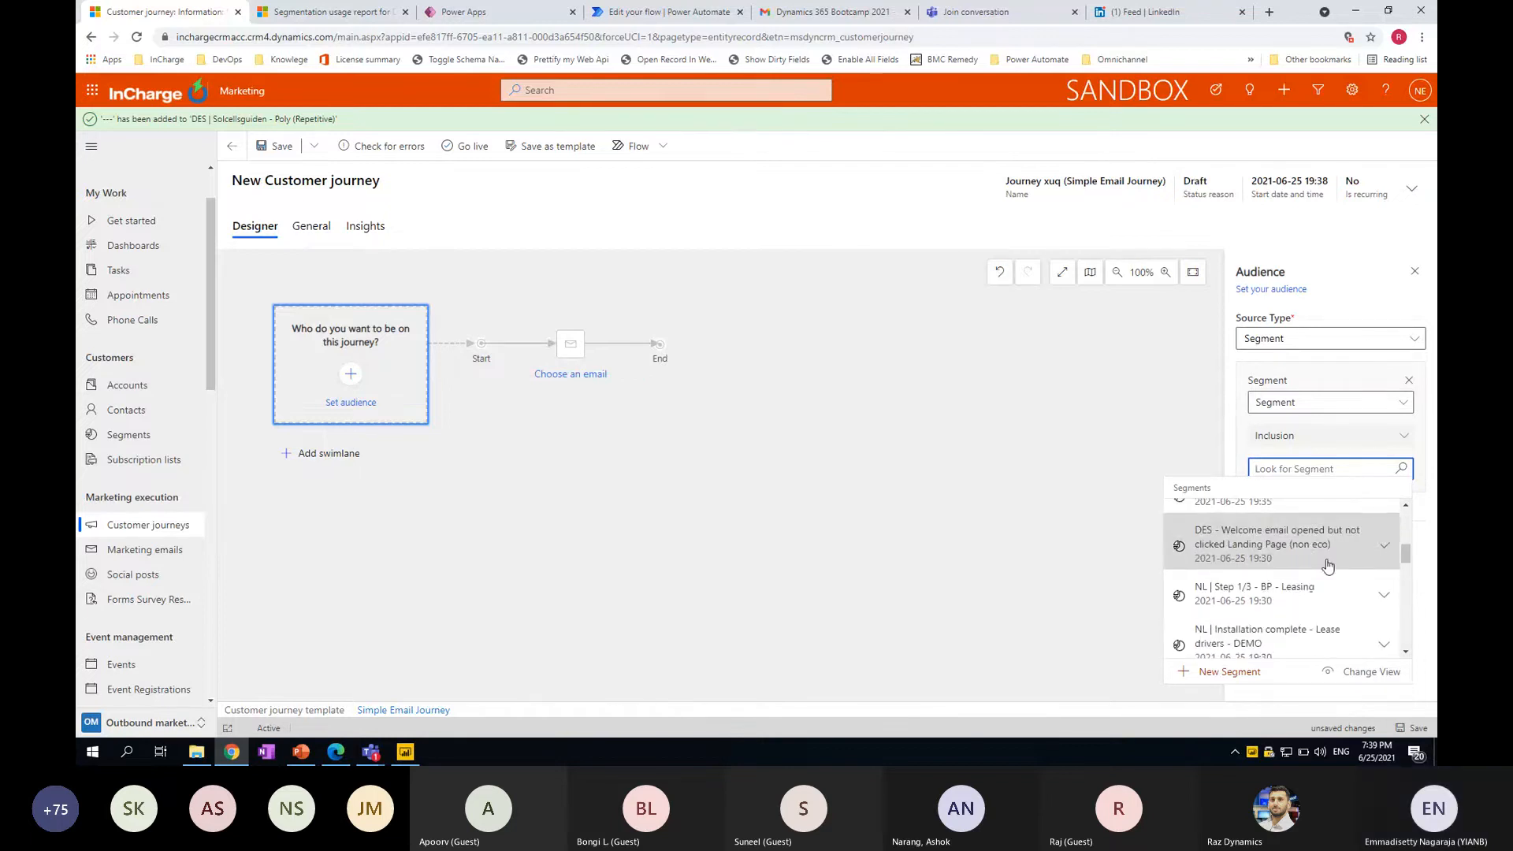
scroll(1308, 584, "down", 4)
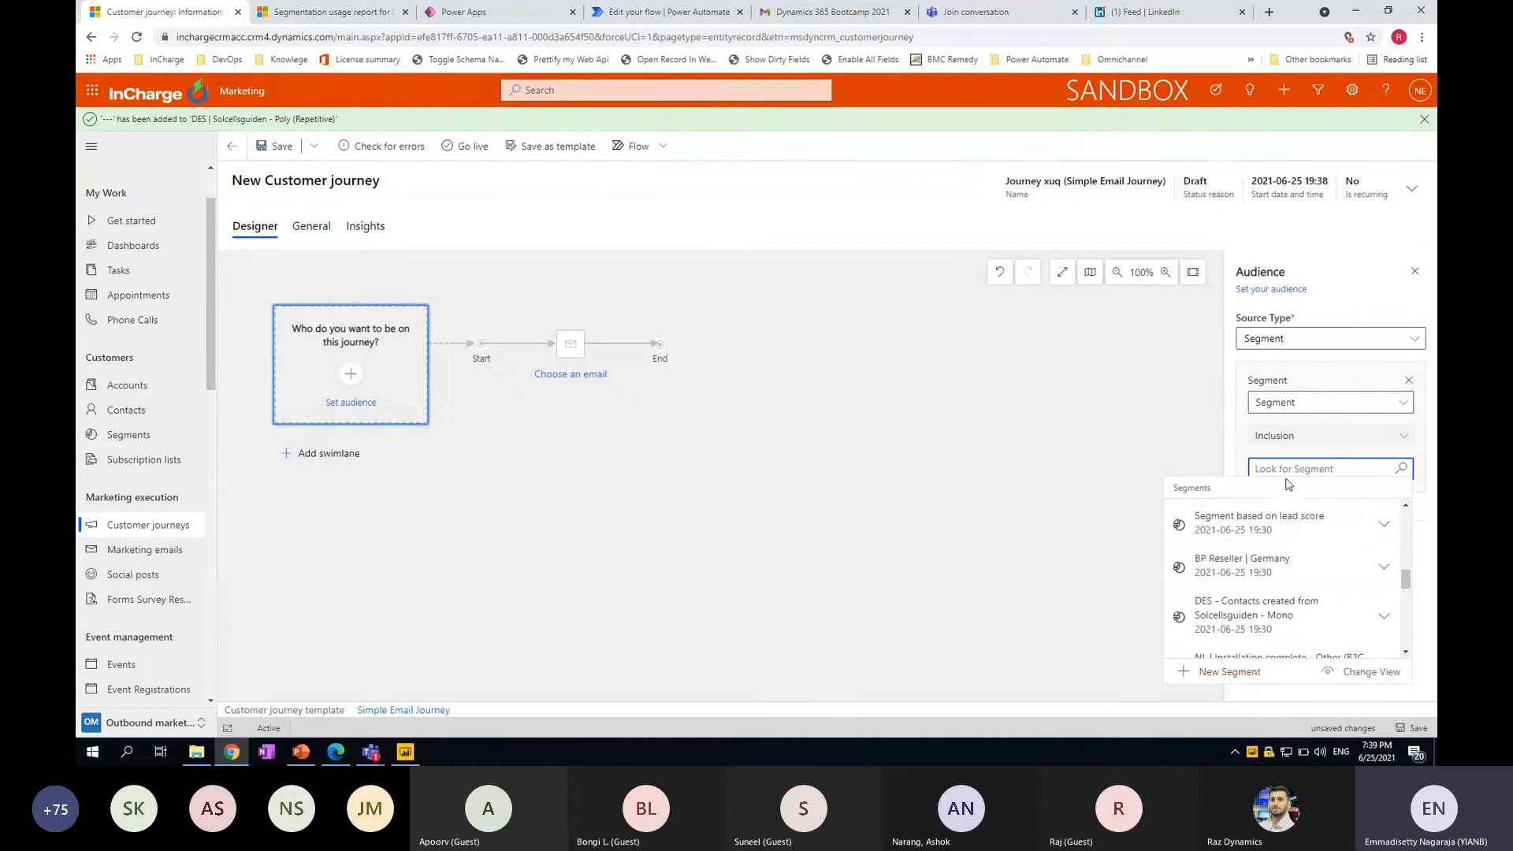
scroll(1332, 617, "down", 3)
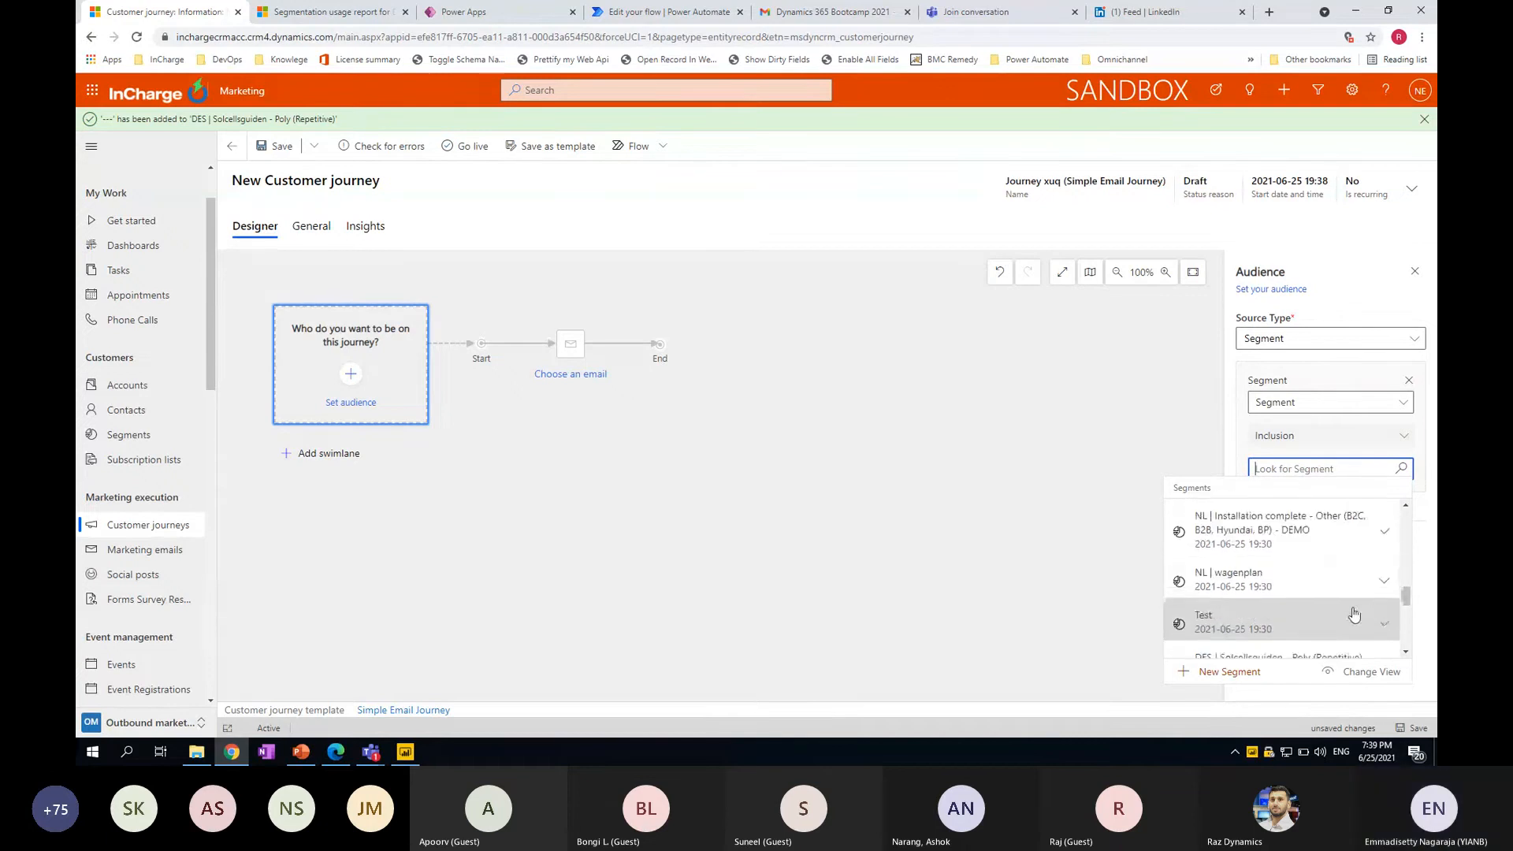
left_click(1217, 599)
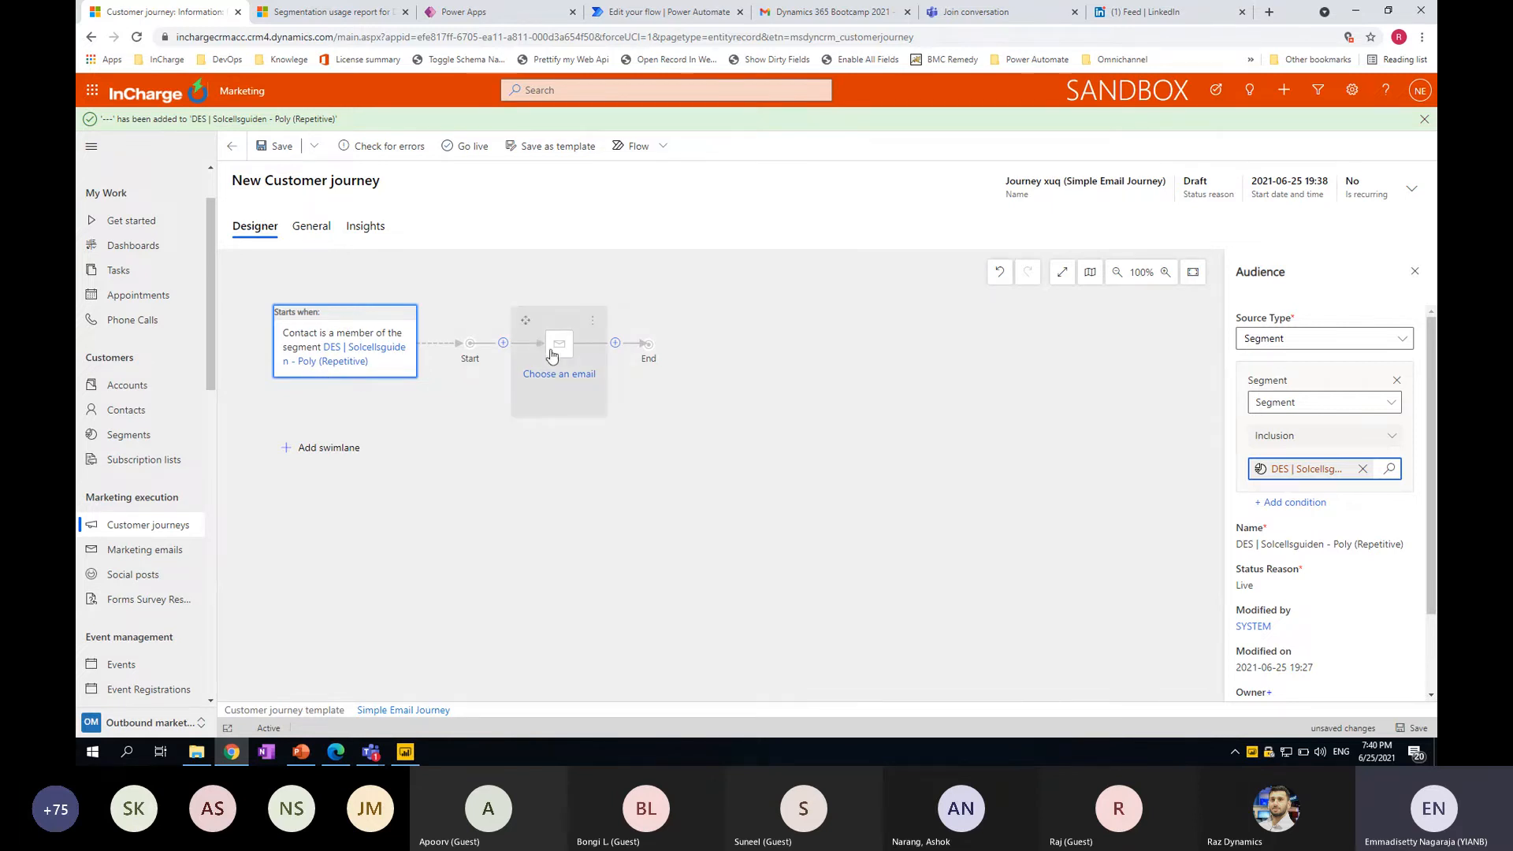
Search the marketing emails for *poly and assign DES - Solcellsguiden Welcome Email - Poly to the journey's email tile
left_click(554, 347)
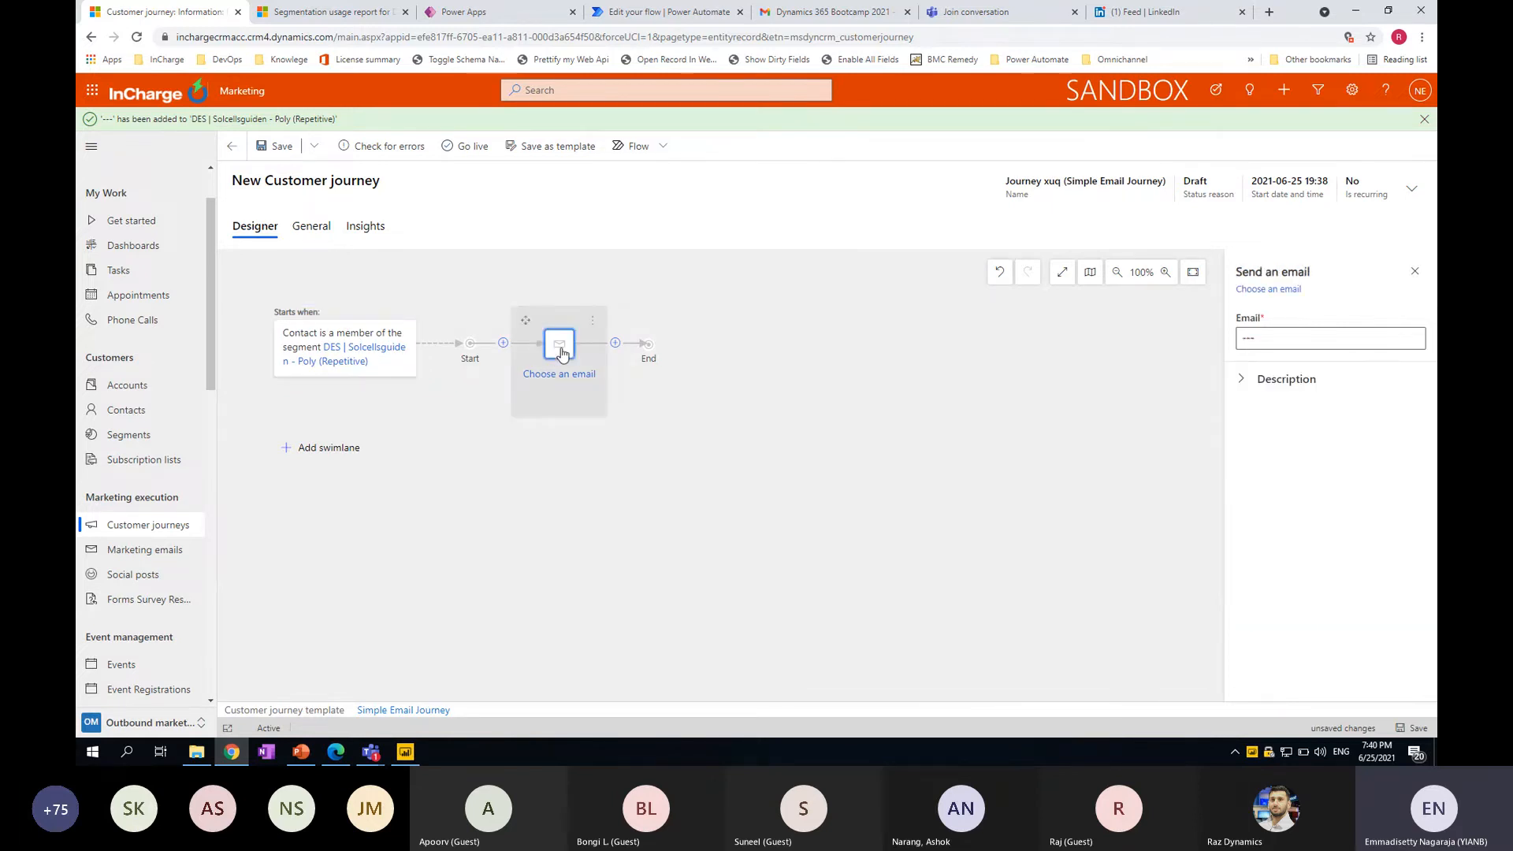
left_click(1243, 382)
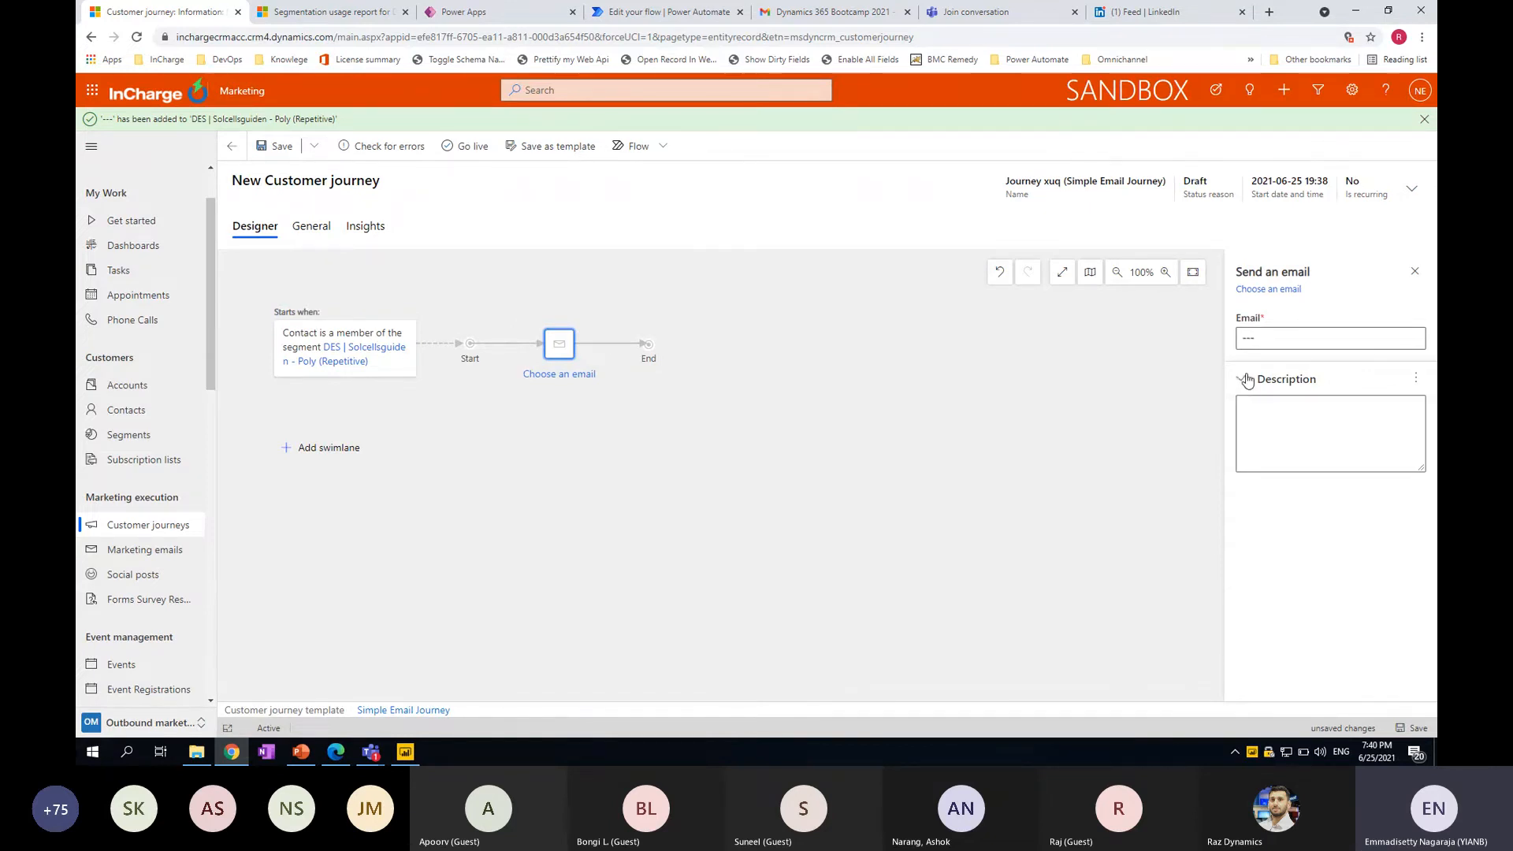
left_click(1294, 339)
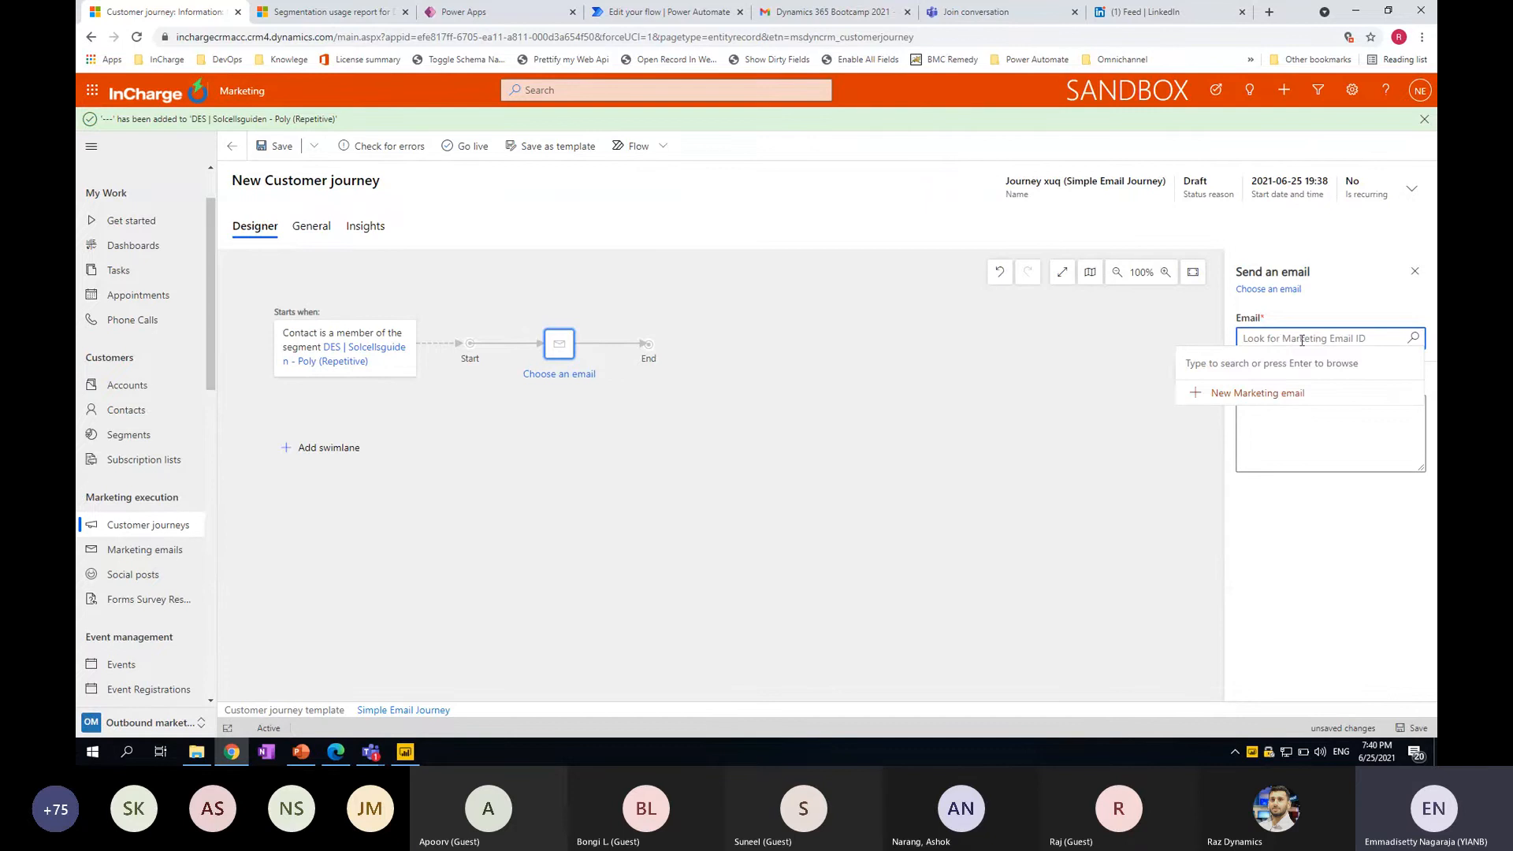
left_click(1414, 338)
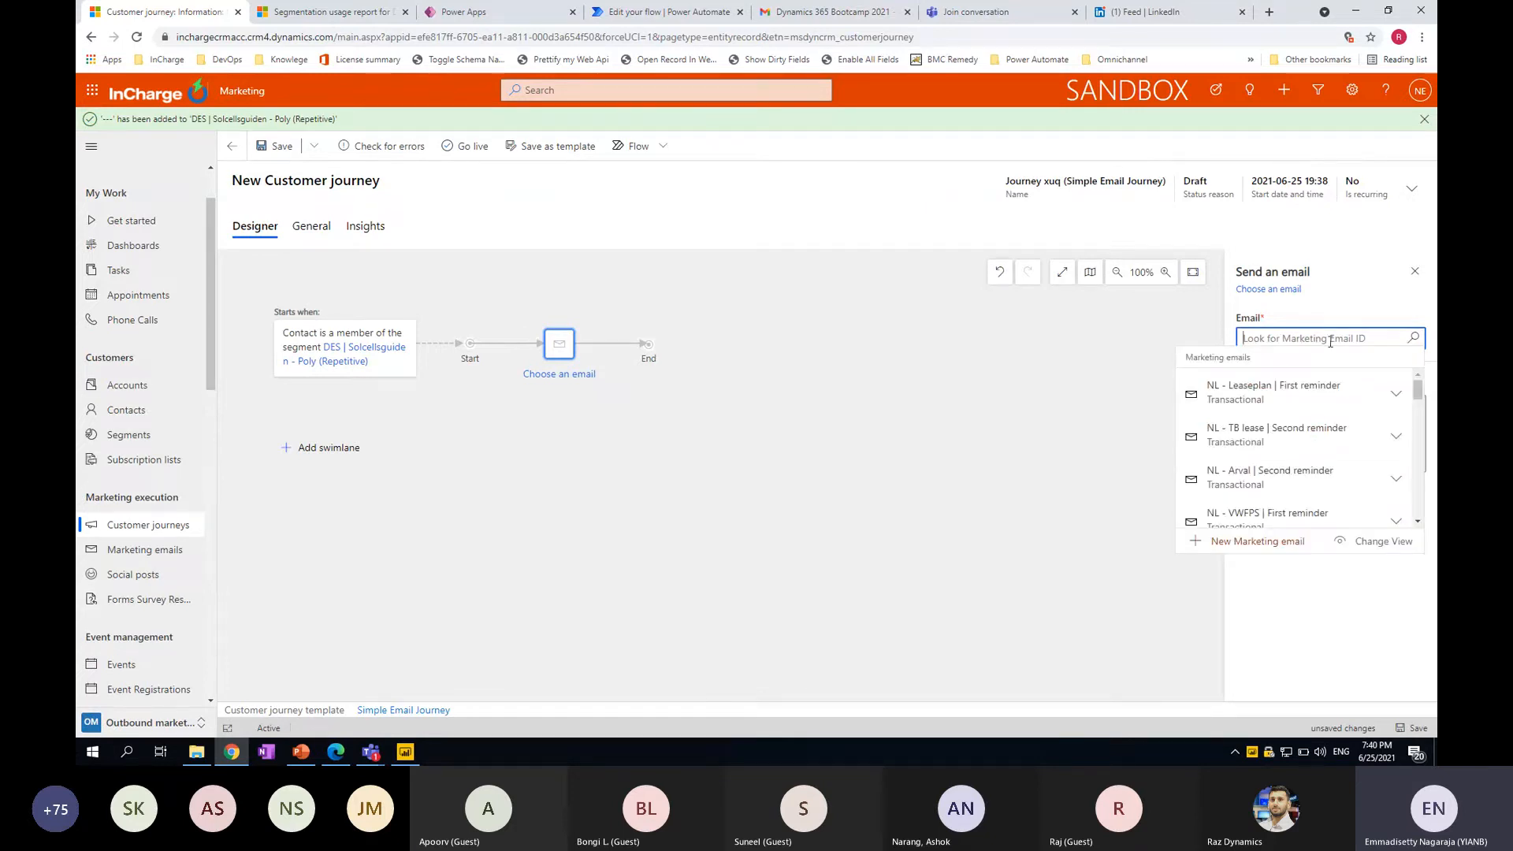
type("*poly")
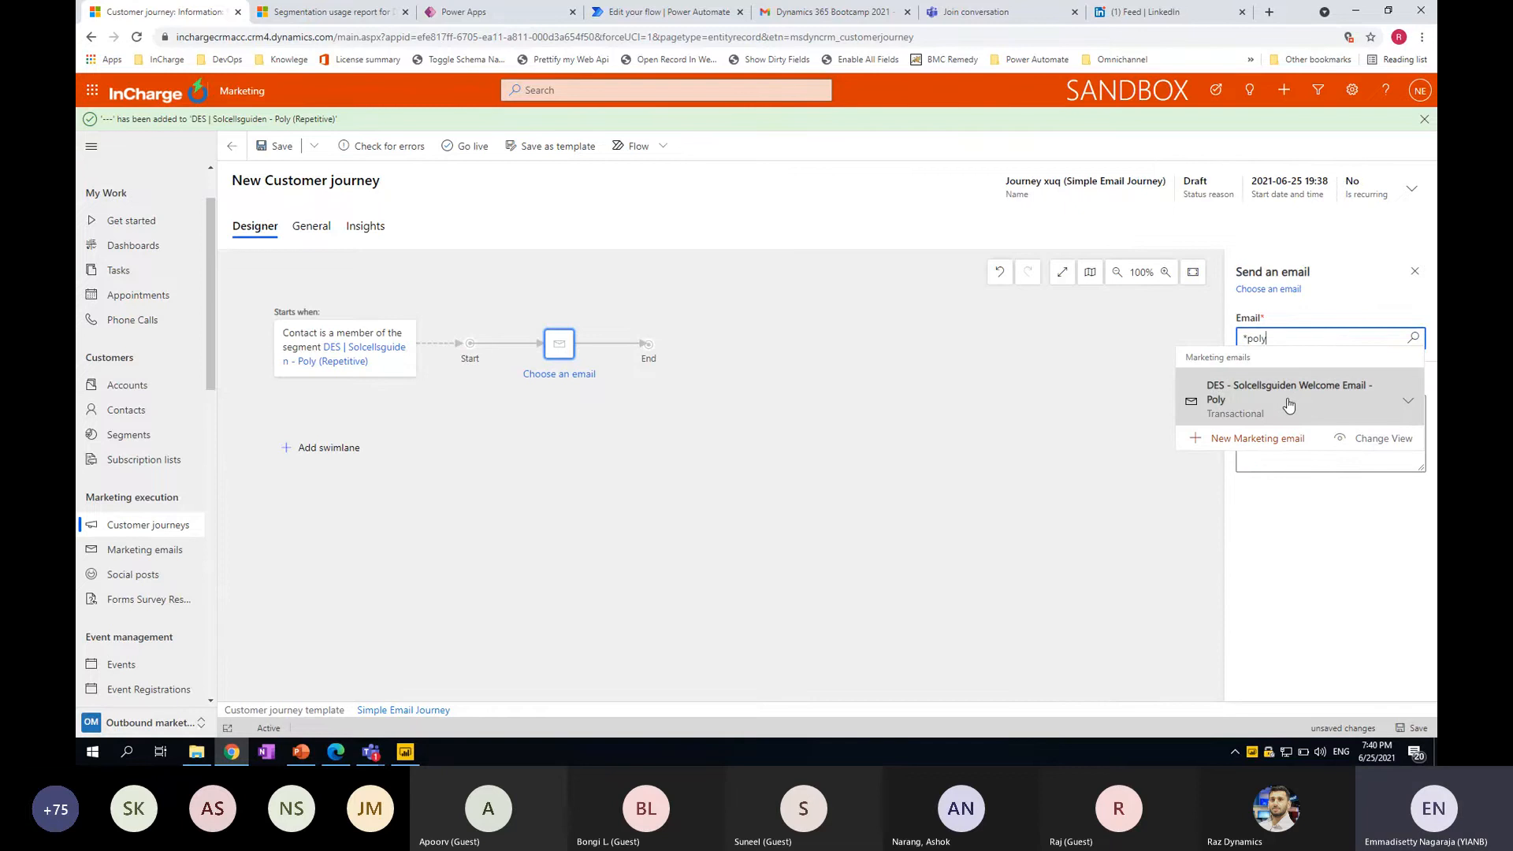
left_click(1289, 404)
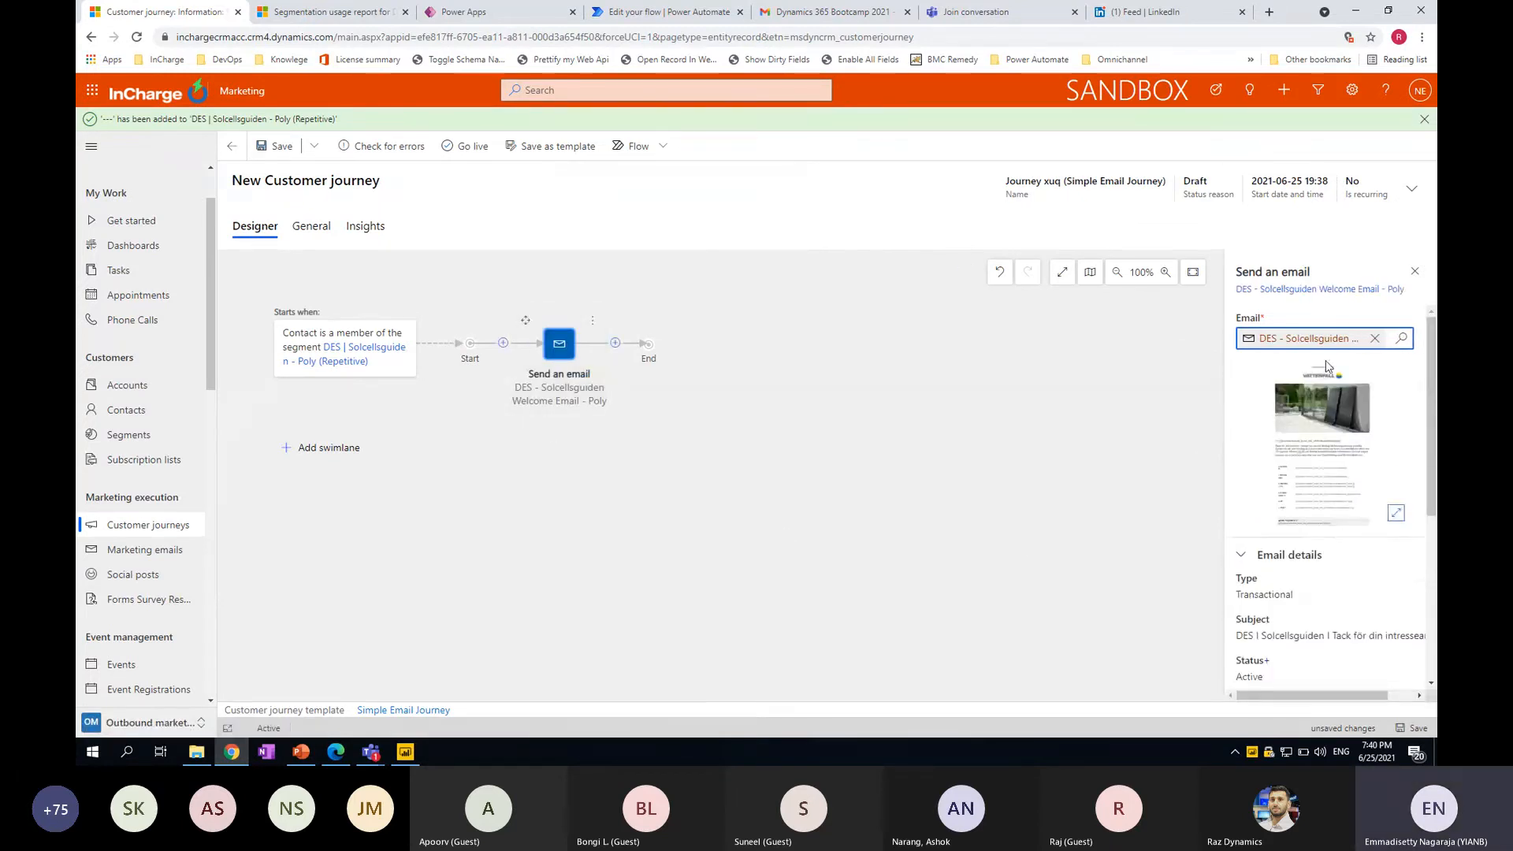
Restrict the email's sending schedule to weekdays, Monday through Friday
scroll(1327, 549, "down", 3)
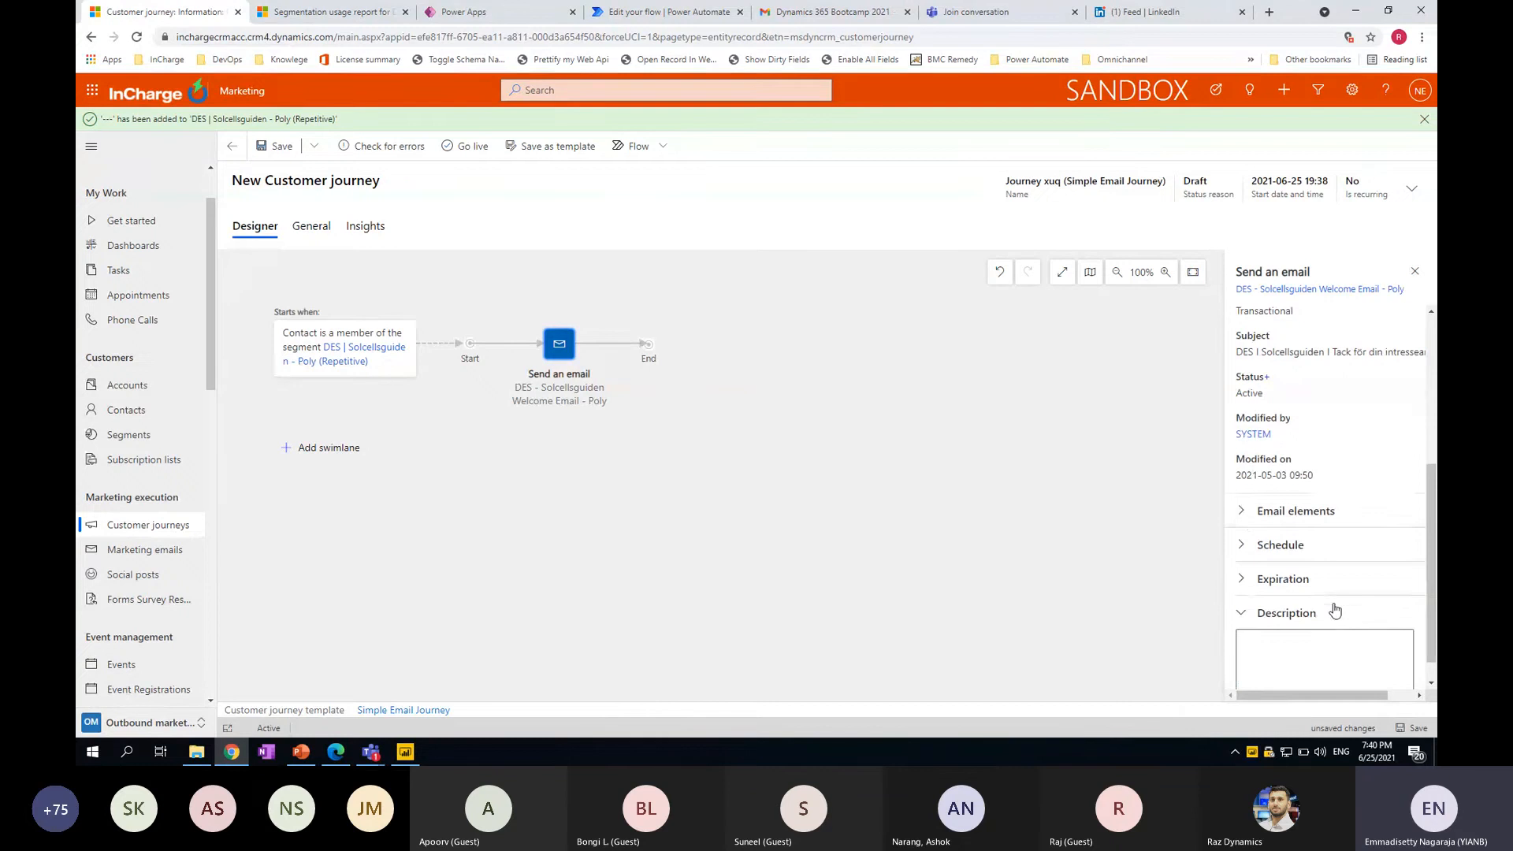
left_click(1245, 548)
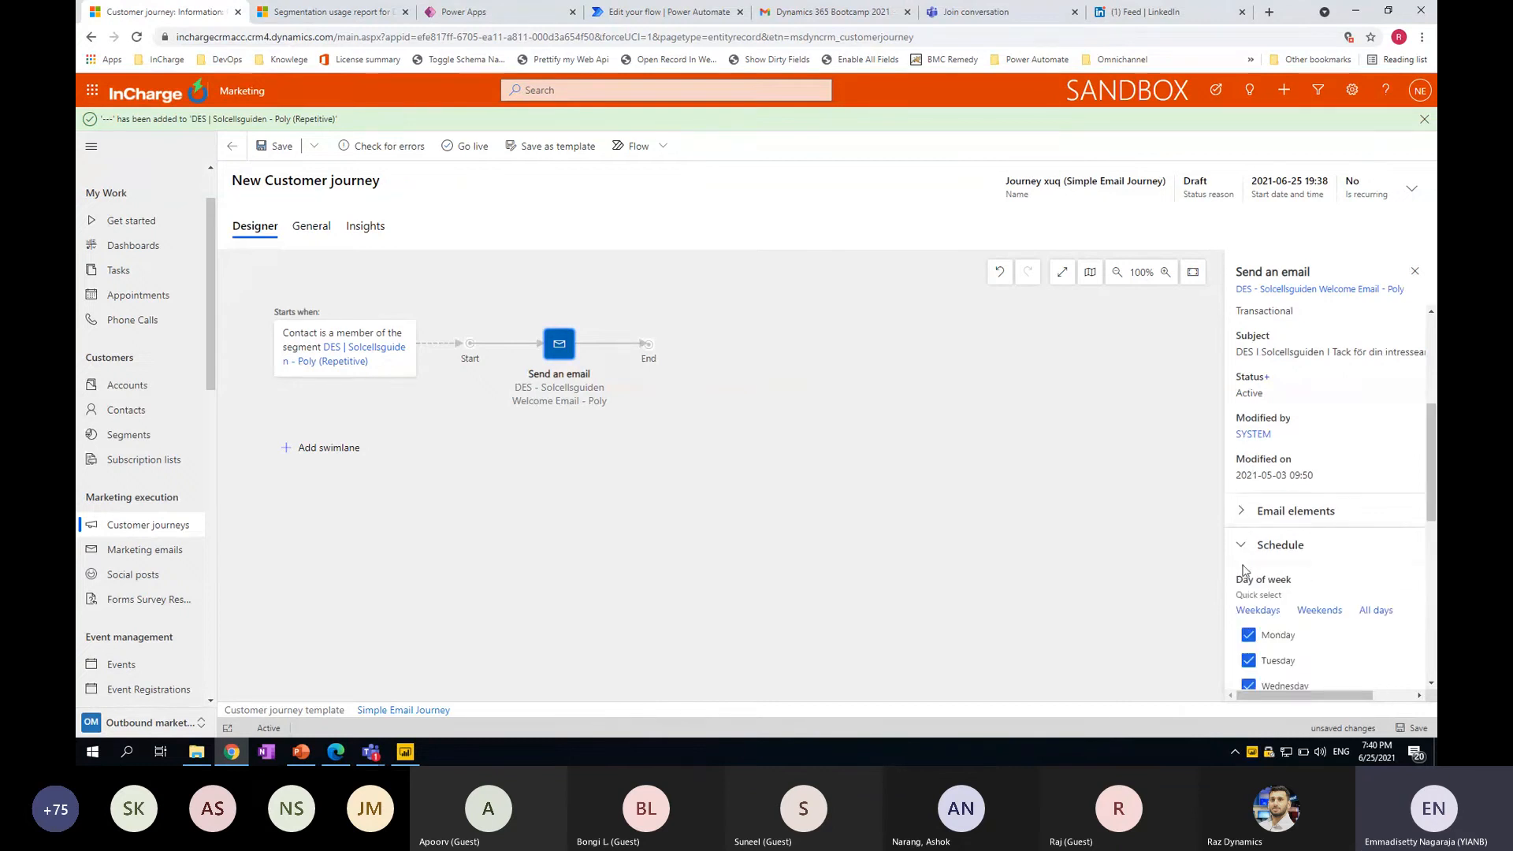
scroll(1245, 536, "down", 2)
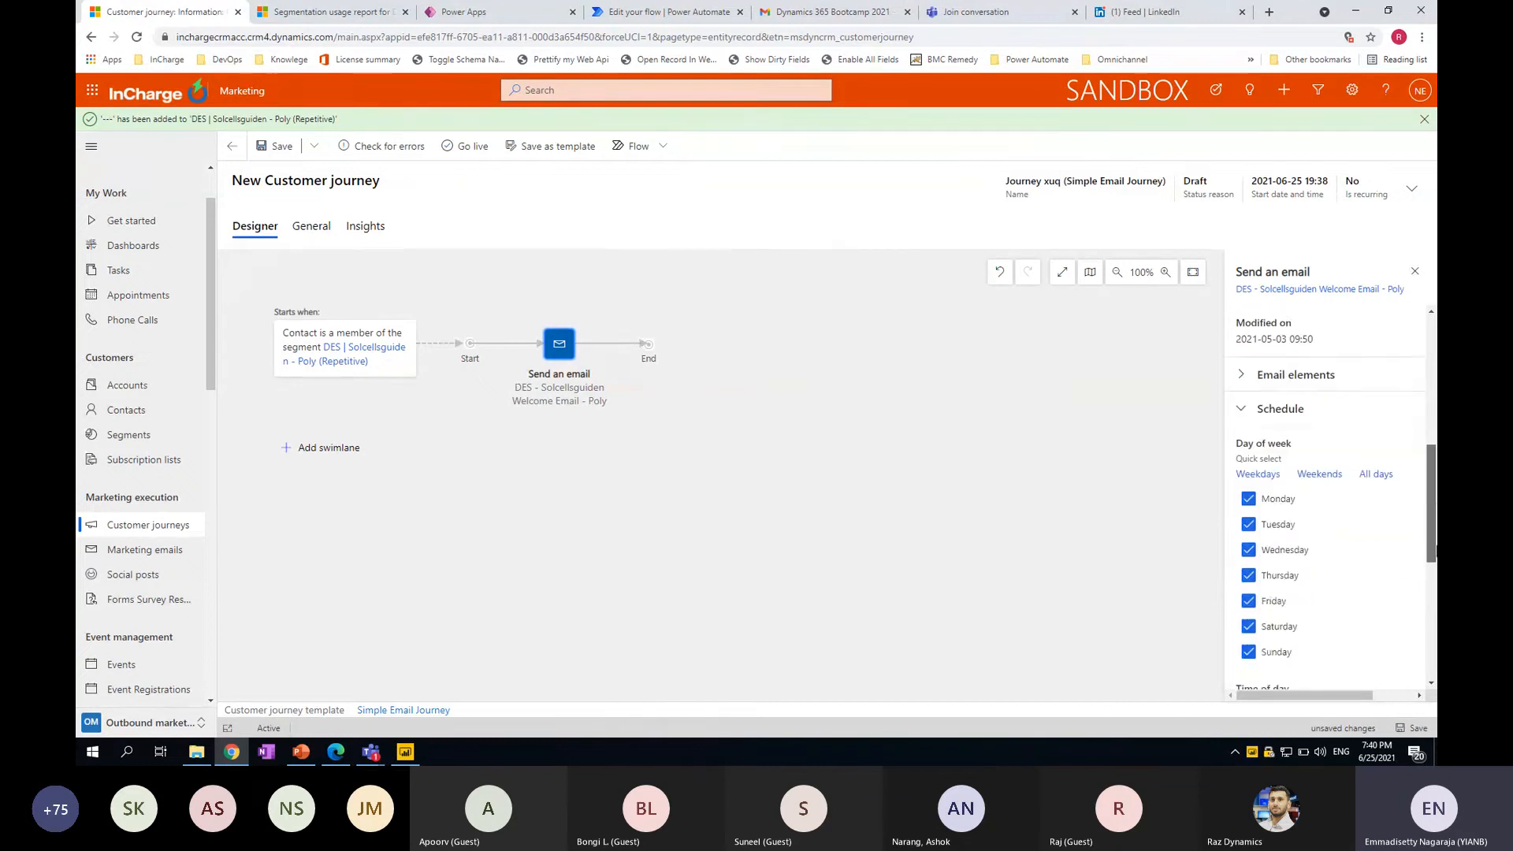
left_click(1264, 464)
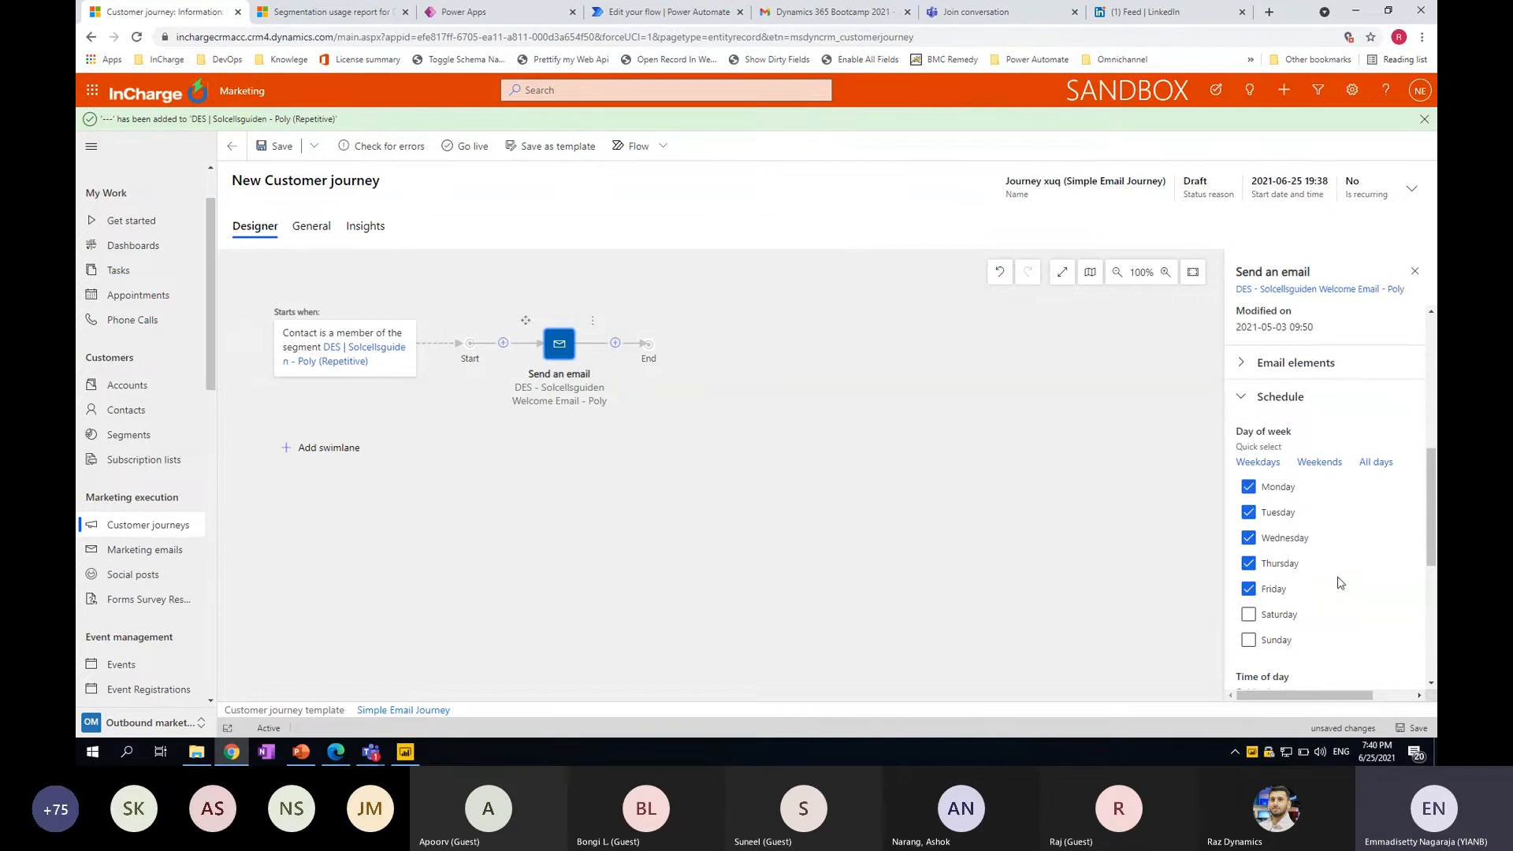
Limit the email's sending time of day to mornings, from 06:00 to 12:00
scroll(1340, 587, "down", 2)
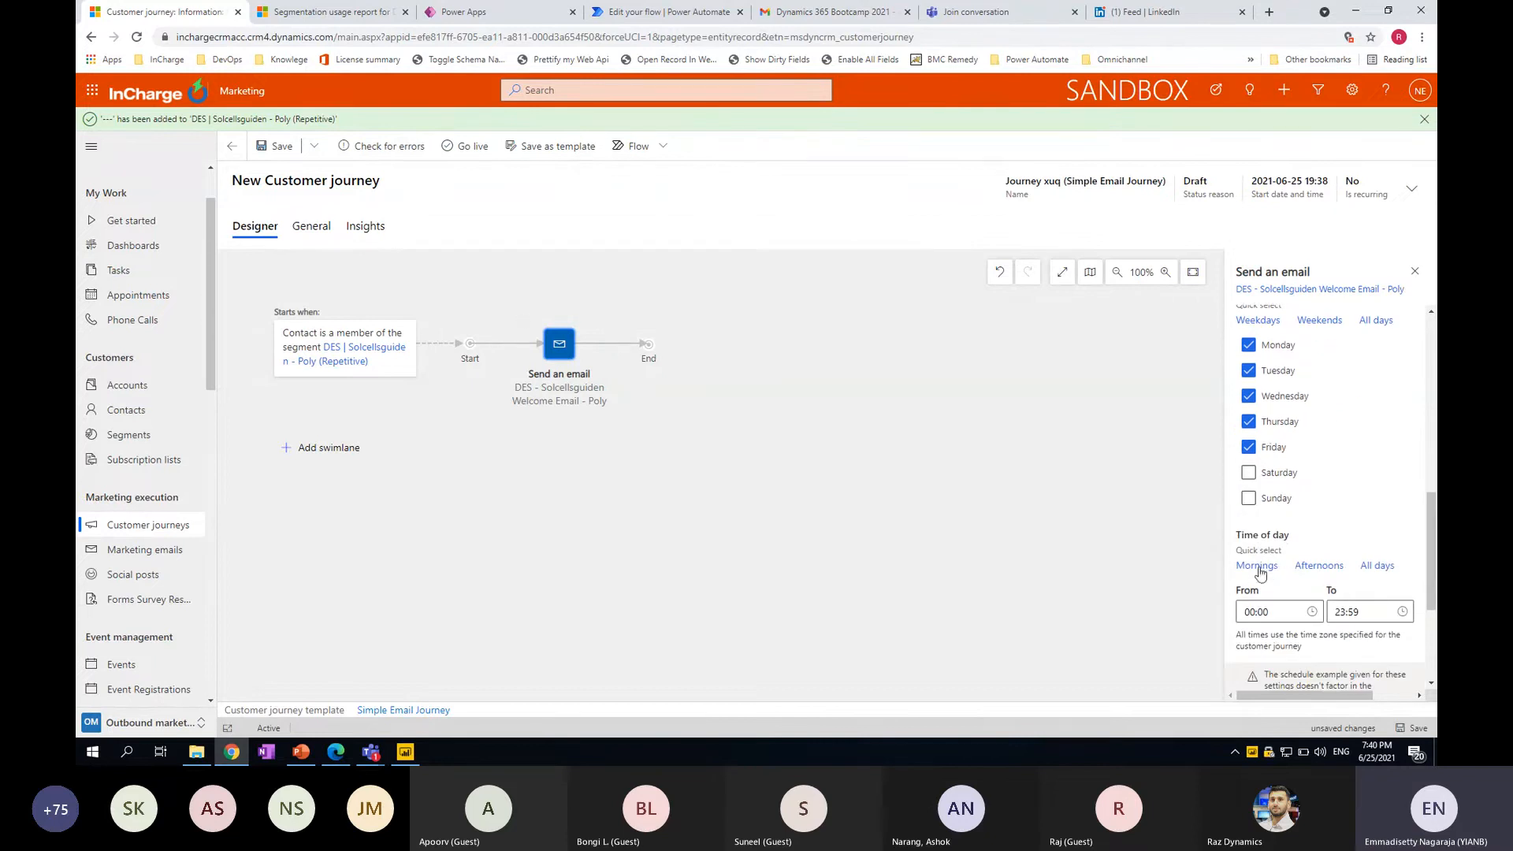
left_click(1259, 566)
scroll(1305, 536, "down", 3)
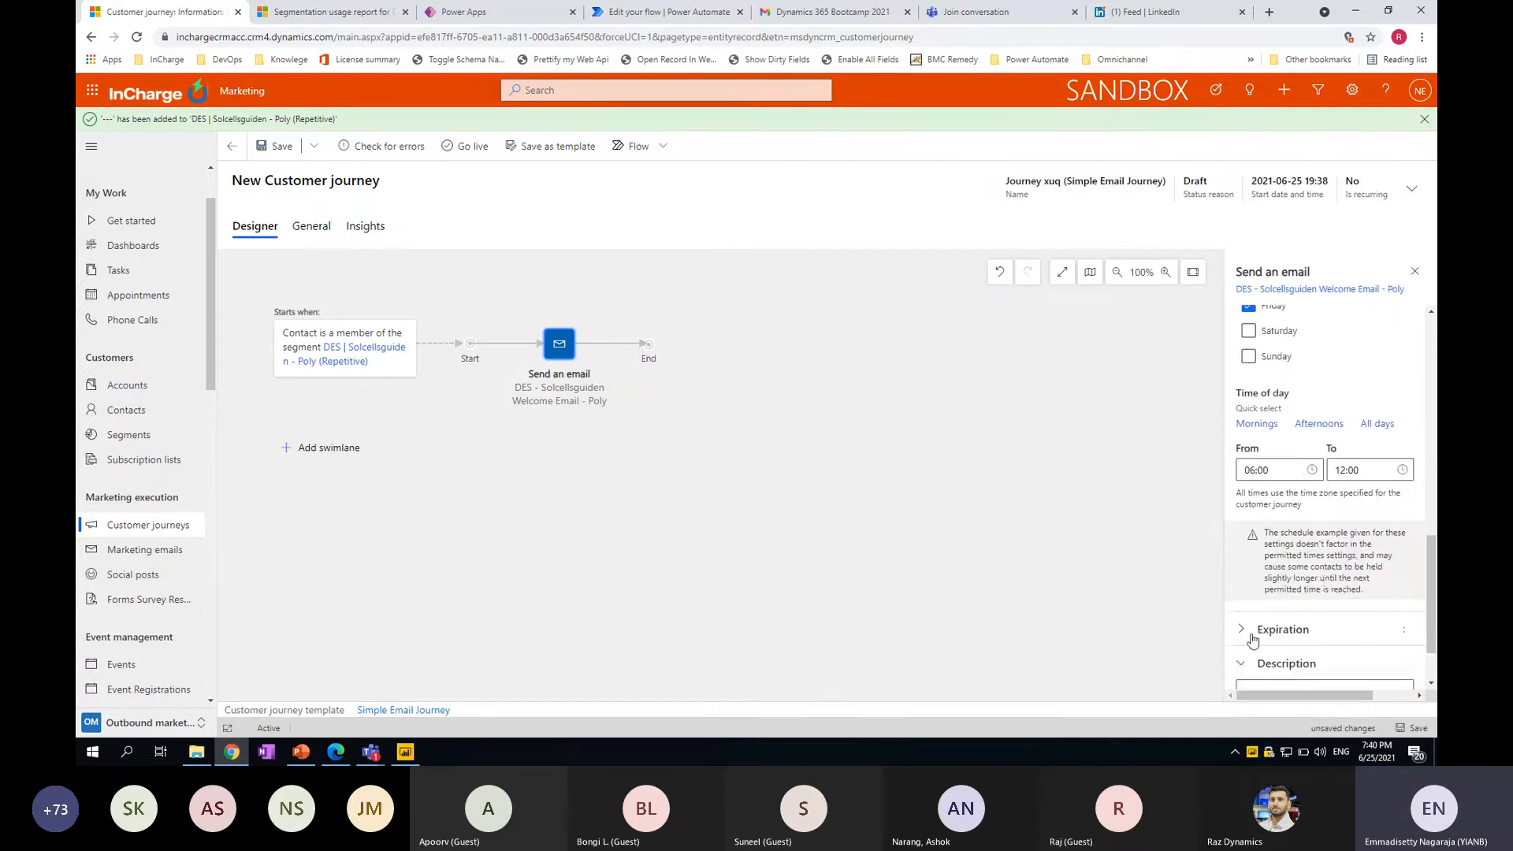
scroll(1332, 488, "up", 5)
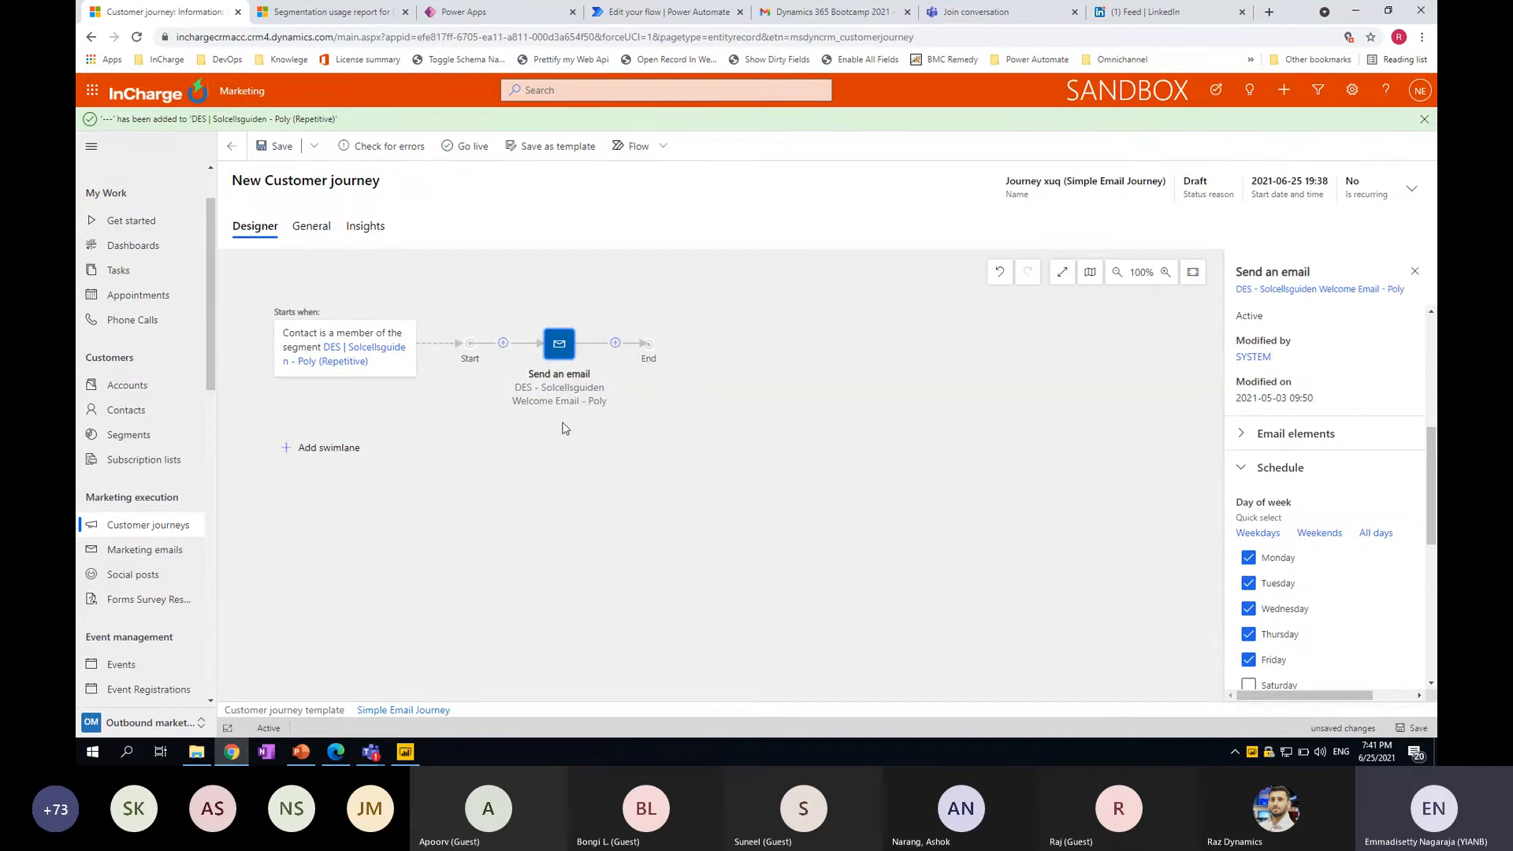
In the journey's general settings, check the scope options and set the suppression segment to DES - Contacts created from Solcellsguiden - Mono
left_click(304, 239)
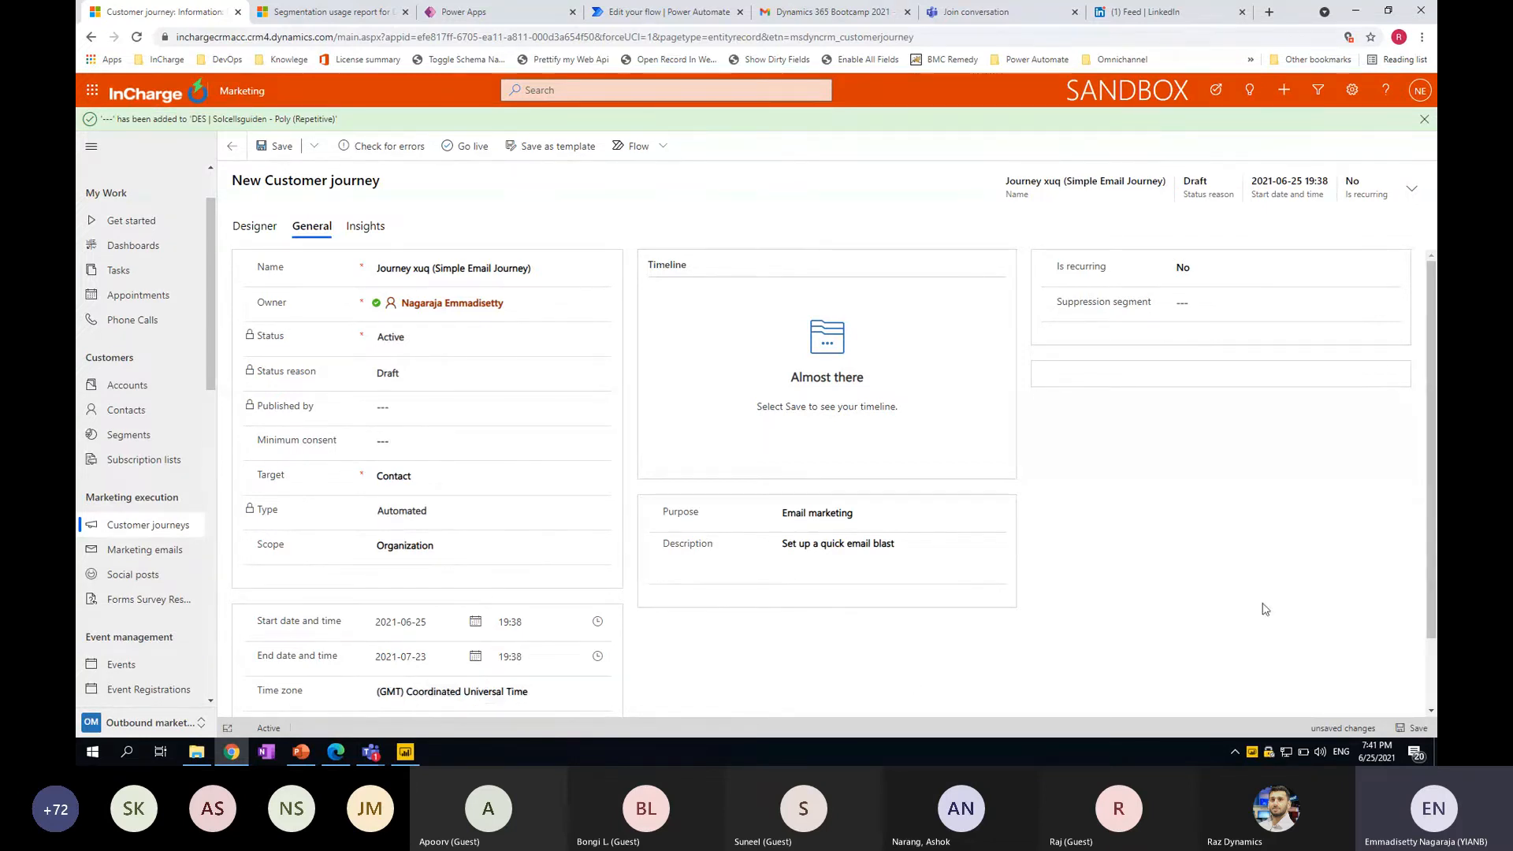
left_click(445, 545)
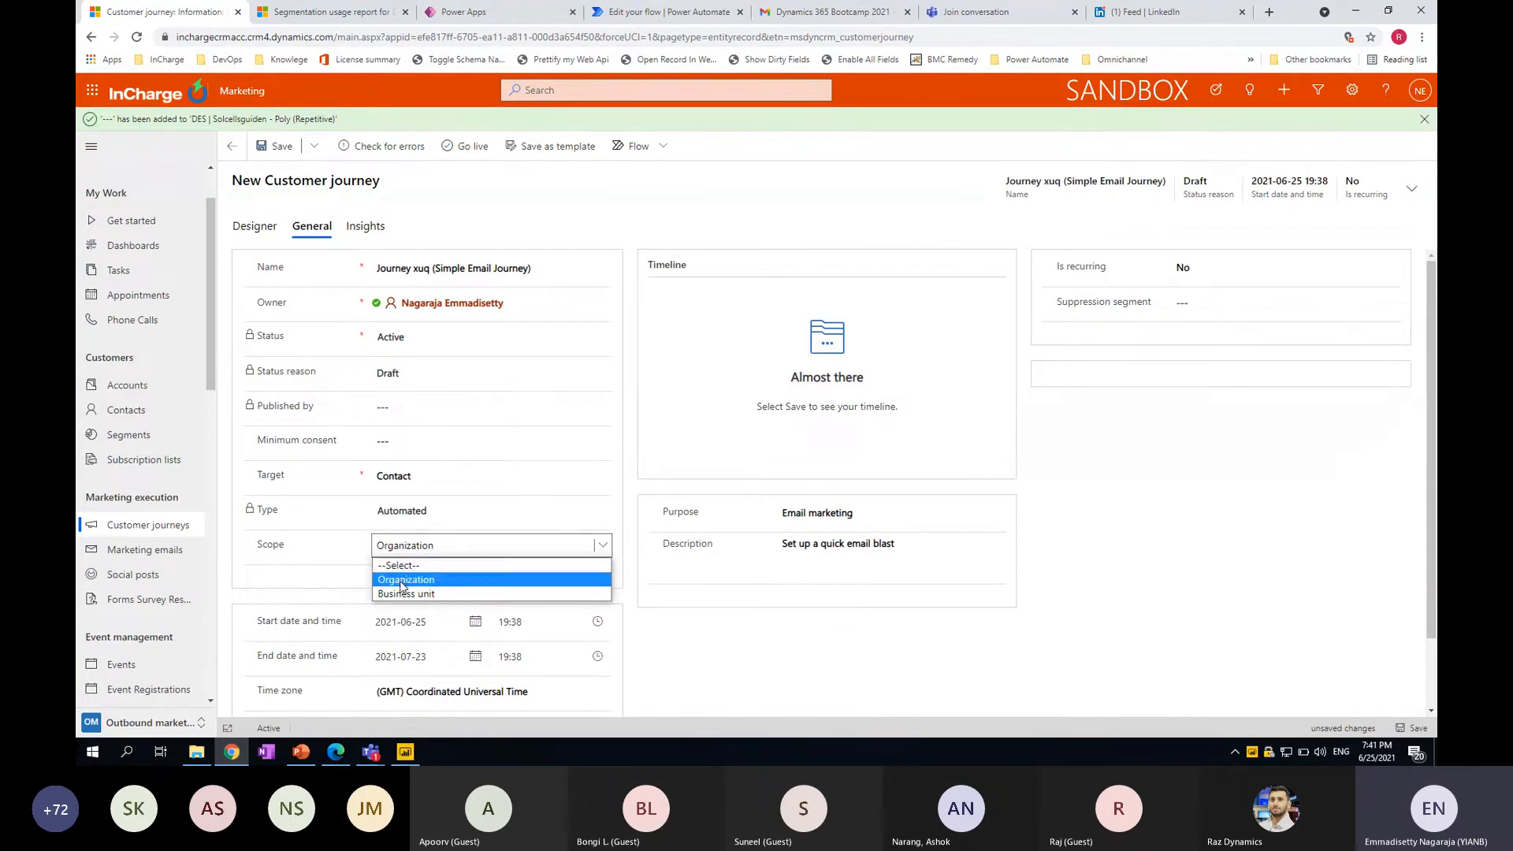
left_click(280, 573)
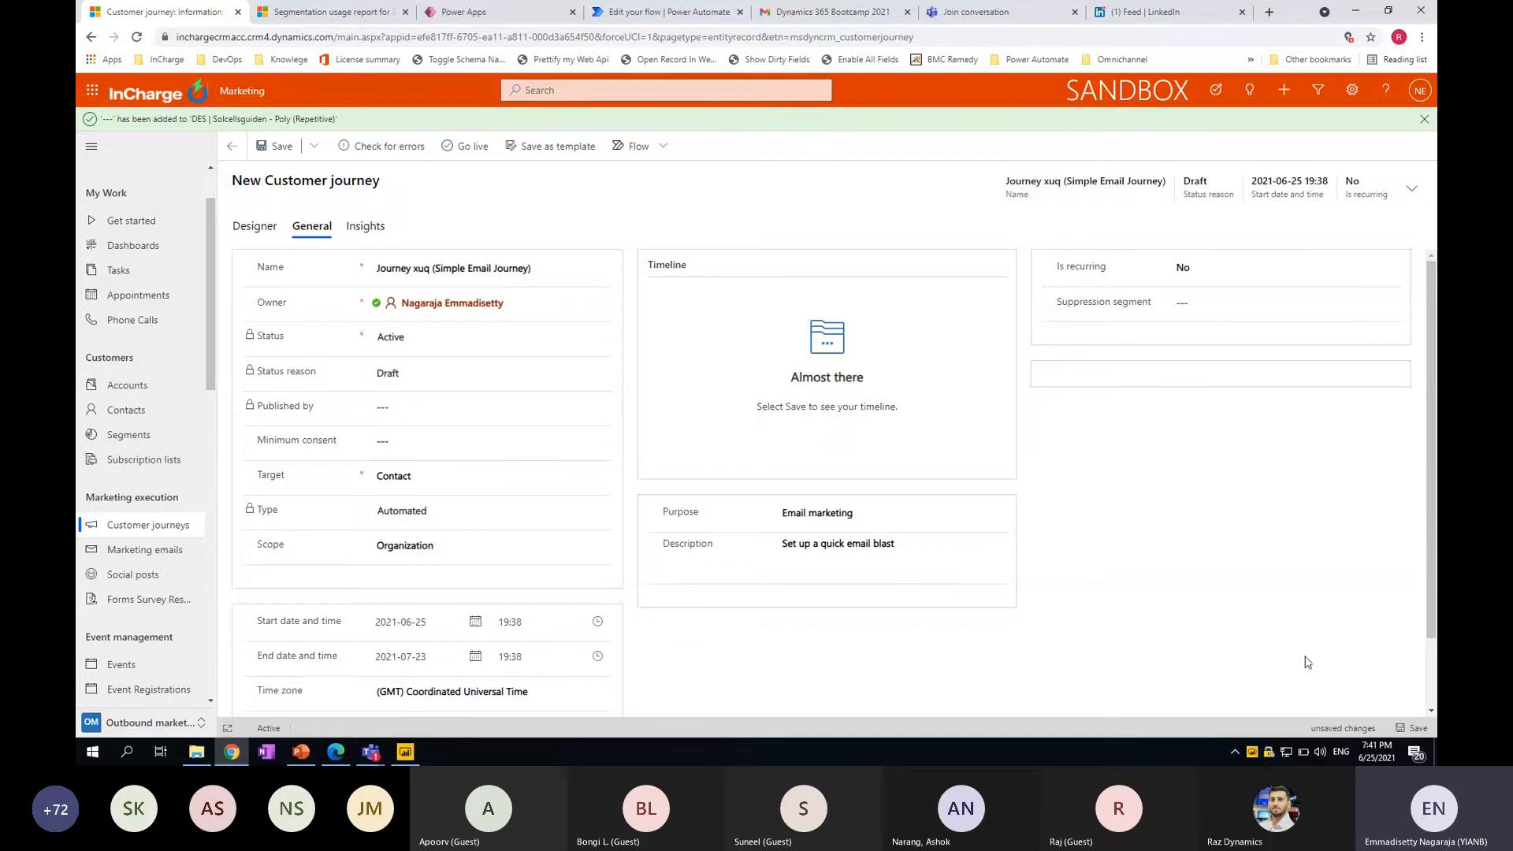
left_click(1194, 310)
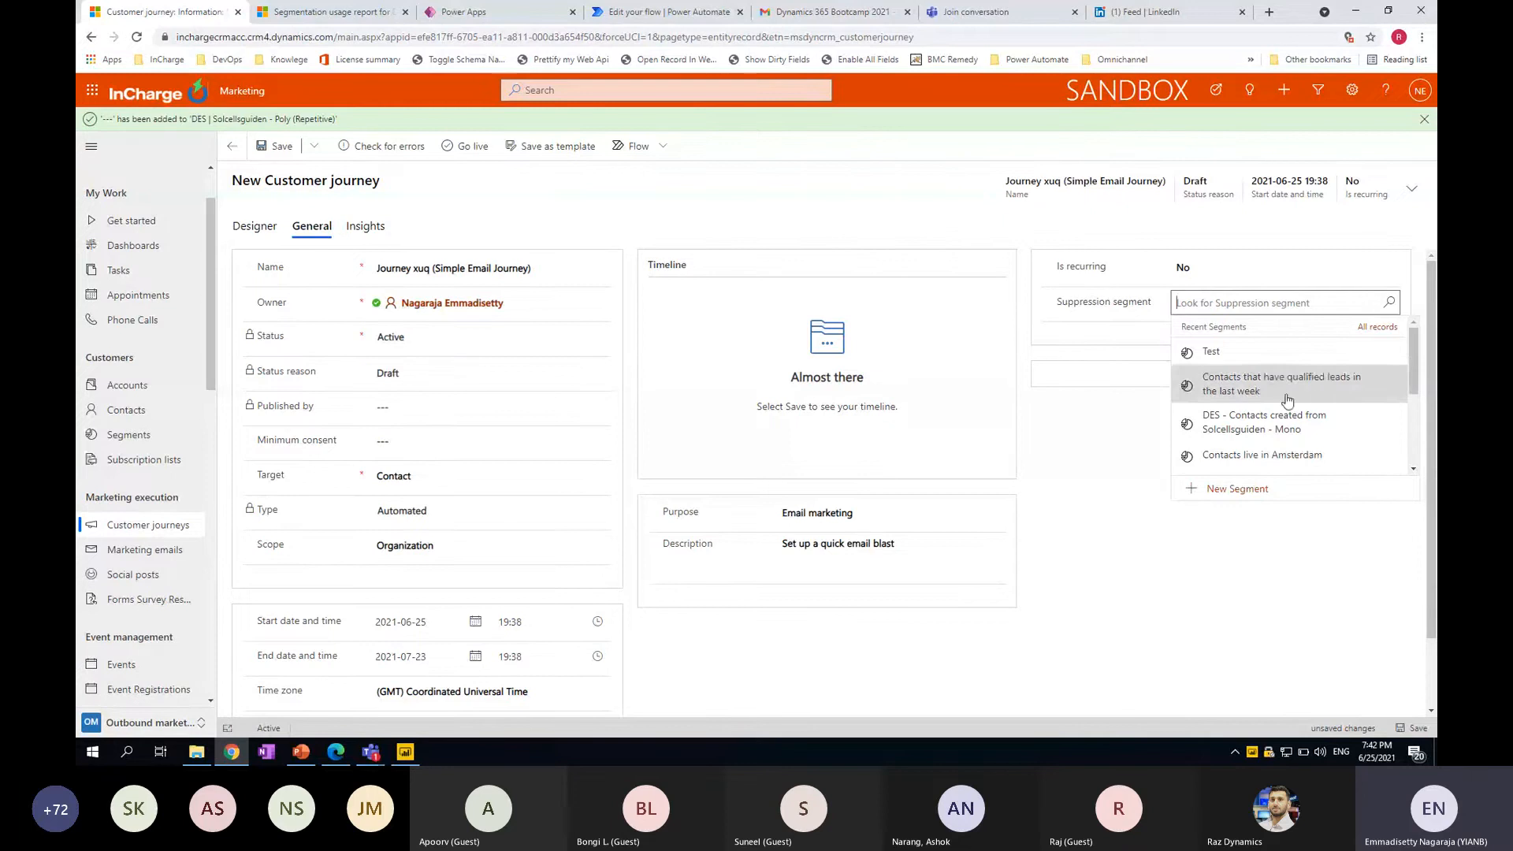
left_click(1335, 443)
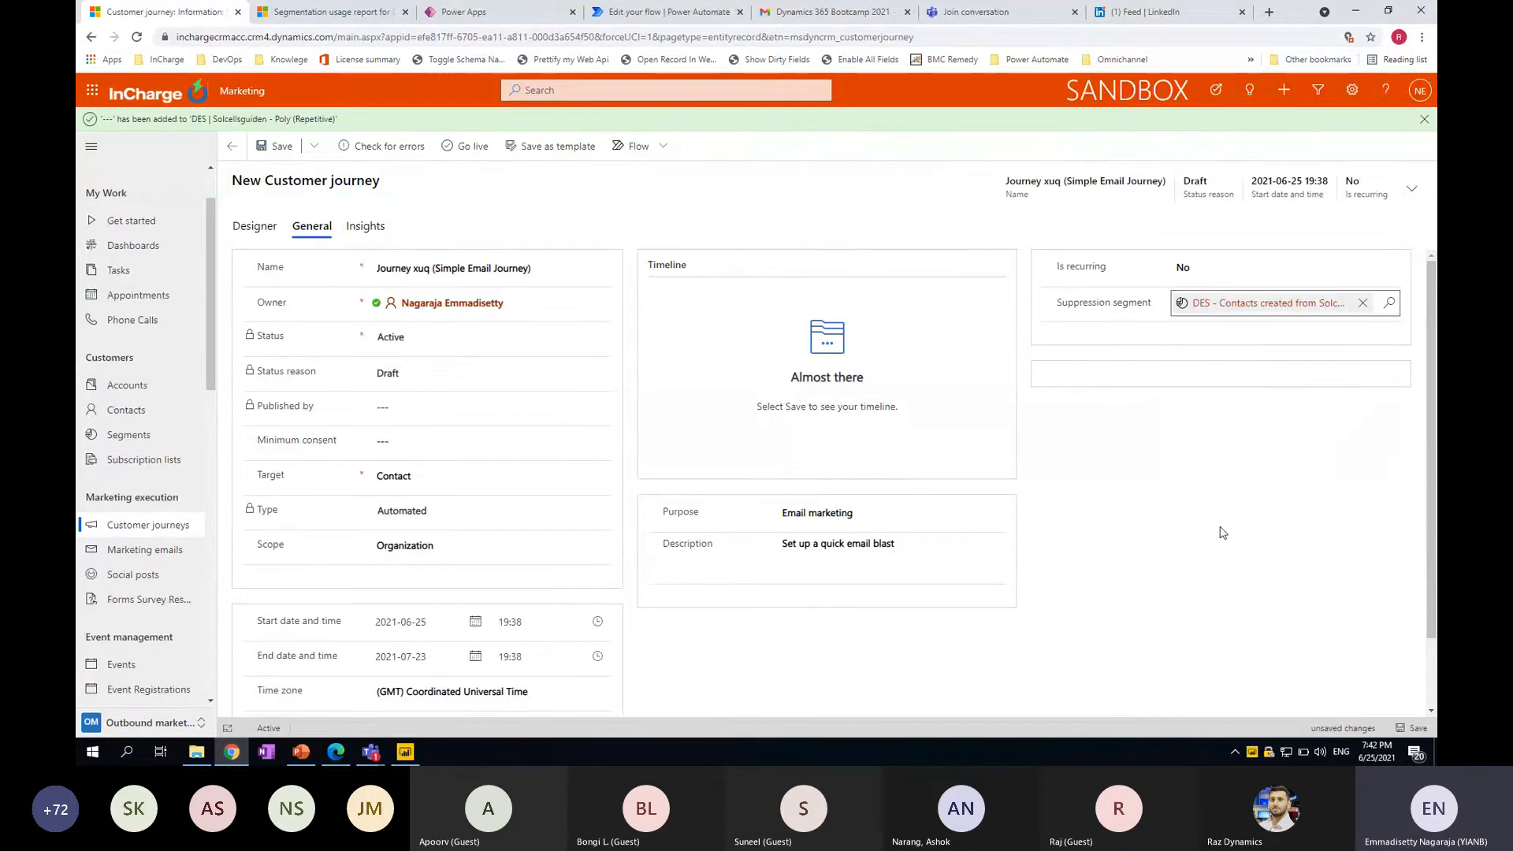
Leave the new customer journey and discard its unsaved changes
left_click(250, 229)
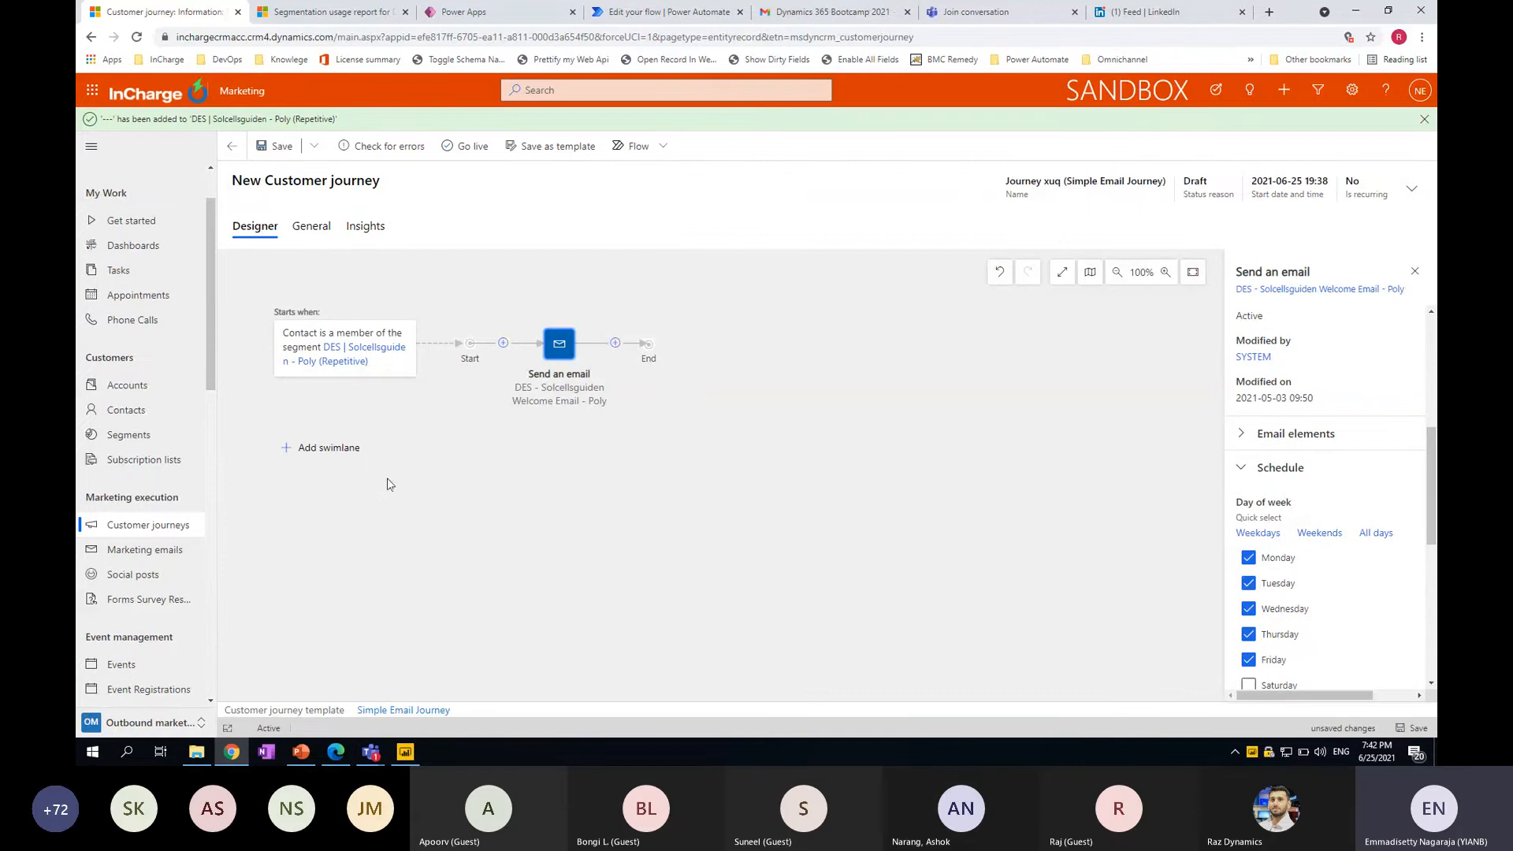
left_click(233, 149)
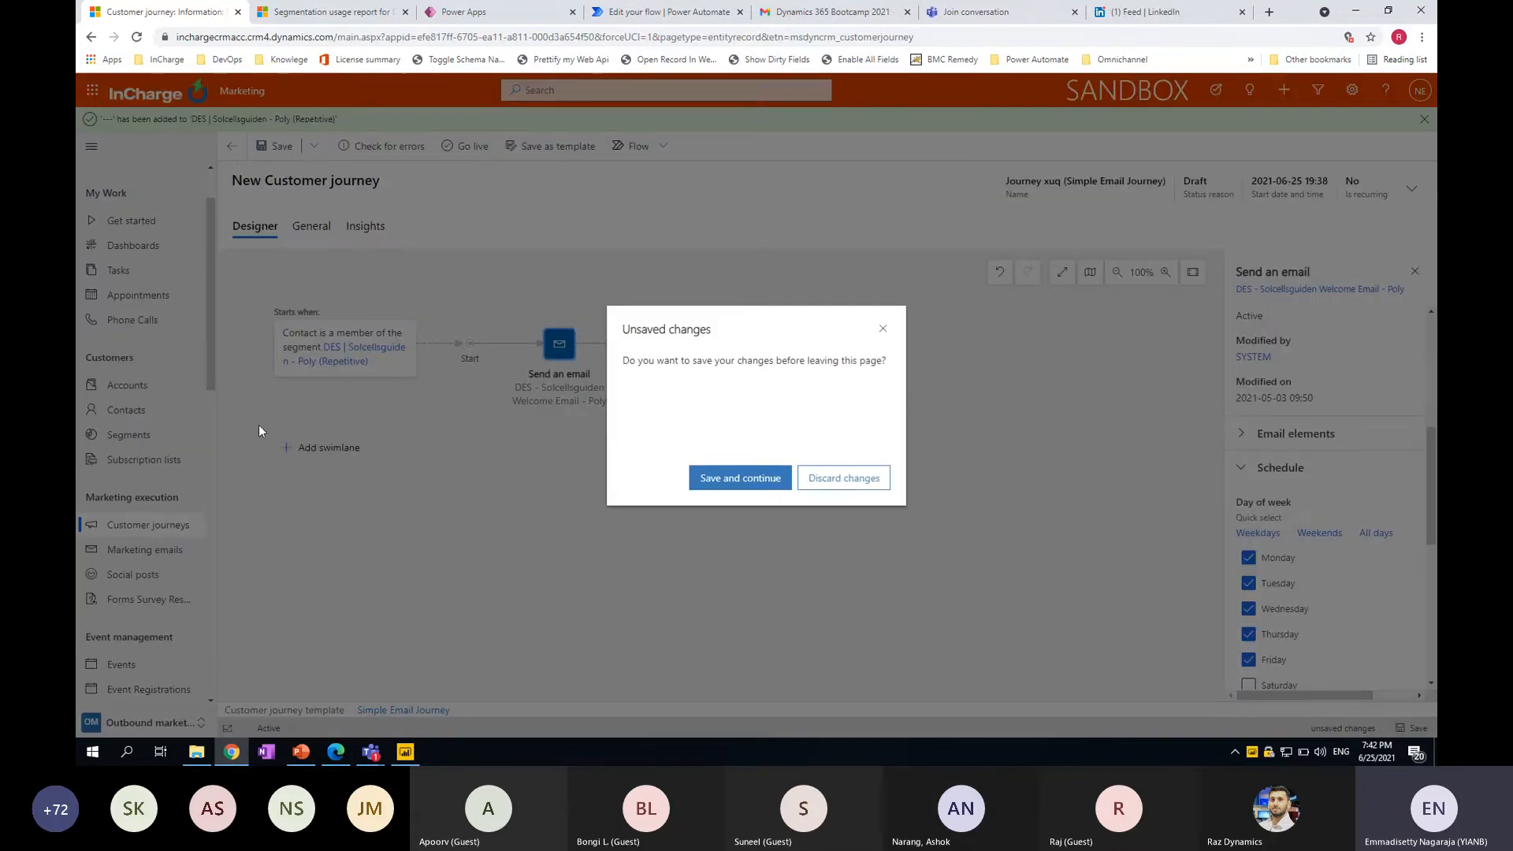
left_click(829, 479)
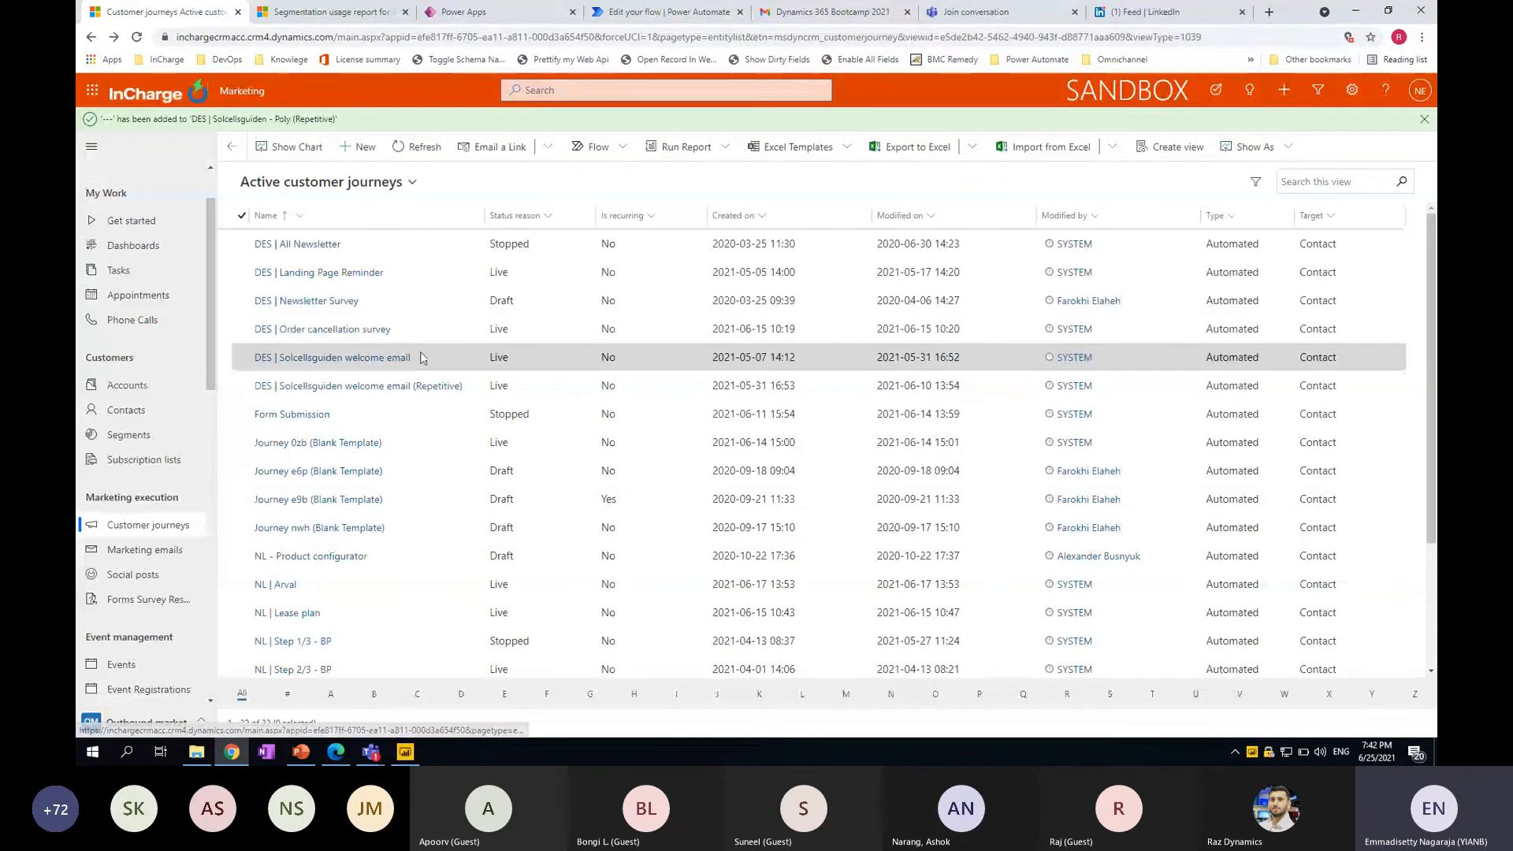
Open the DES | Order cancellation survey journey and examine the volume and delivery KPIs of its email tile
double_click(424, 329)
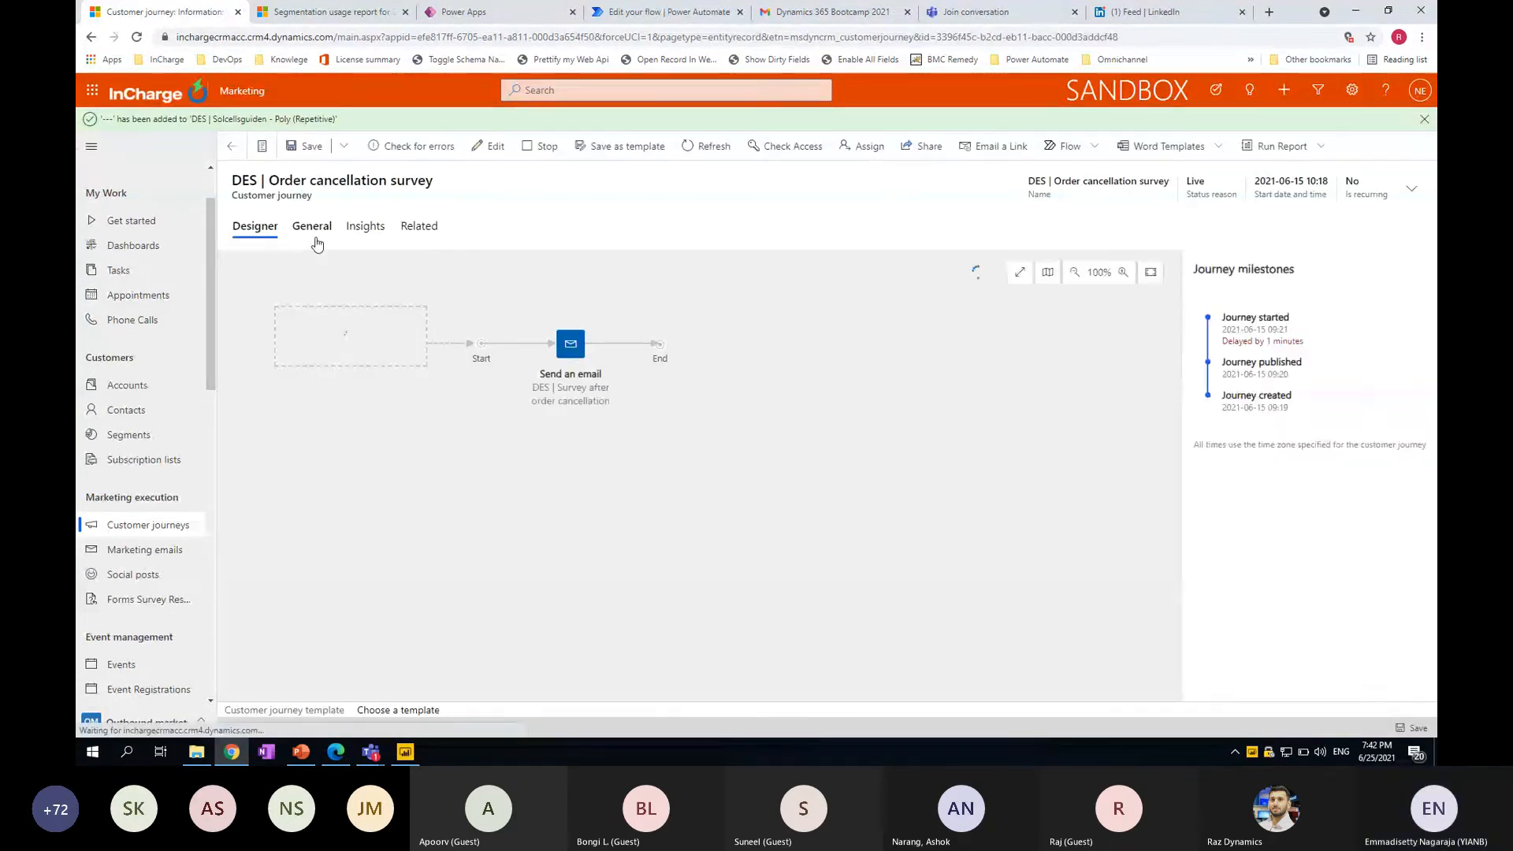
left_click(312, 226)
left_click(255, 227)
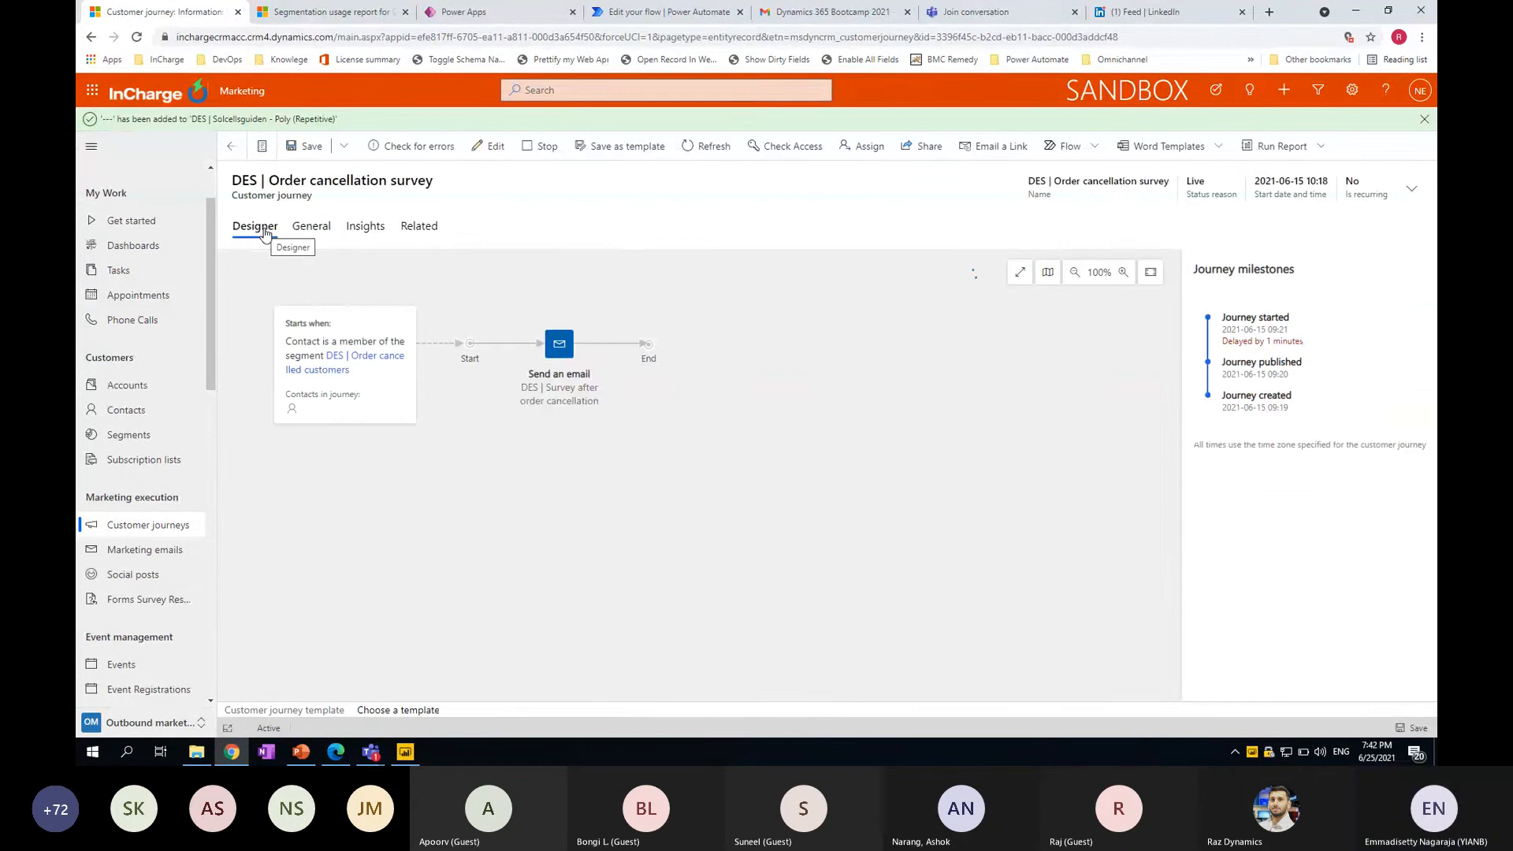
left_click(579, 335)
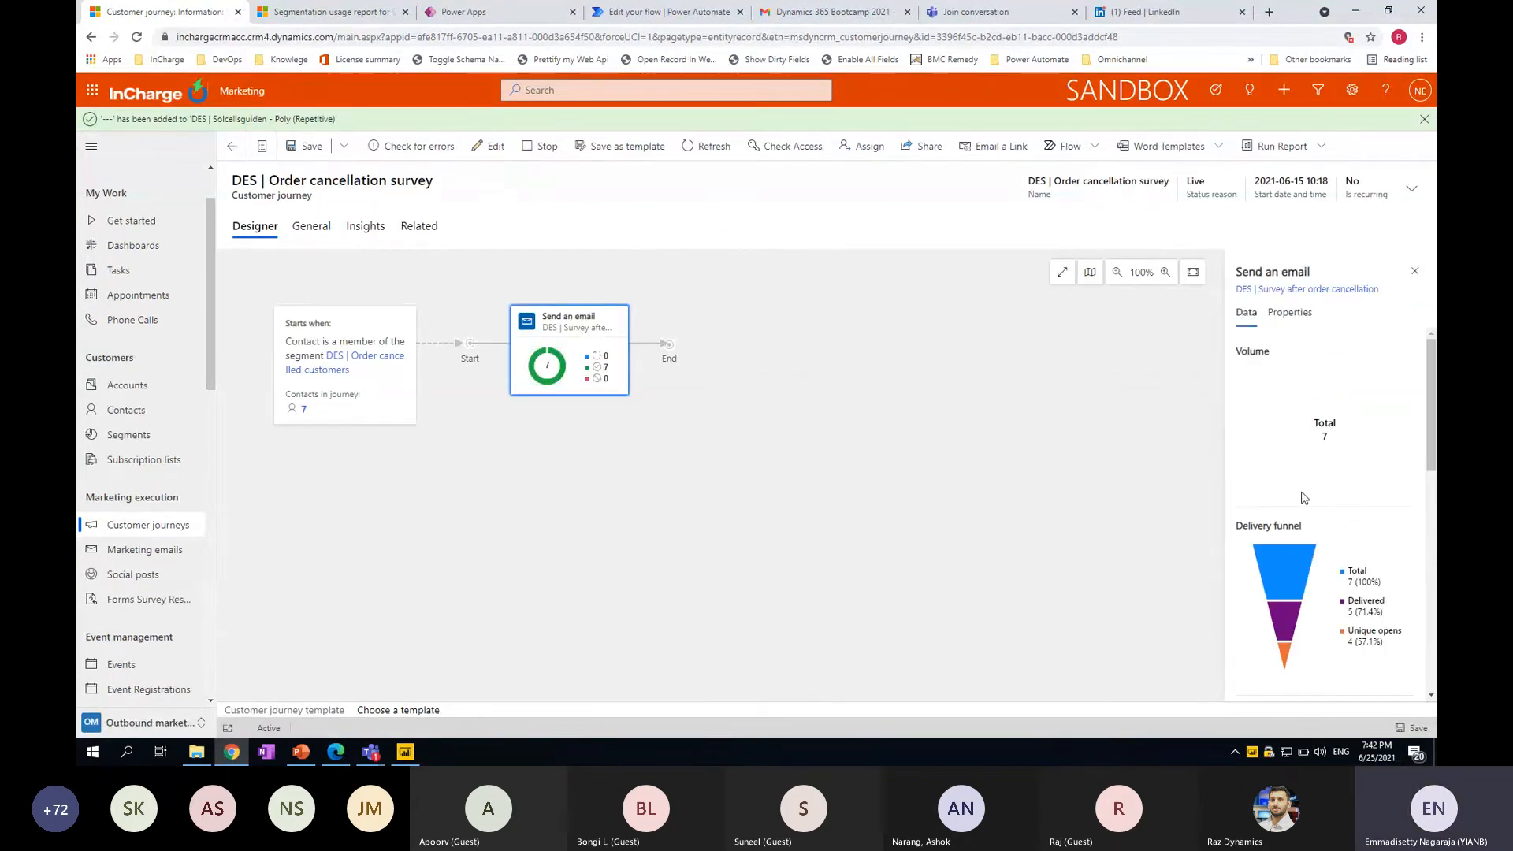
scroll(1332, 552, "down", 5)
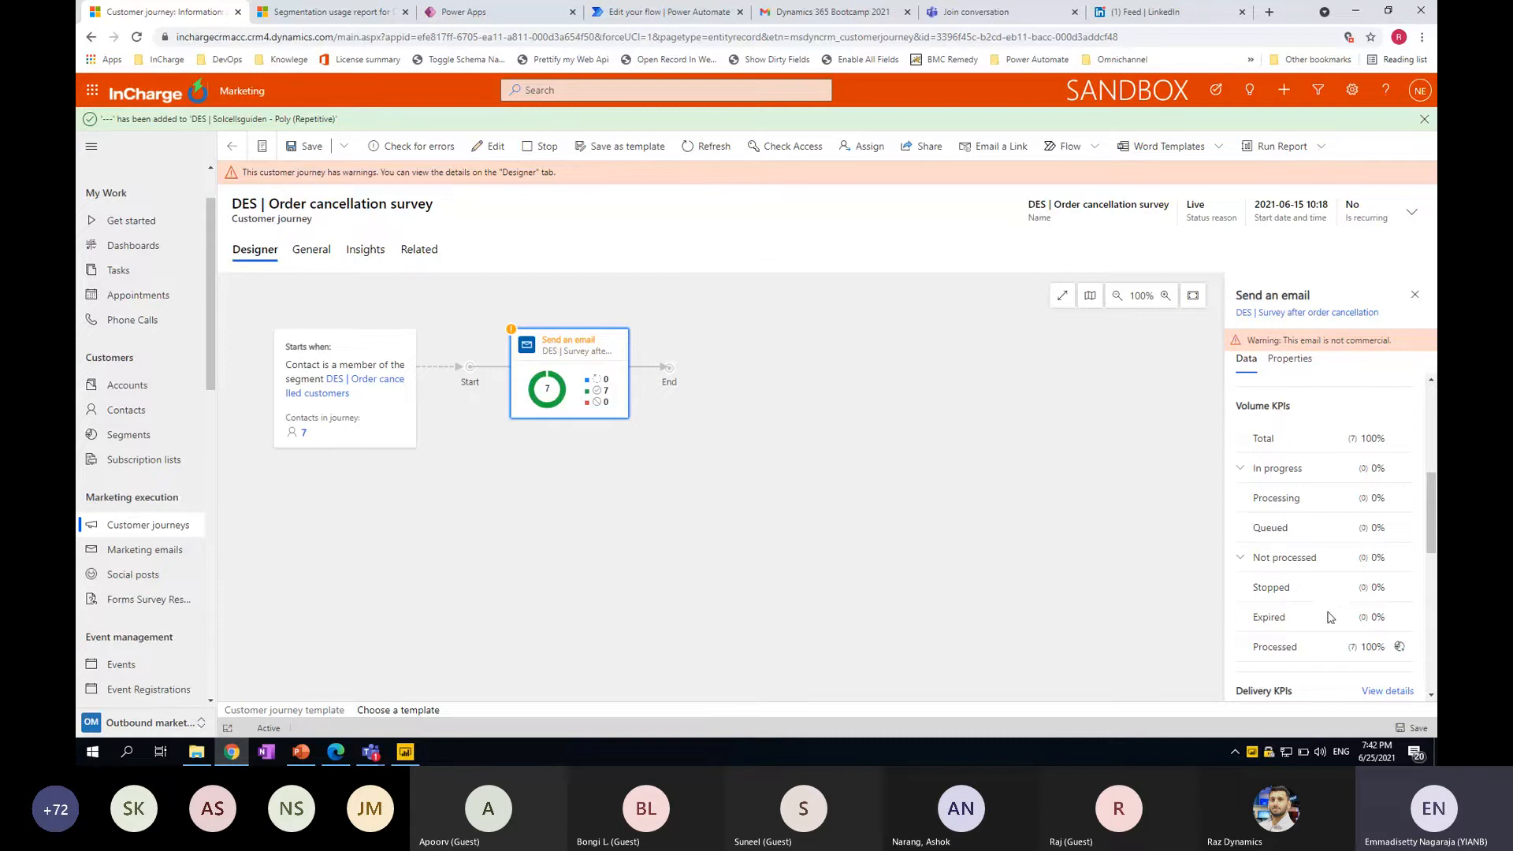
scroll(1331, 617, "down", 5)
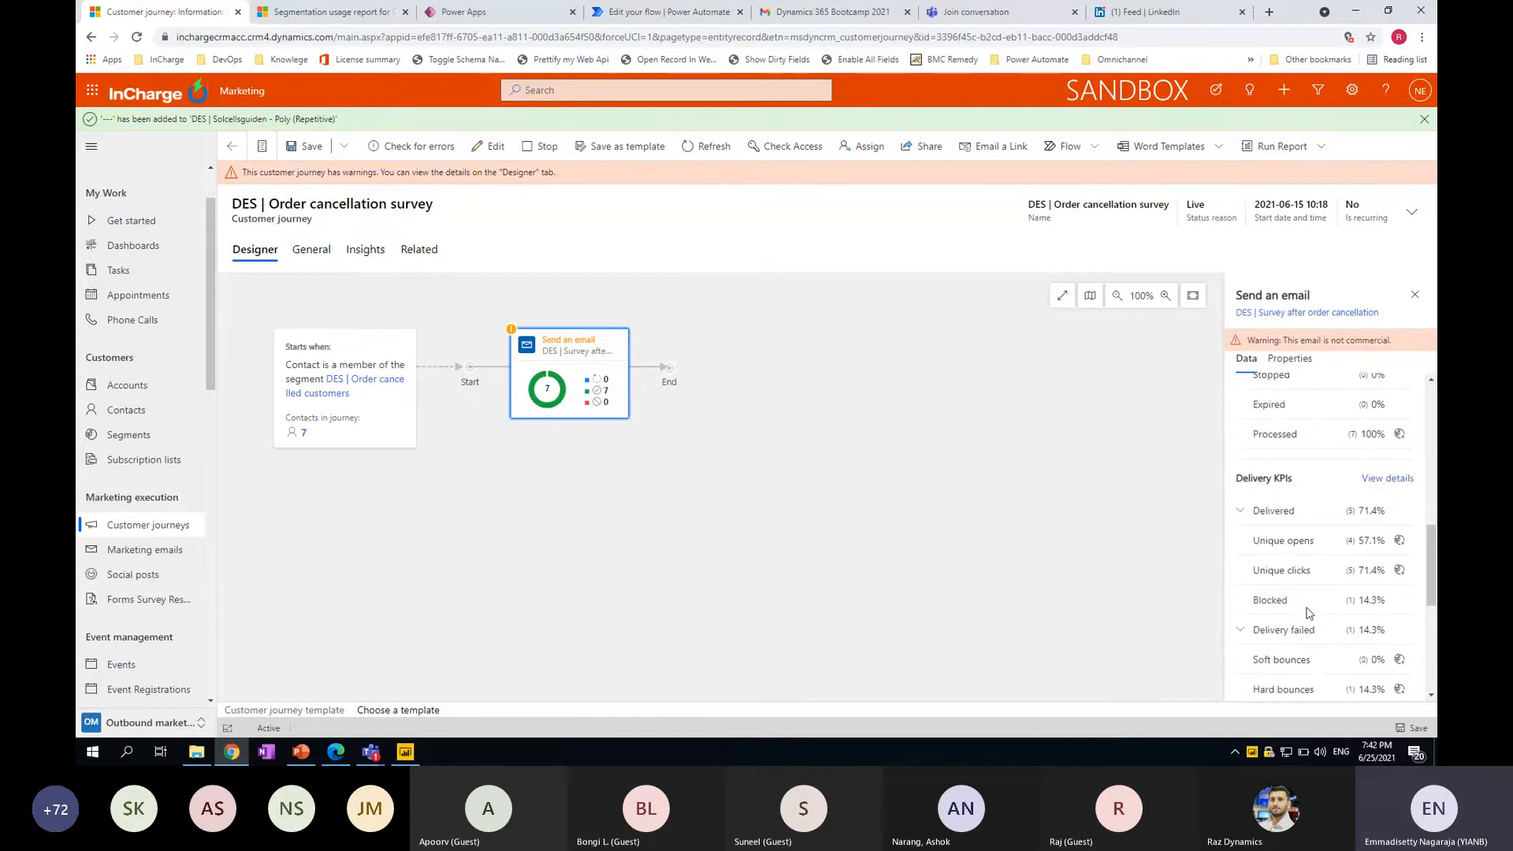
scroll(1308, 613, "down", 1)
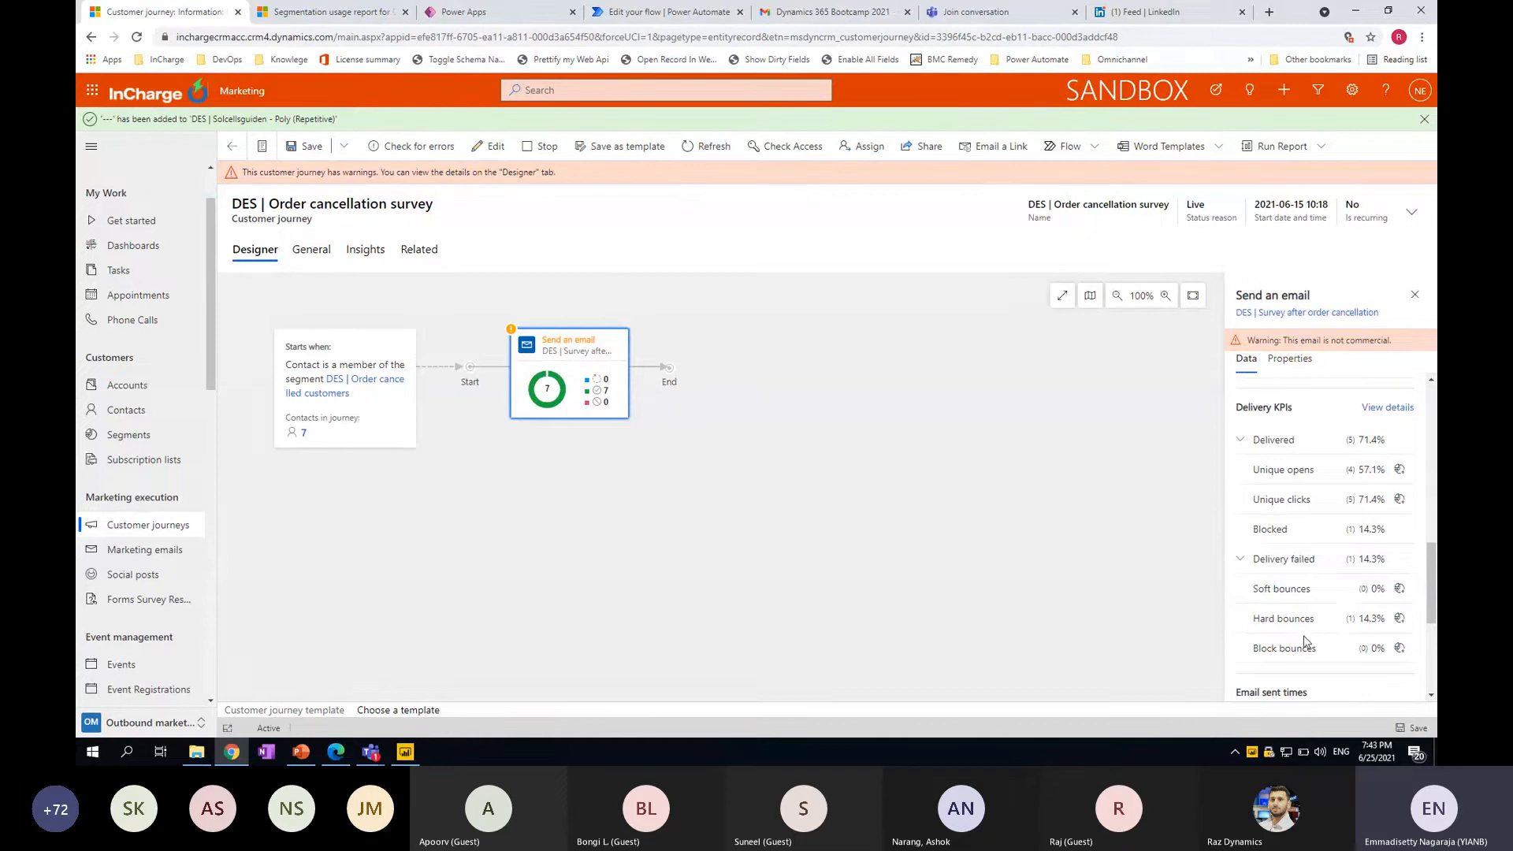
scroll(1313, 654, "down", 1)
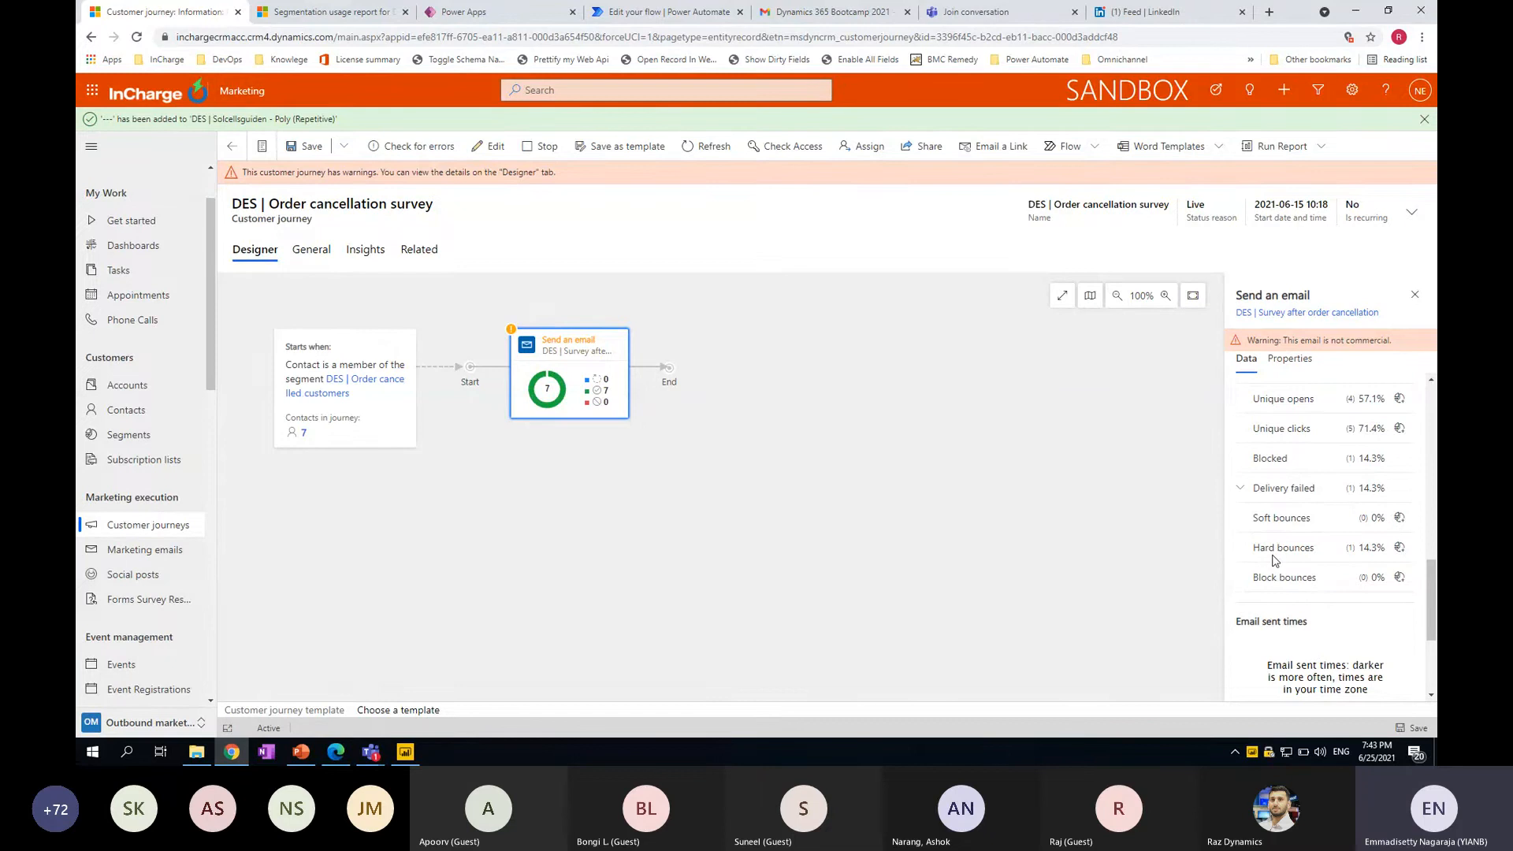
Open the segment creation form for the email's hard bounces and close it without saving
left_click(1400, 548)
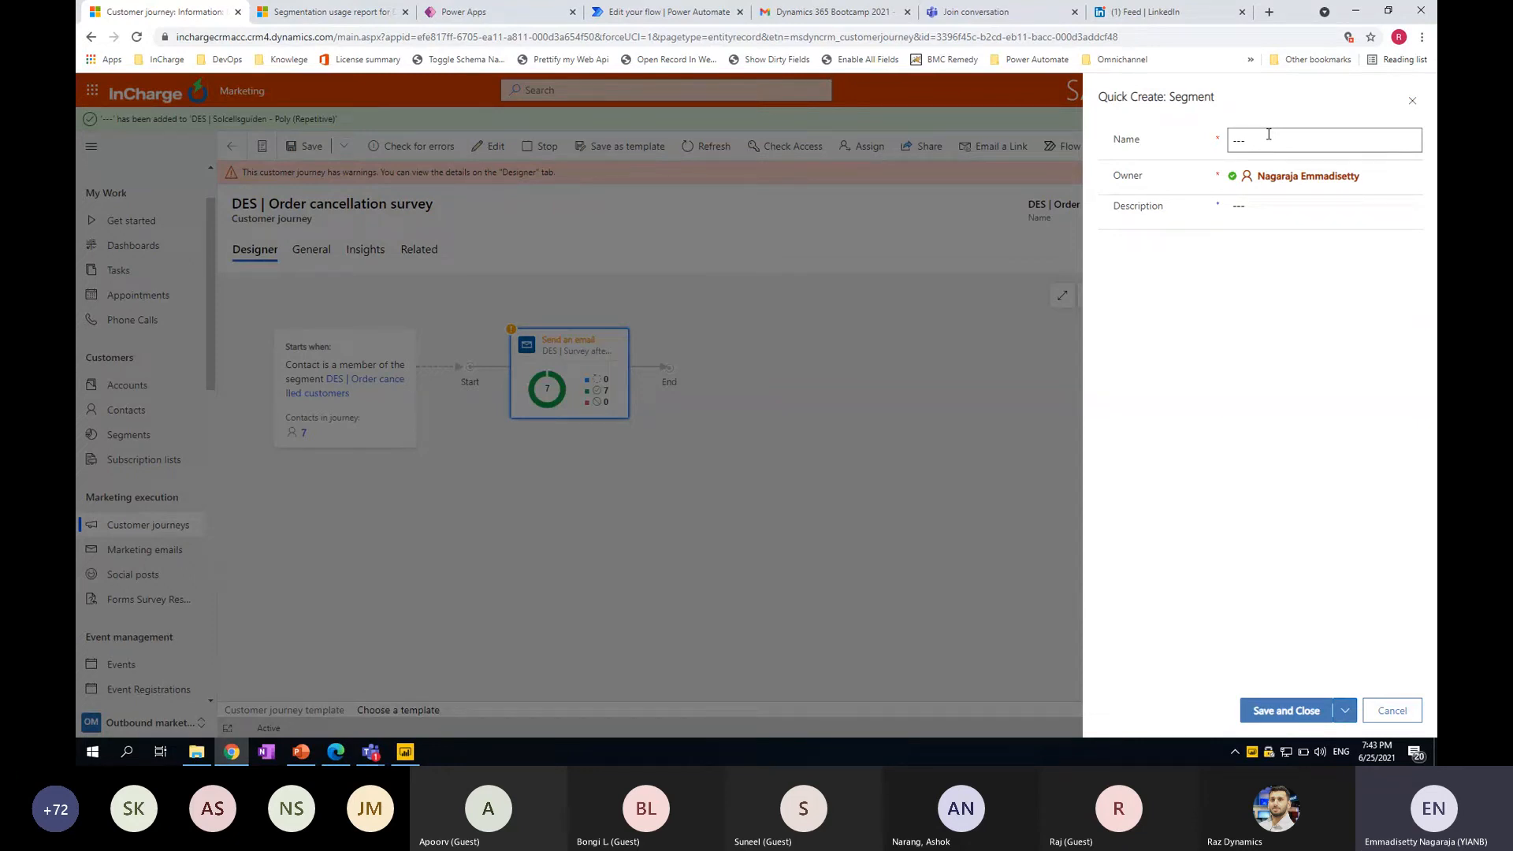
left_click(1413, 105)
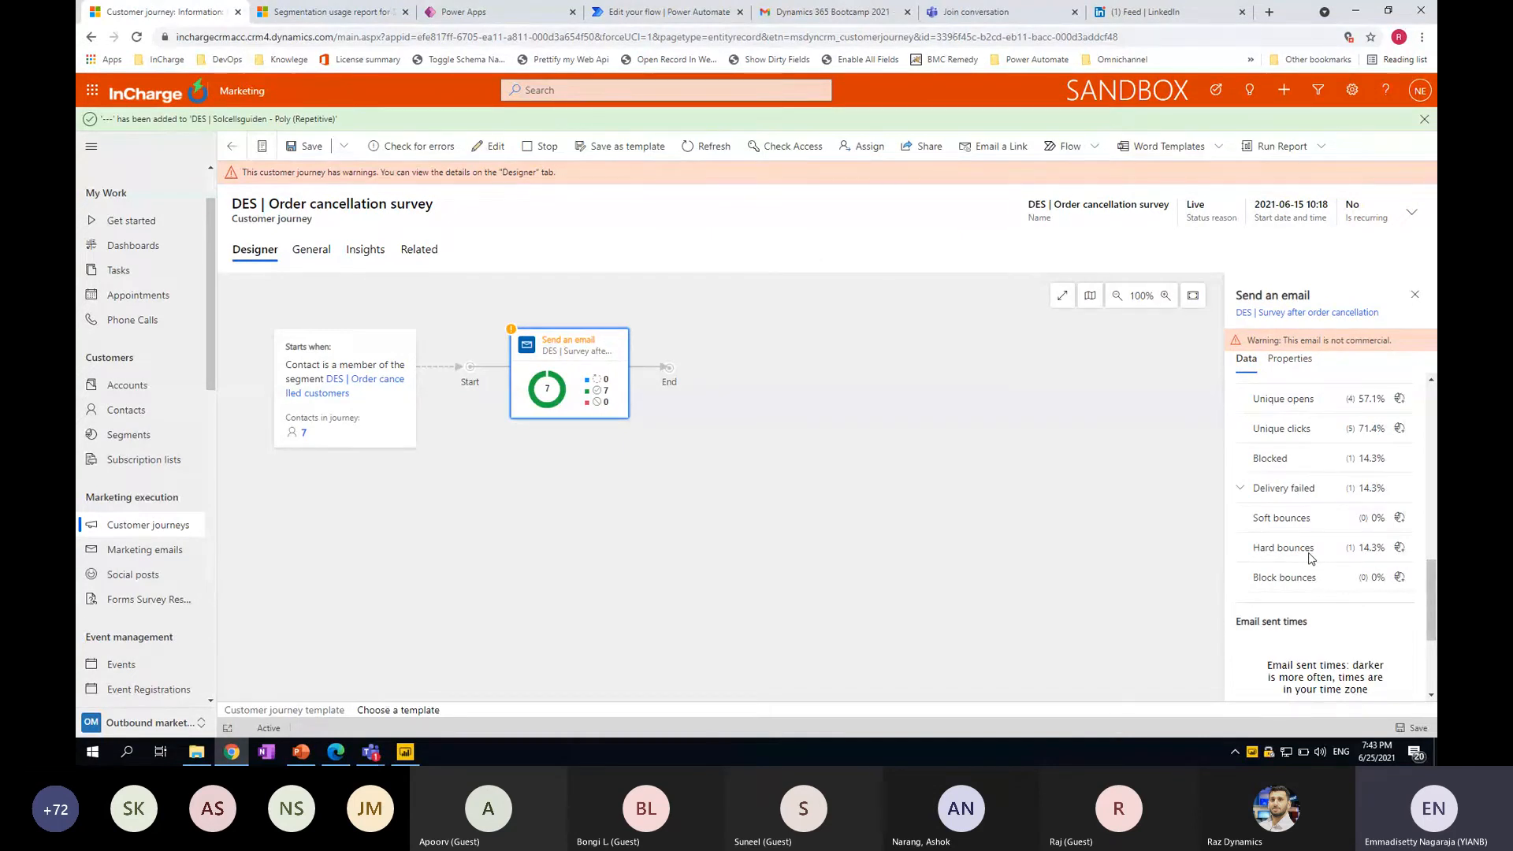
scroll(1311, 587, "down", 1)
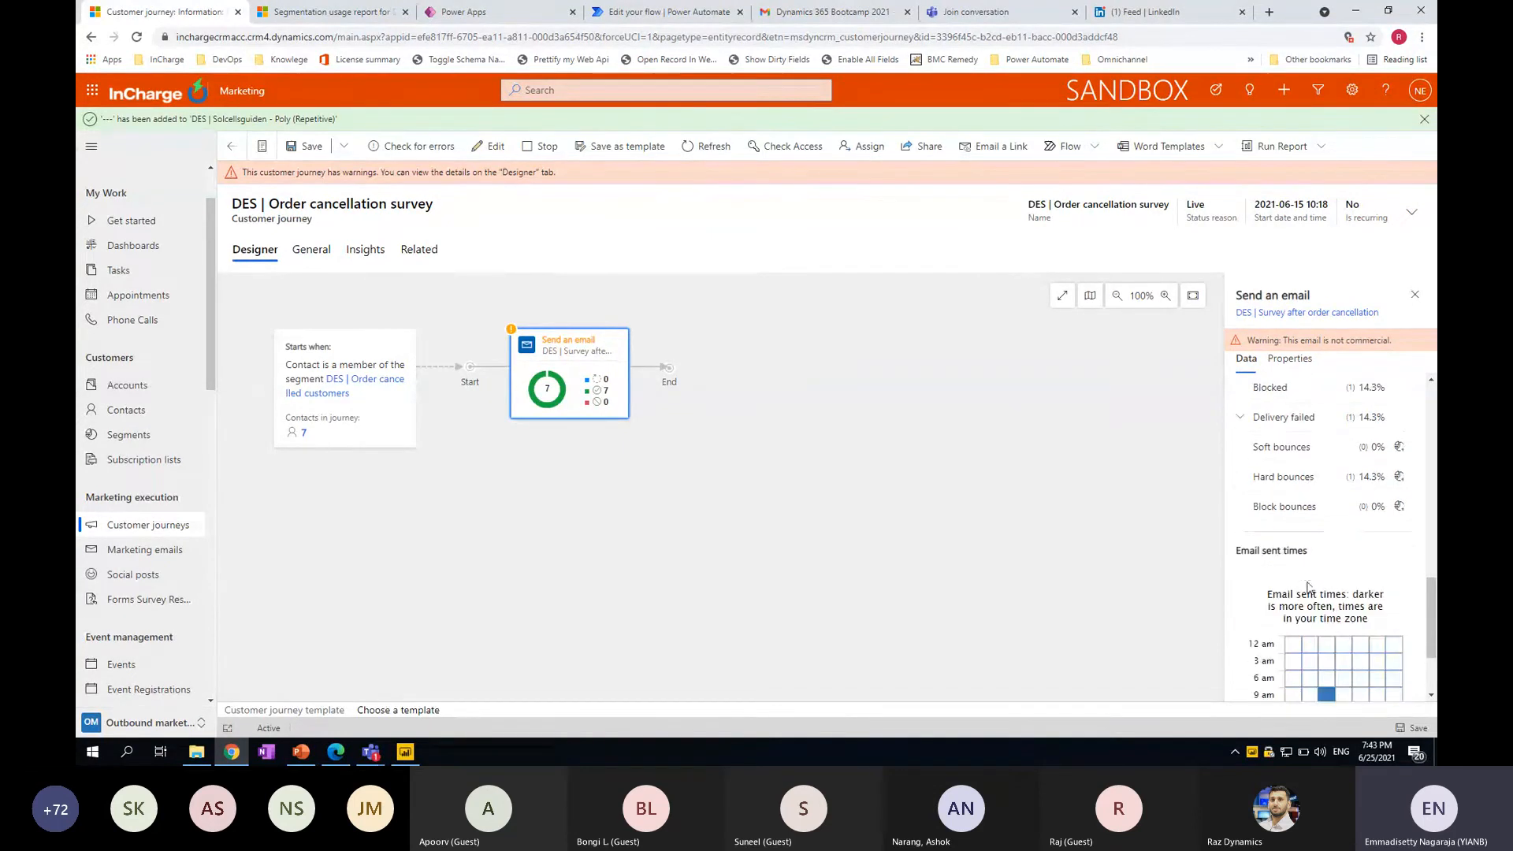
Reopen the DES | Order cancellation survey journey and review its insights on email delivery, responses and page interactions
left_click(229, 149)
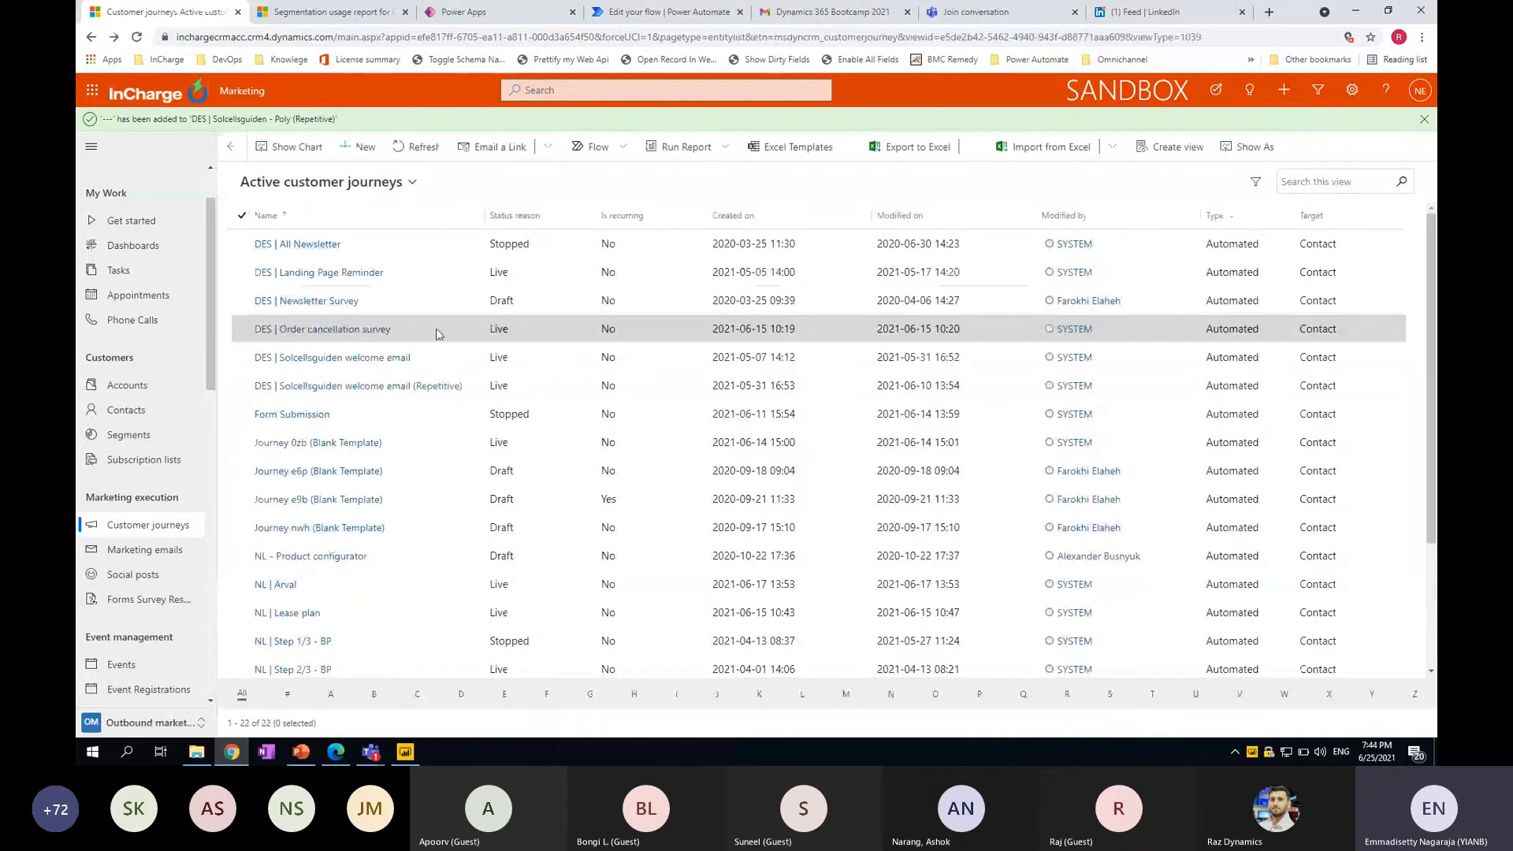
left_click(434, 331)
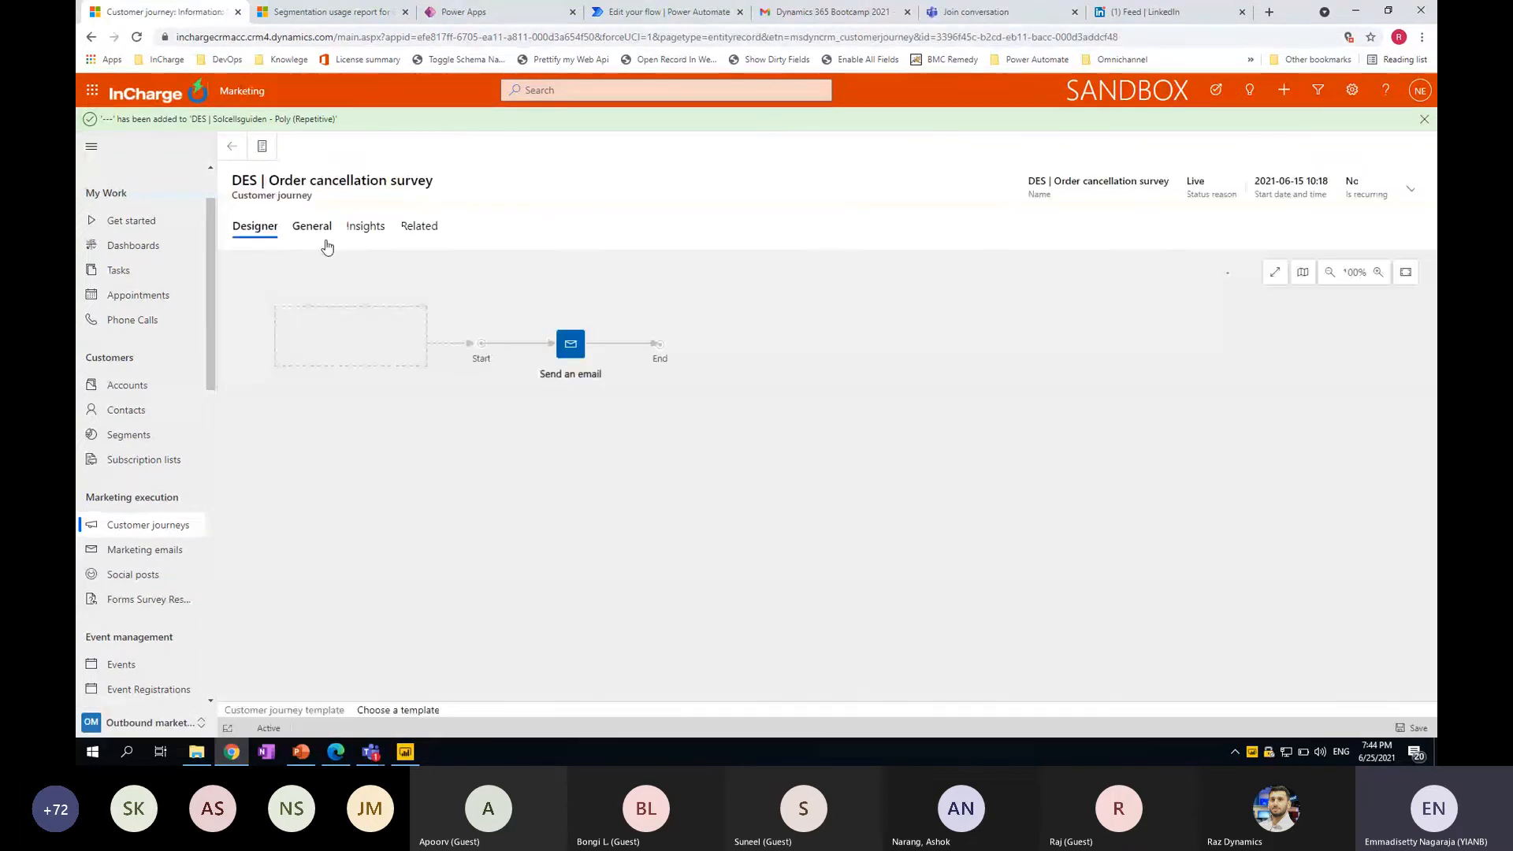
left_click(366, 227)
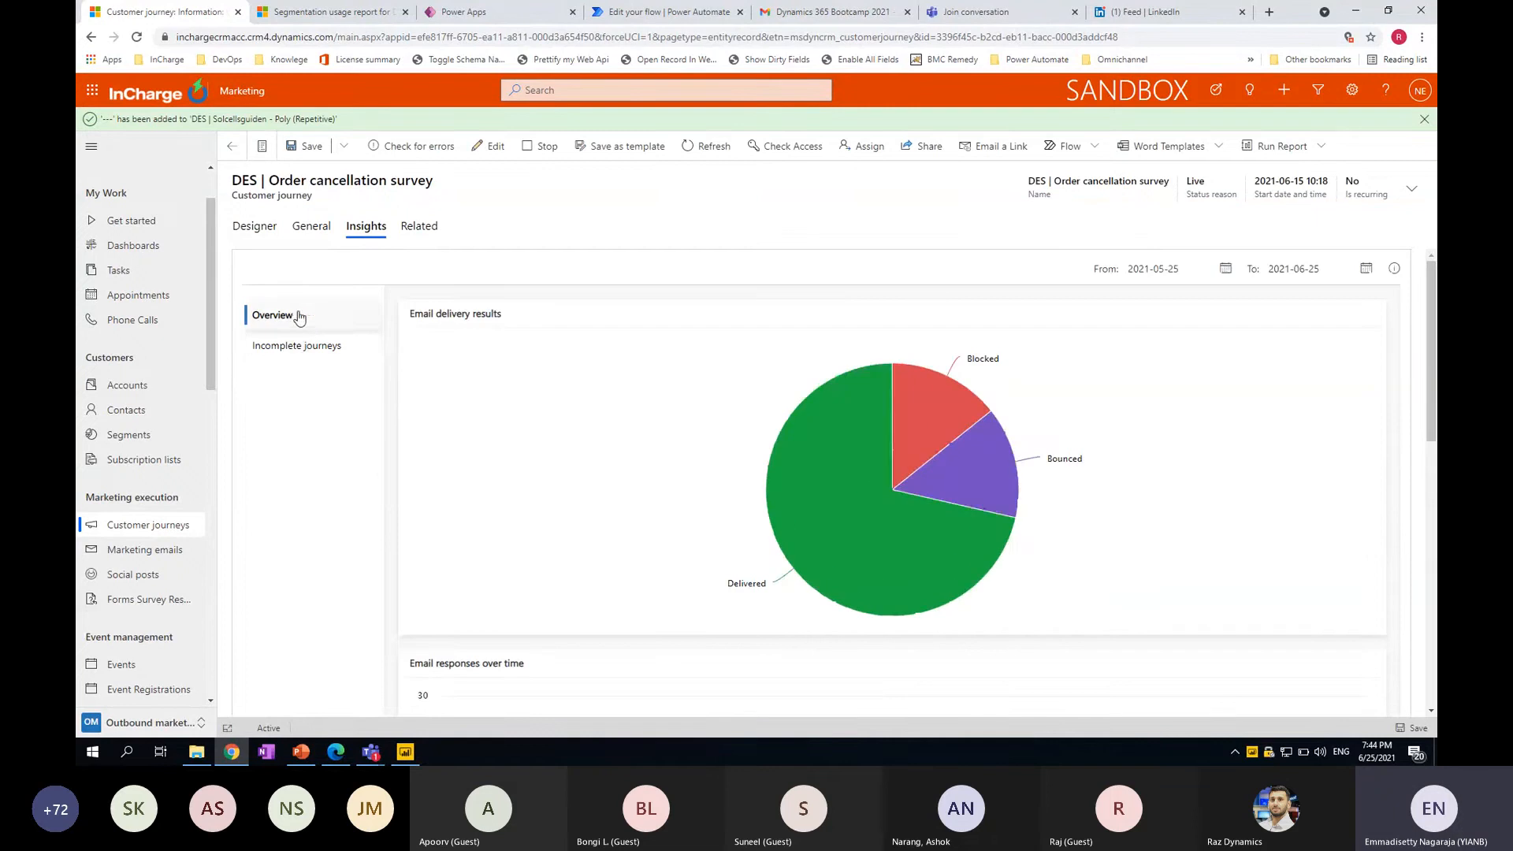
scroll(675, 514, "down", 3)
scroll(782, 543, "up", 3)
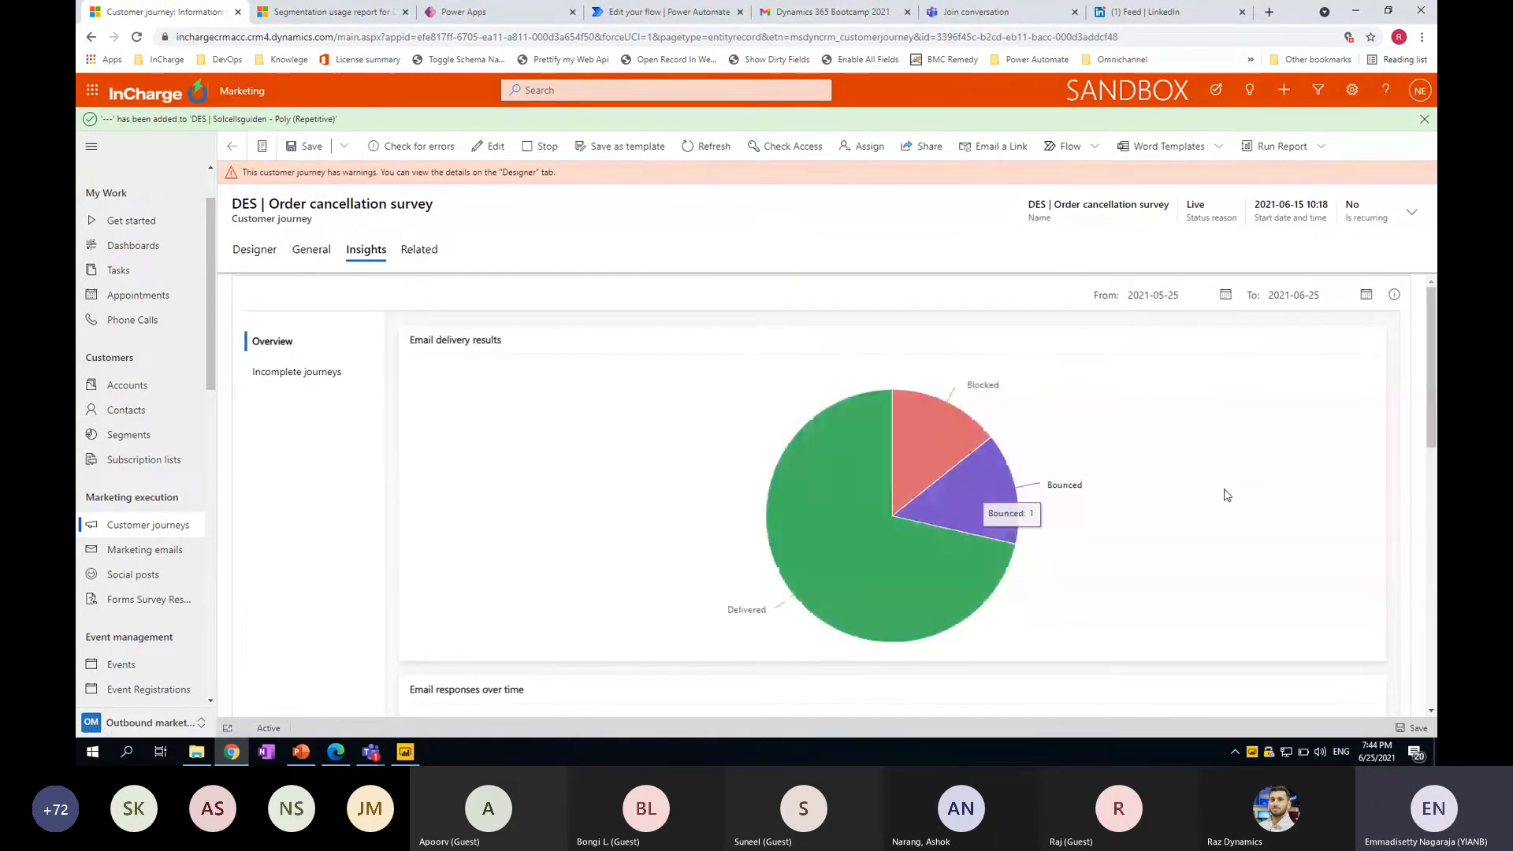
scroll(1225, 494, "down", 3)
scroll(1227, 495, "down", 6)
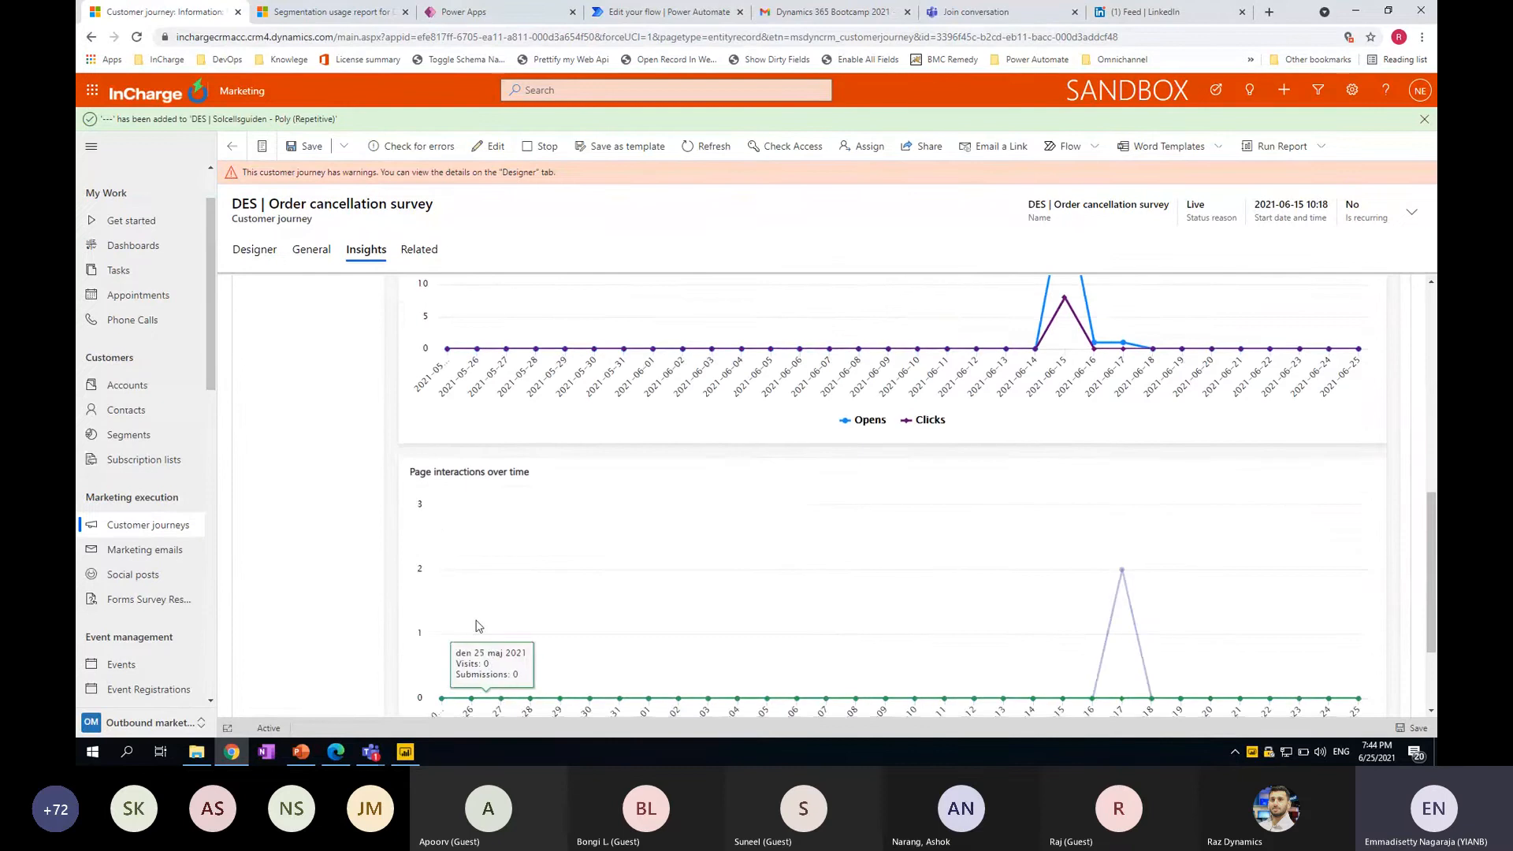
View the properties of the journey's email tile and open the email DES | Survey after order cancellation
left_click(254, 250)
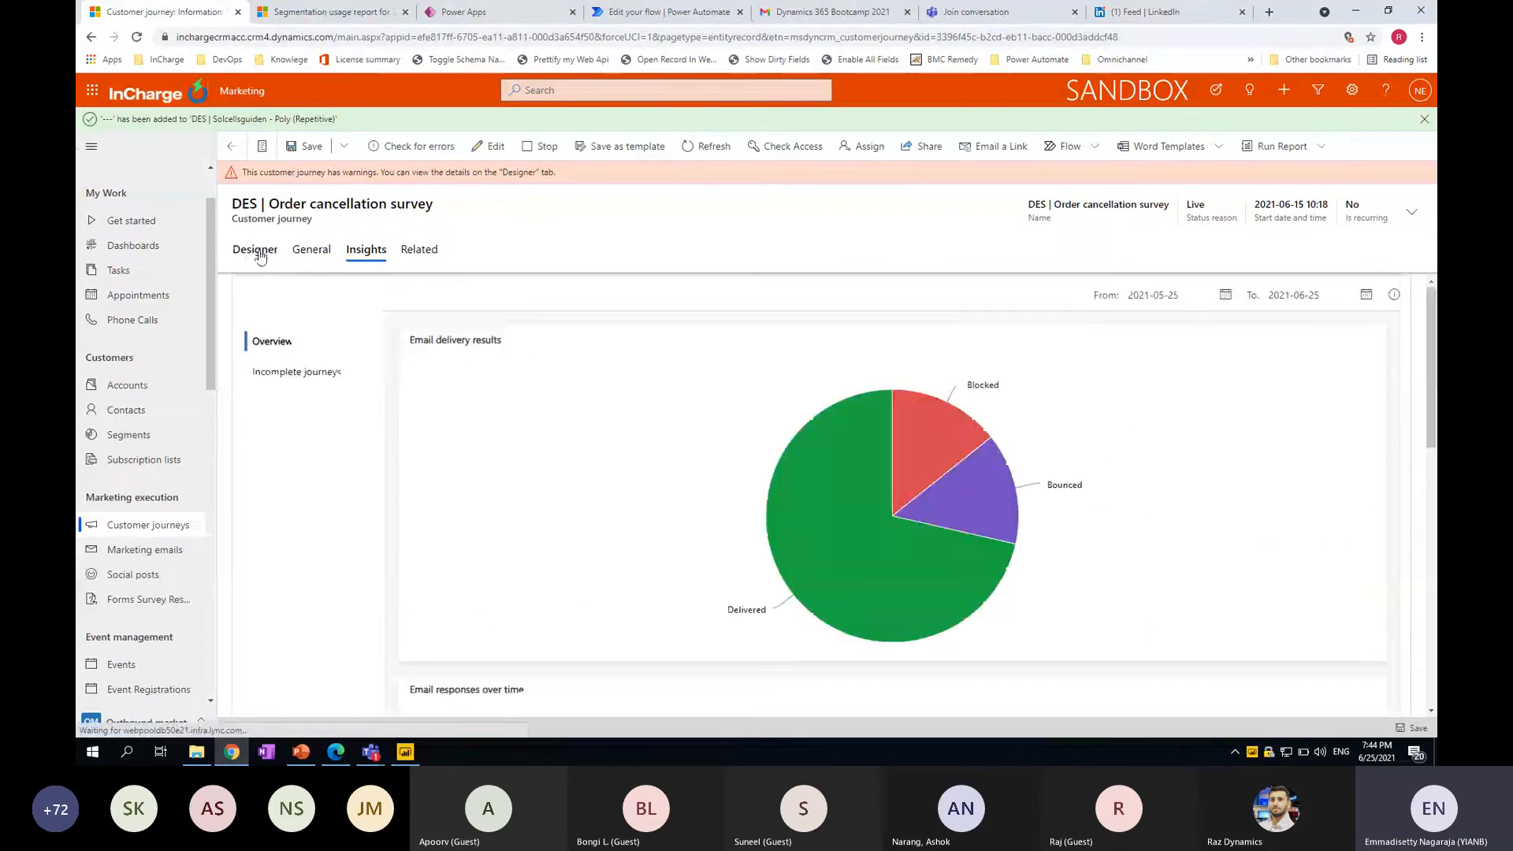
left_click(577, 348)
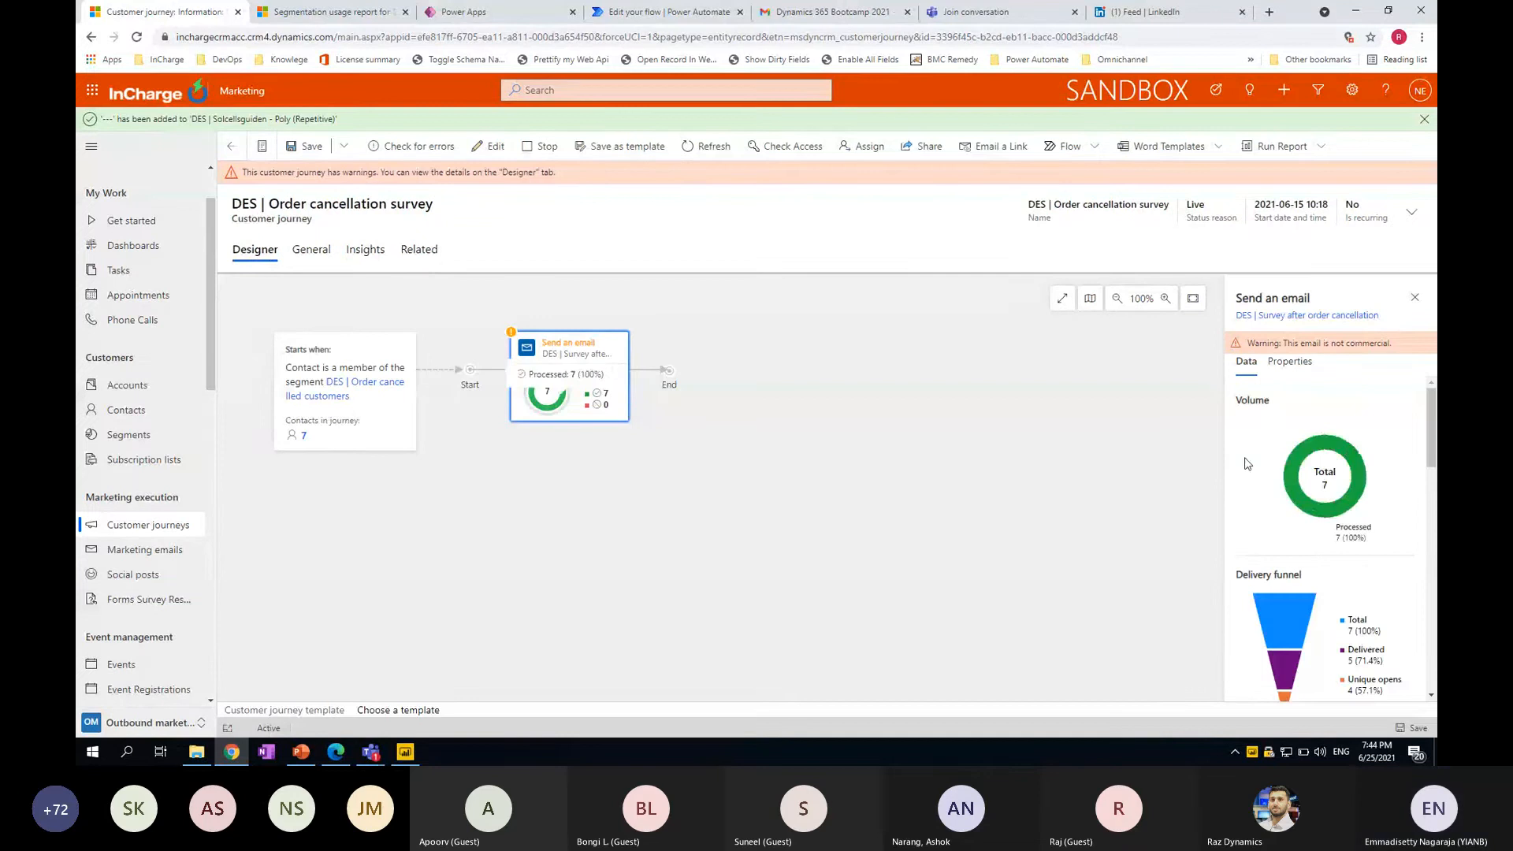
left_click(1293, 364)
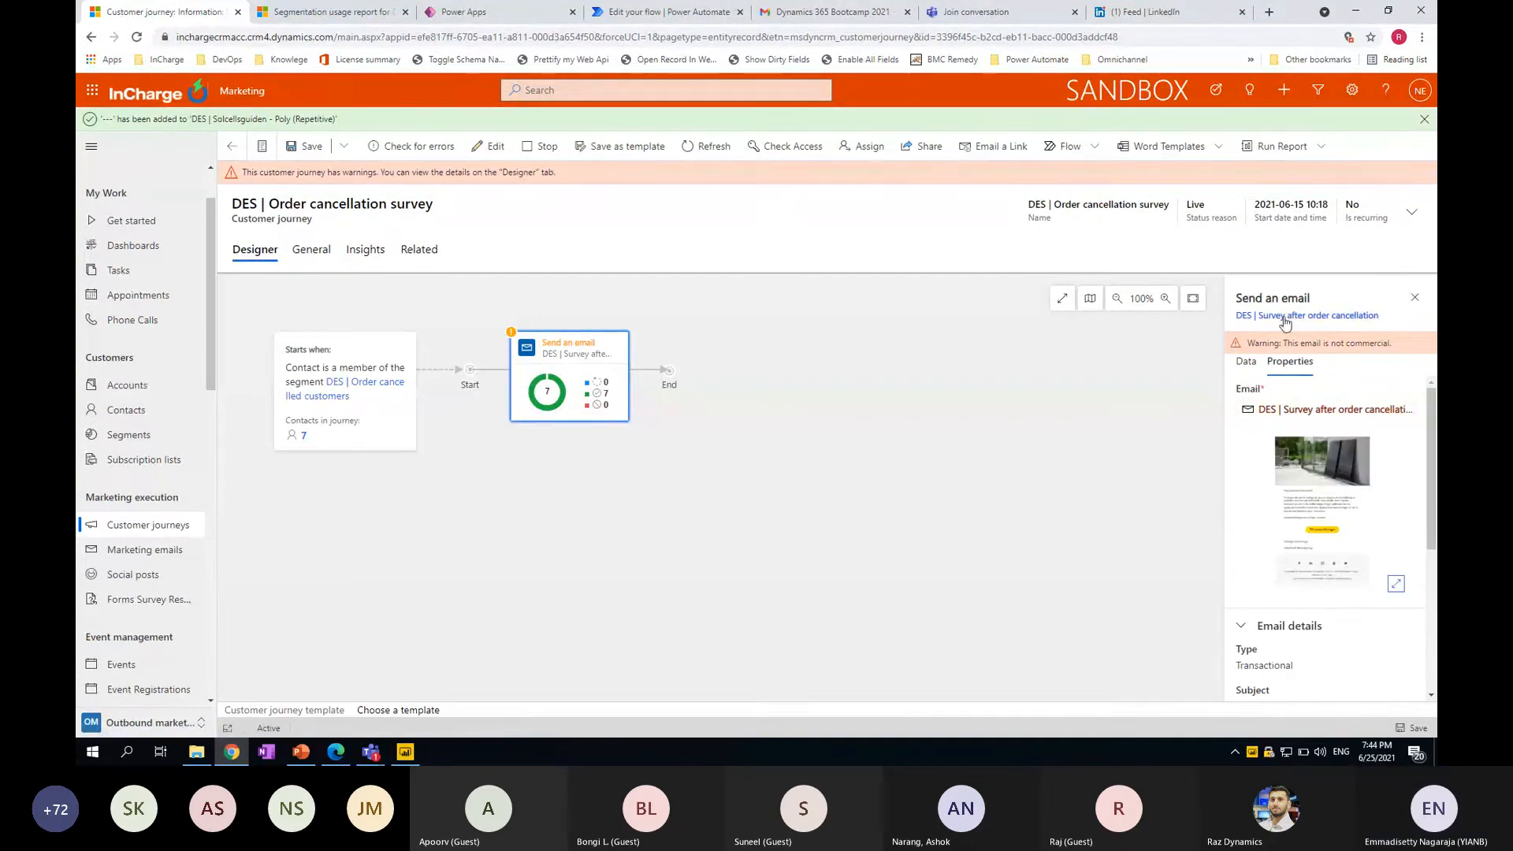
left_click(1285, 318)
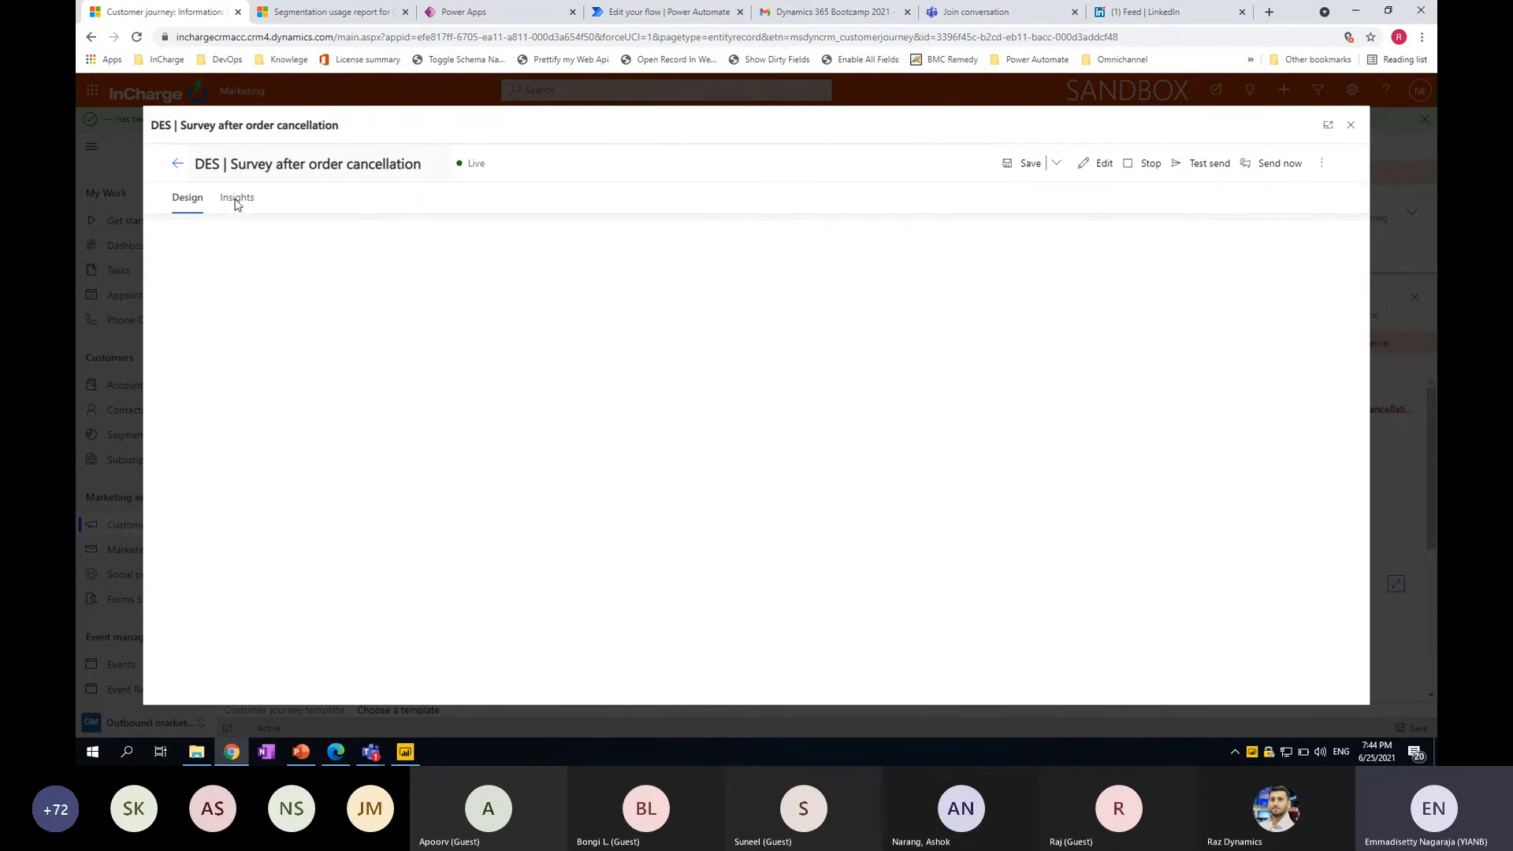
Examine the email's interaction insights and list the contacts behind the clicked email links
left_click(237, 199)
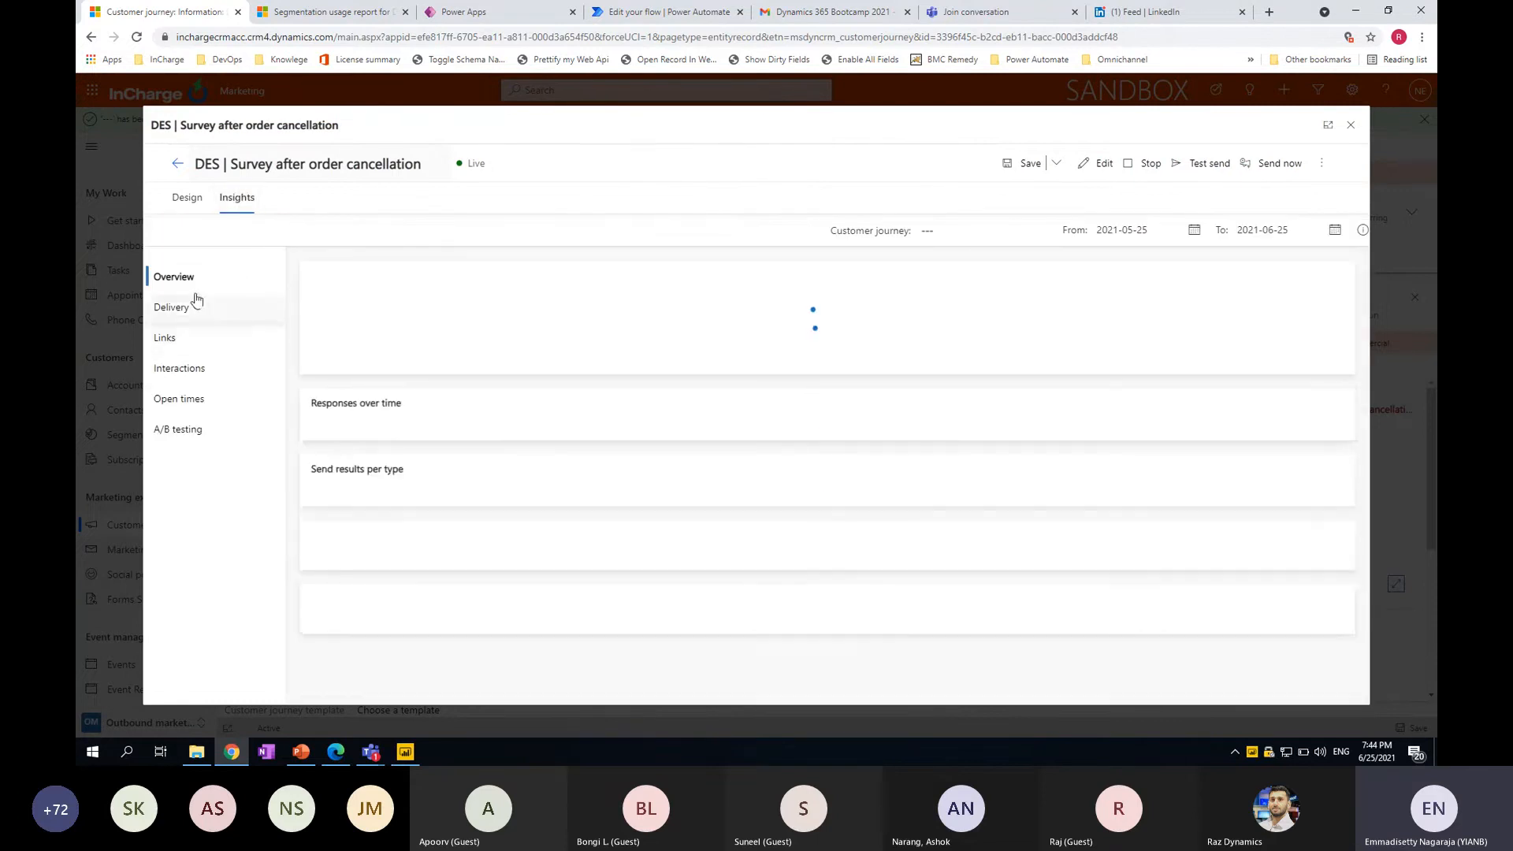
left_click(201, 381)
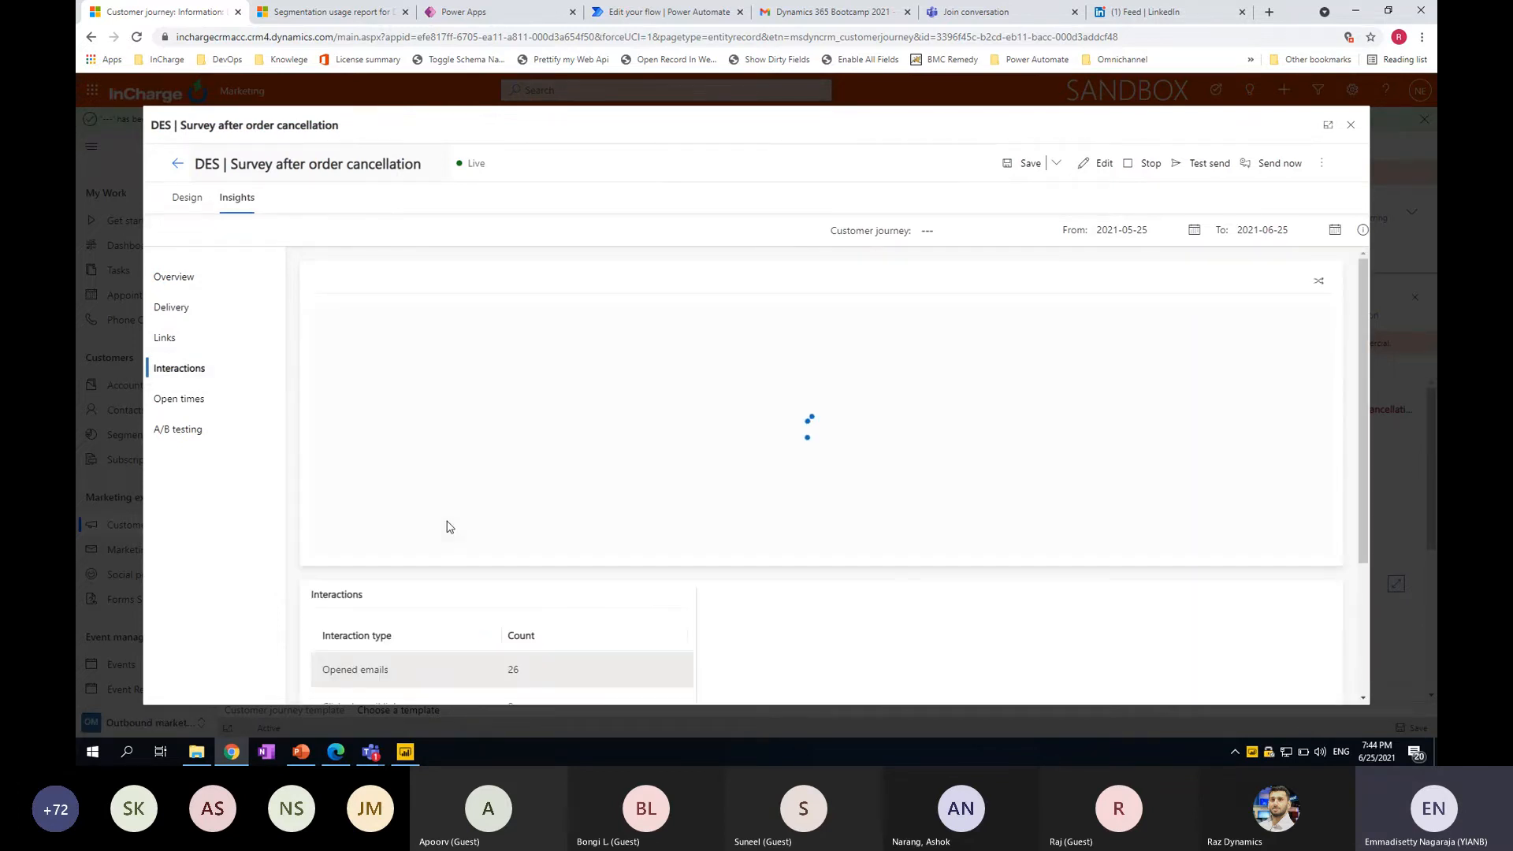
scroll(474, 673, "down", 2)
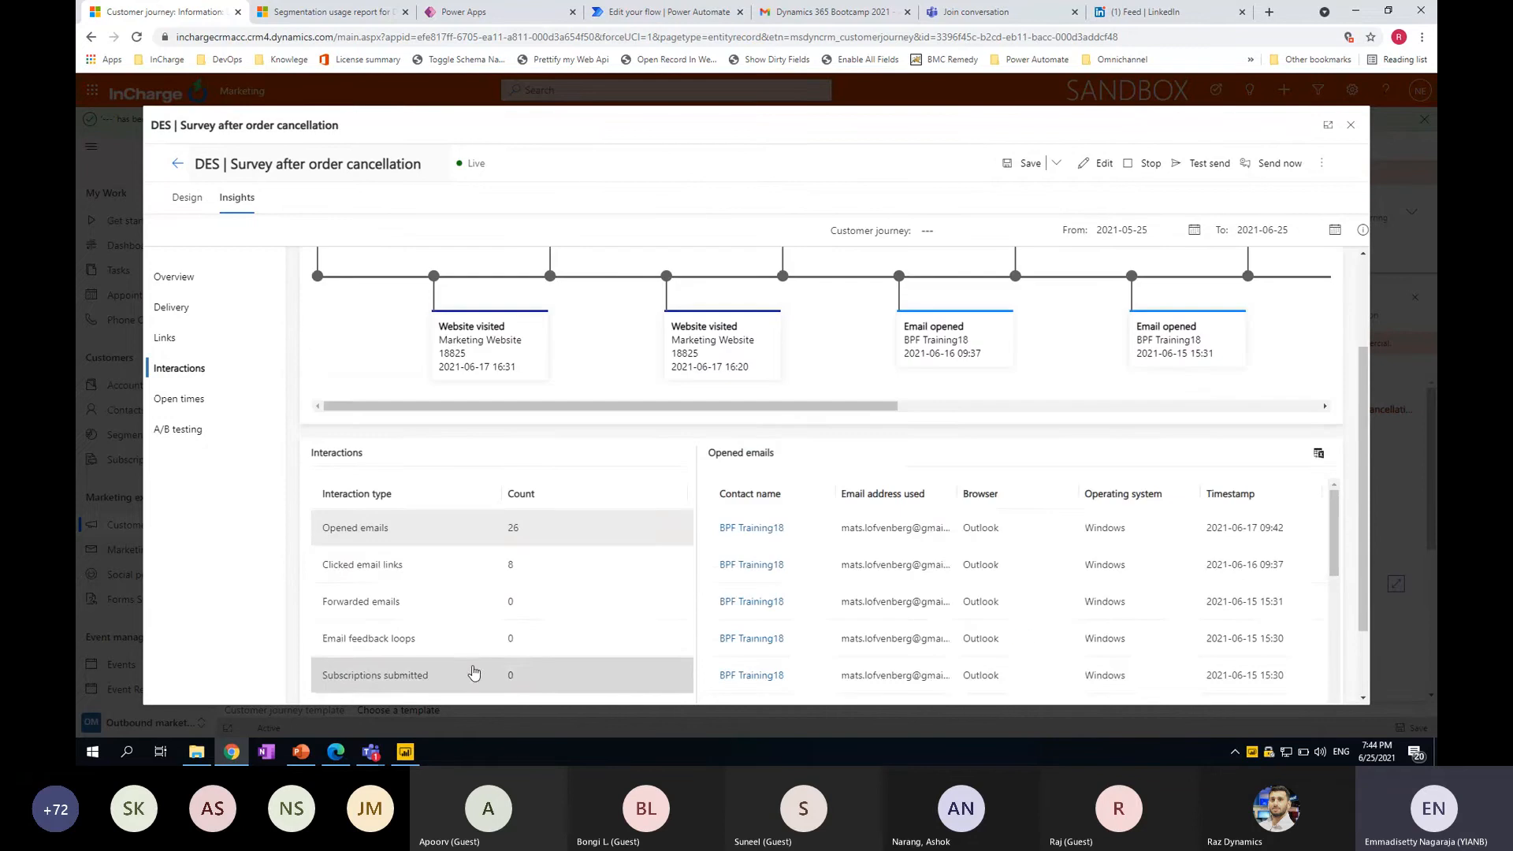
scroll(381, 497, "down", 1)
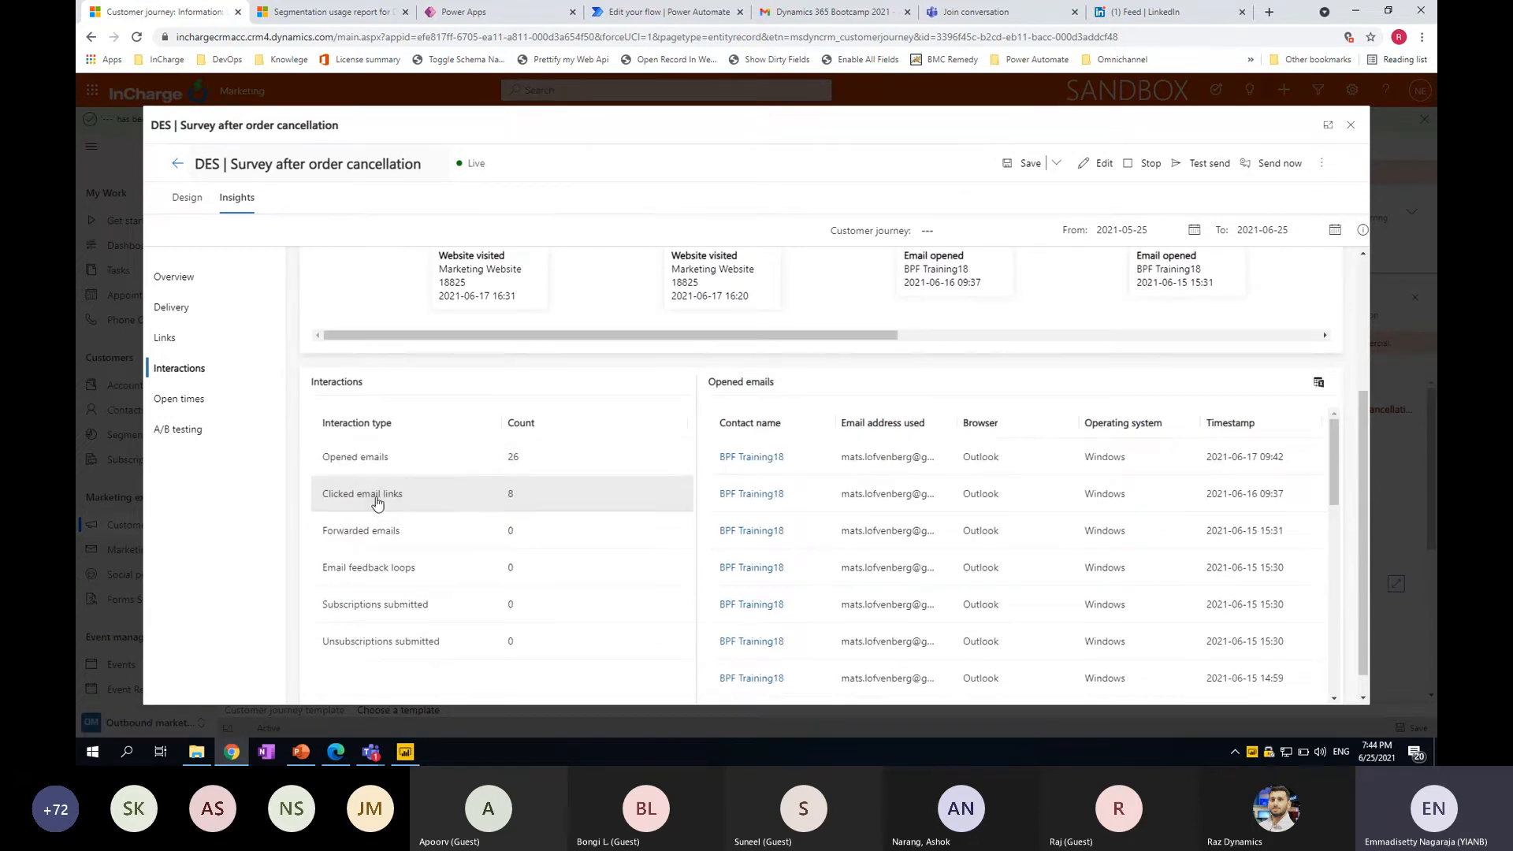
left_click(376, 502)
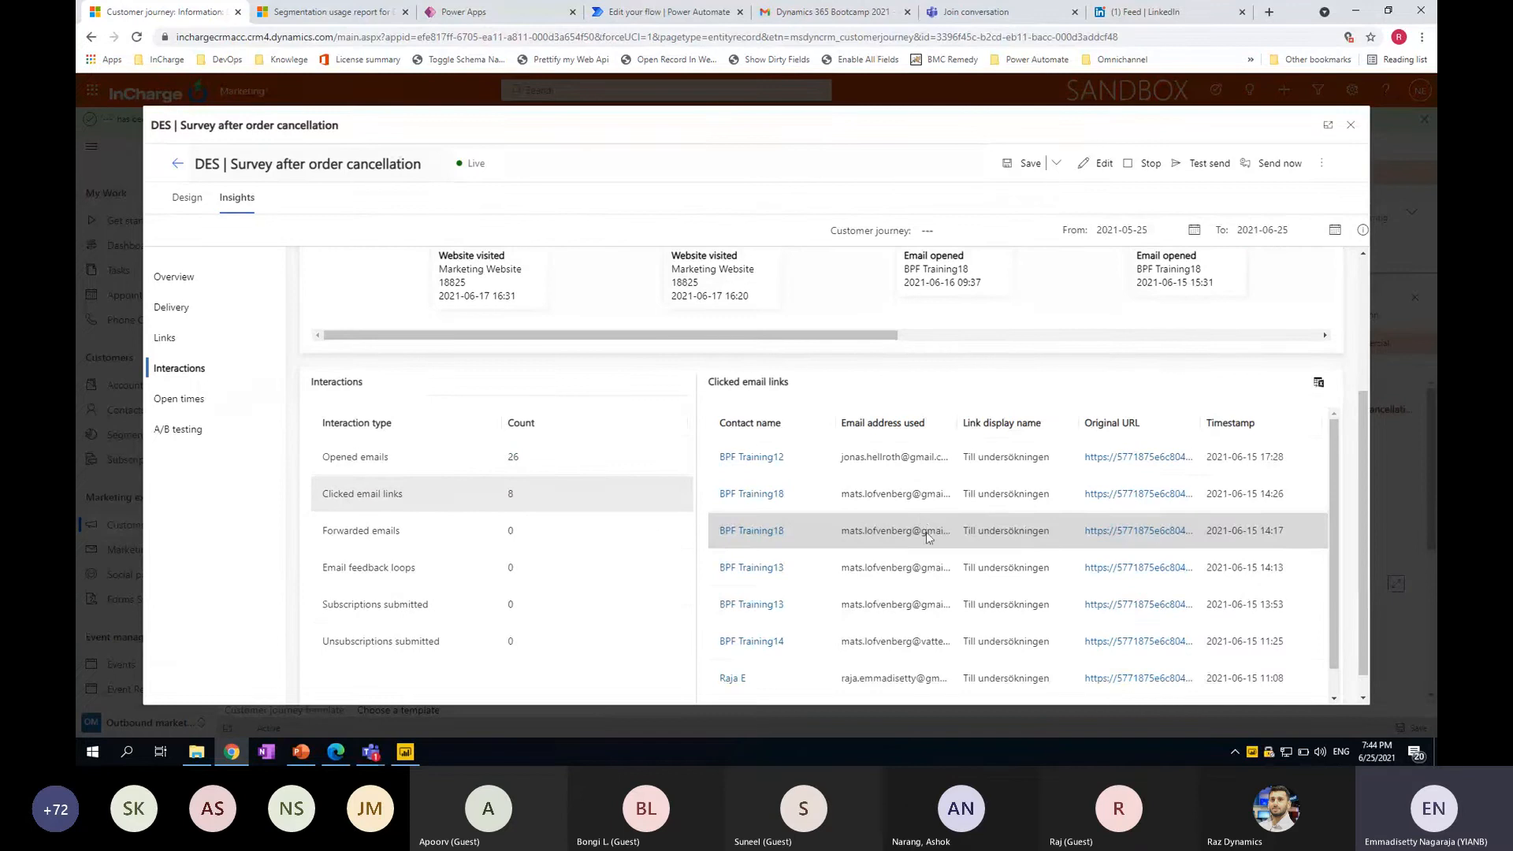
Switch to the Segments.pptx presentation in PowerPoint and present from the Demo slide through to the slide on adding/removing contacts using Power Automate
scroll(932, 554, "down", 1)
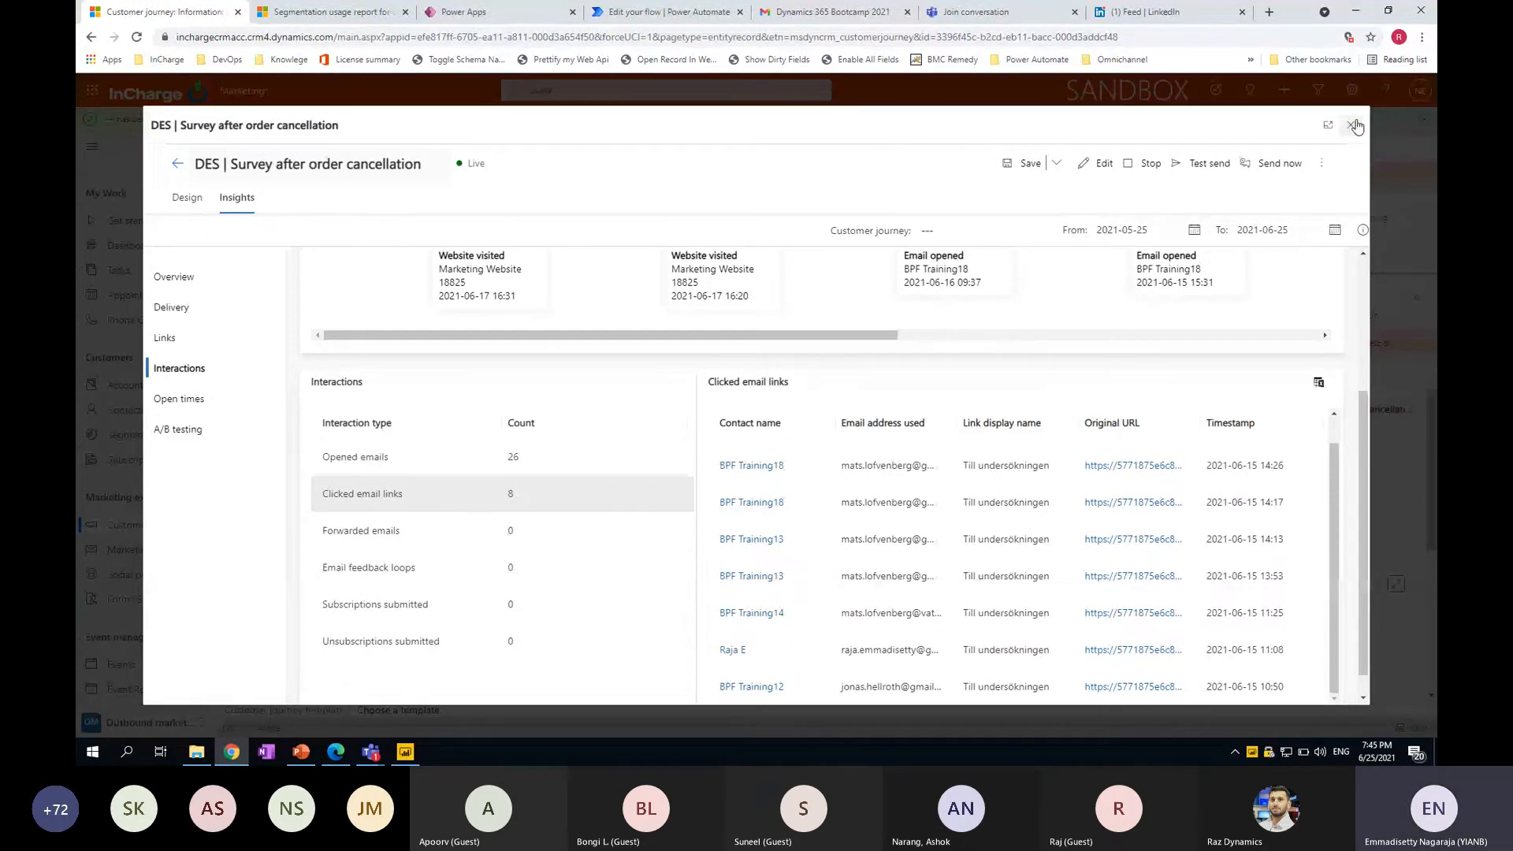
key("alt+Tab")
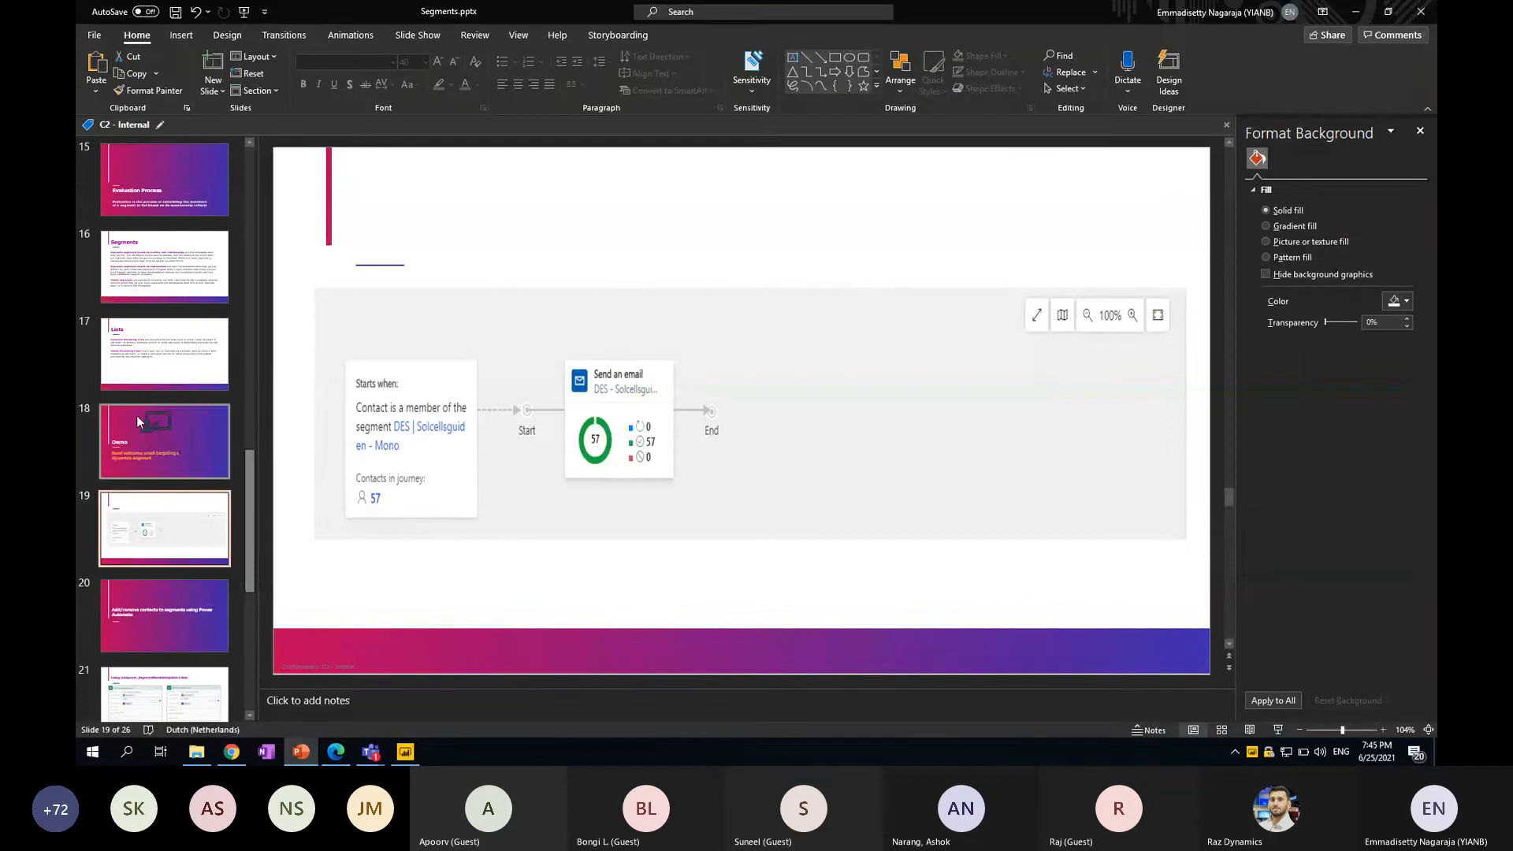
left_click(149, 444)
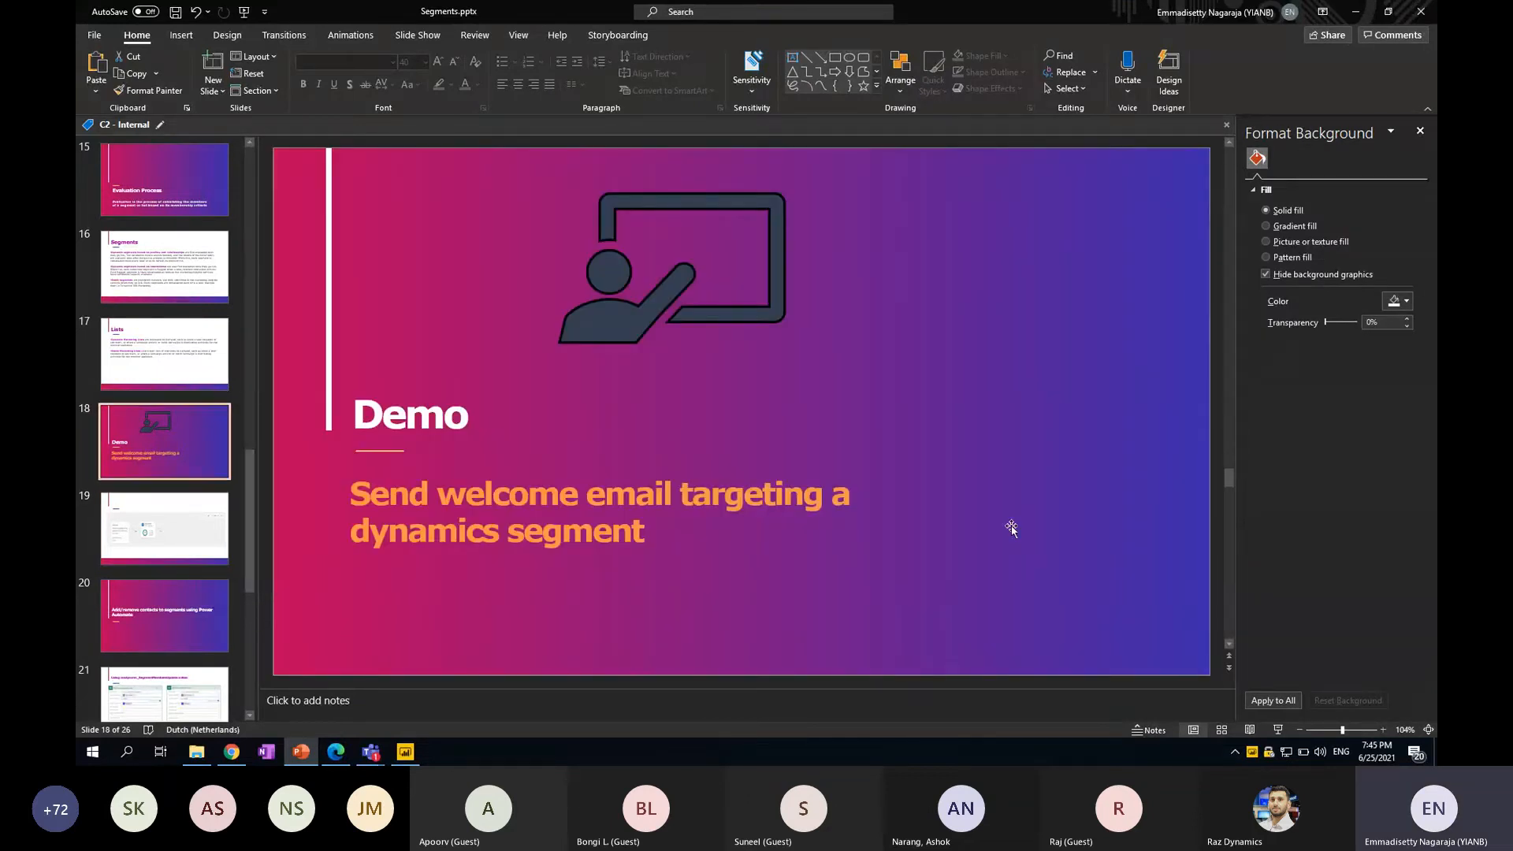
key("shift+F5")
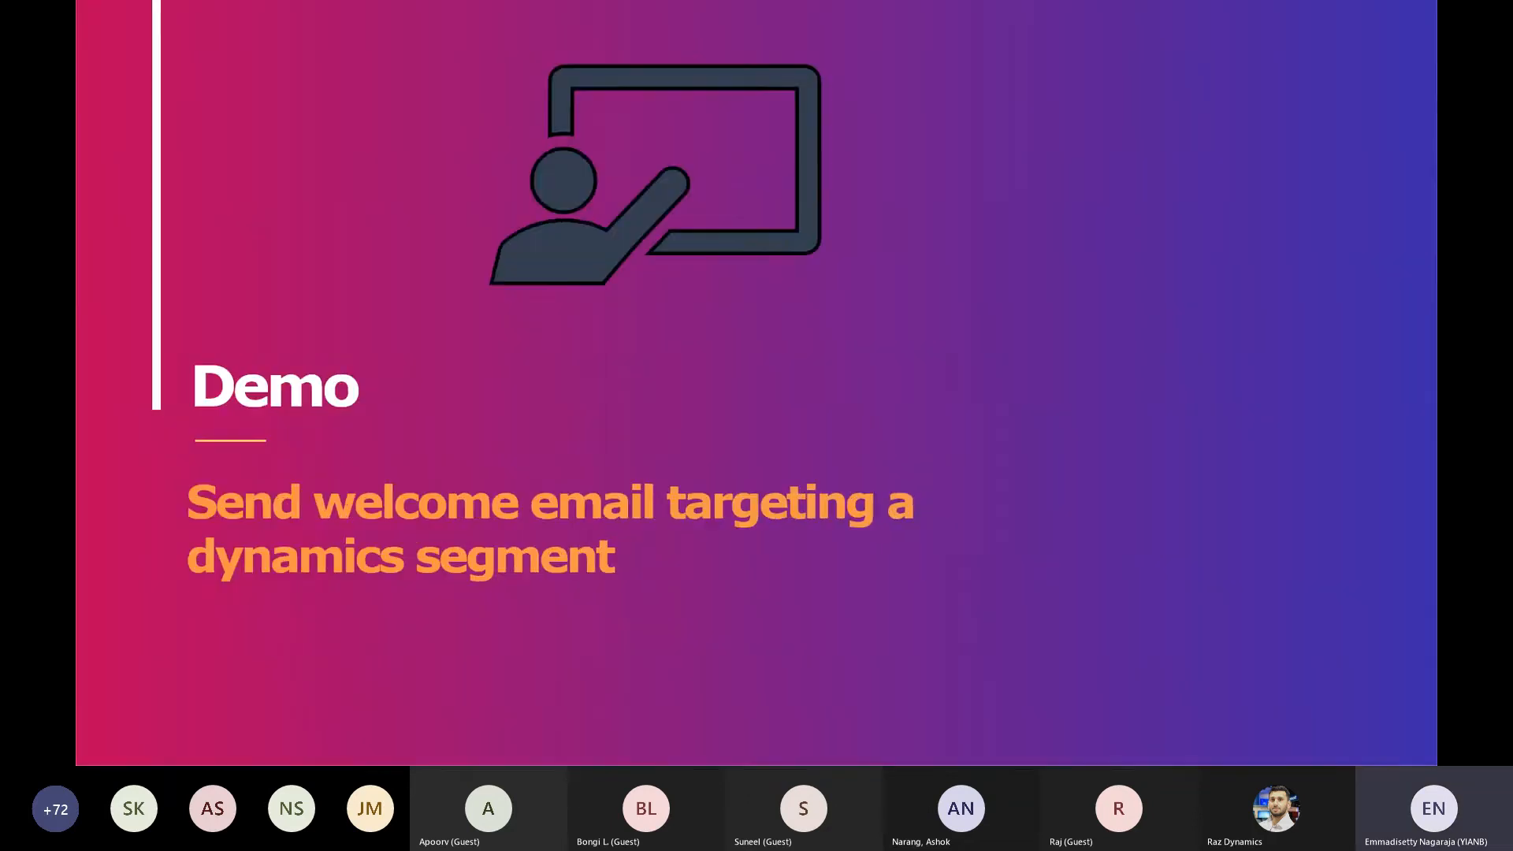
key("Right")
key("Right")
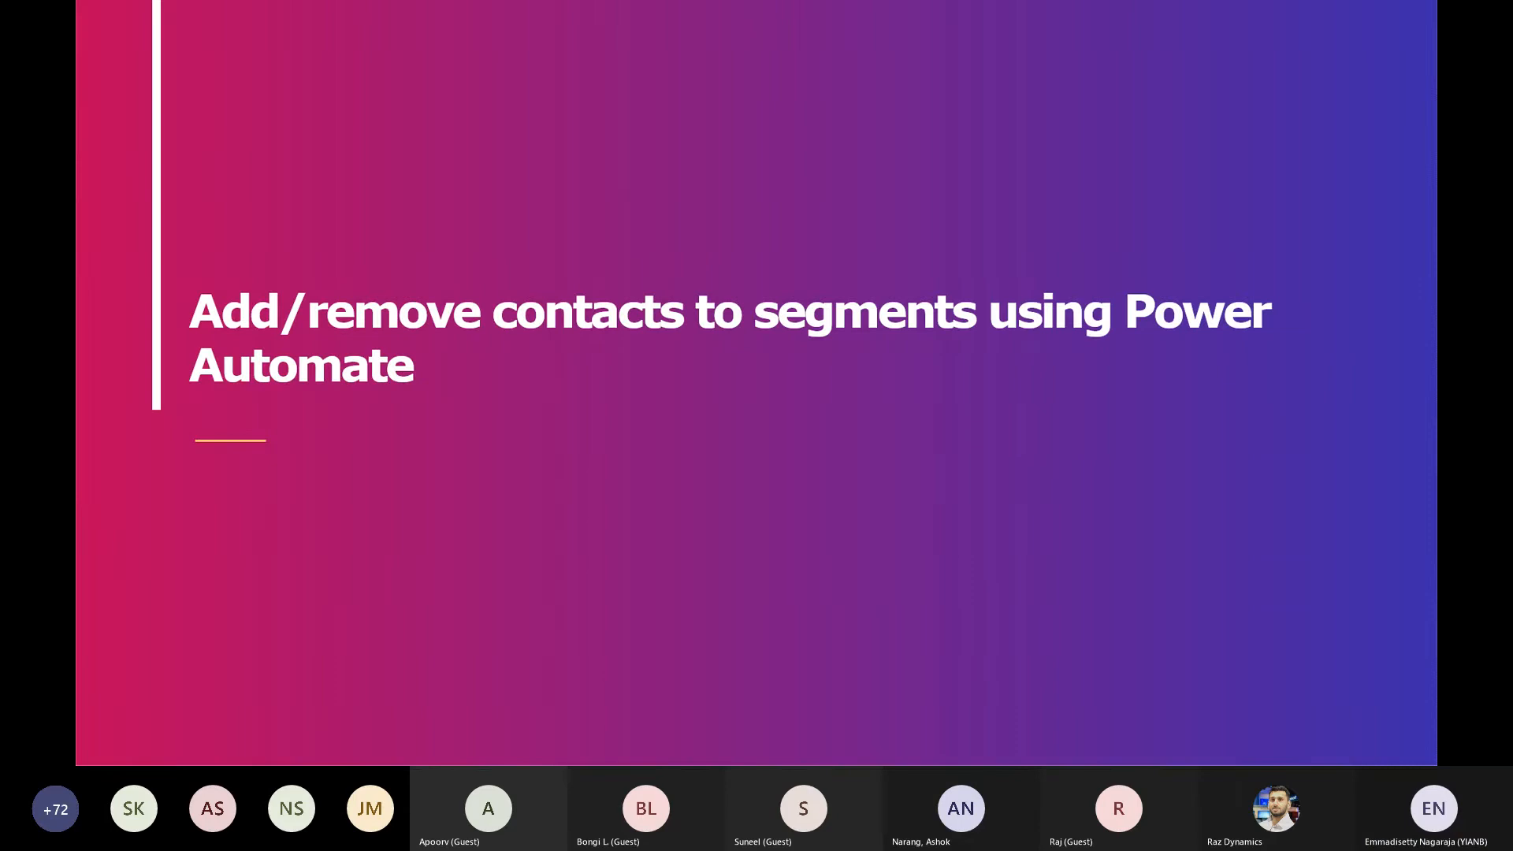
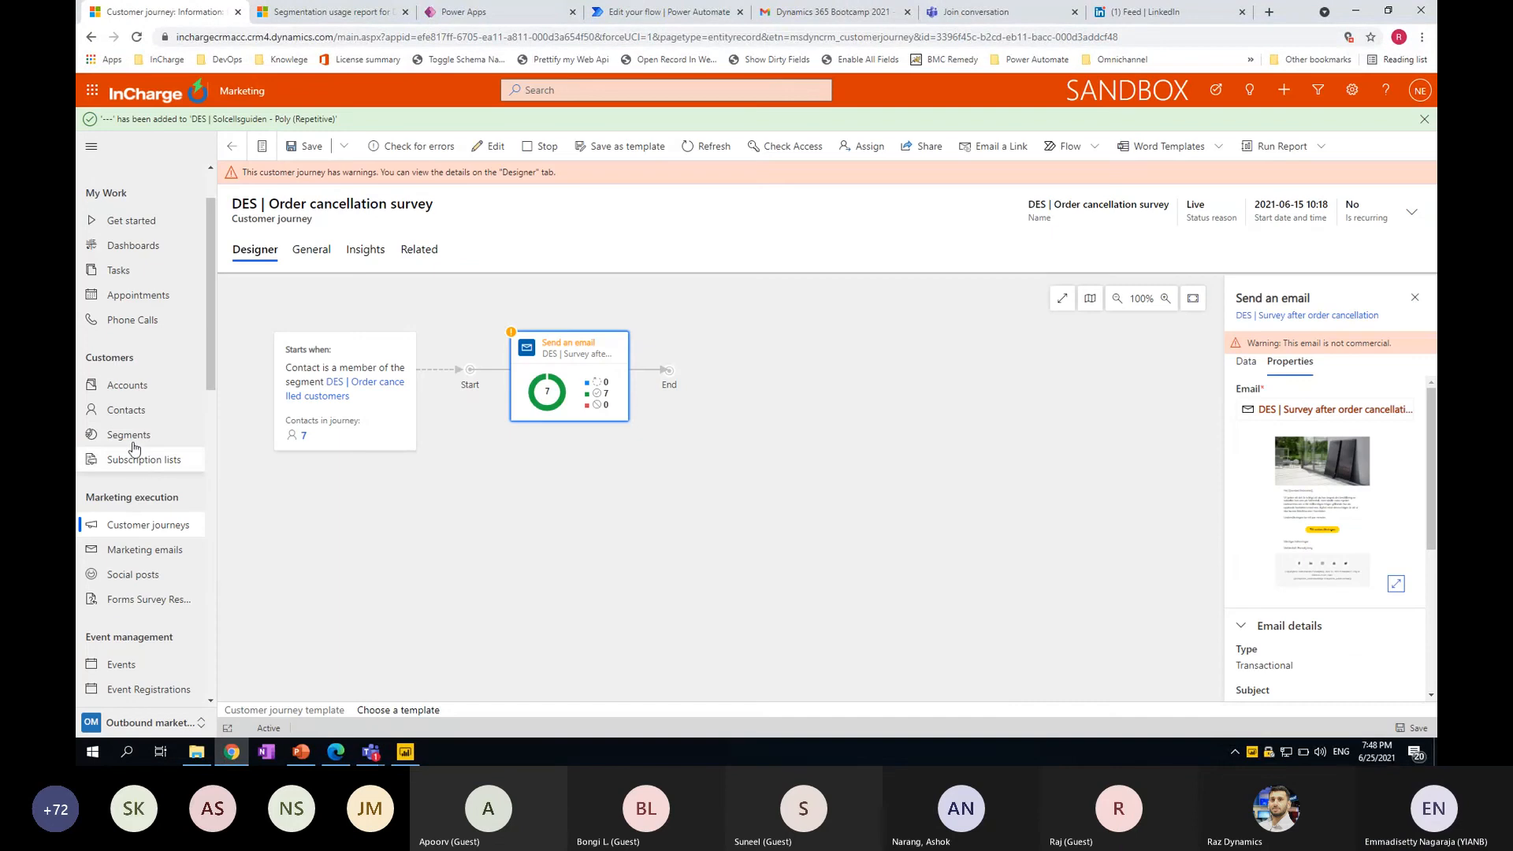
Open the segment DES - Contacts created from Solcellsguiden - Mono and examine its definition as a query
left_click(130, 435)
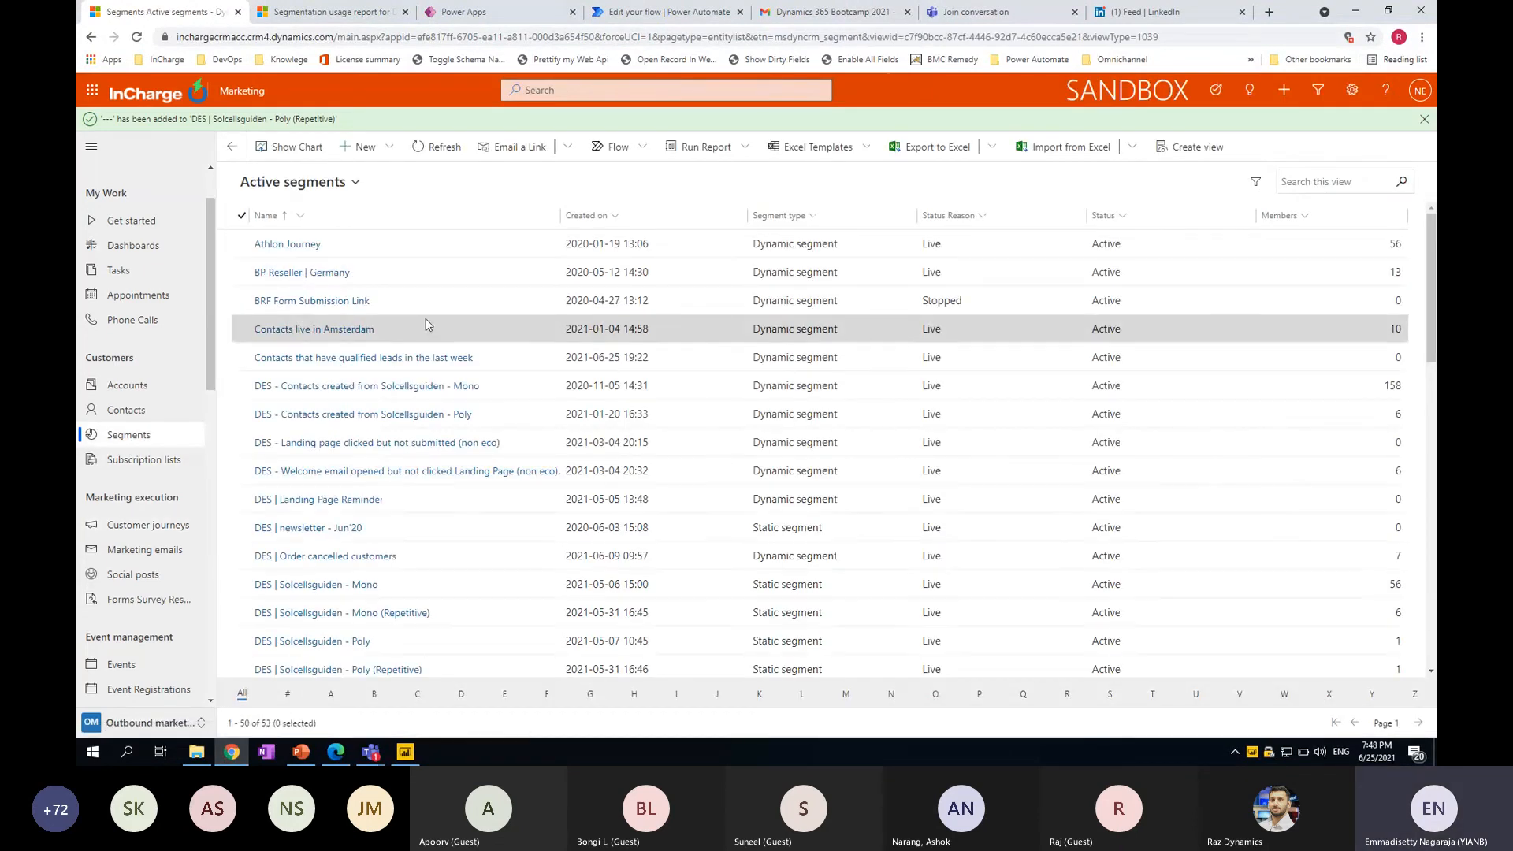
double_click(513, 387)
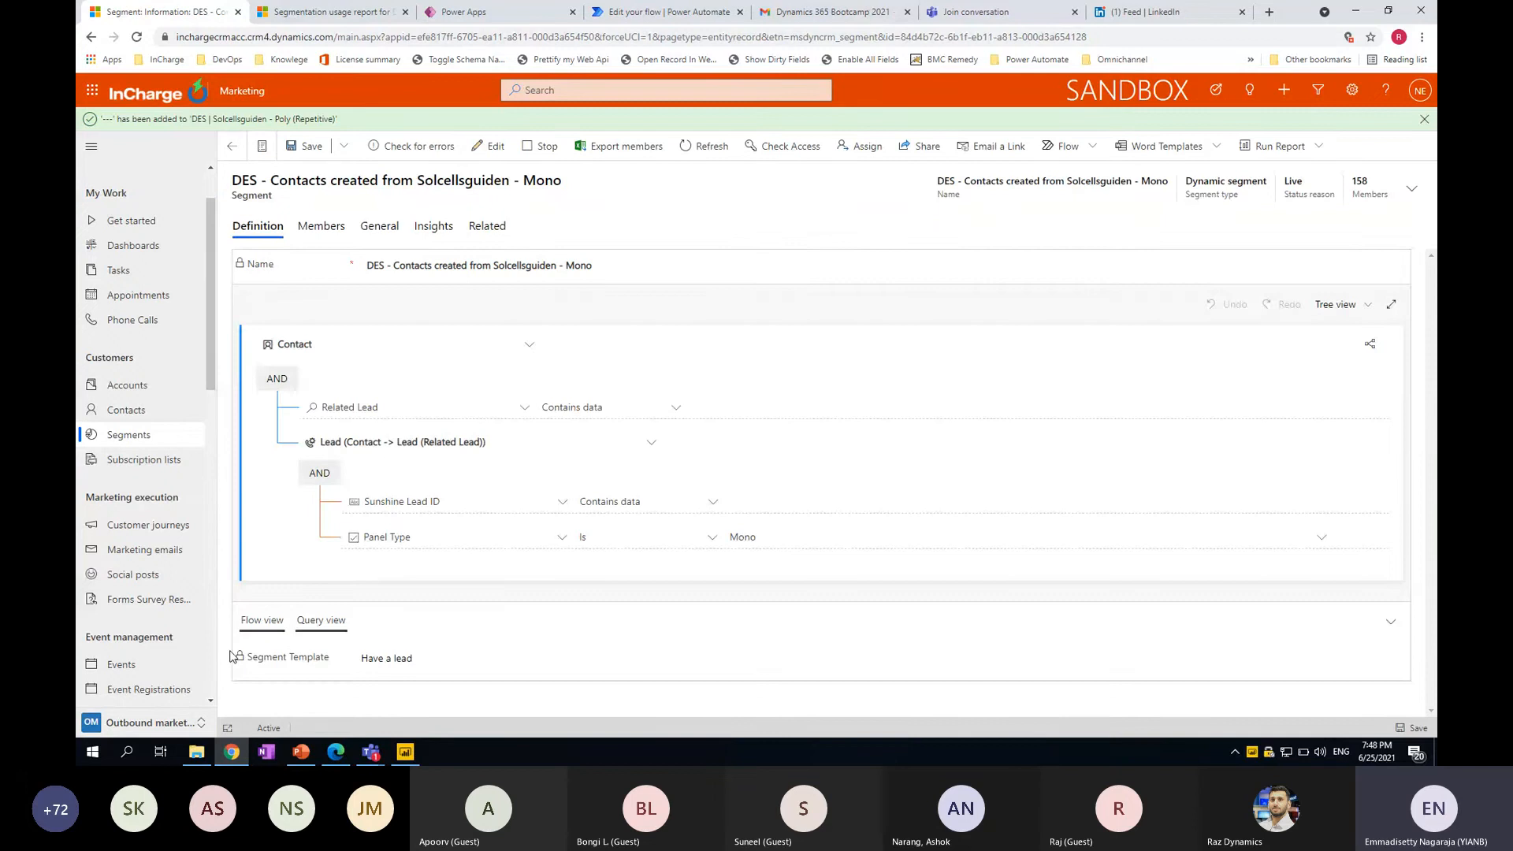
left_click(321, 621)
scroll(320, 607, "down", 2)
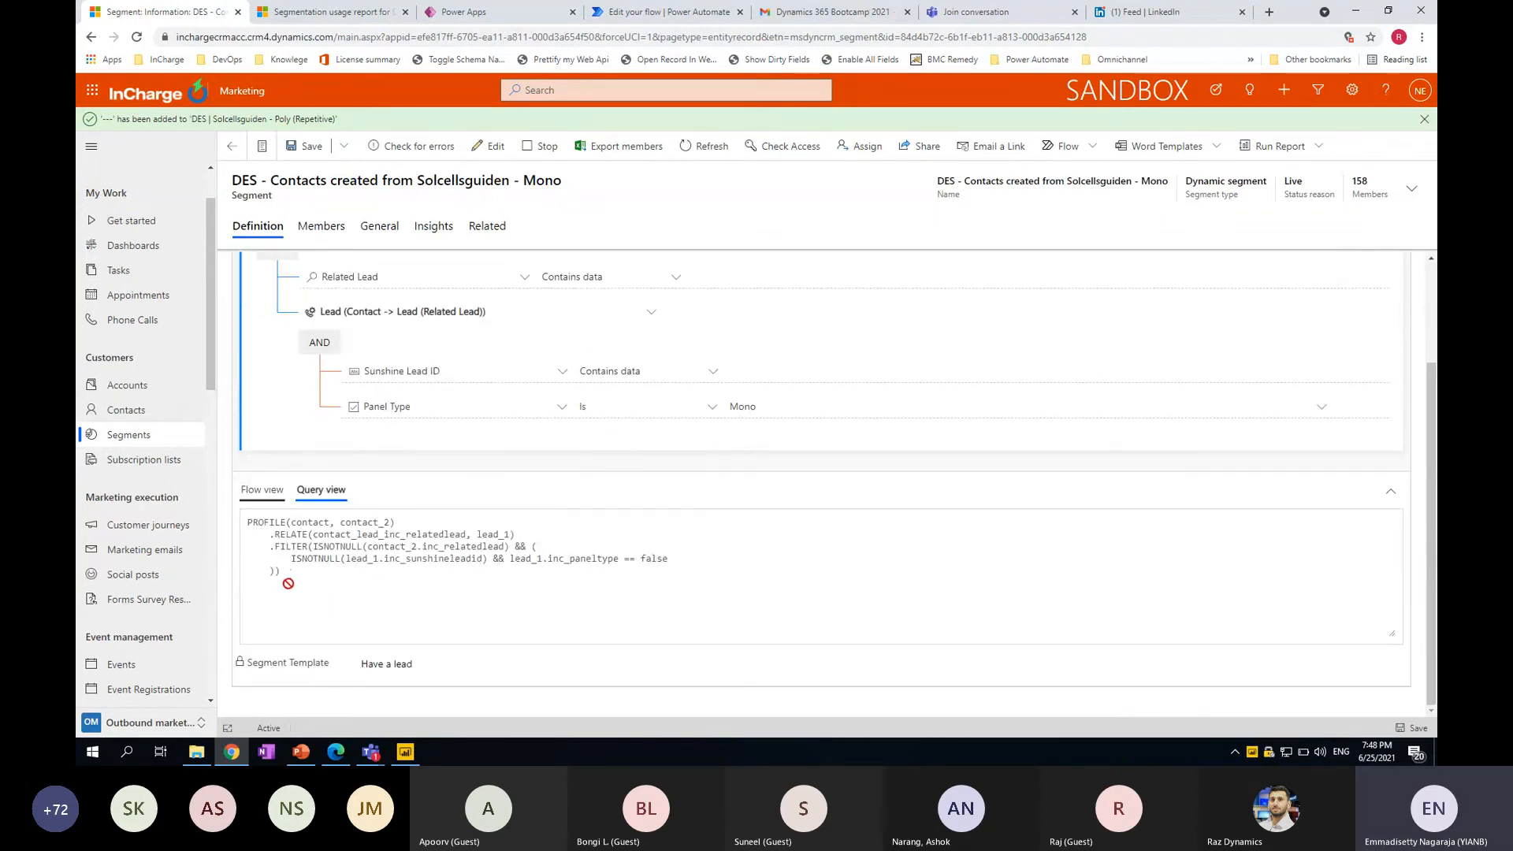
left_click_drag(283, 577, 244, 528)
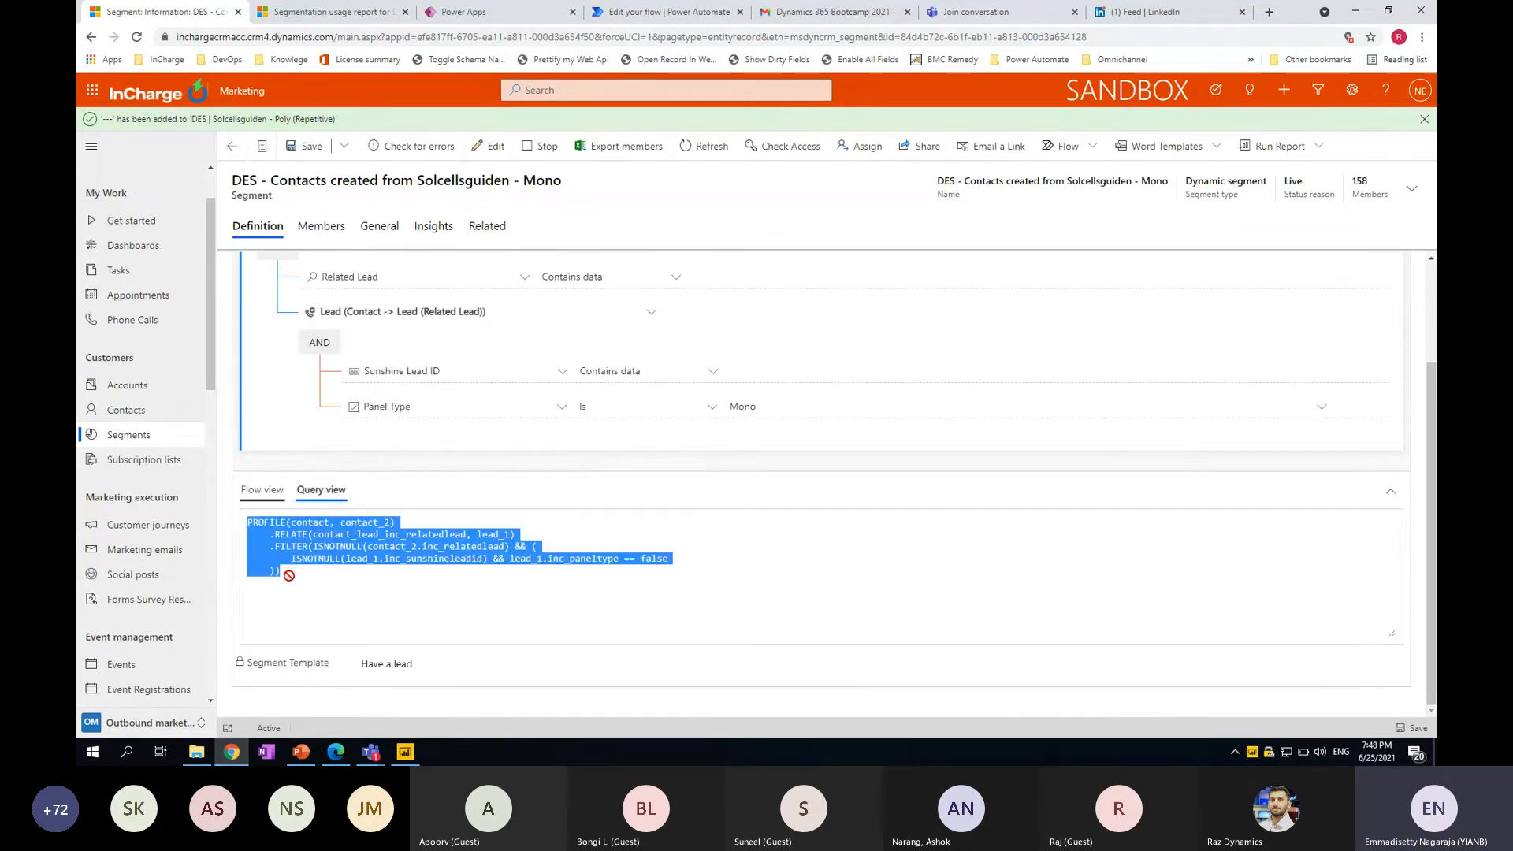
left_click(261, 560)
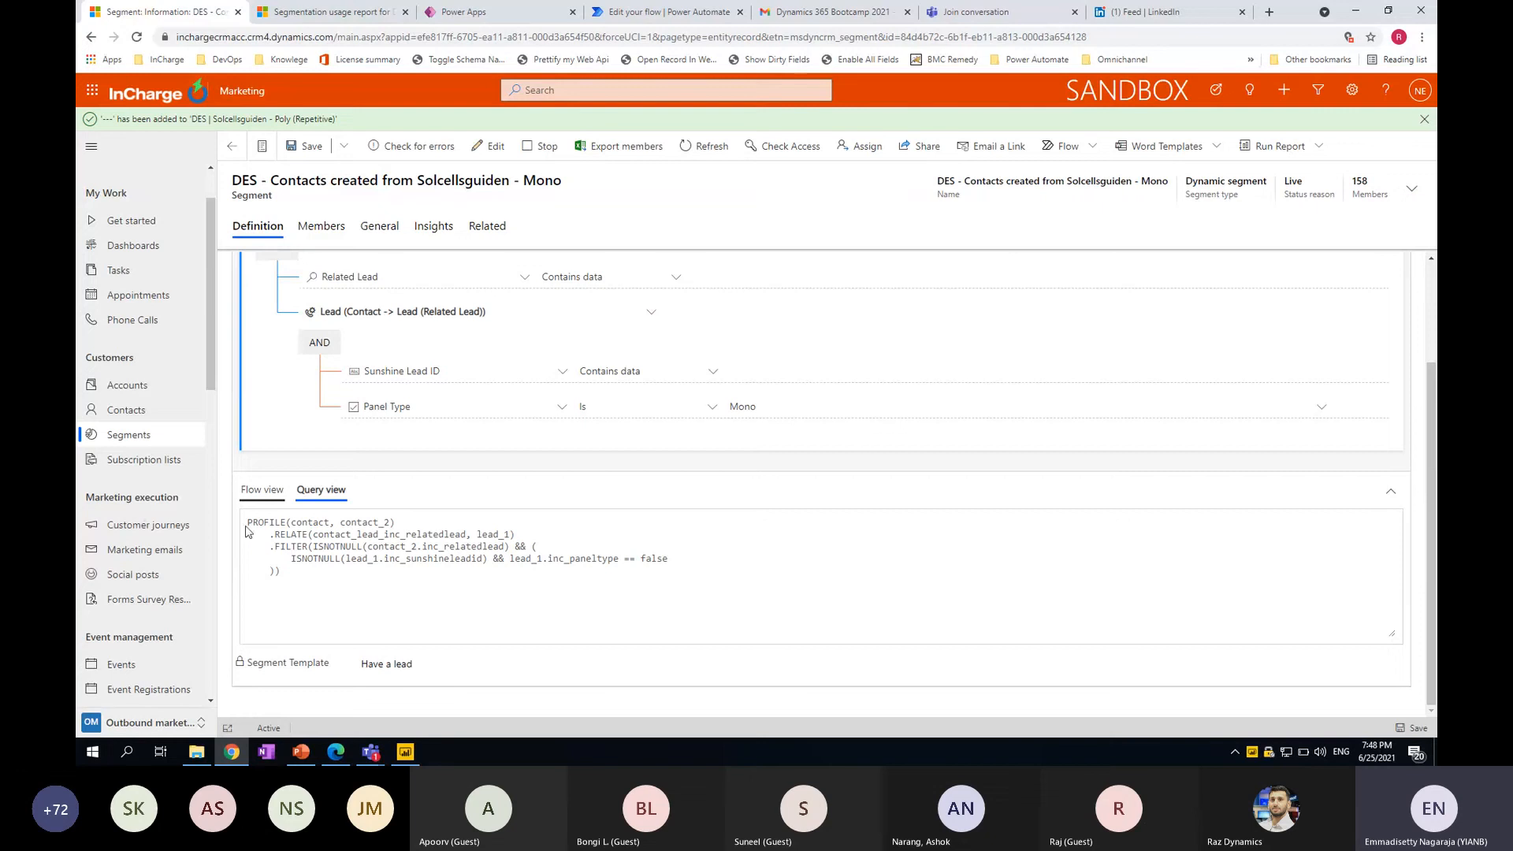
left_click_drag(246, 523, 284, 573)
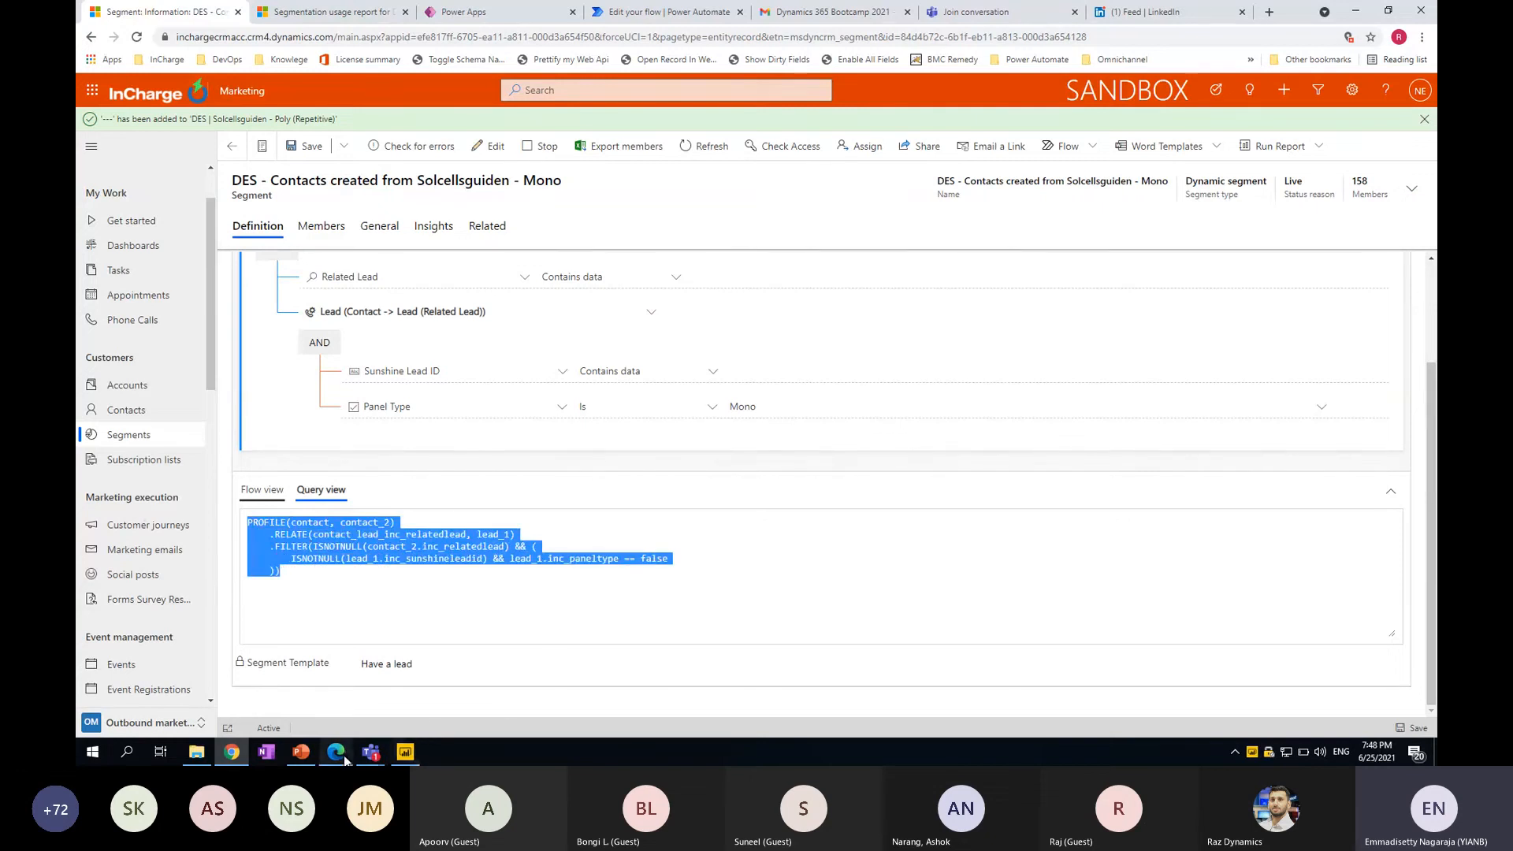
left_click(300, 752)
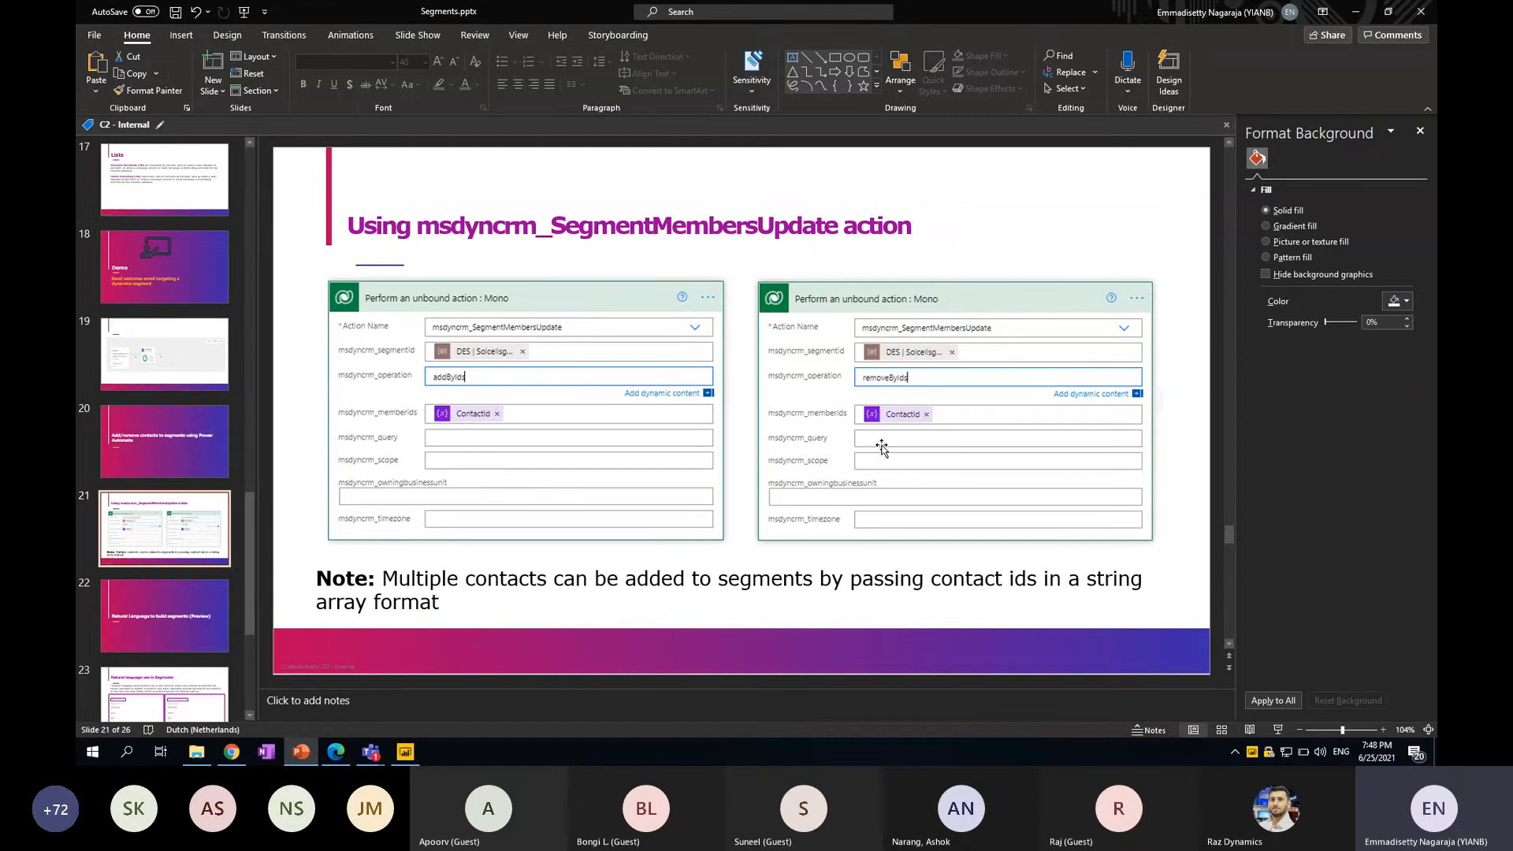
left_click(301, 752)
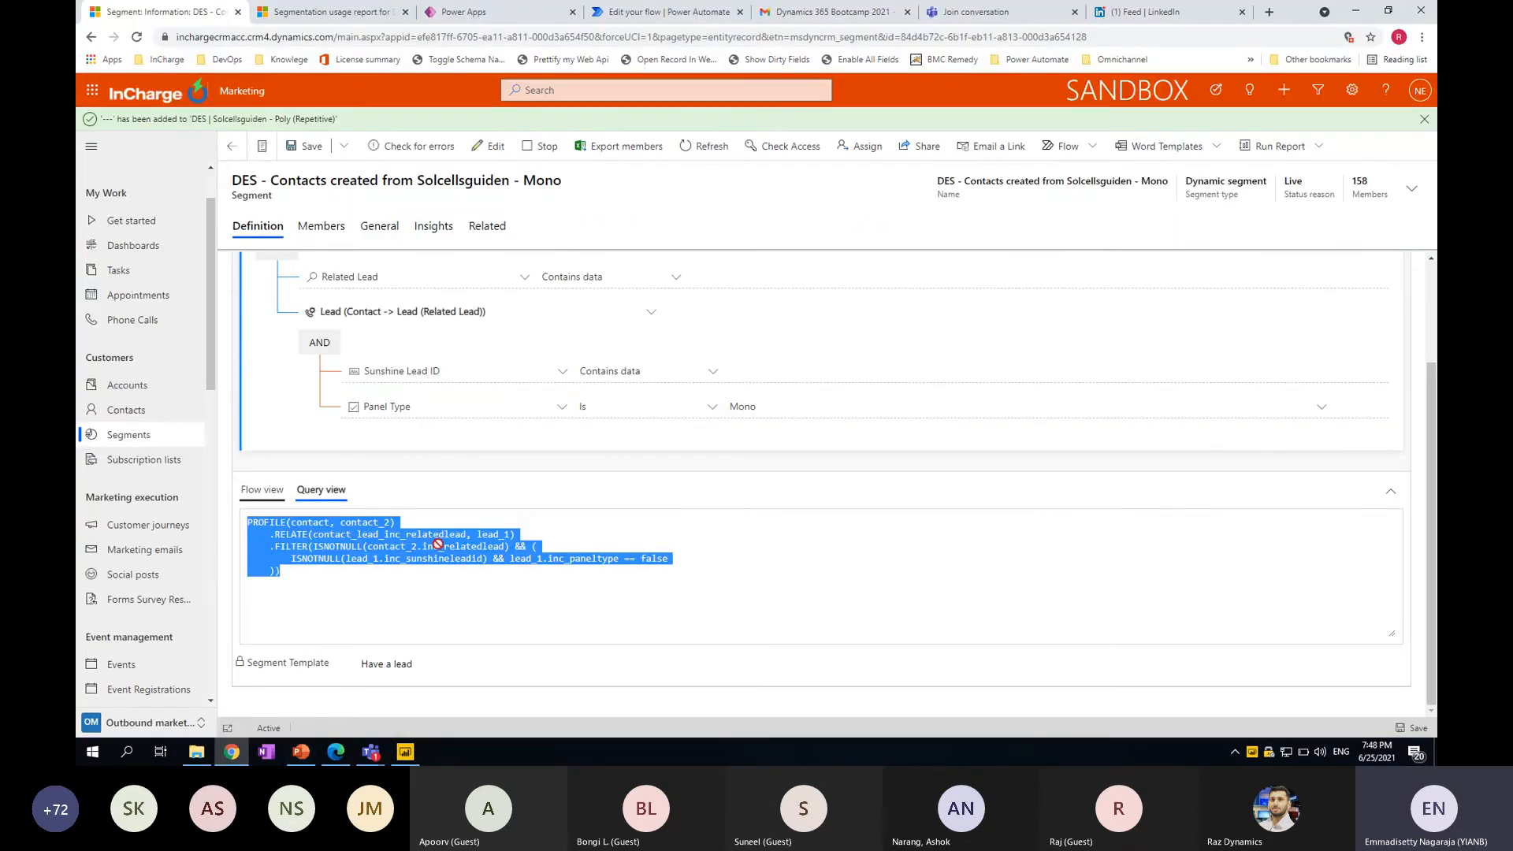
Switch to the Dynamics 365 Marketing documentation and open the developer guide article Work with segments using code
left_click(345, 14)
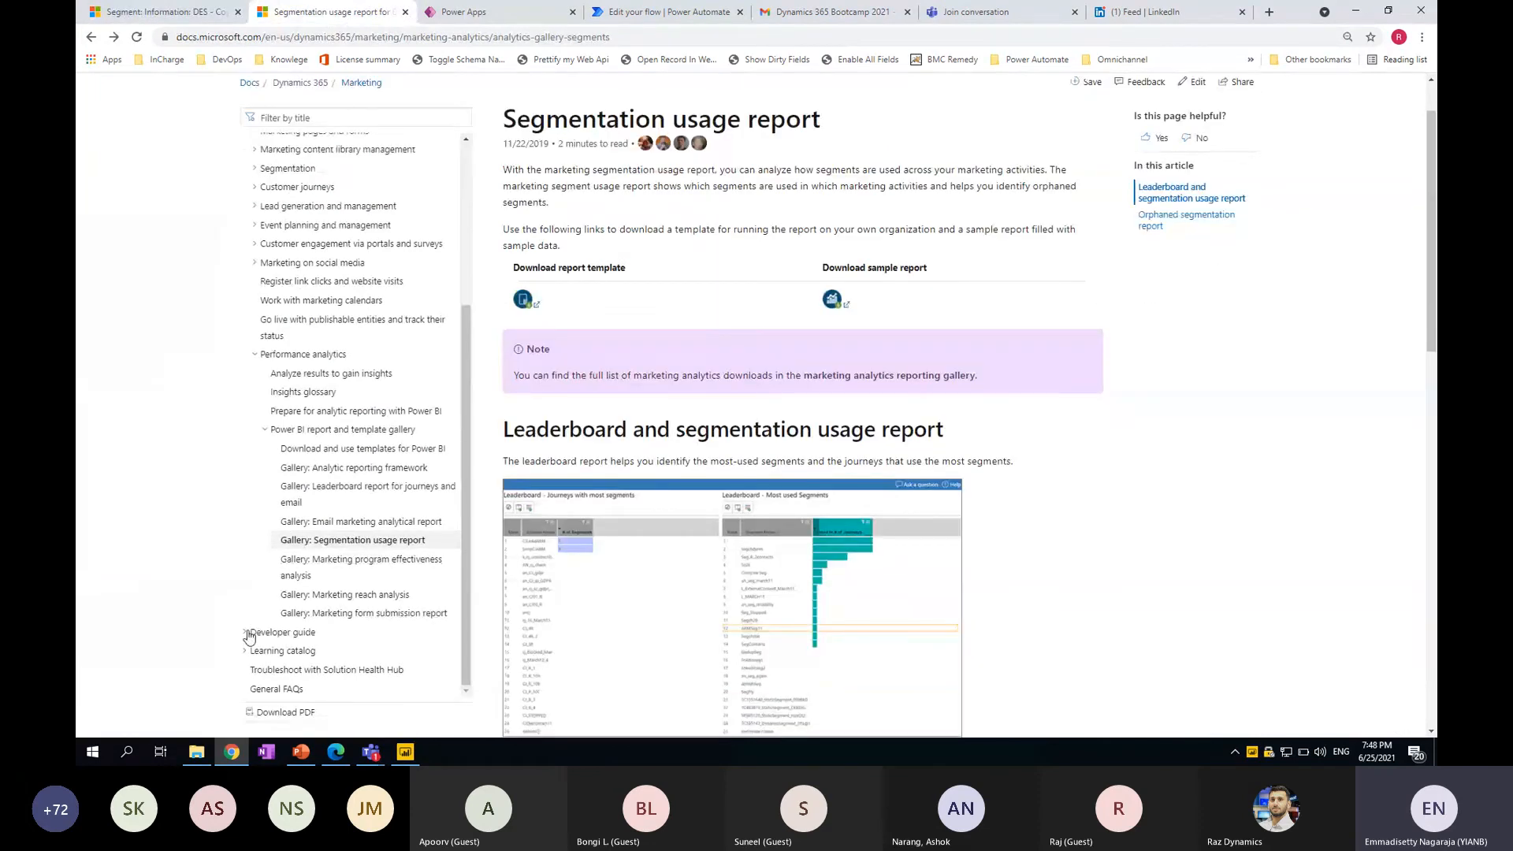
left_click(254, 632)
scroll(319, 559, "down", 3)
scroll(319, 559, "down", 1)
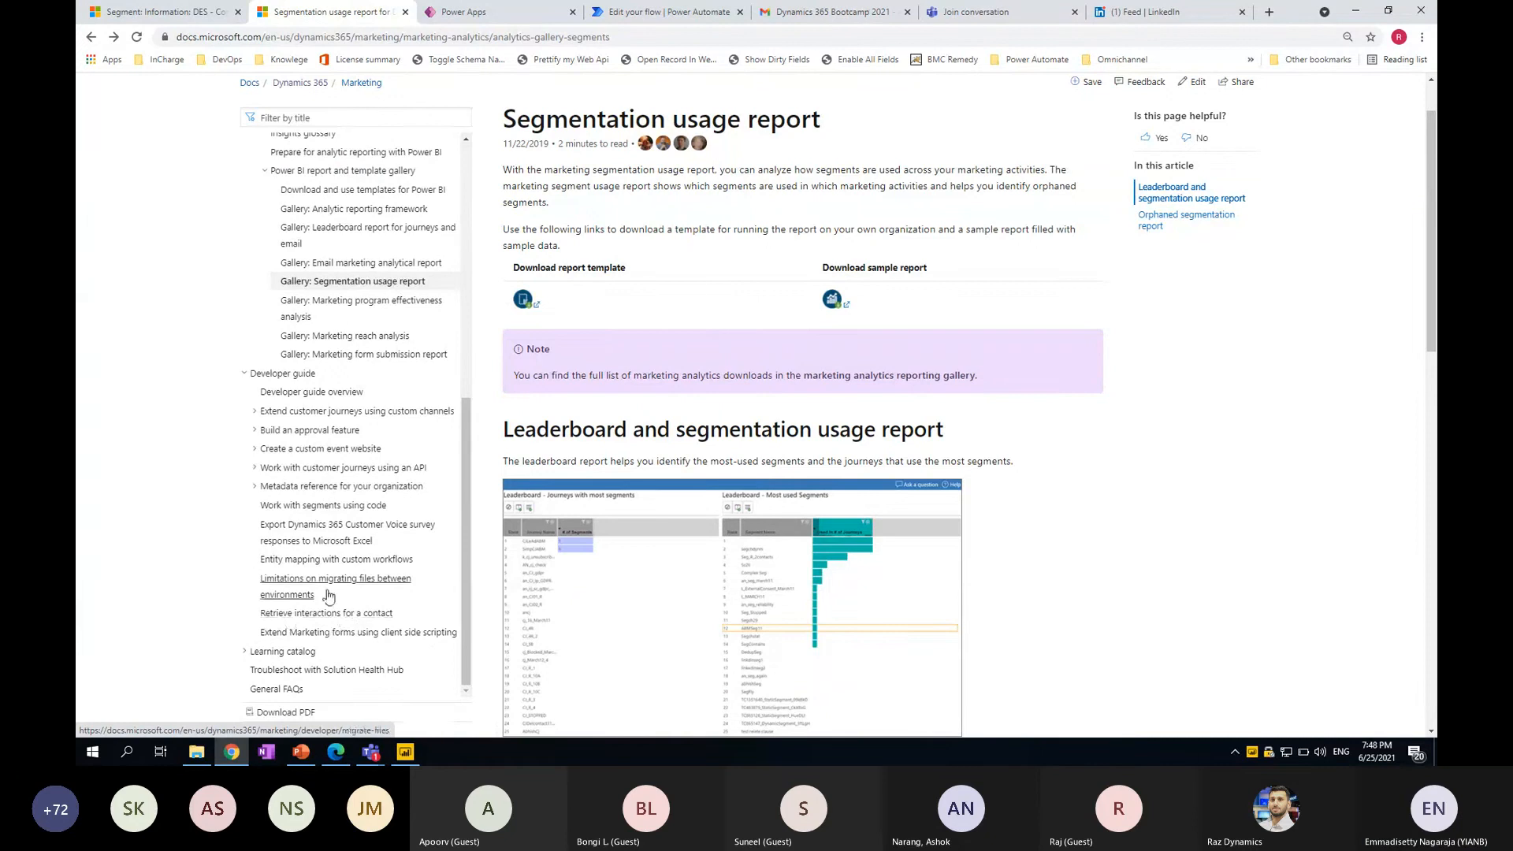
left_click(278, 509)
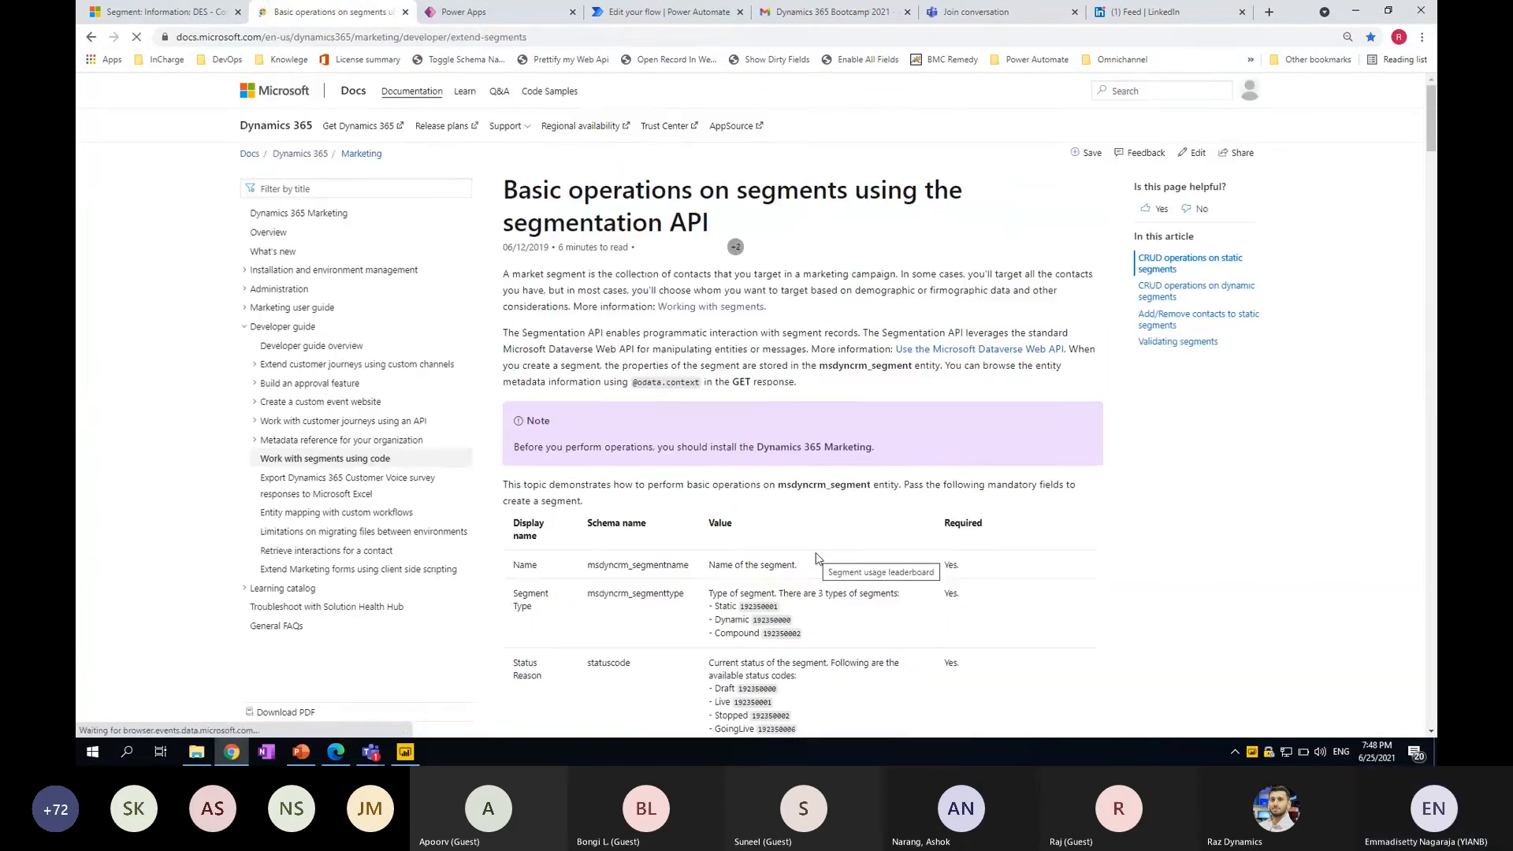
Read through the article's request examples for static, dynamic and compound segments, down to adding and removing contacts in static segments
scroll(813, 554, "down", 8)
scroll(812, 556, "down", 1)
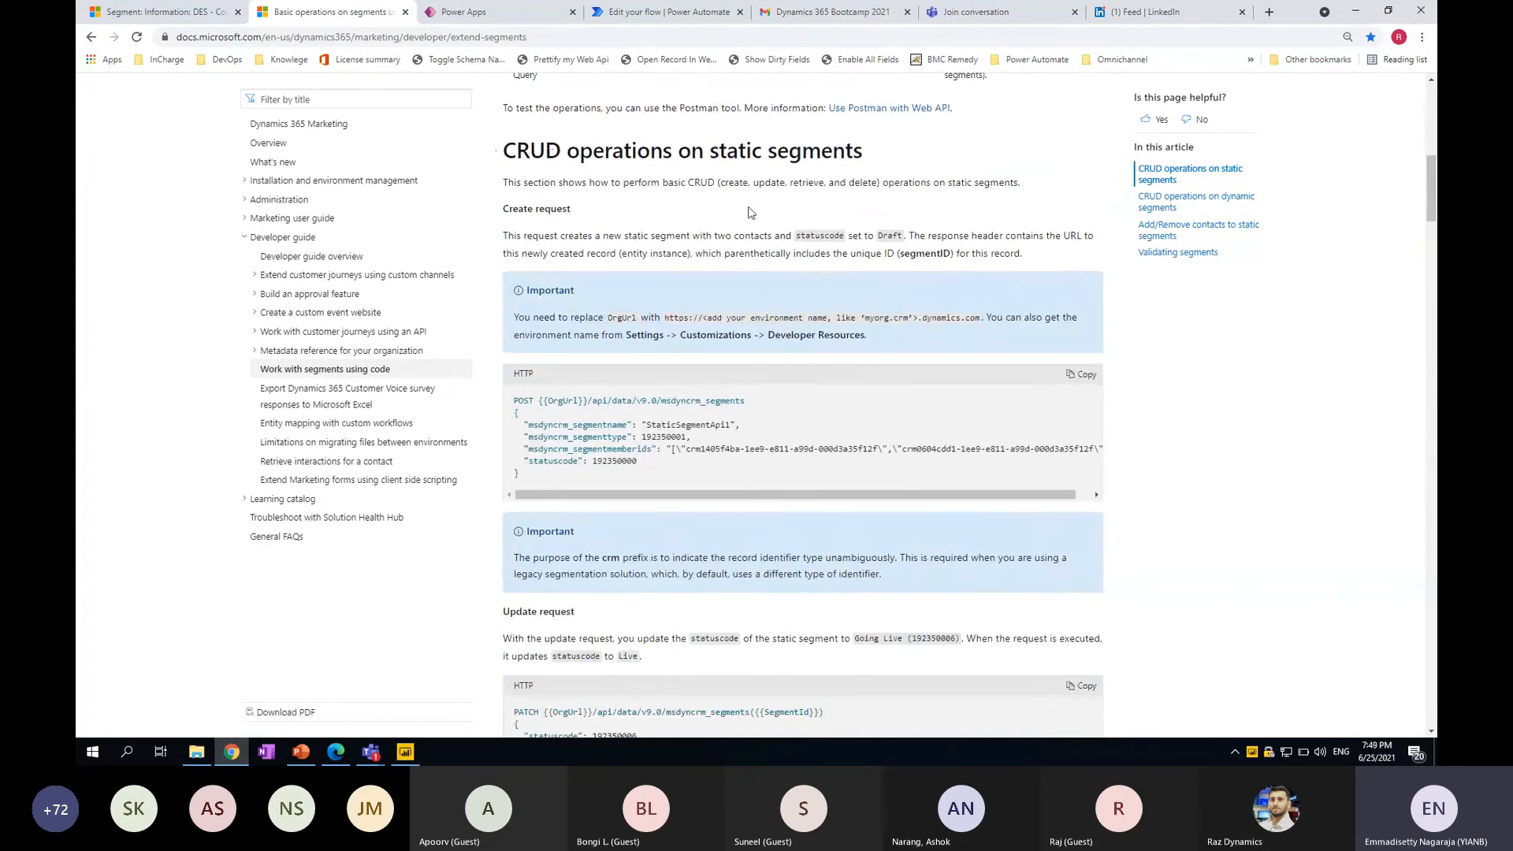
scroll(670, 380, "down", 12)
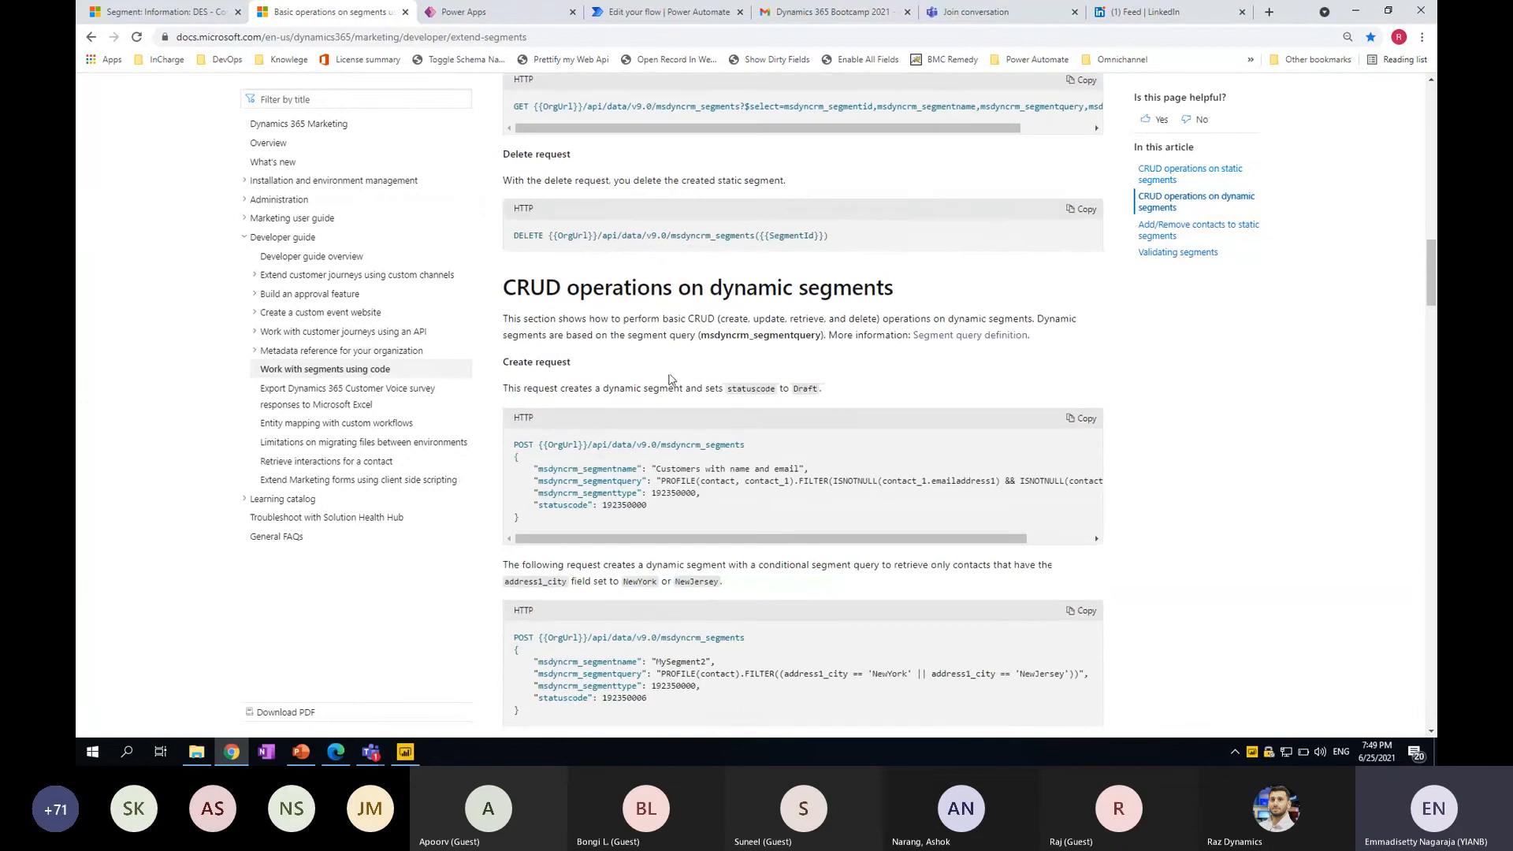
scroll(741, 463, "down", 4)
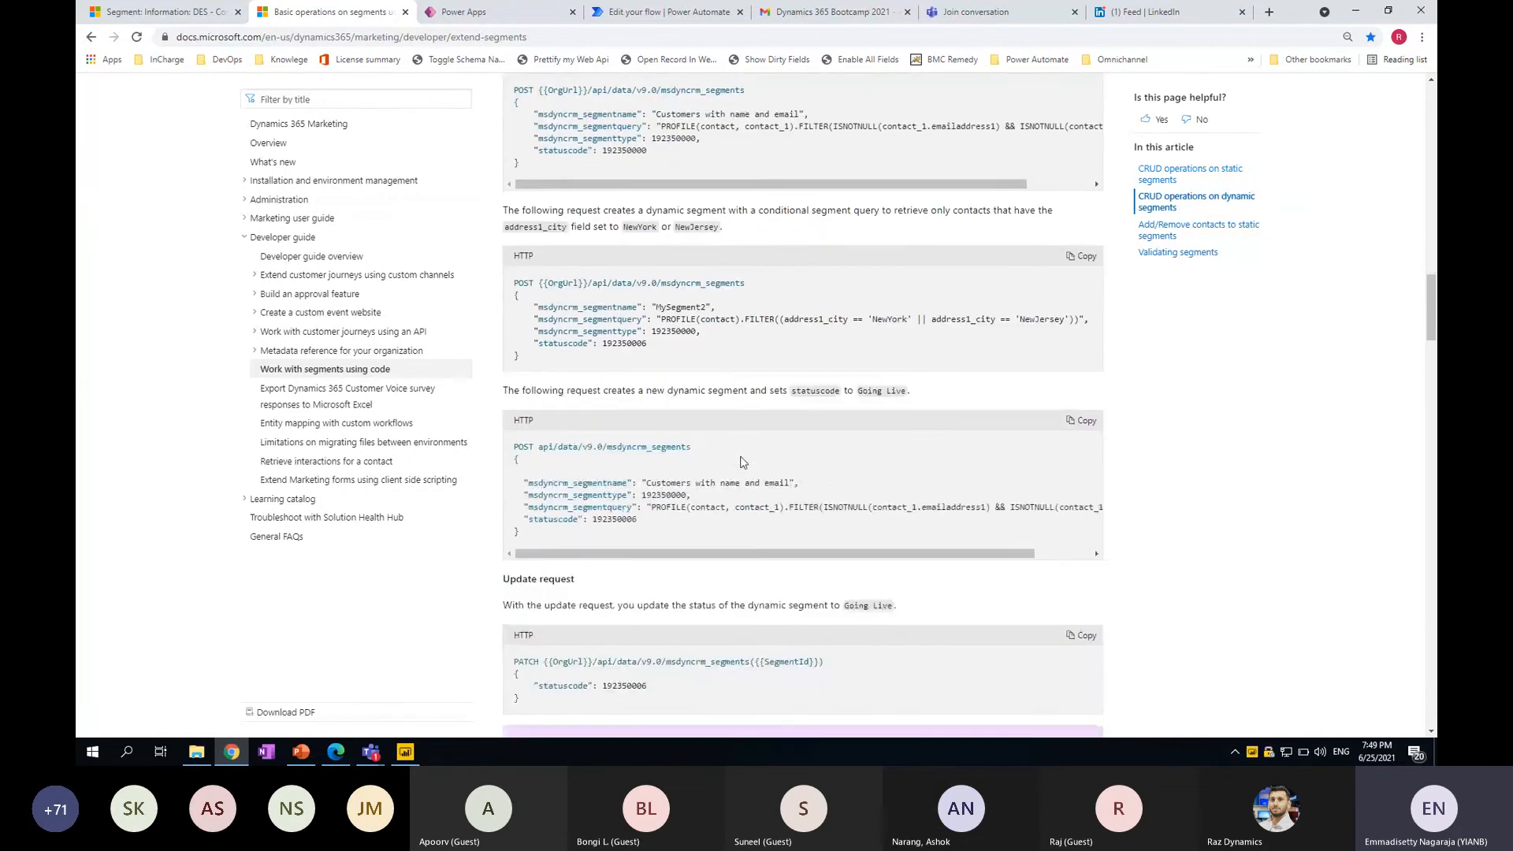
scroll(741, 463, "down", 8)
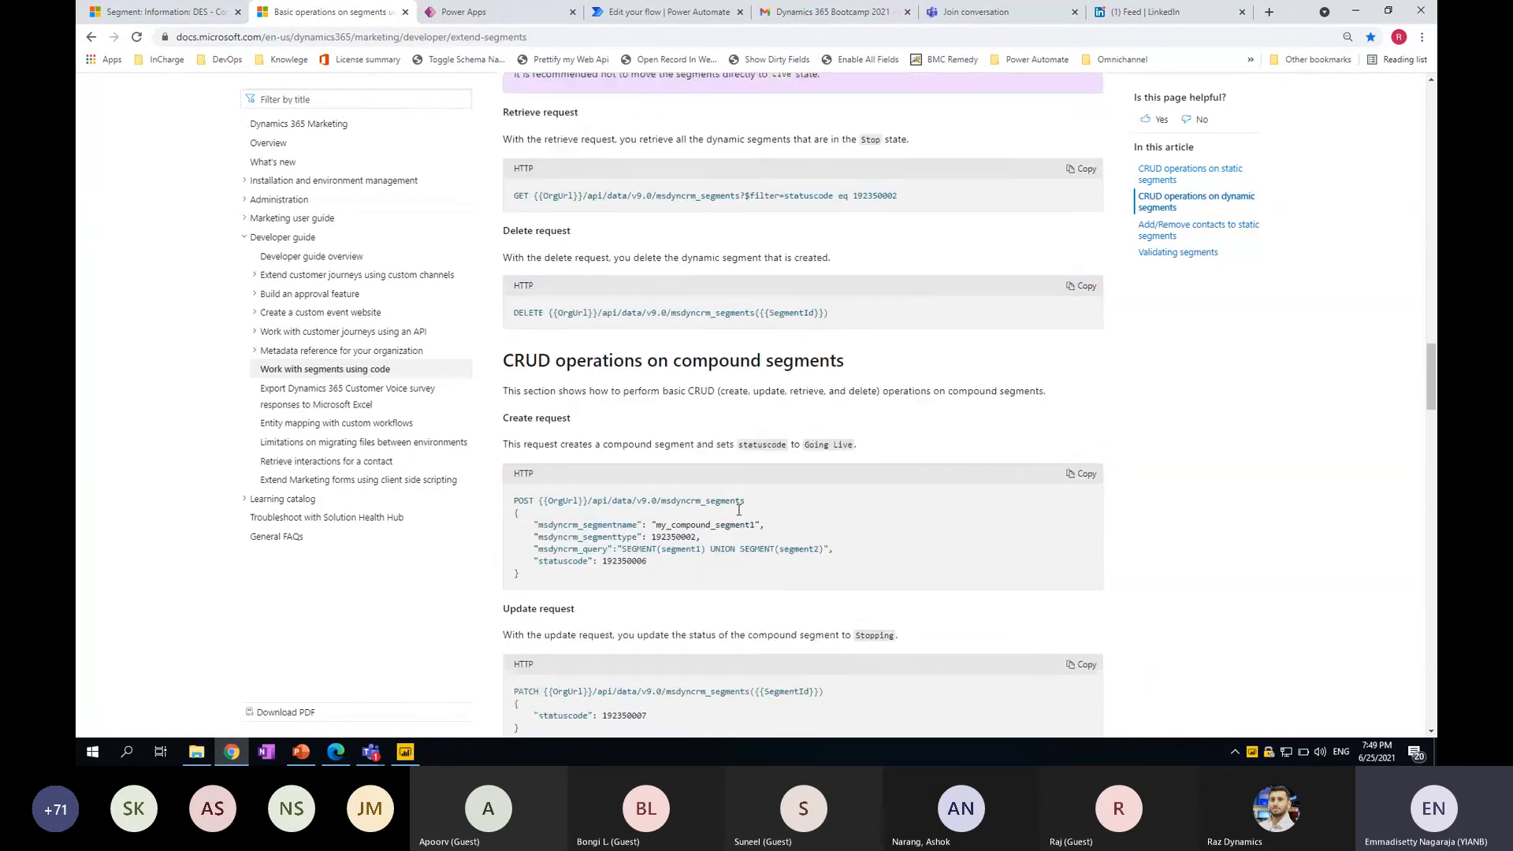
scroll(739, 511, "down", 1)
scroll(739, 512, "down", 15)
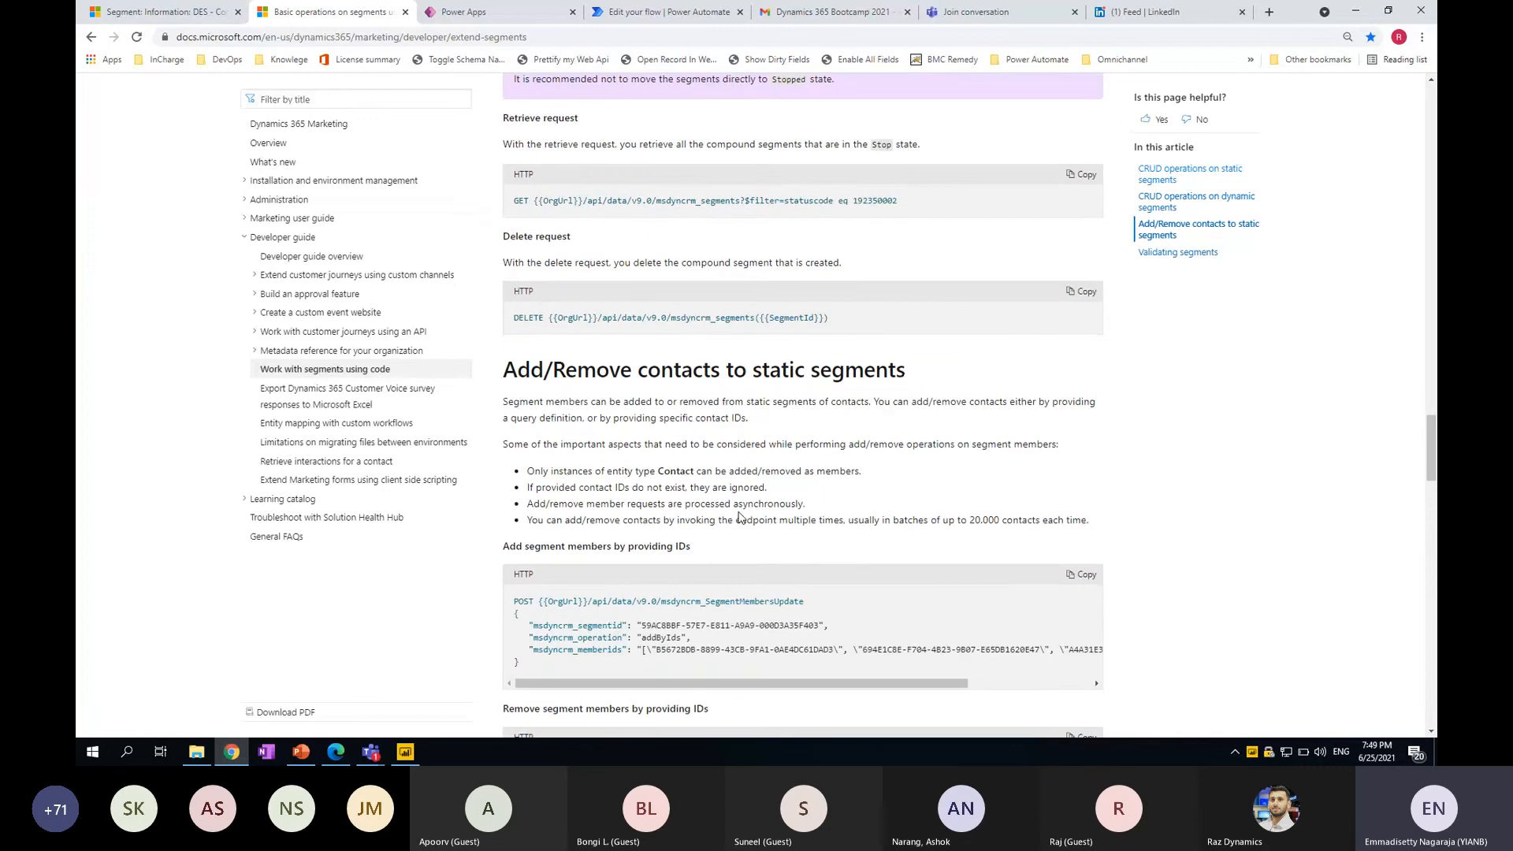
scroll(739, 517, "up", 3)
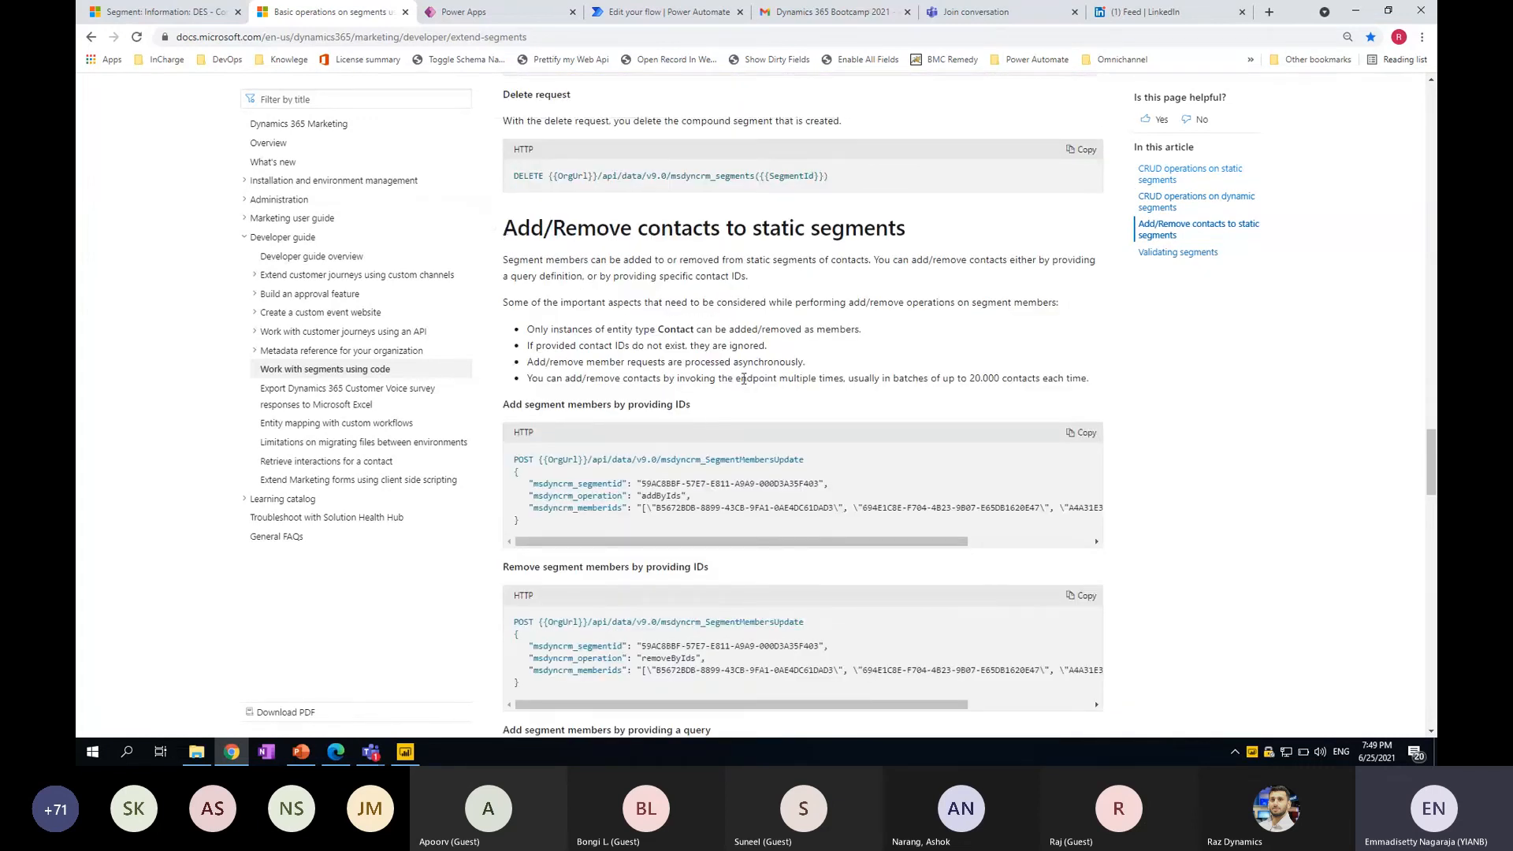
scroll(744, 379, "down", 1)
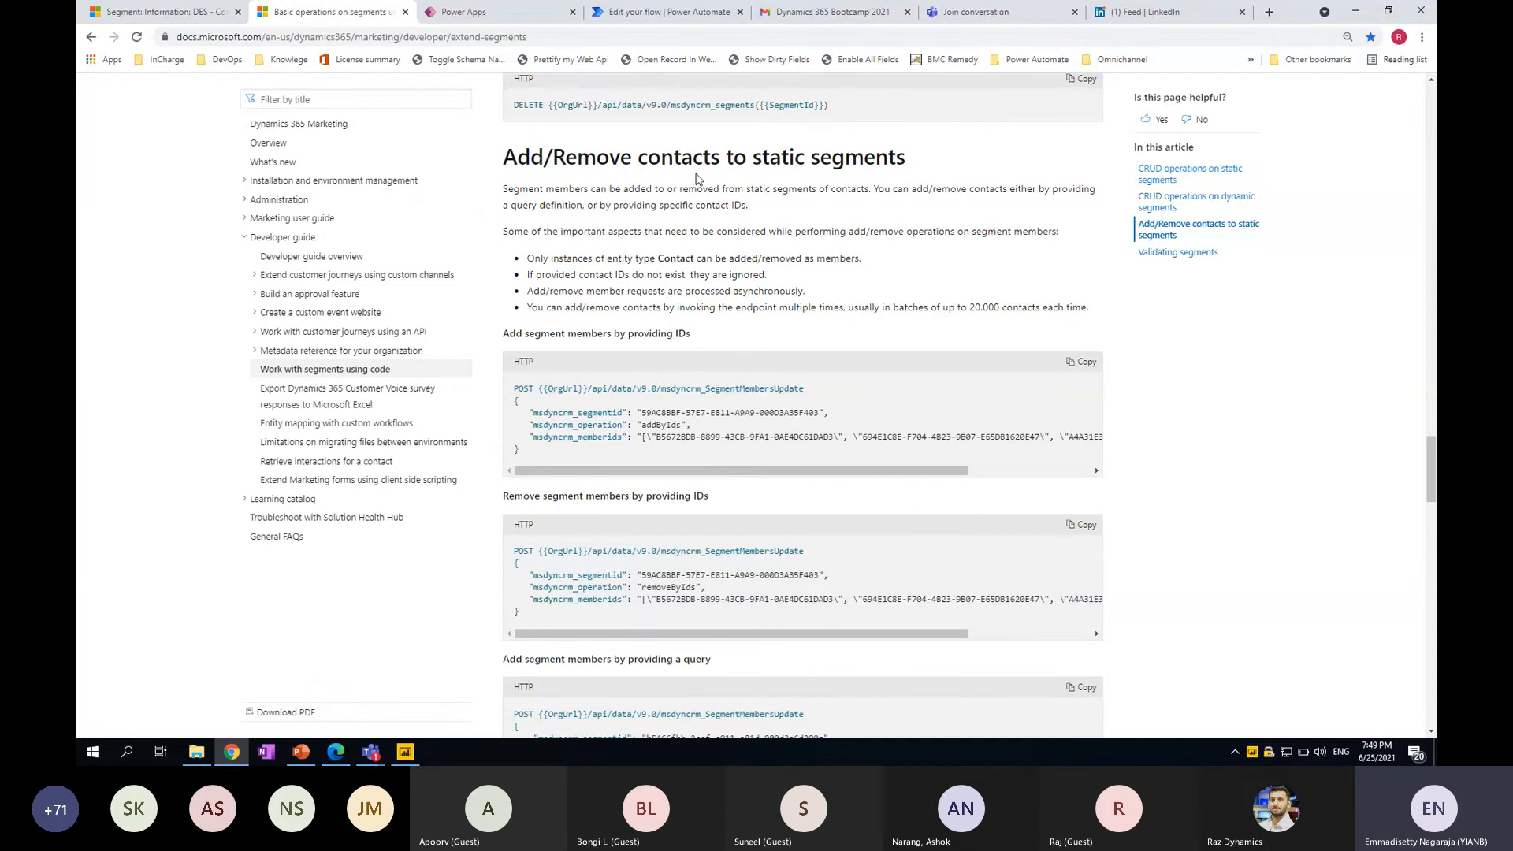
scroll(733, 366, "down", 1)
scroll(733, 366, "down", 1)
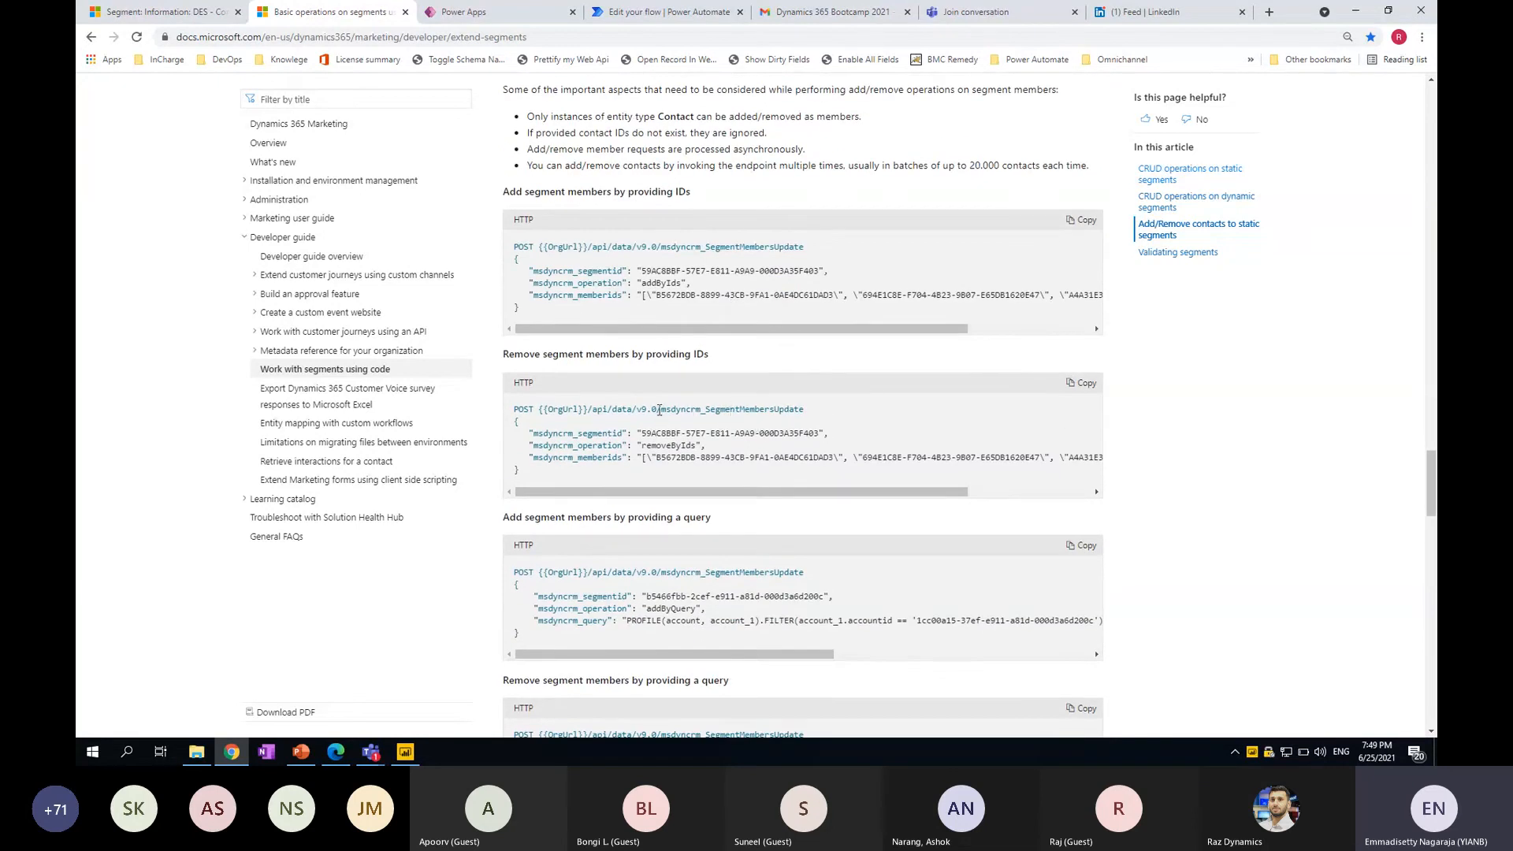
Examine the msdyncrm_SegmentMembersUpdate action name and the member ID arrays in the requests that add and remove segment members by IDs
left_click_drag(660, 409, 805, 409)
left_click_drag(641, 457, 1091, 458)
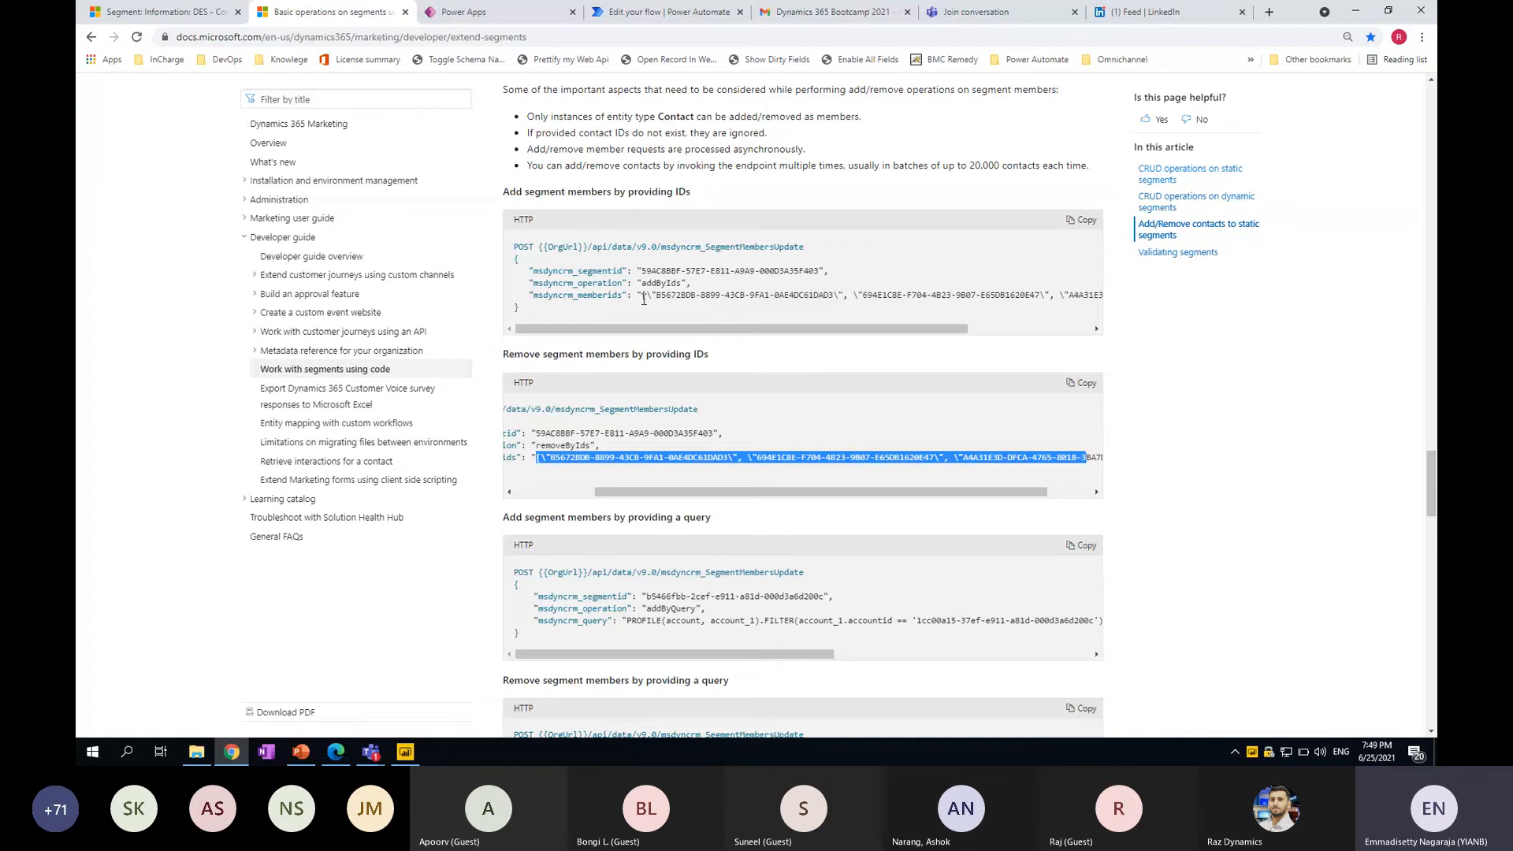
left_click_drag(643, 296, 853, 296)
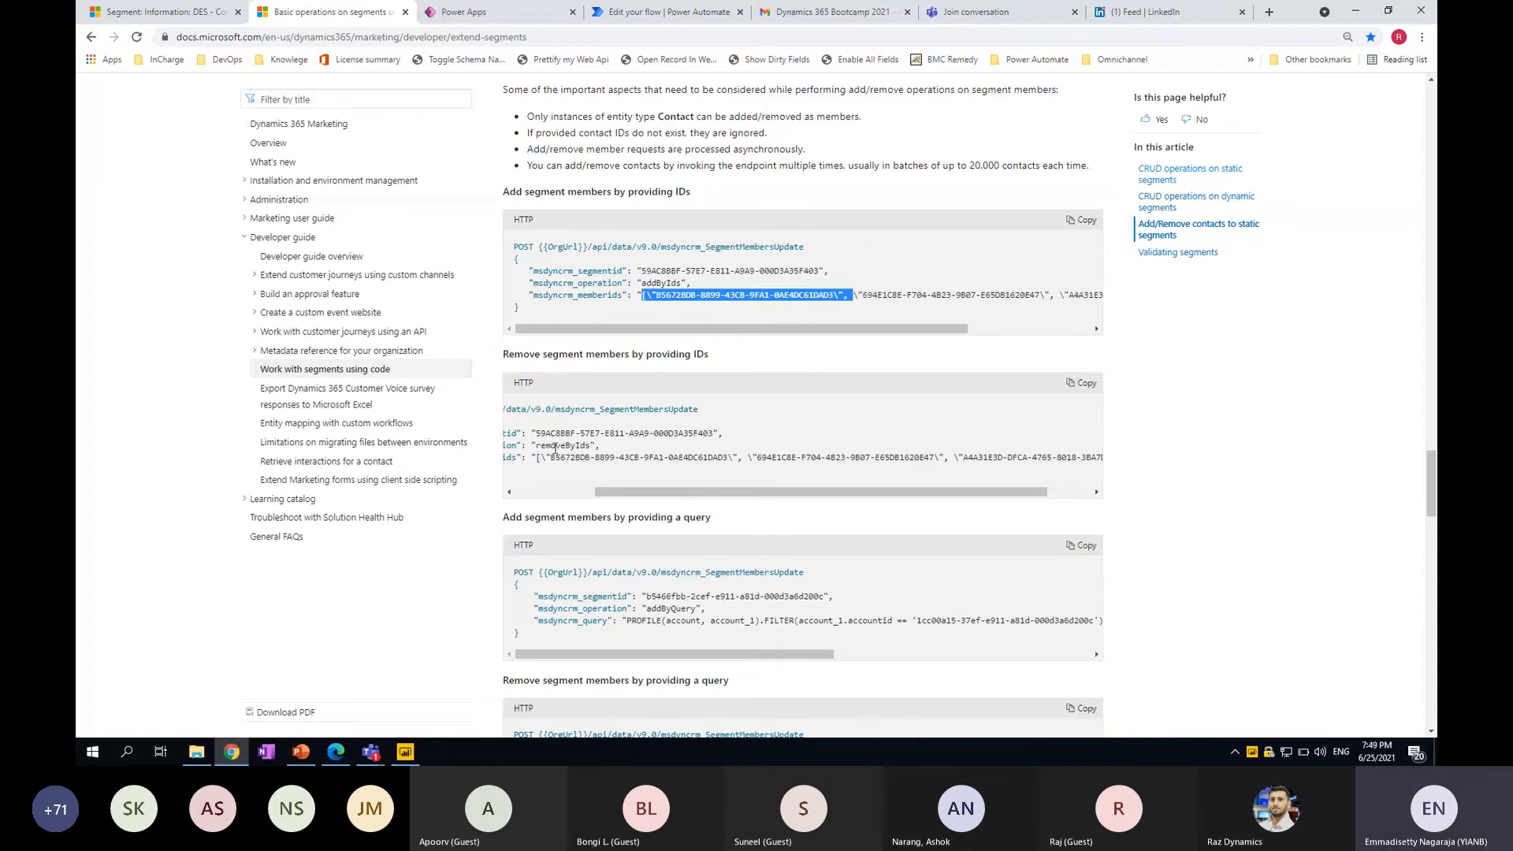
left_click_drag(646, 498, 563, 498)
left_click(663, 447)
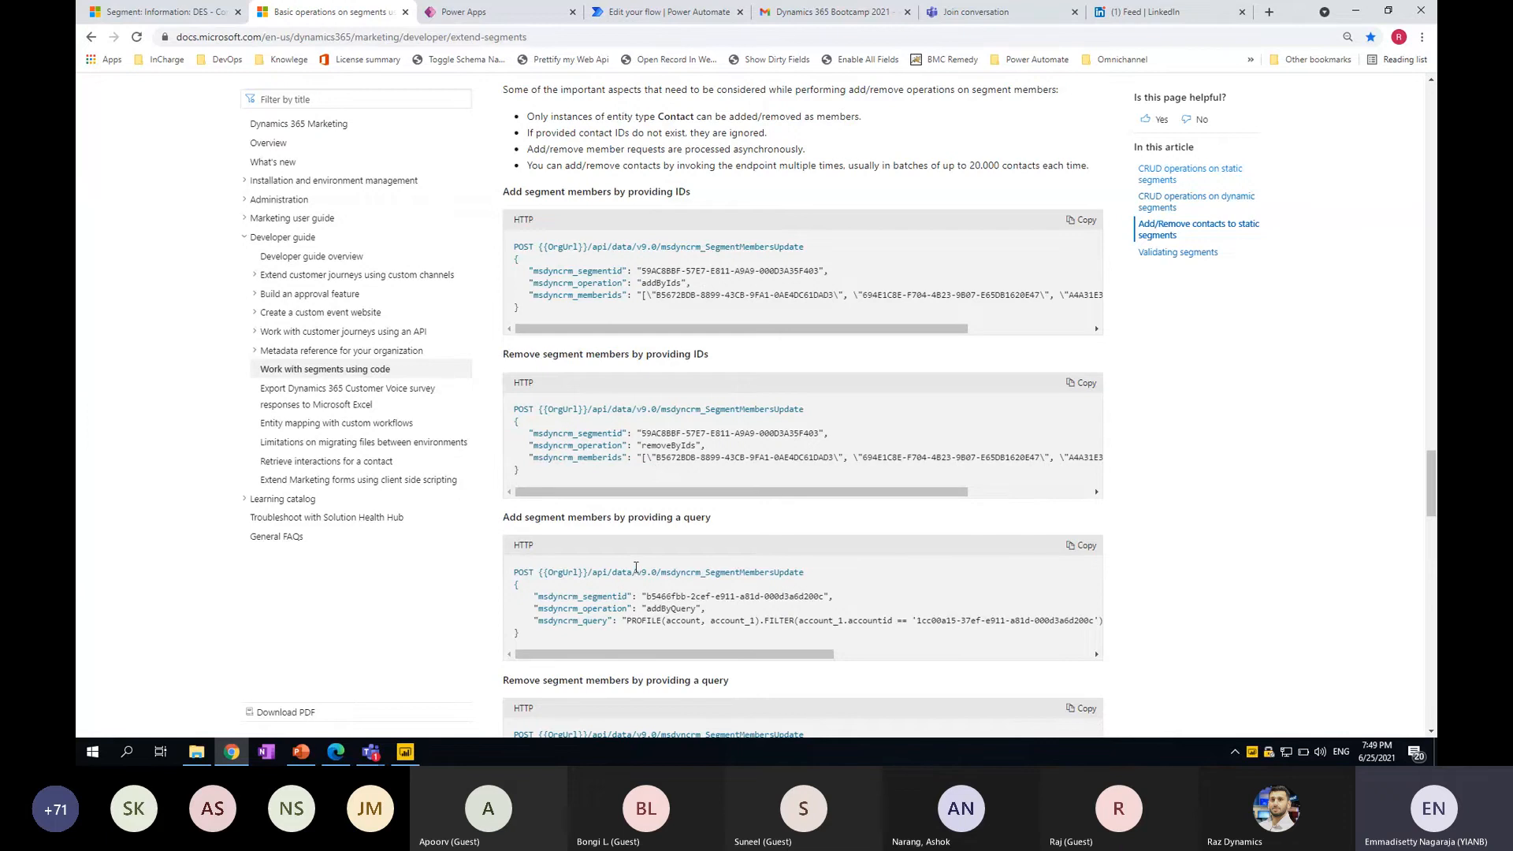
Examine the requests that add and remove segment members by query and compare their msdyncrm_query value with the member ID array
scroll(636, 568, "down", 3)
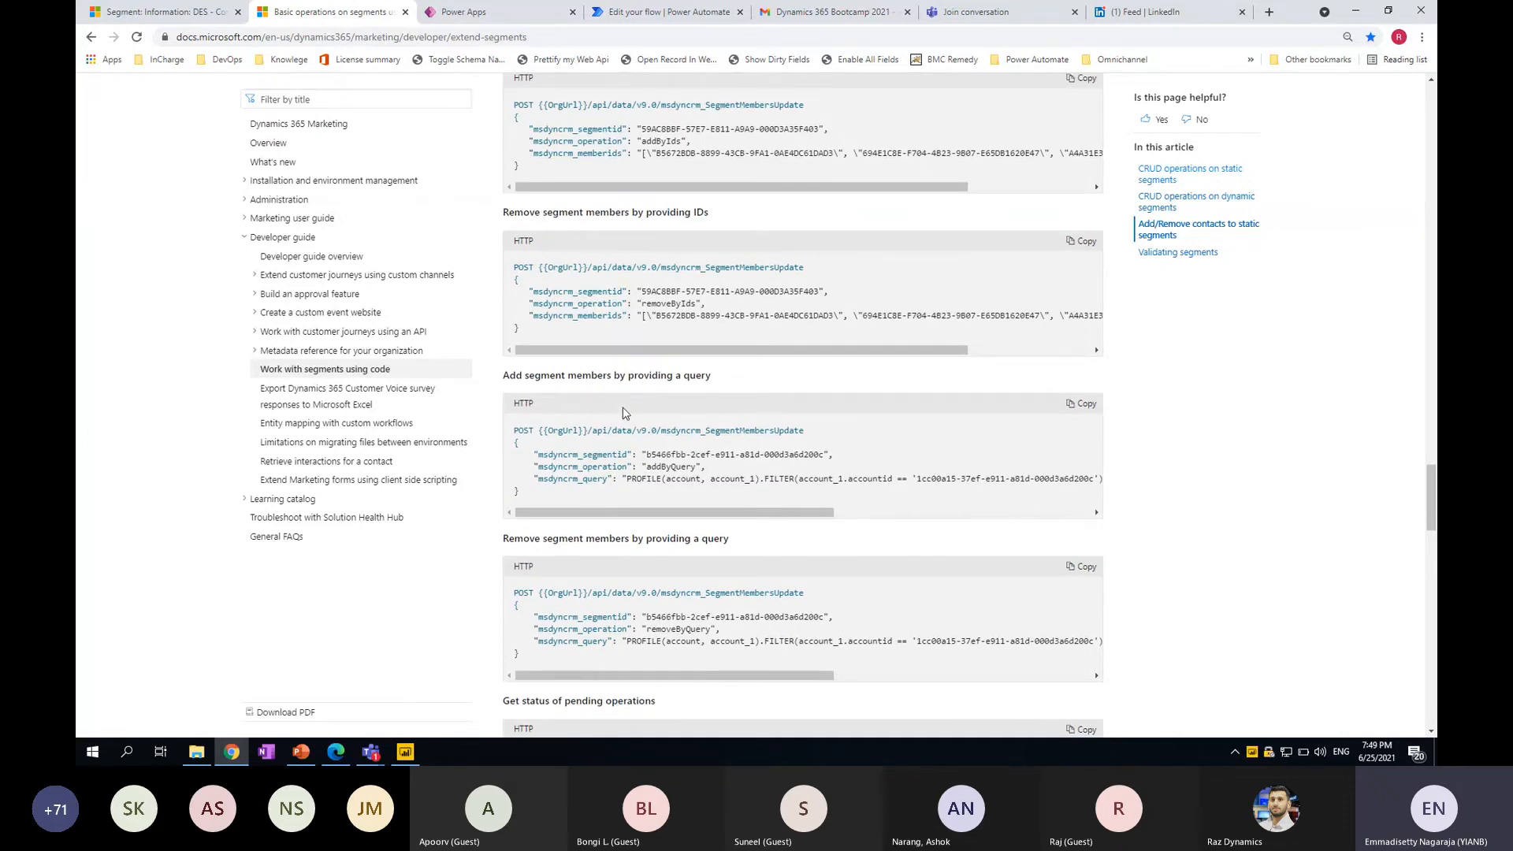
scroll(659, 477, "down", 1)
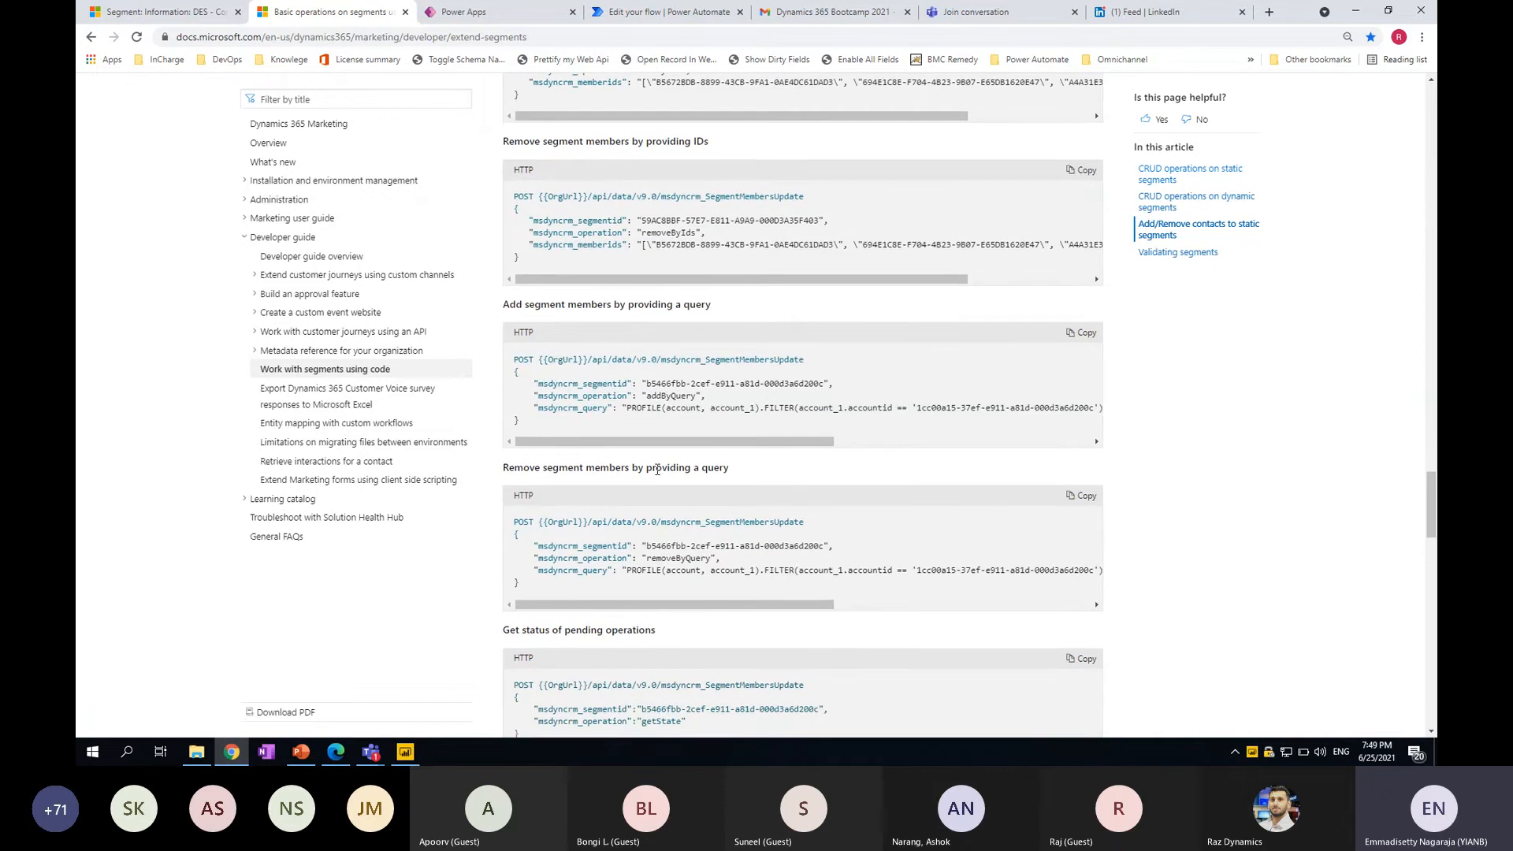
left_click_drag(652, 395, 987, 418)
left_click(663, 570)
left_click_drag(642, 244, 765, 246)
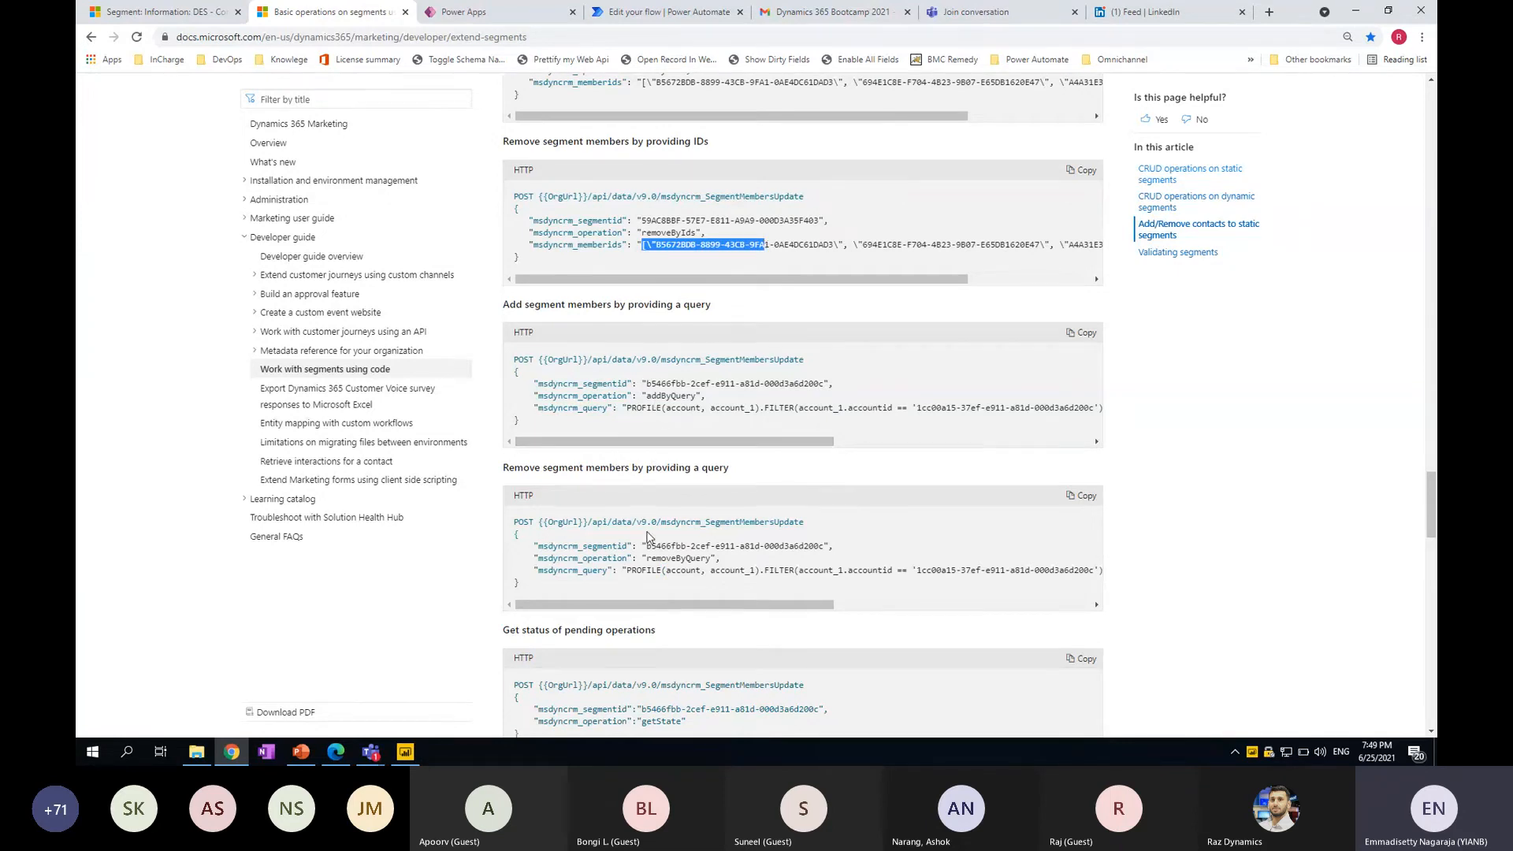
scroll(647, 538, "down", 1)
scroll(645, 504, "up", 1)
left_click(630, 408)
left_click_drag(630, 407, 869, 407)
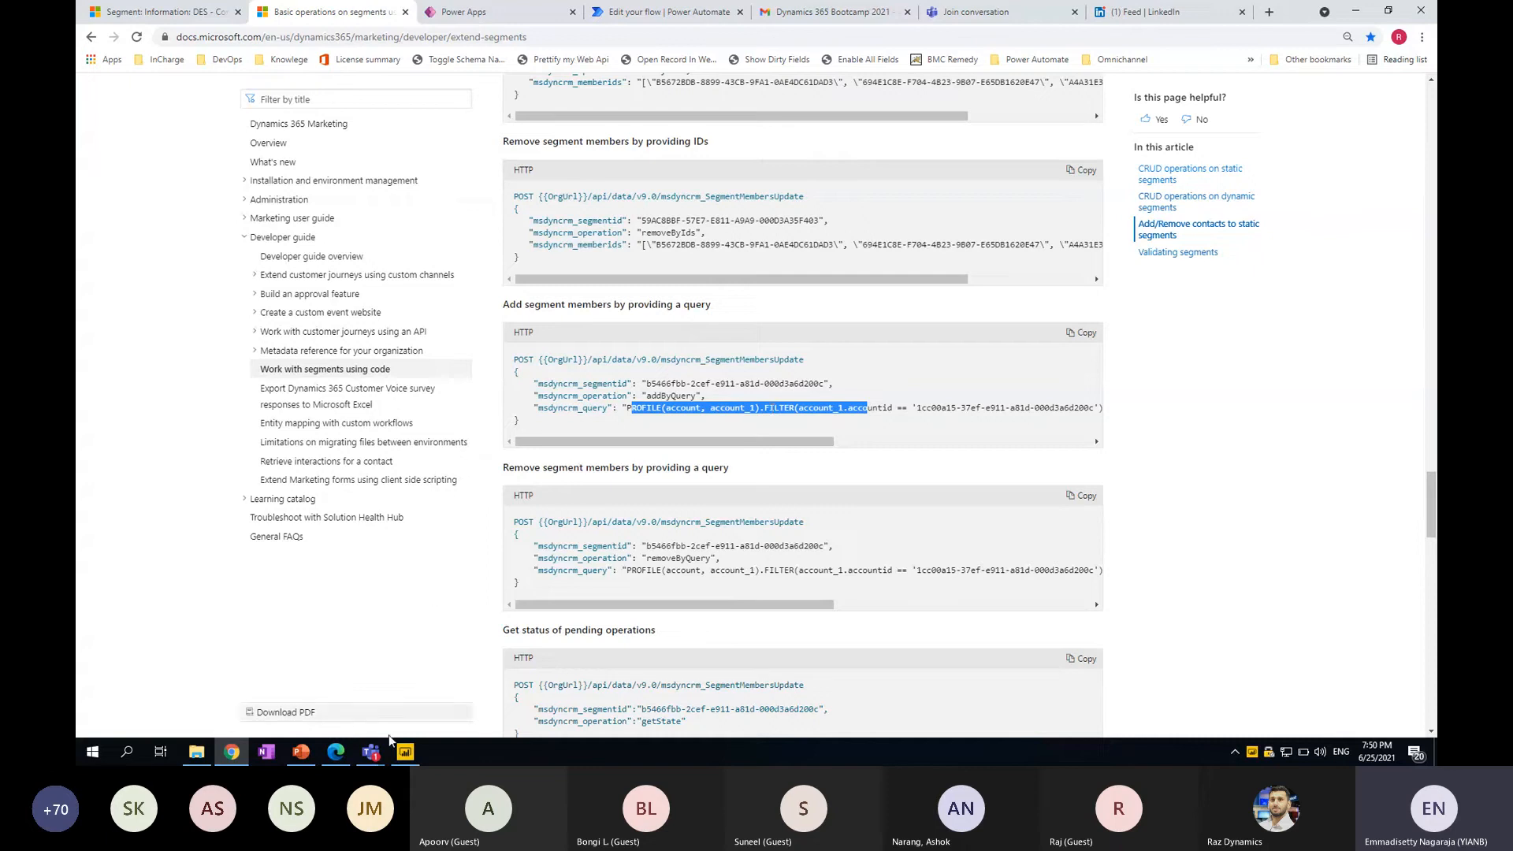
Switch to the Power Automate flow DES - Update Lead URL and Add Contact to Segment and examine the msdyncrm_SegmentMembersUpdate actions under Condition 2
left_click(305, 755)
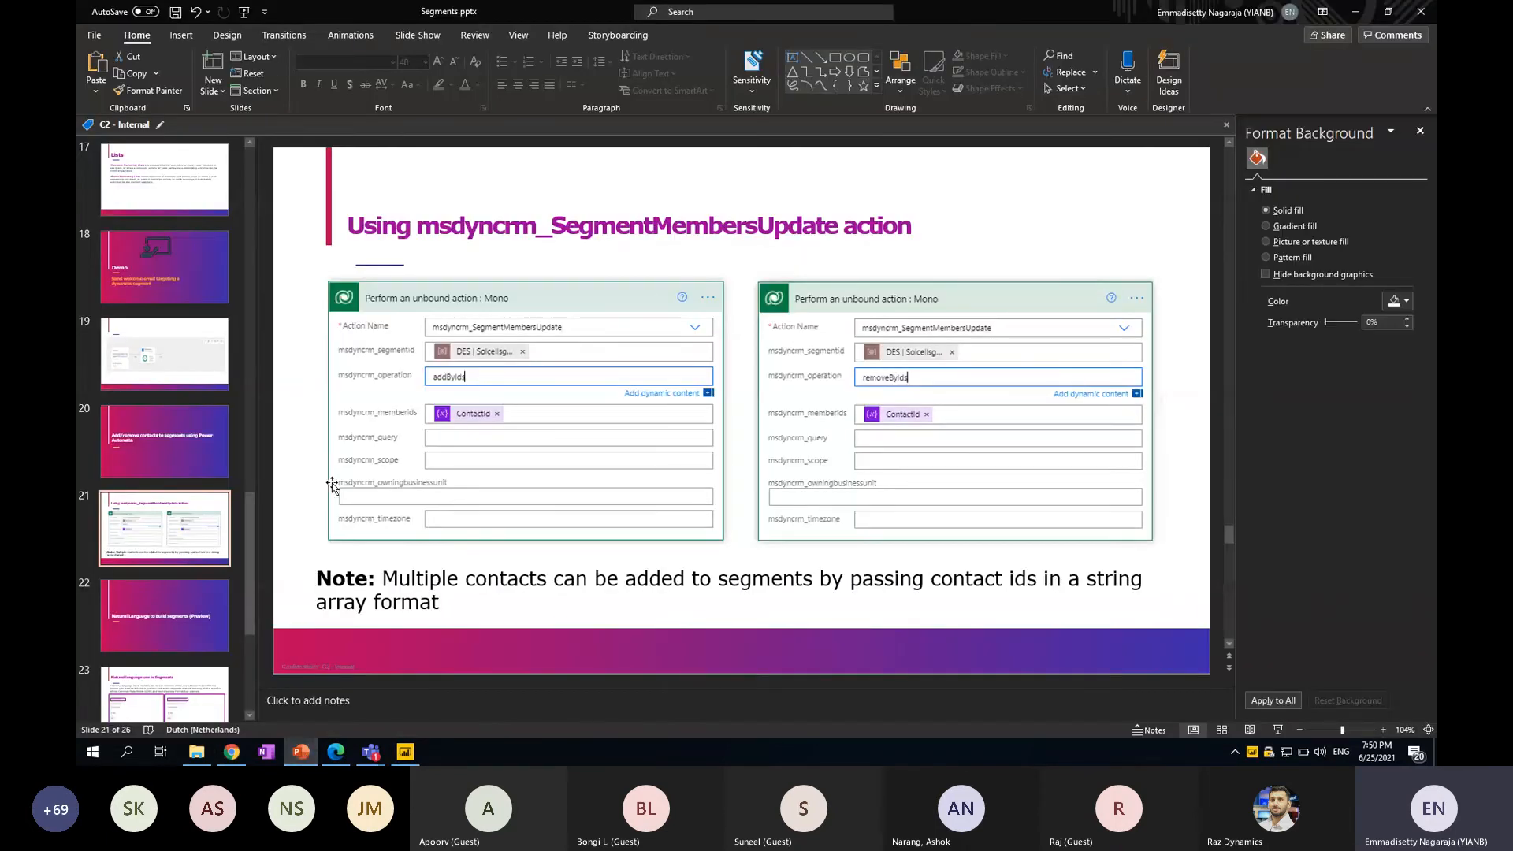
left_click(227, 759)
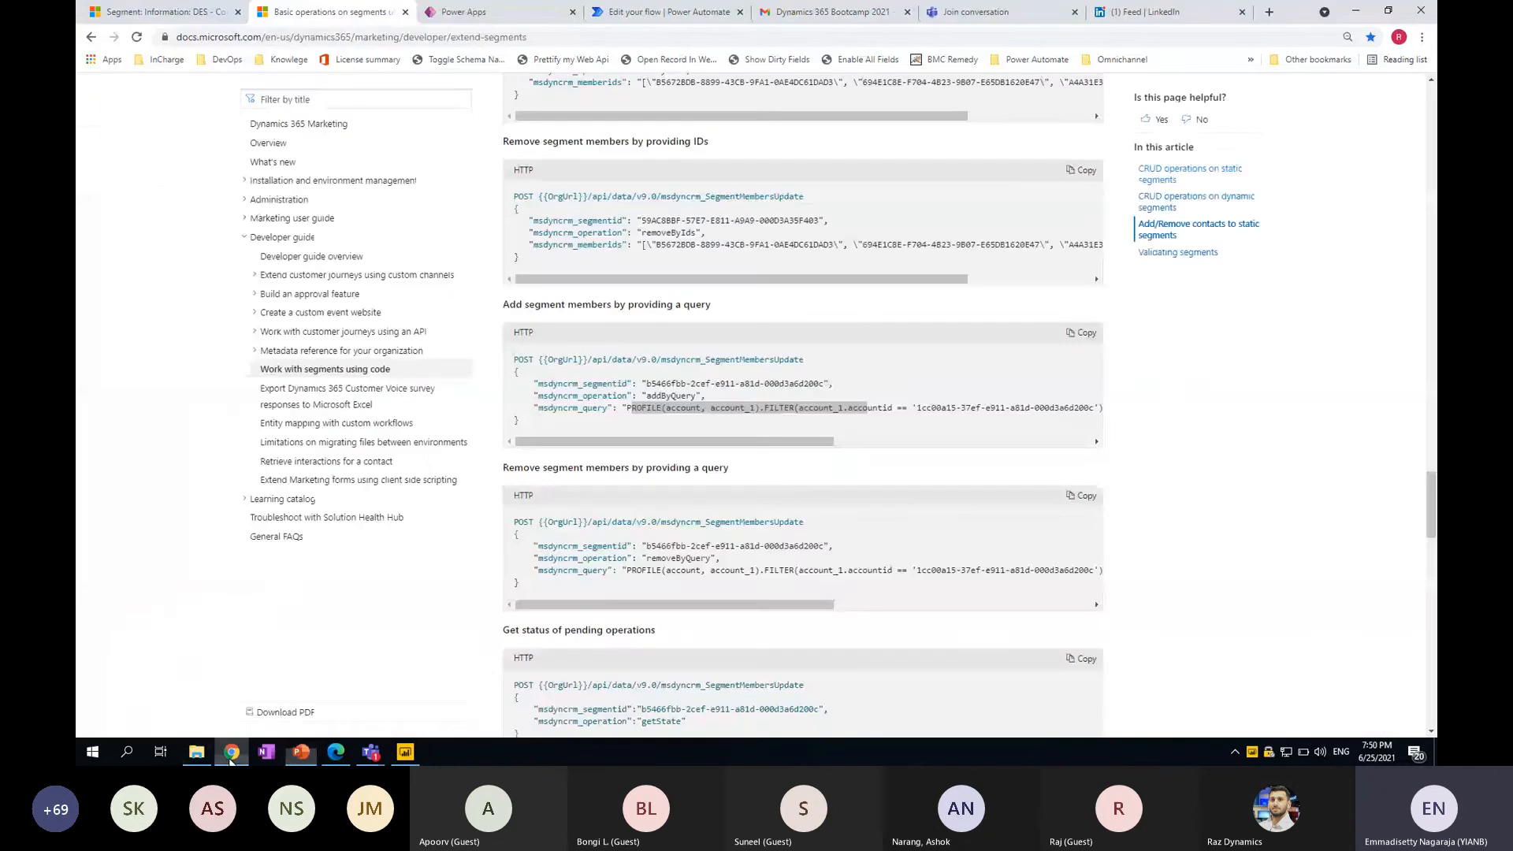
left_click(465, 12)
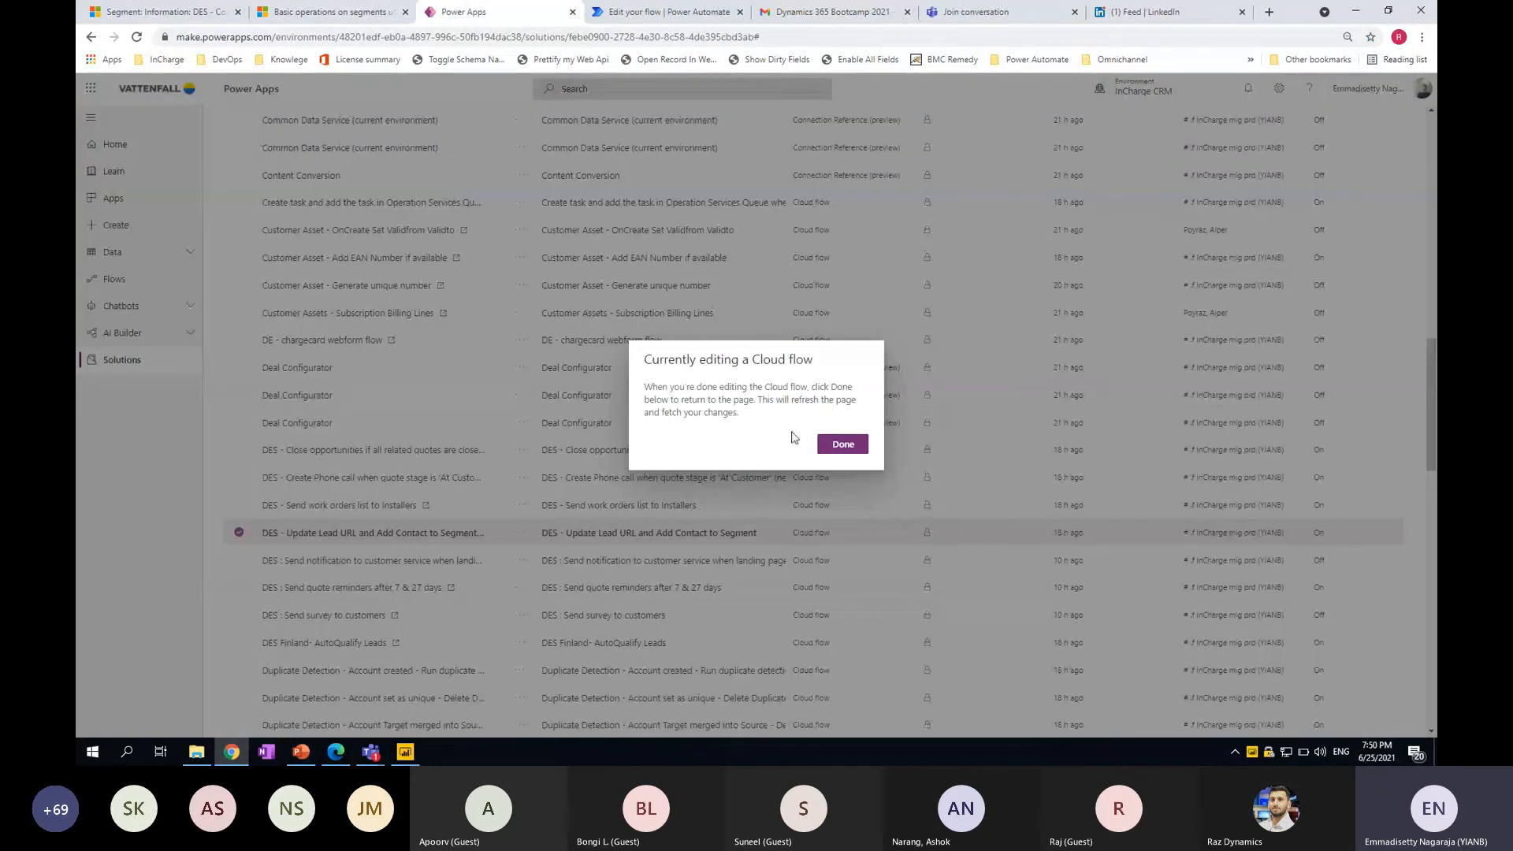
left_click(634, 12)
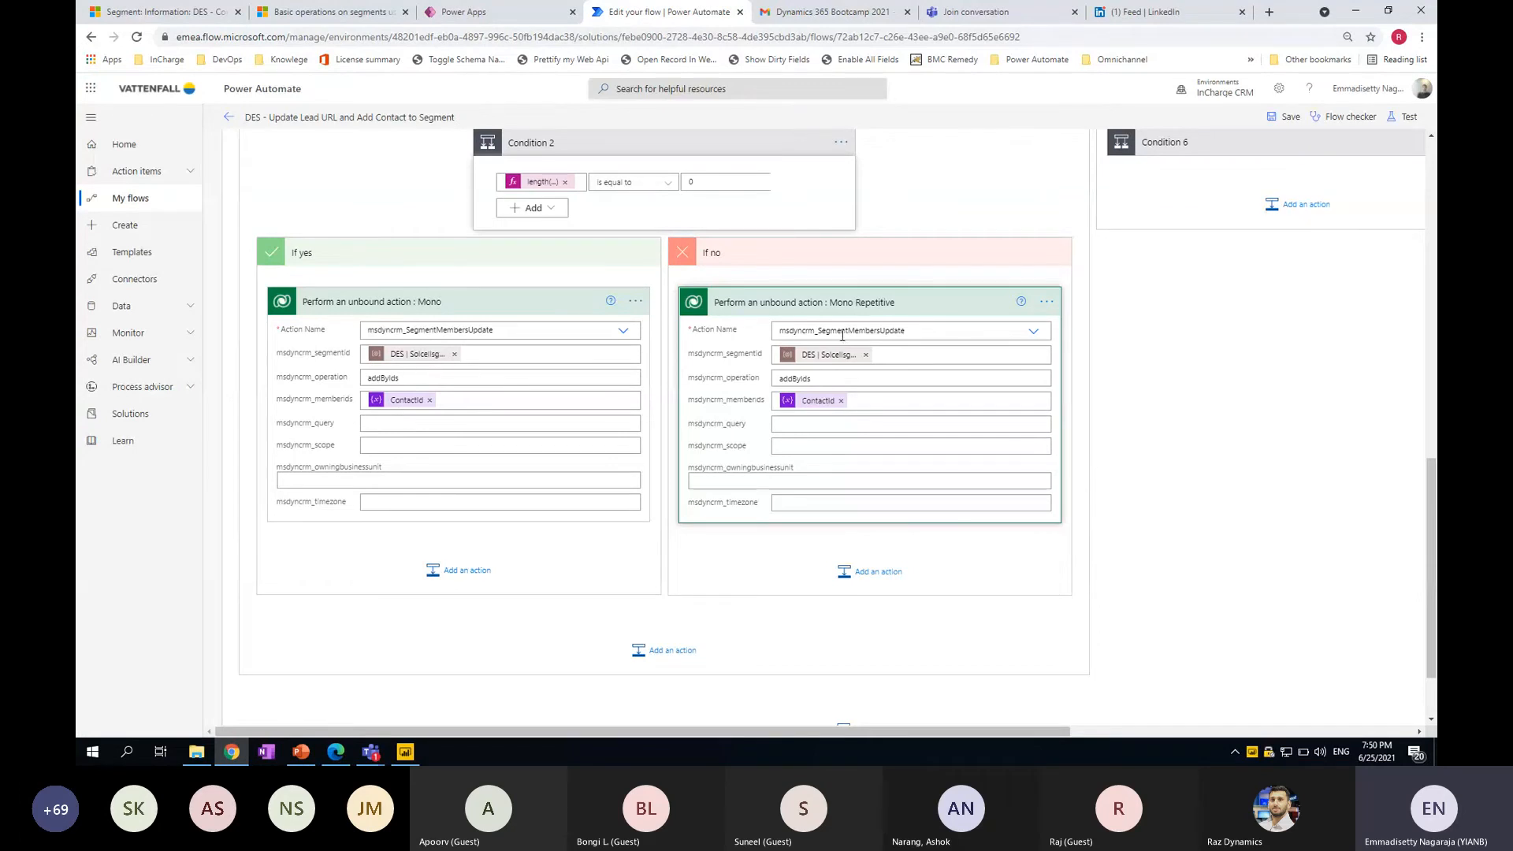
scroll(733, 385, "up", 1)
scroll(733, 390, "down", 1)
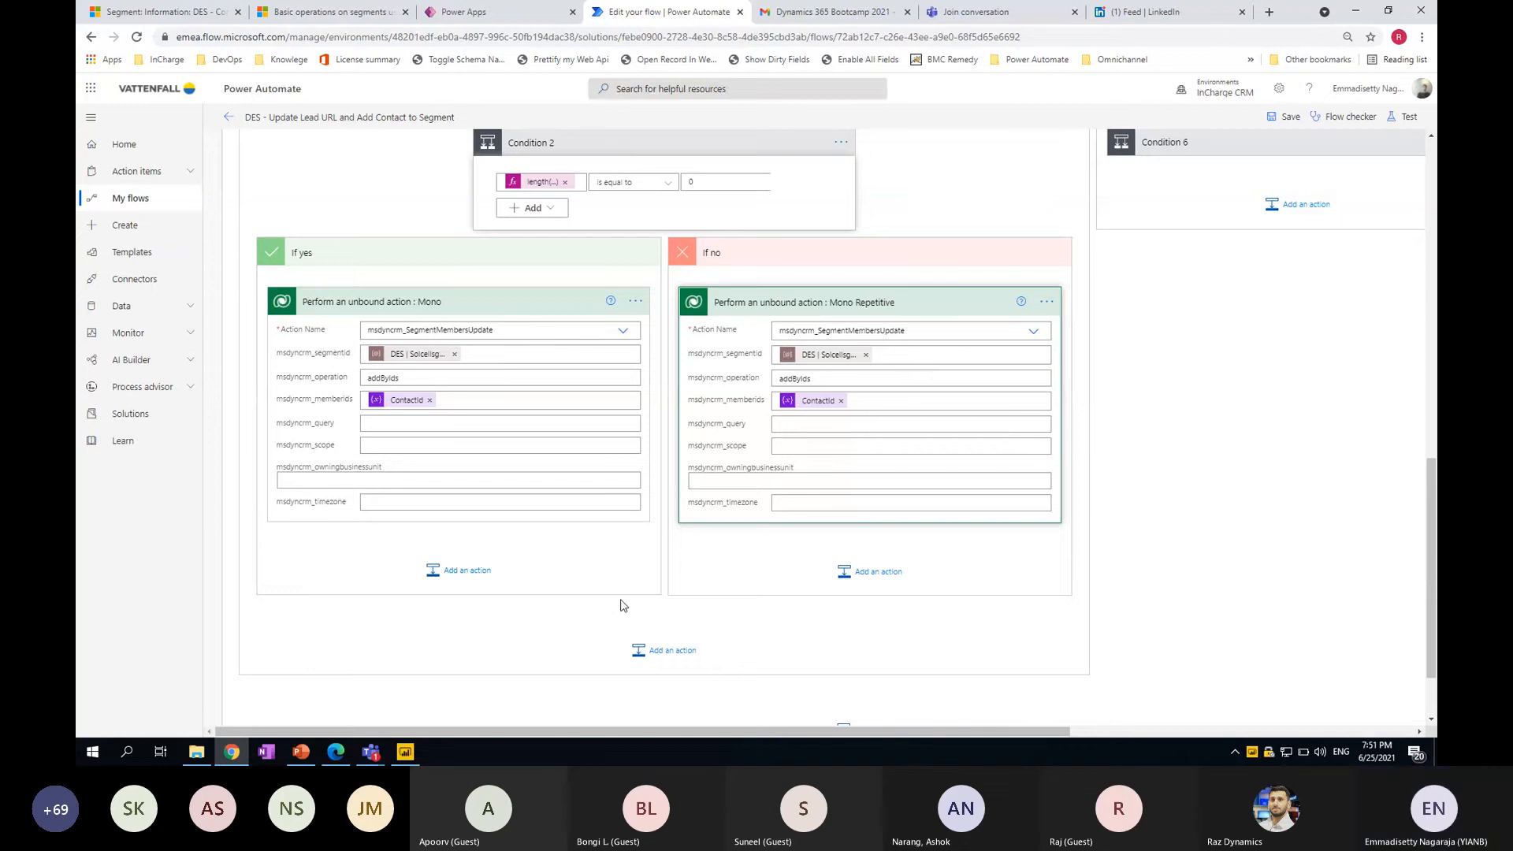
mouse_move(300, 758)
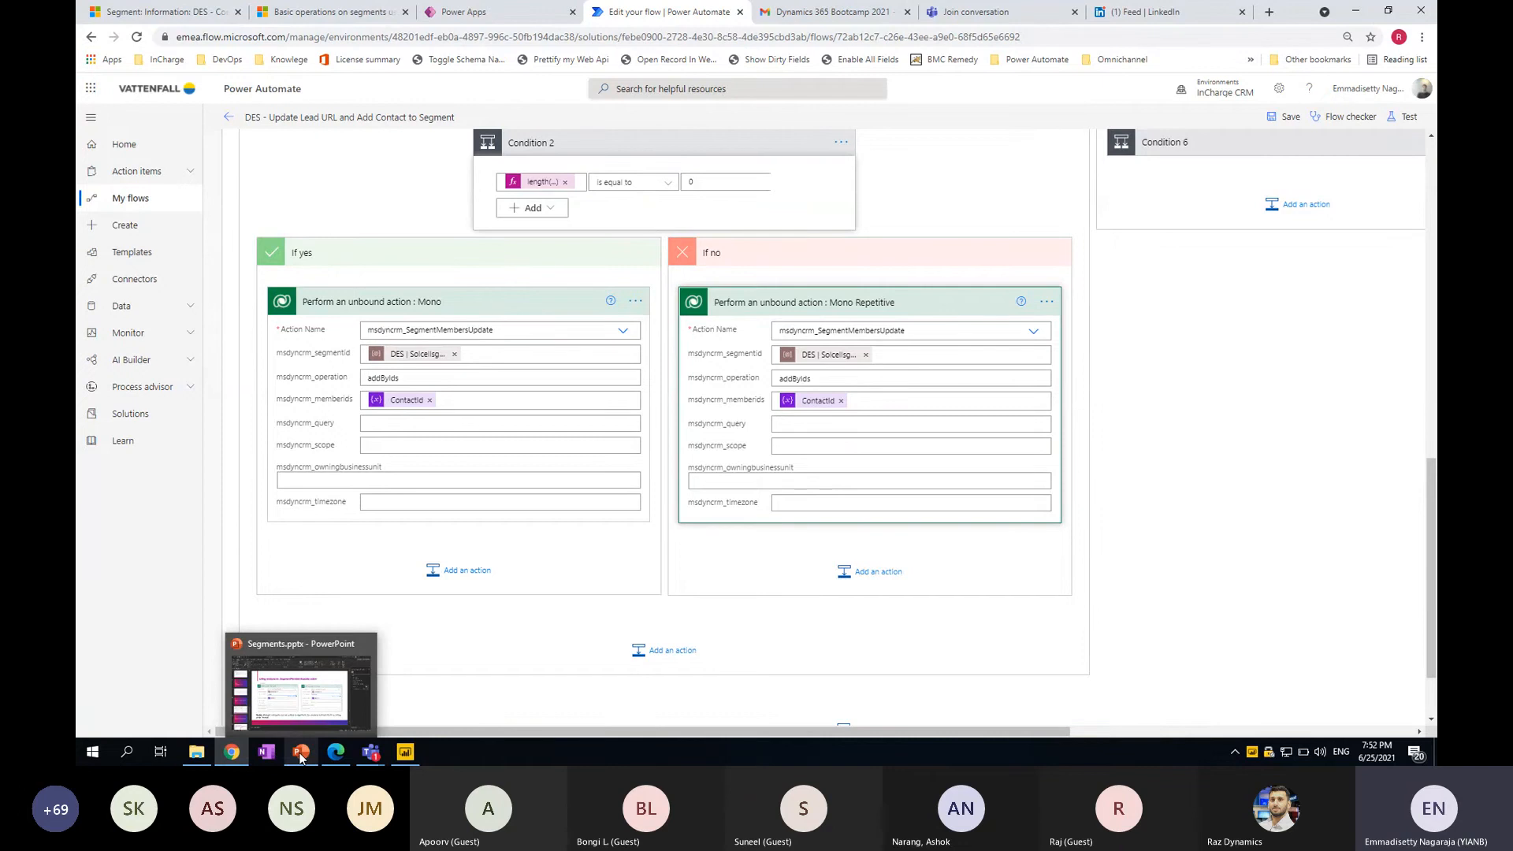
left_click(390, 423)
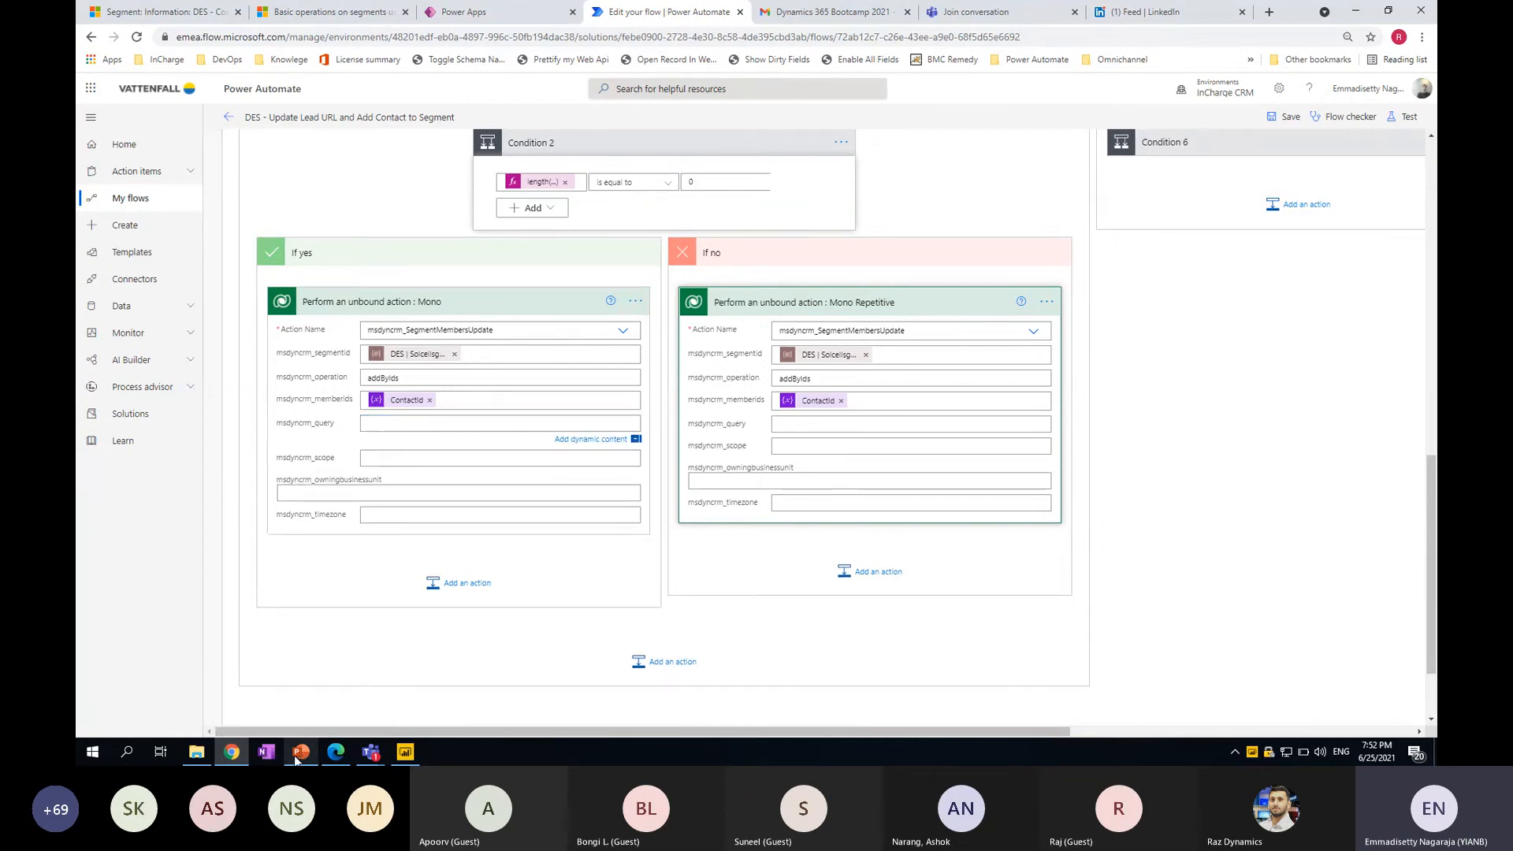